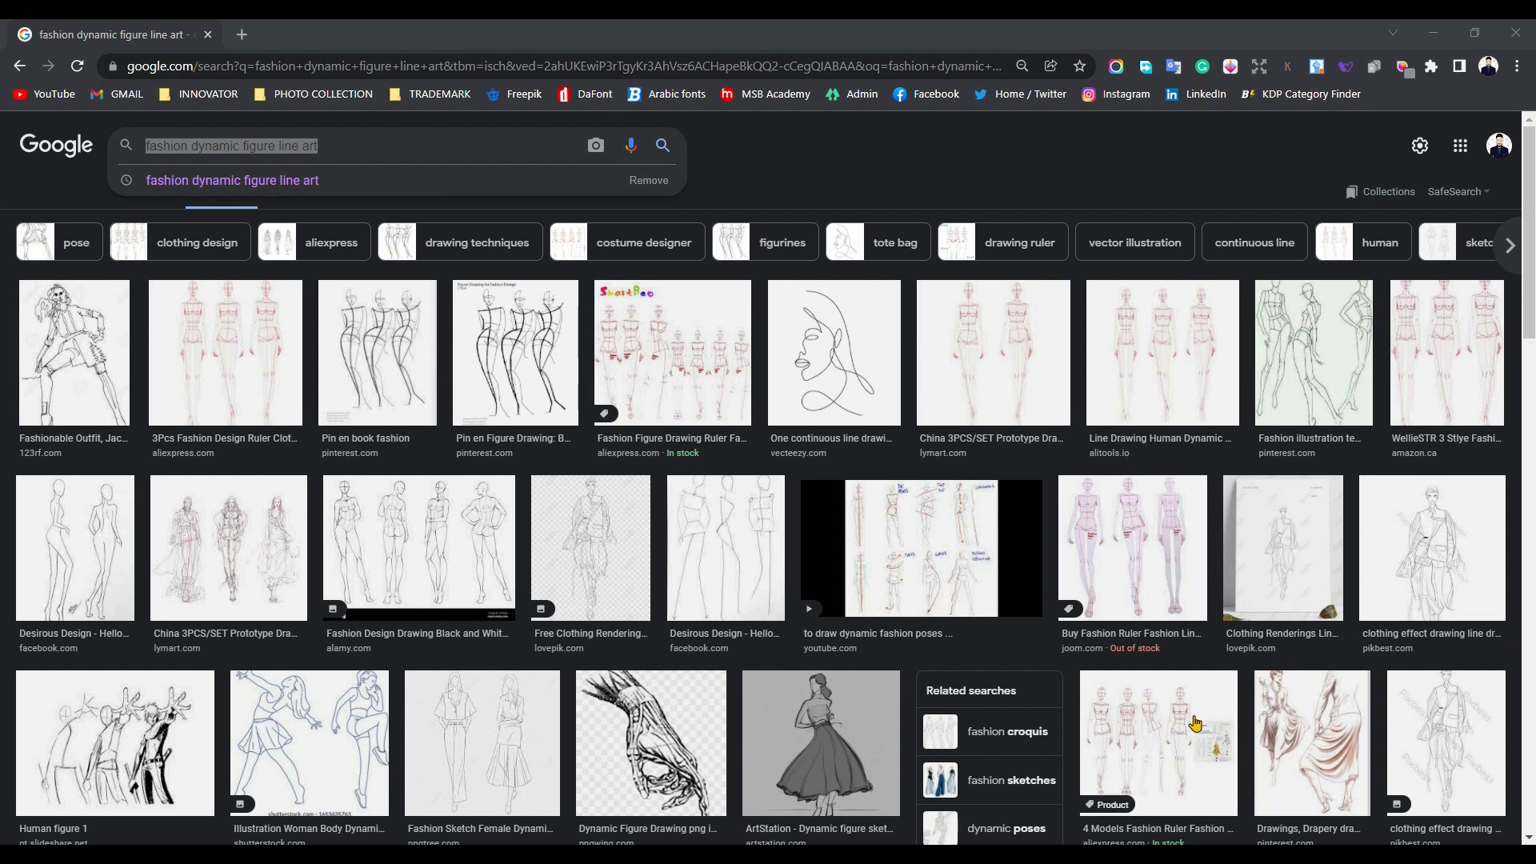
- Switch to Illustrator and try placing the image a (2).jpg over the artboard
{"action": "left_click", "coordinate": [600, 853]}
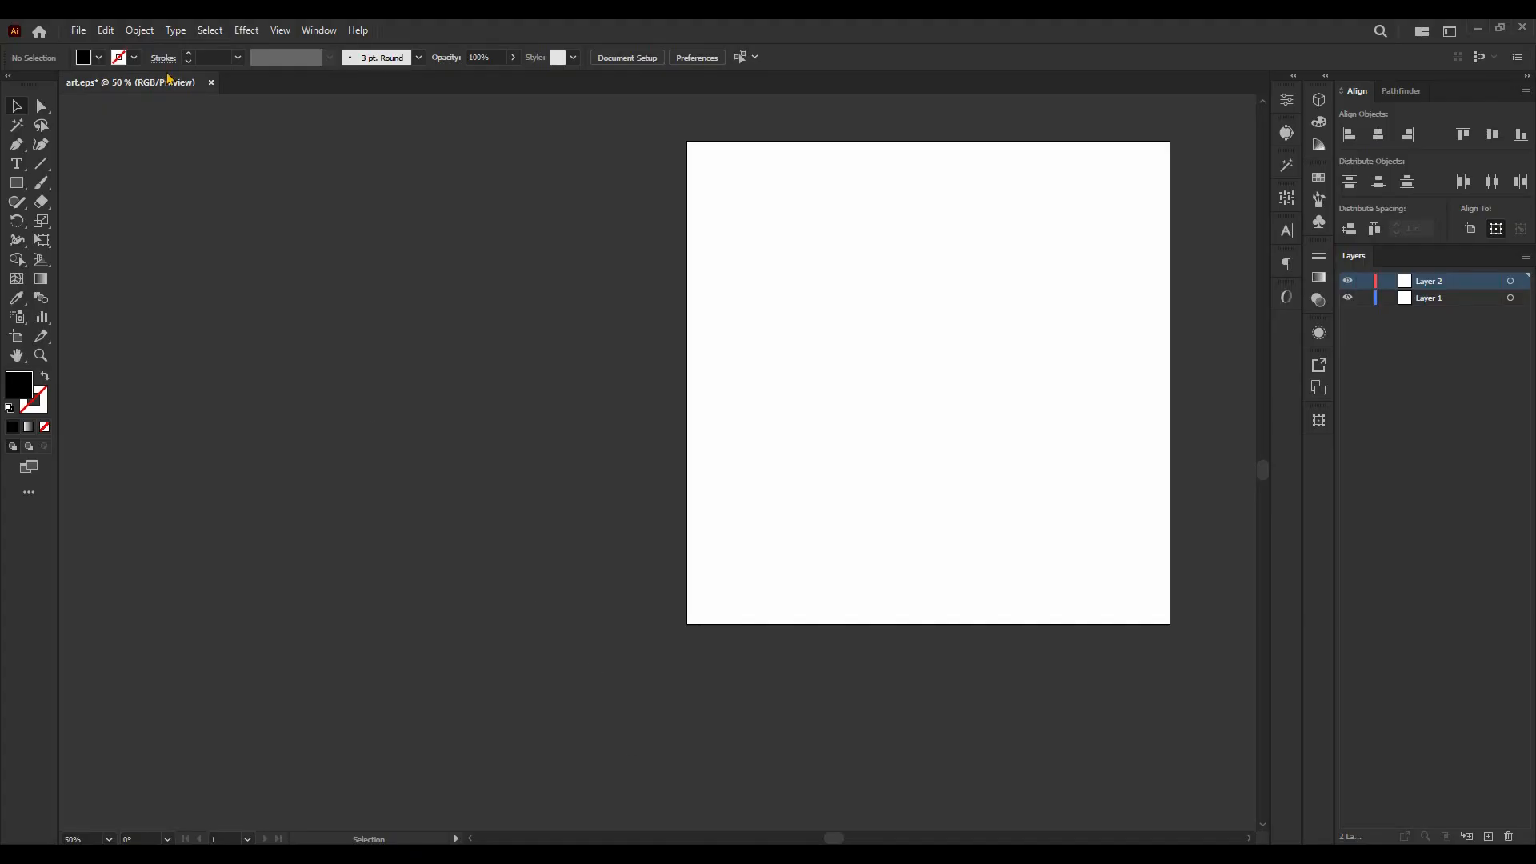
{"action": "left_click", "coordinate": [76, 34]}
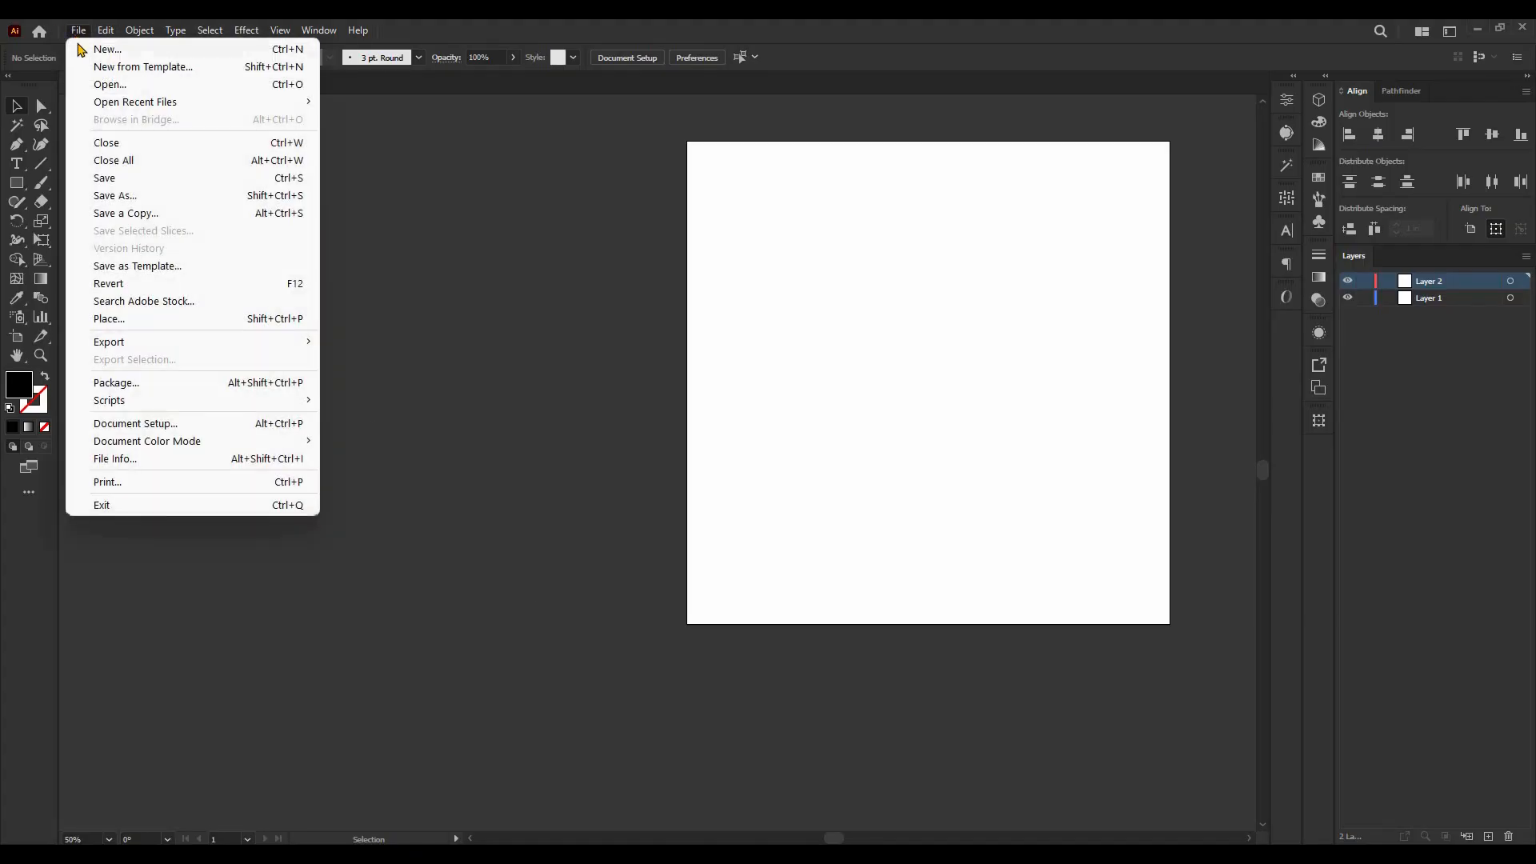
{"action": "left_click", "coordinate": [116, 320]}
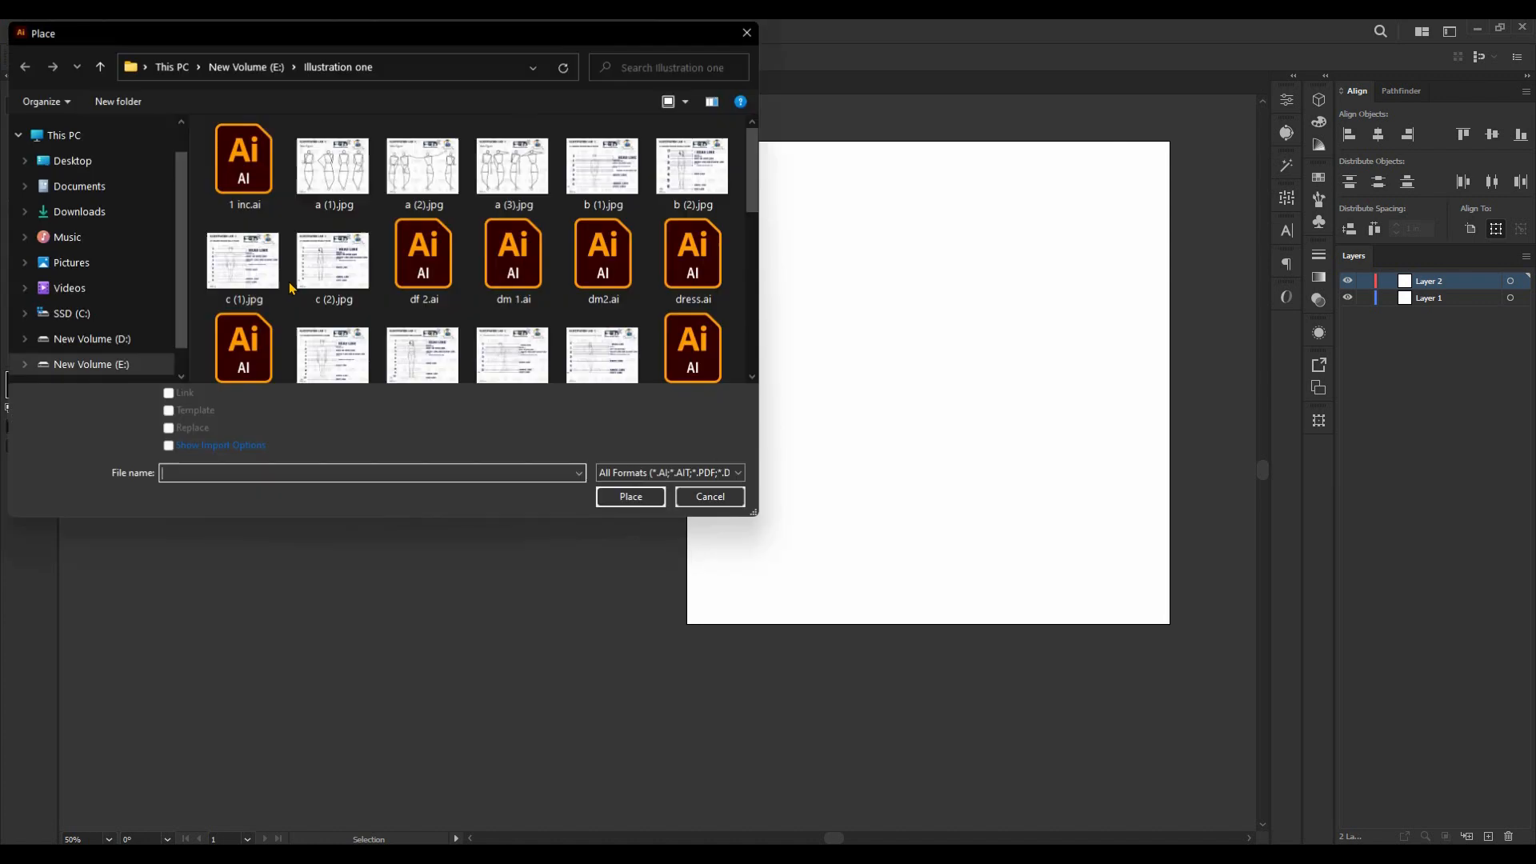
{"action": "left_click", "coordinate": [424, 168]}
{"action": "left_click", "coordinate": [629, 498]}
{"action": "left_click", "coordinate": [682, 276]}
{"action": "left_click_drag", "start_coordinate": [1042, 421], "coordinate": [945, 236]}
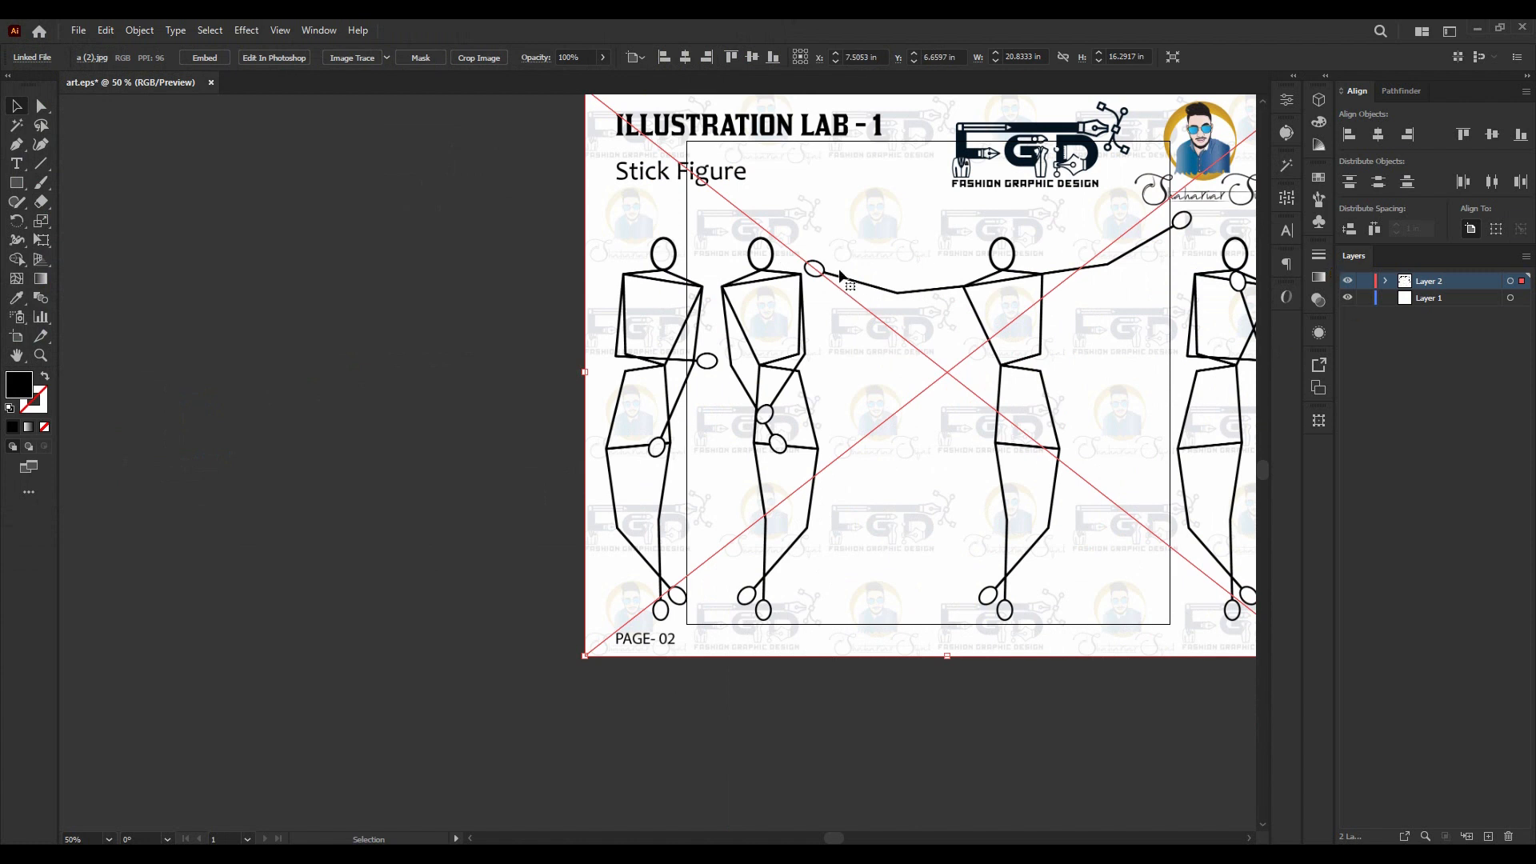
{"action": "key", "text": "Delete"}
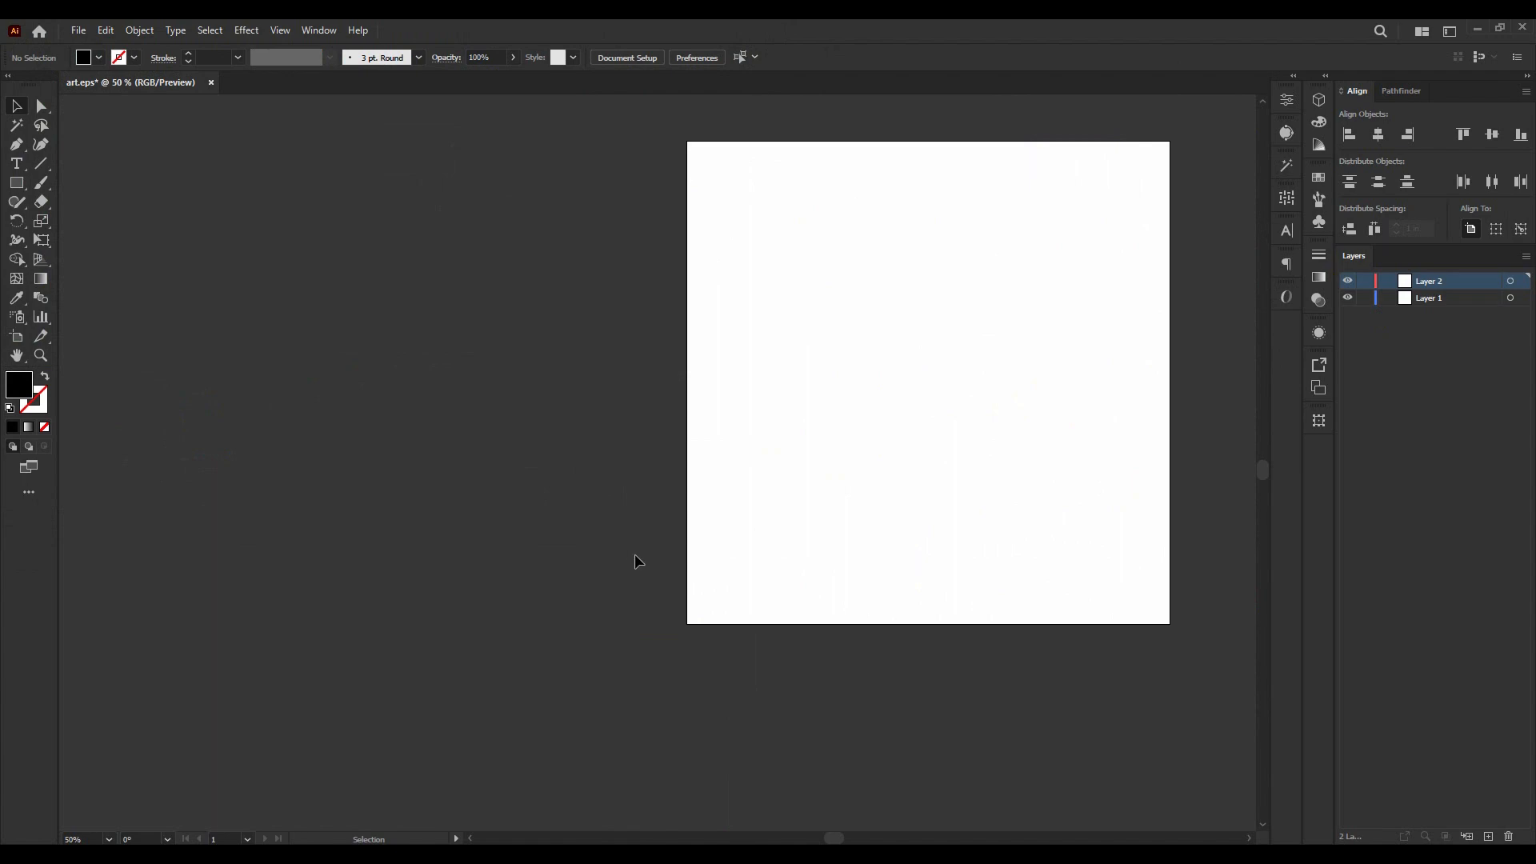
- Switch to Chrome and search Google Images for "male face ;ine art"
{"action": "left_click", "coordinate": [562, 853]}
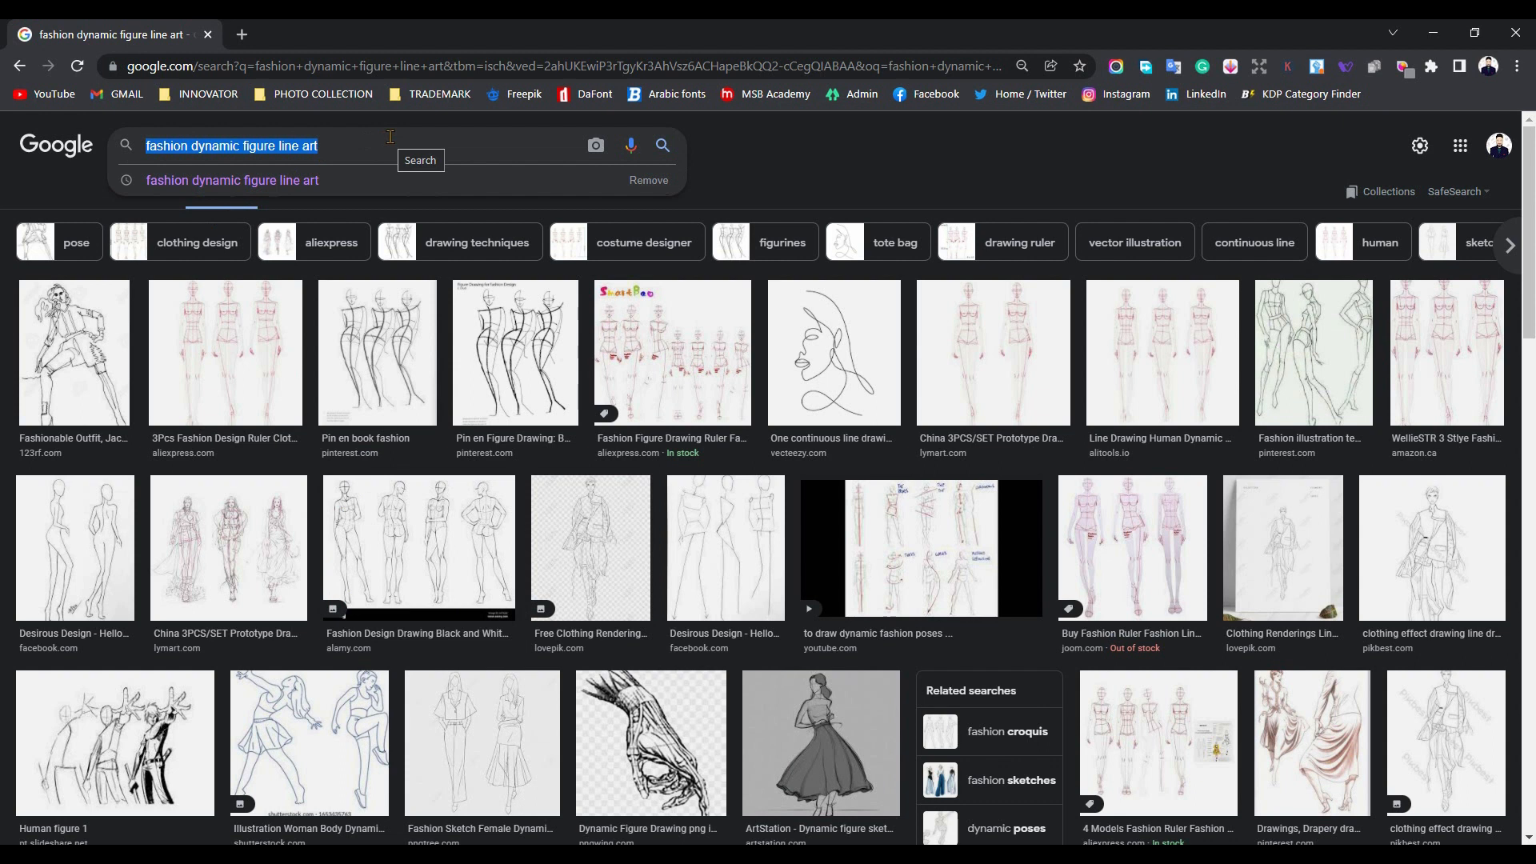
{"action": "type", "text": "face"}
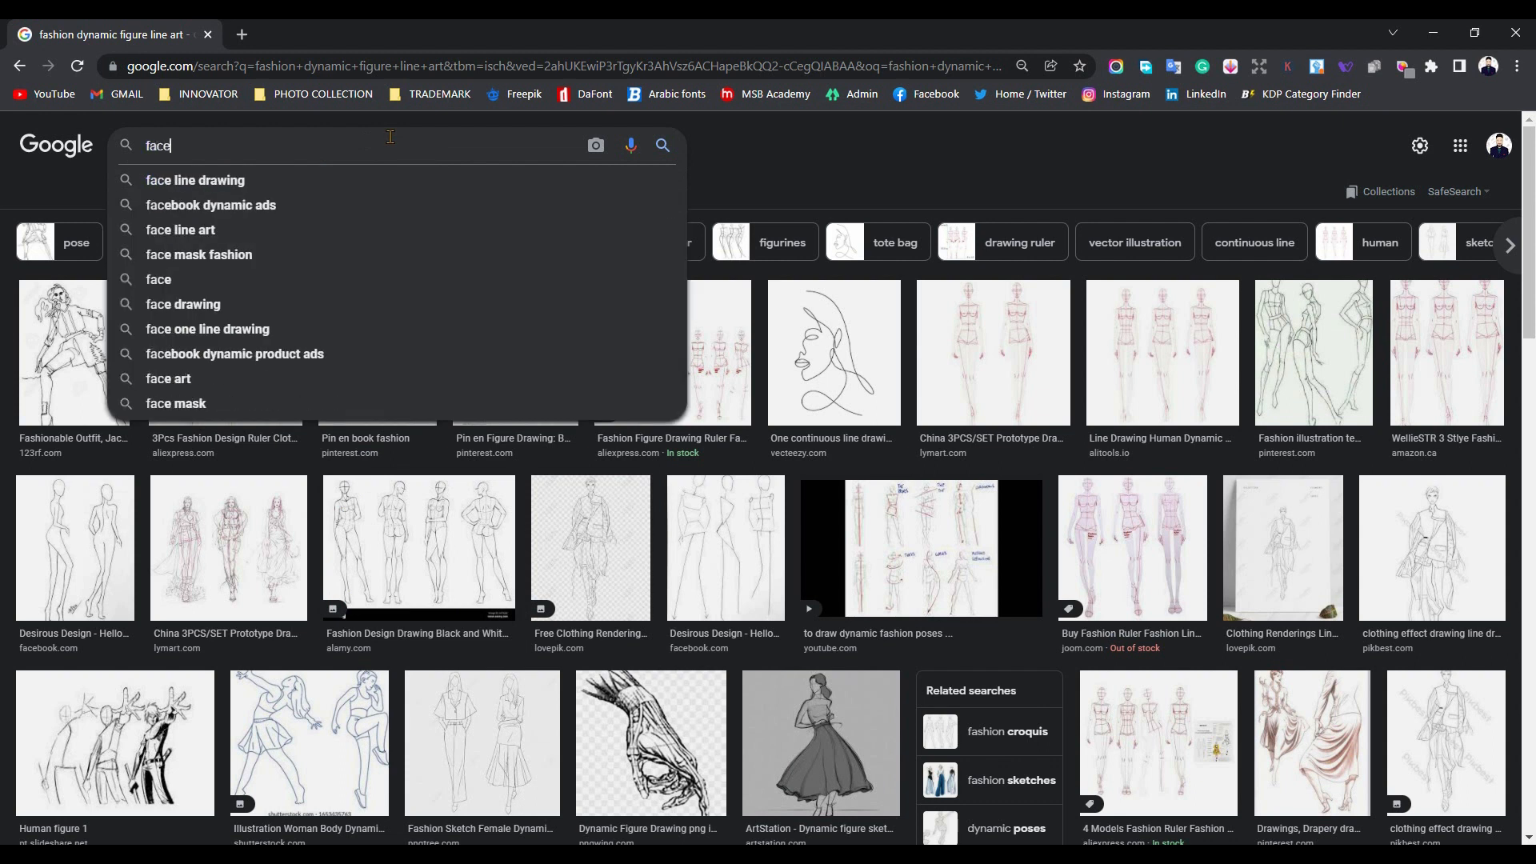
{"action": "key", "text": "BackSpace"}
{"action": "key", "text": "BackSpace"}
{"action": "key", "text": "BackSpace"}
{"action": "key", "text": "BackSpace"}
{"action": "type", "text": "m"}
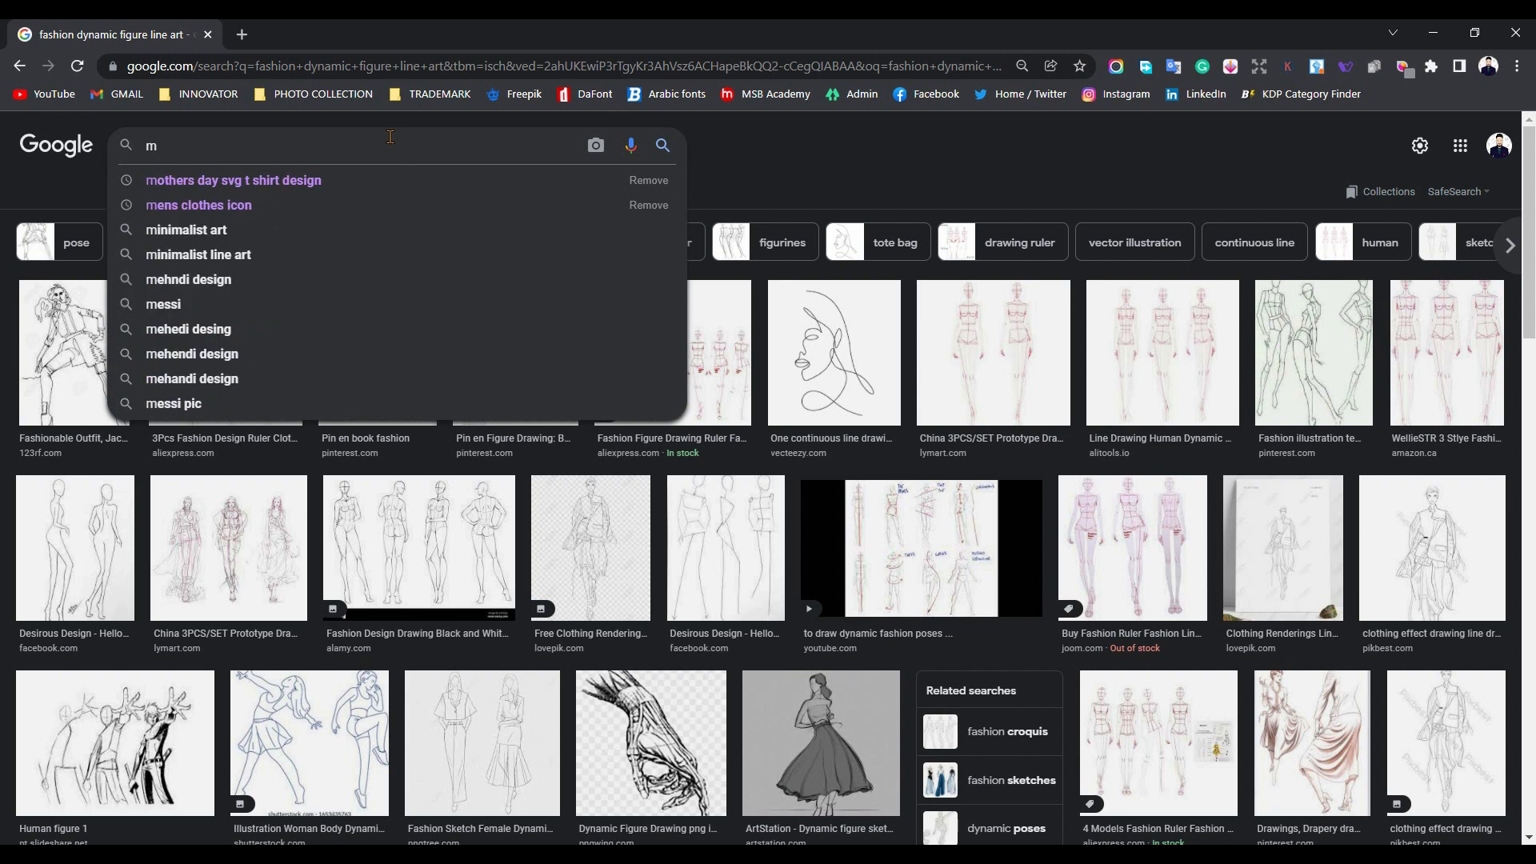
{"action": "type", "text": "ale face "}
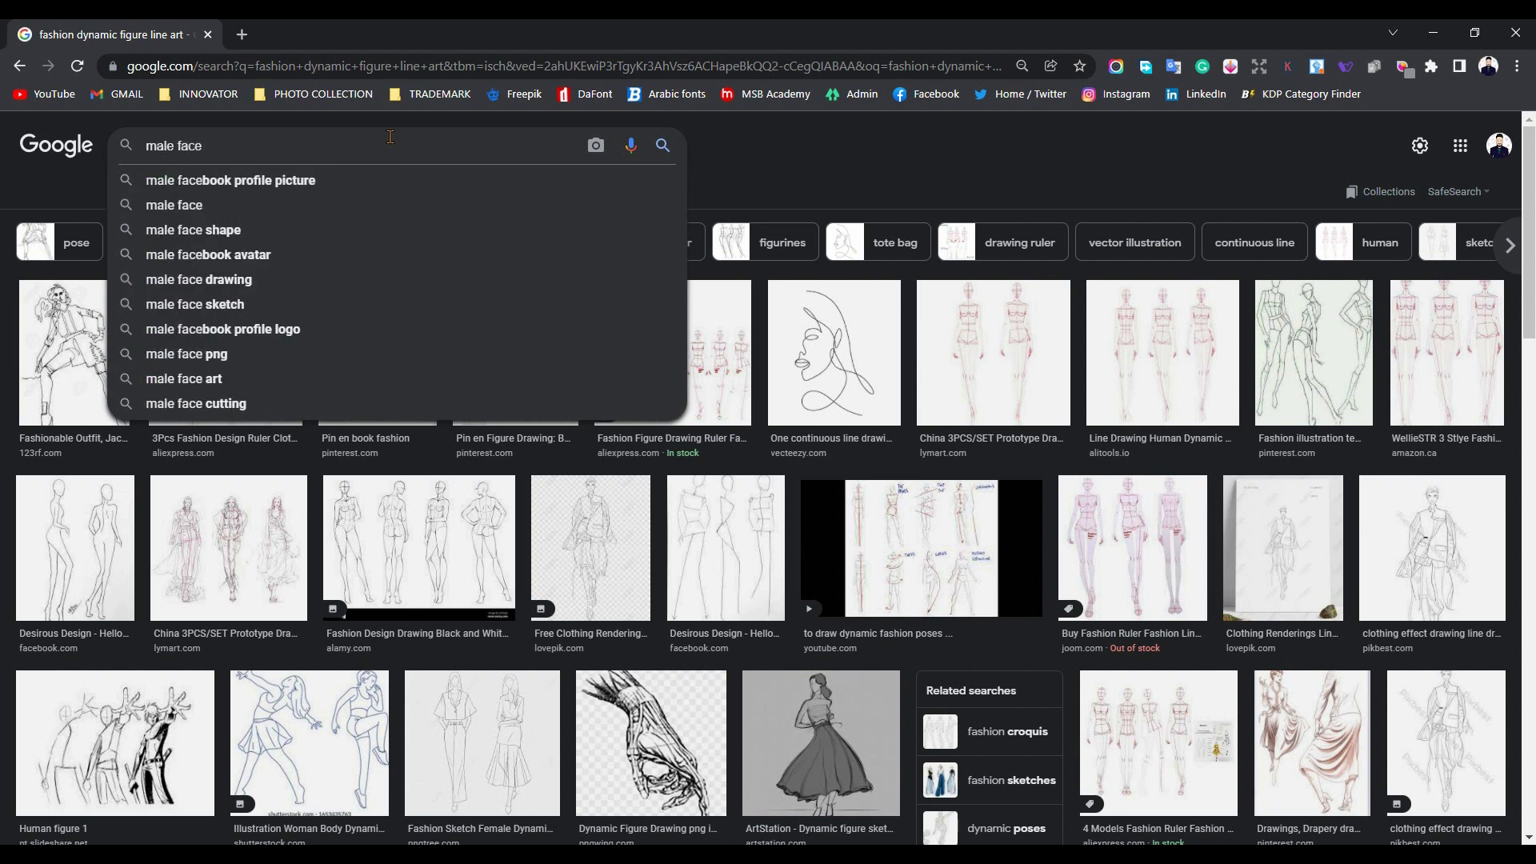
{"action": "type", "text": ";ine art"}
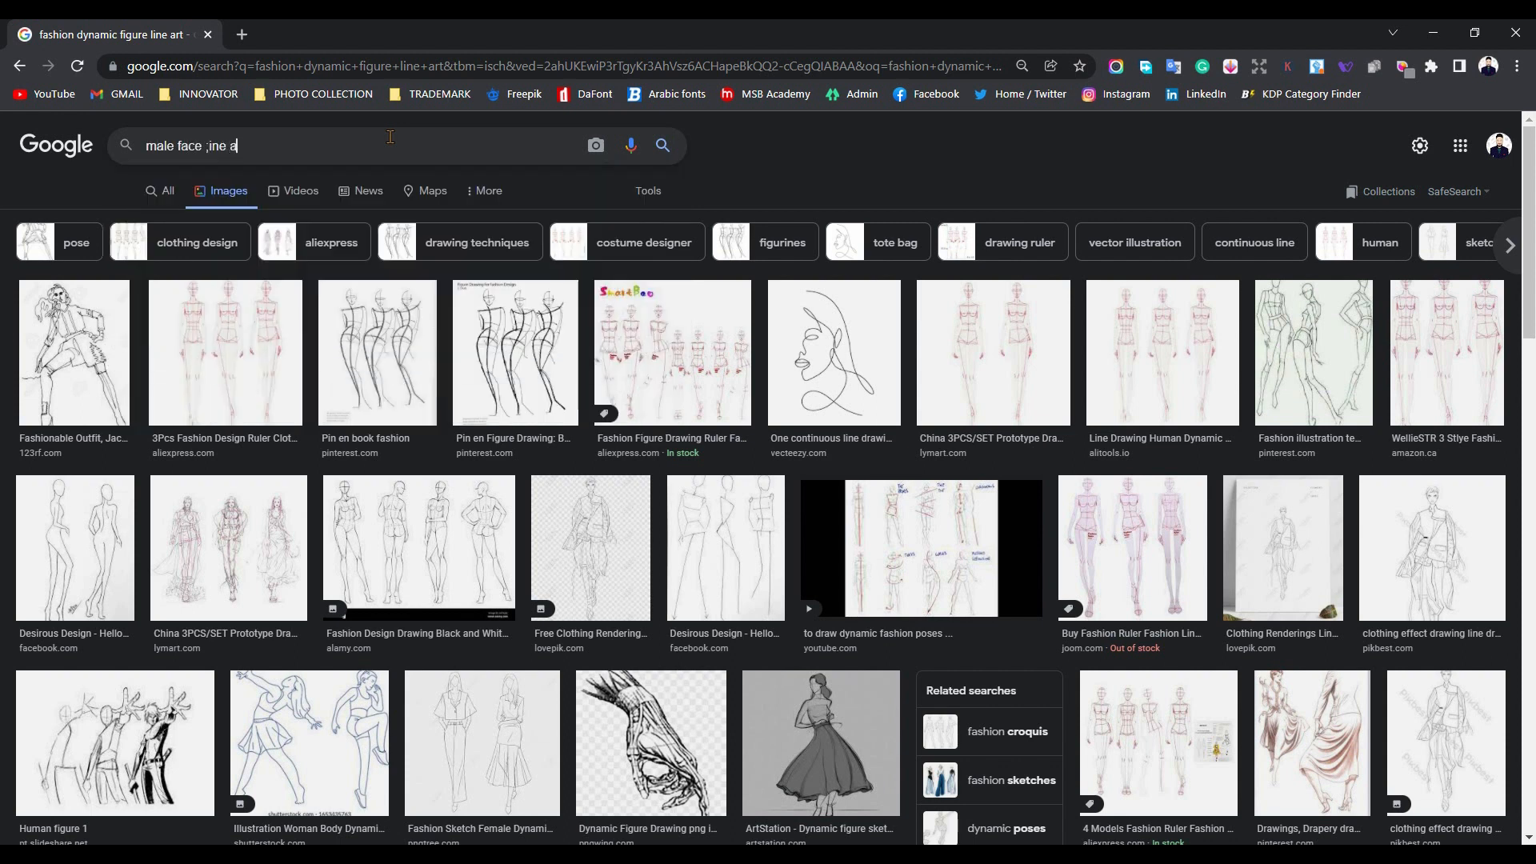
{"action": "key", "text": "Return"}
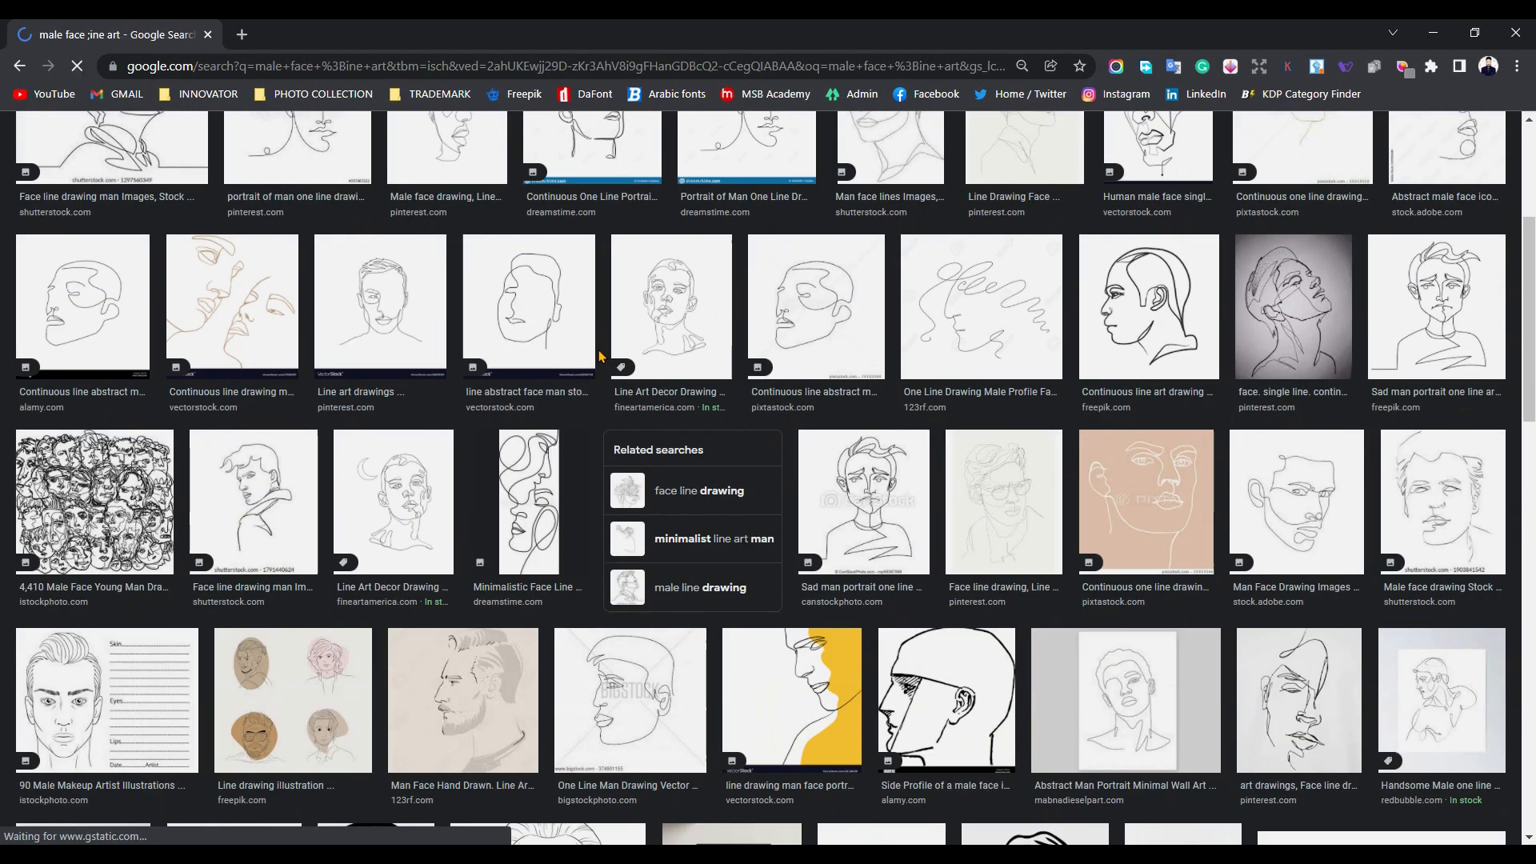
{"action": "scroll", "coordinate": [595, 365], "scroll_direction": "down", "scroll_amount": 5}
{"action": "scroll", "coordinate": [600, 328], "scroll_direction": "down", "scroll_amount": 3}
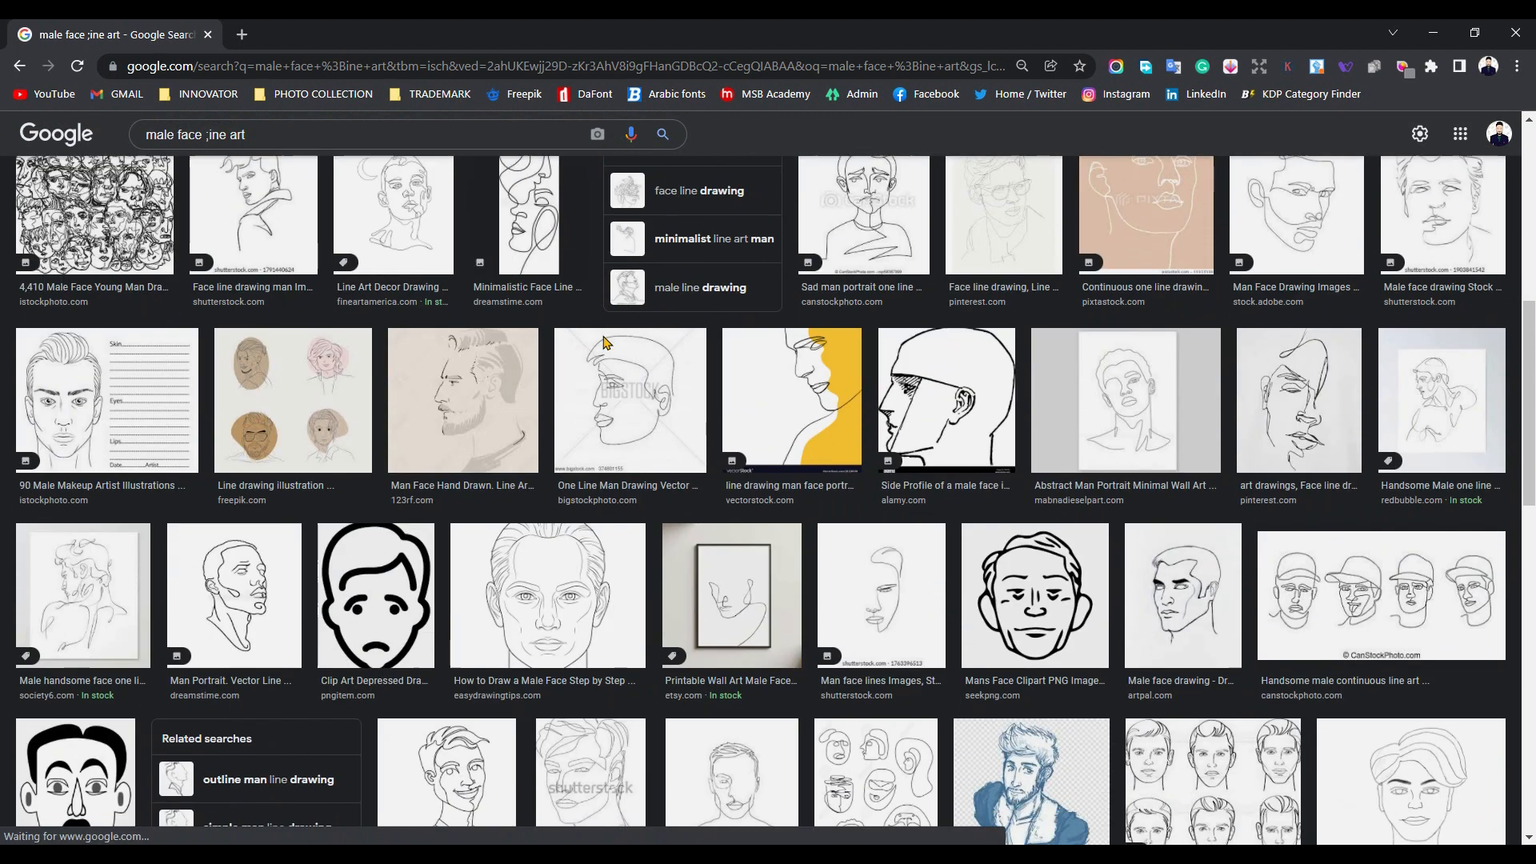
{"action": "scroll", "coordinate": [475, 352], "scroll_direction": "up", "scroll_amount": 8}
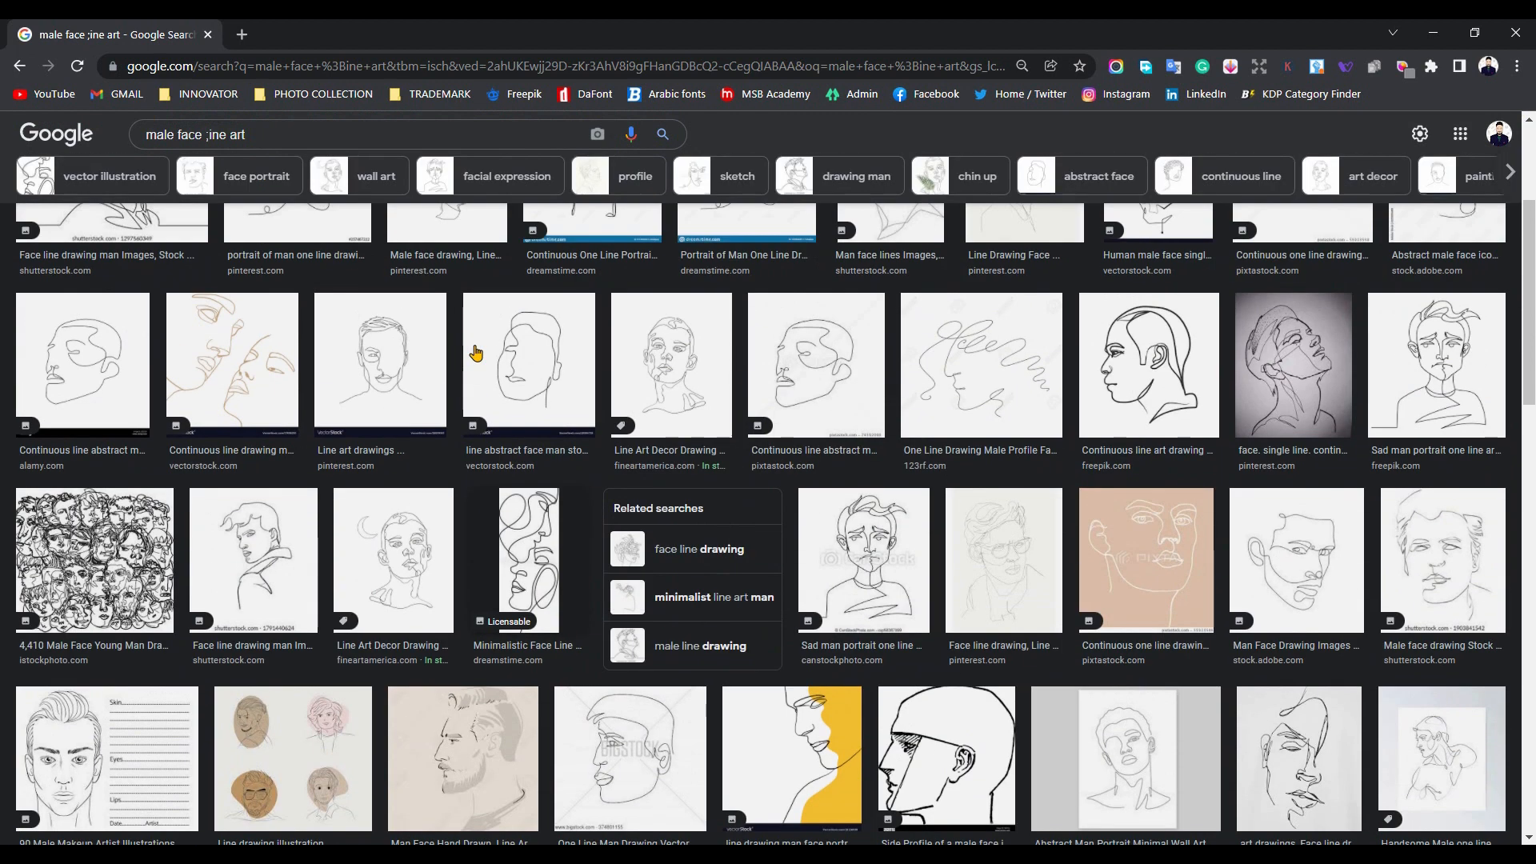
- Correct the image search query to "male face line art" and run it again
{"action": "left_click", "coordinate": [208, 145]}
{"action": "key", "text": "BackSpace"}
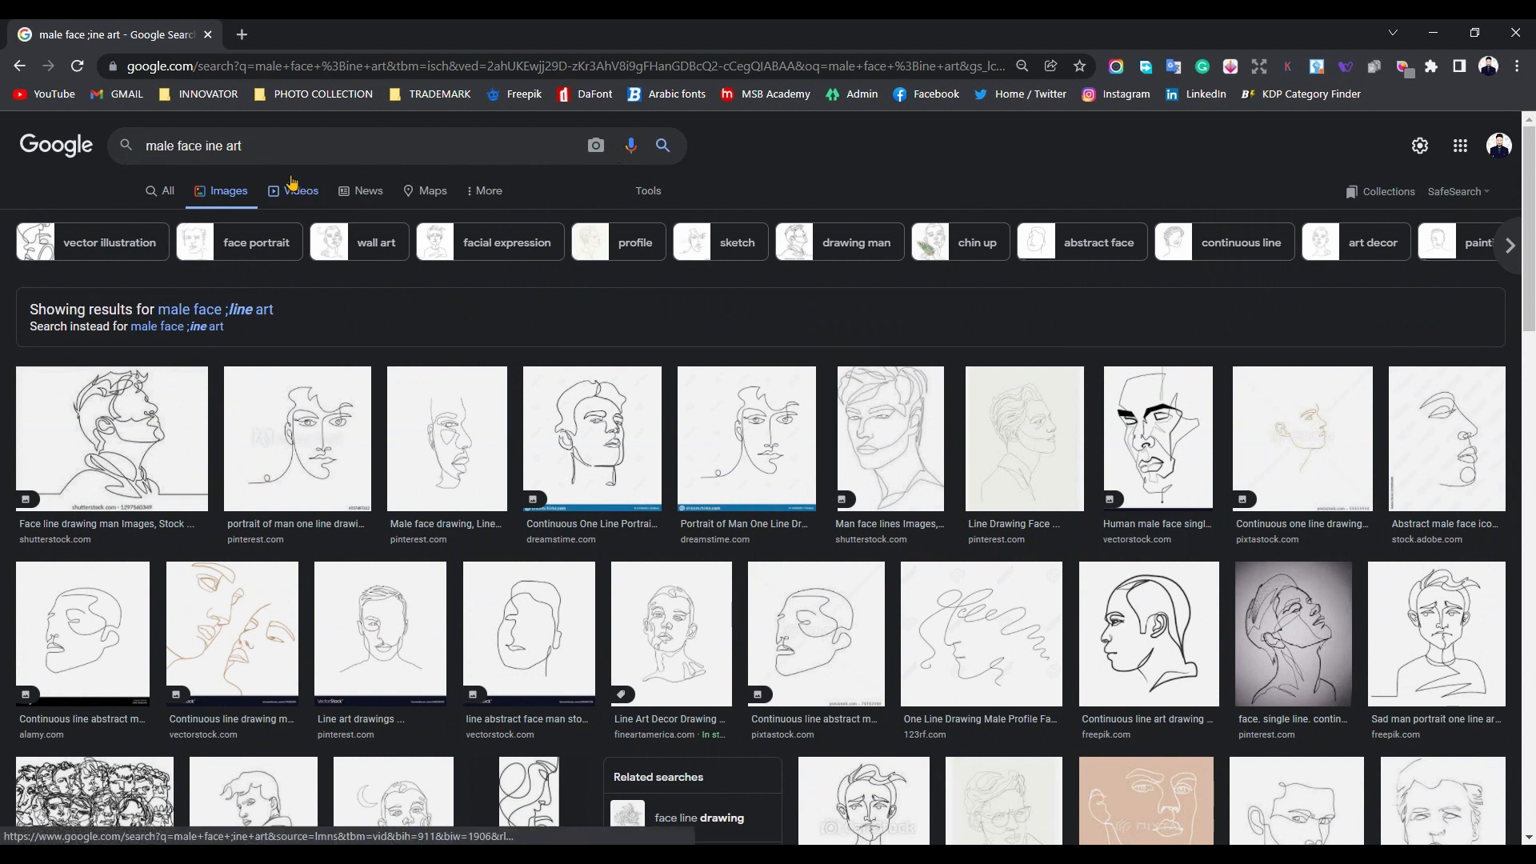
{"action": "type", "text": "l"}
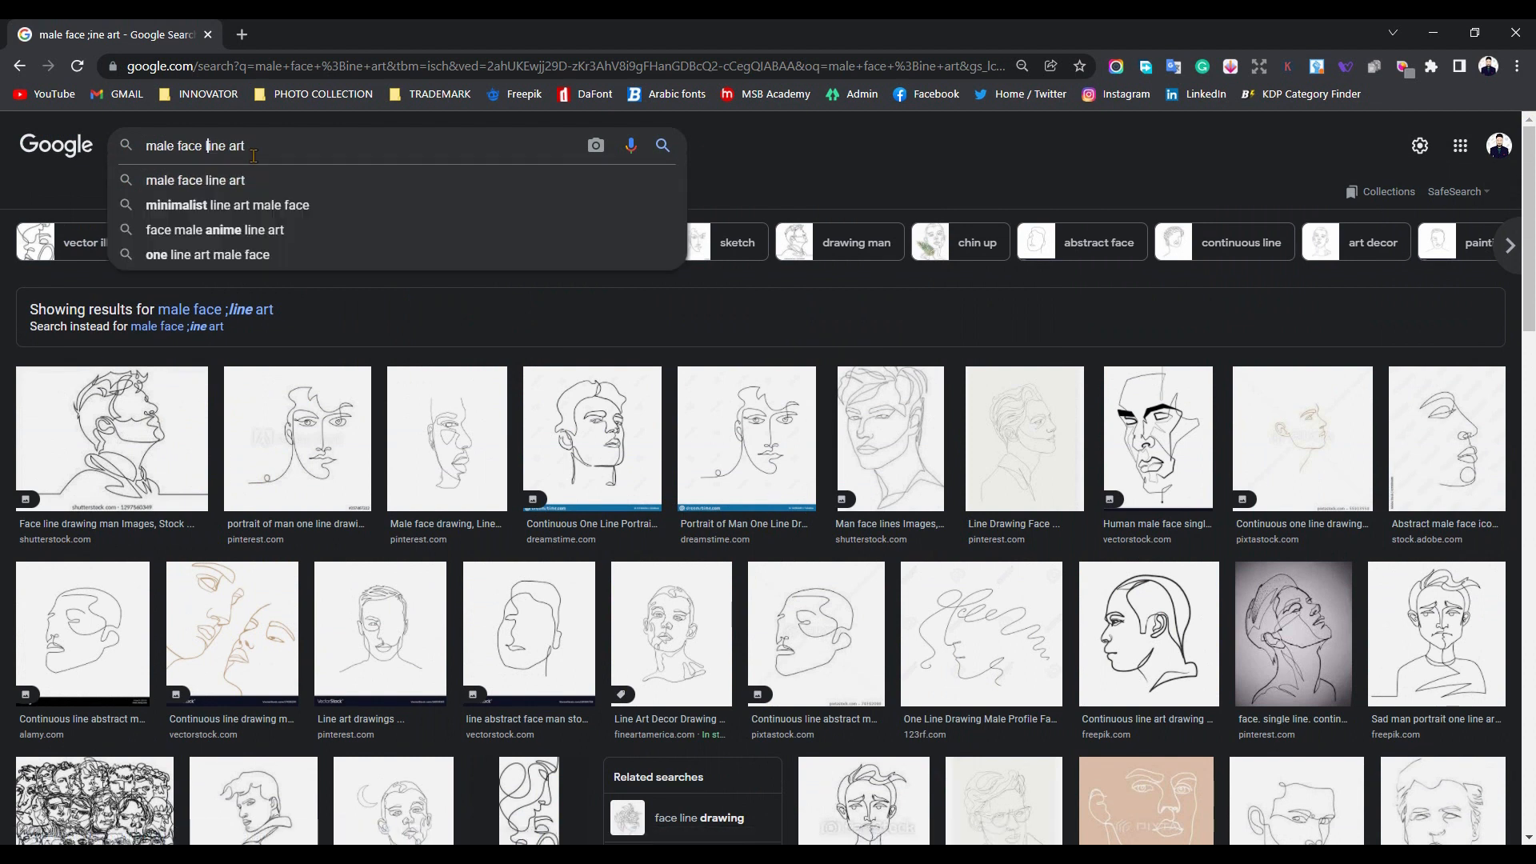
{"action": "key", "text": "Return"}
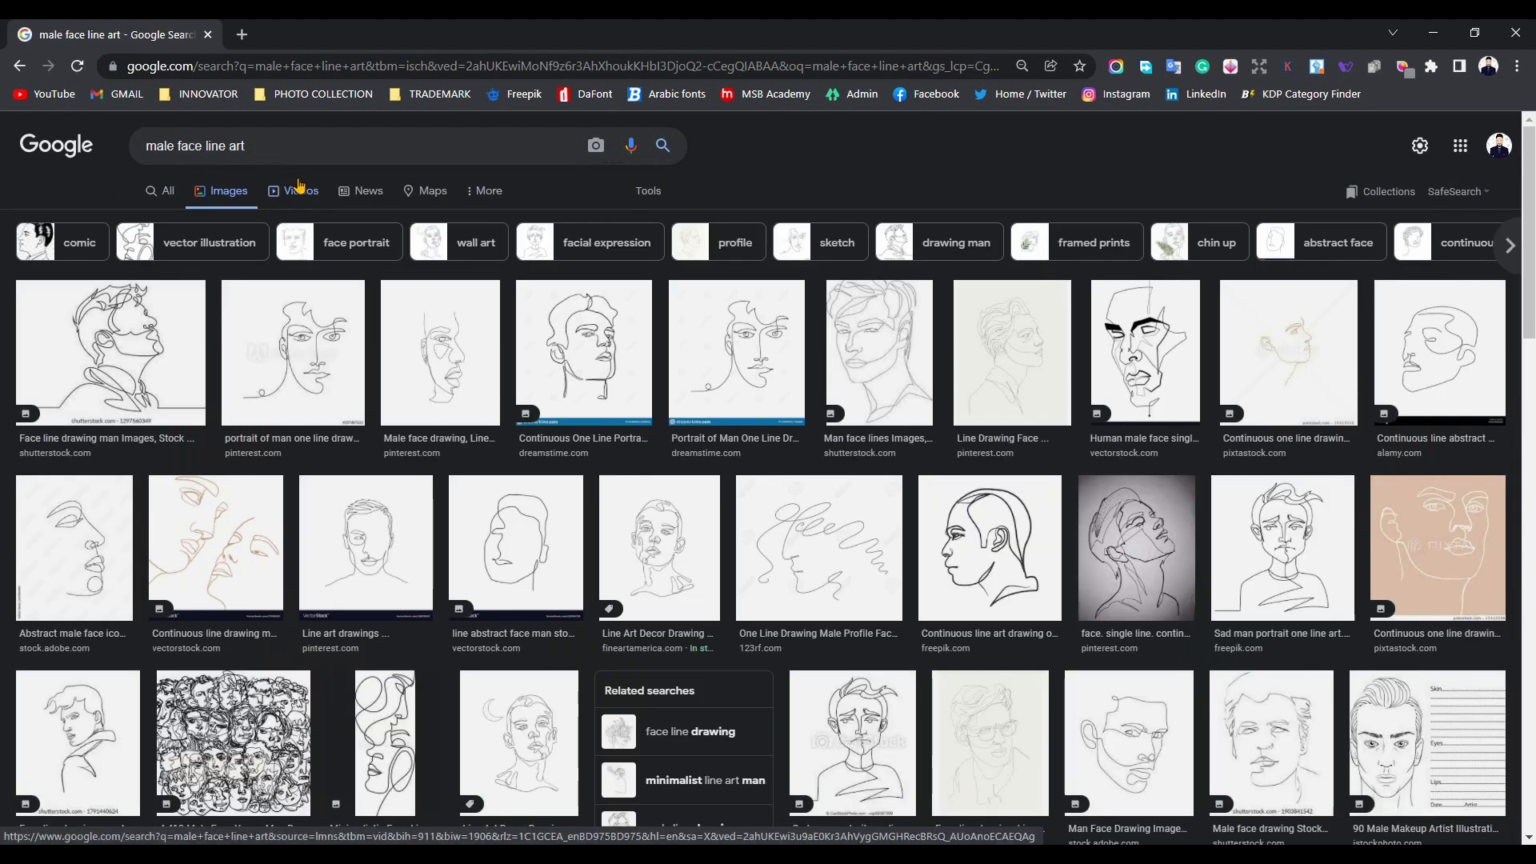
- Examine the image results for a male face line drawing suitable as an illustration reference
{"action": "scroll", "coordinate": [298, 186], "scroll_direction": "down", "scroll_amount": 3}
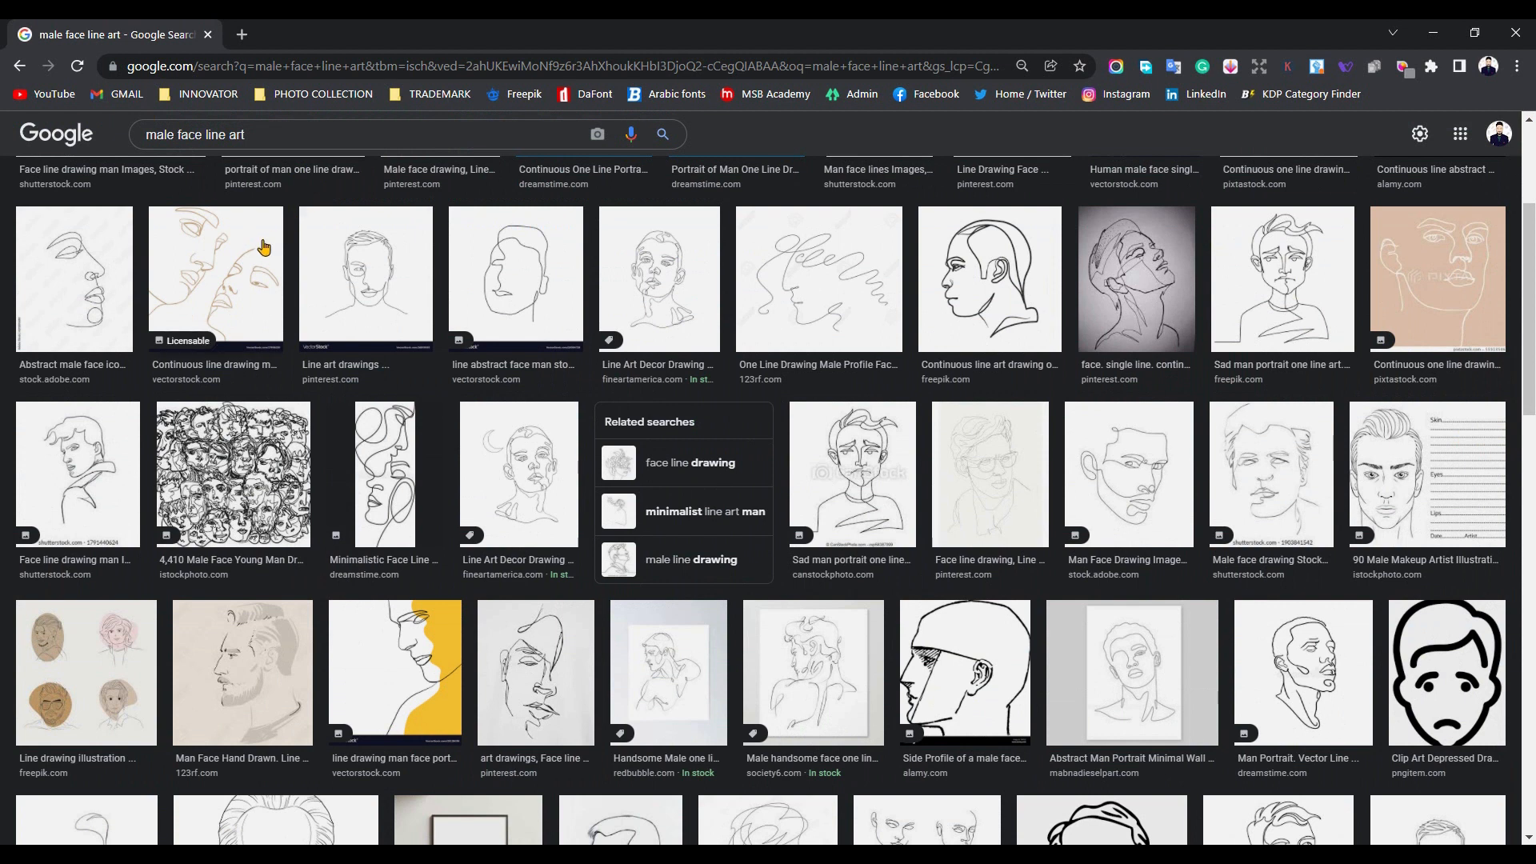
{"action": "scroll", "coordinate": [984, 336], "scroll_direction": "up", "scroll_amount": 3}
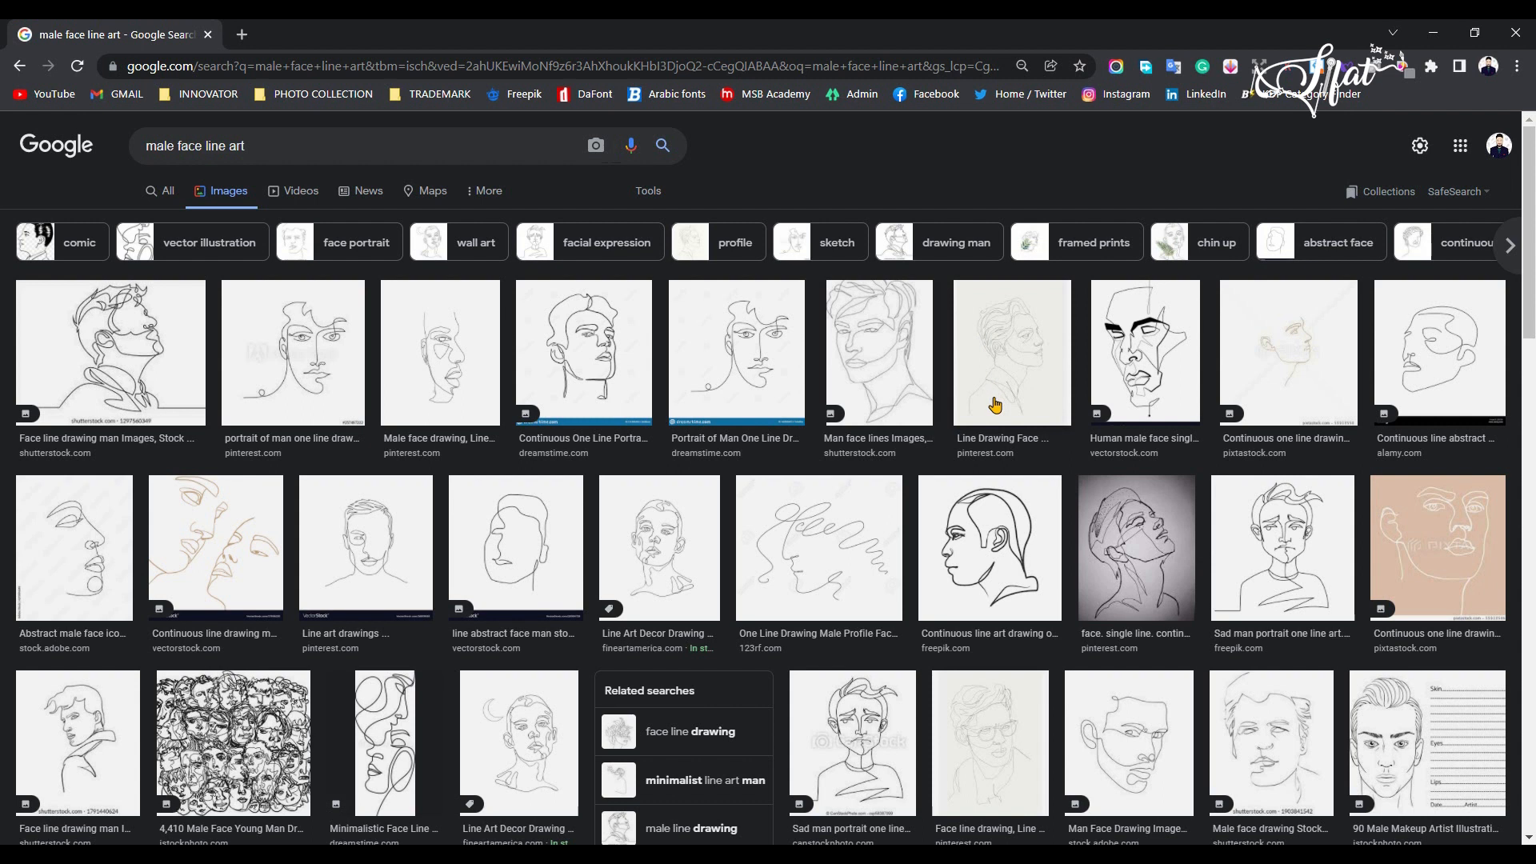
{"action": "scroll", "coordinate": [983, 418], "scroll_direction": "down", "scroll_amount": 1}
{"action": "scroll", "coordinate": [983, 418], "scroll_direction": "down", "scroll_amount": 3}
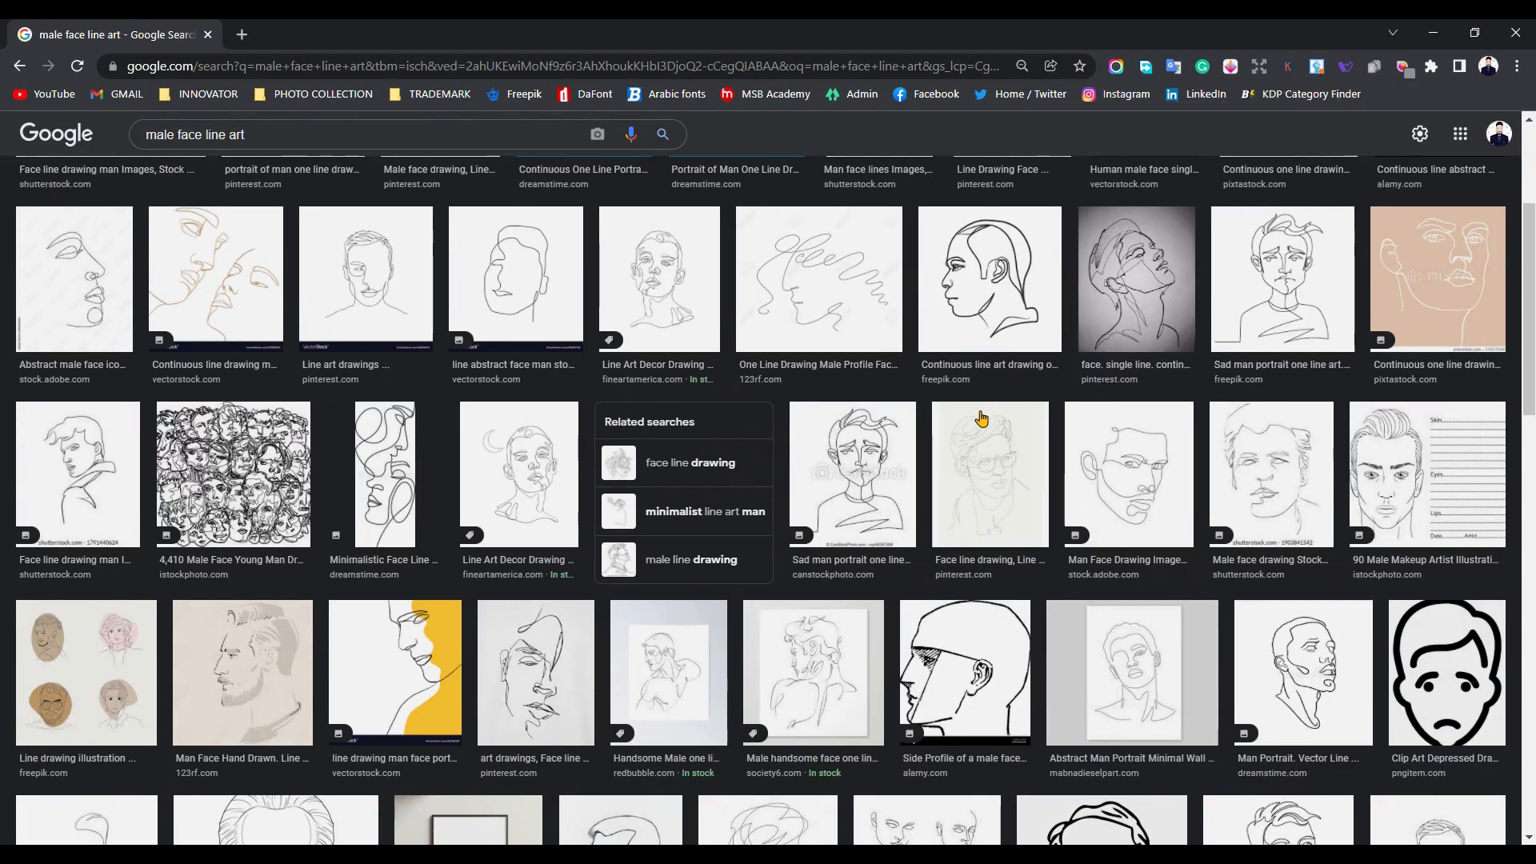
{"action": "scroll", "coordinate": [983, 419], "scroll_direction": "down", "scroll_amount": 3}
{"action": "scroll", "coordinate": [983, 418], "scroll_direction": "down", "scroll_amount": 1}
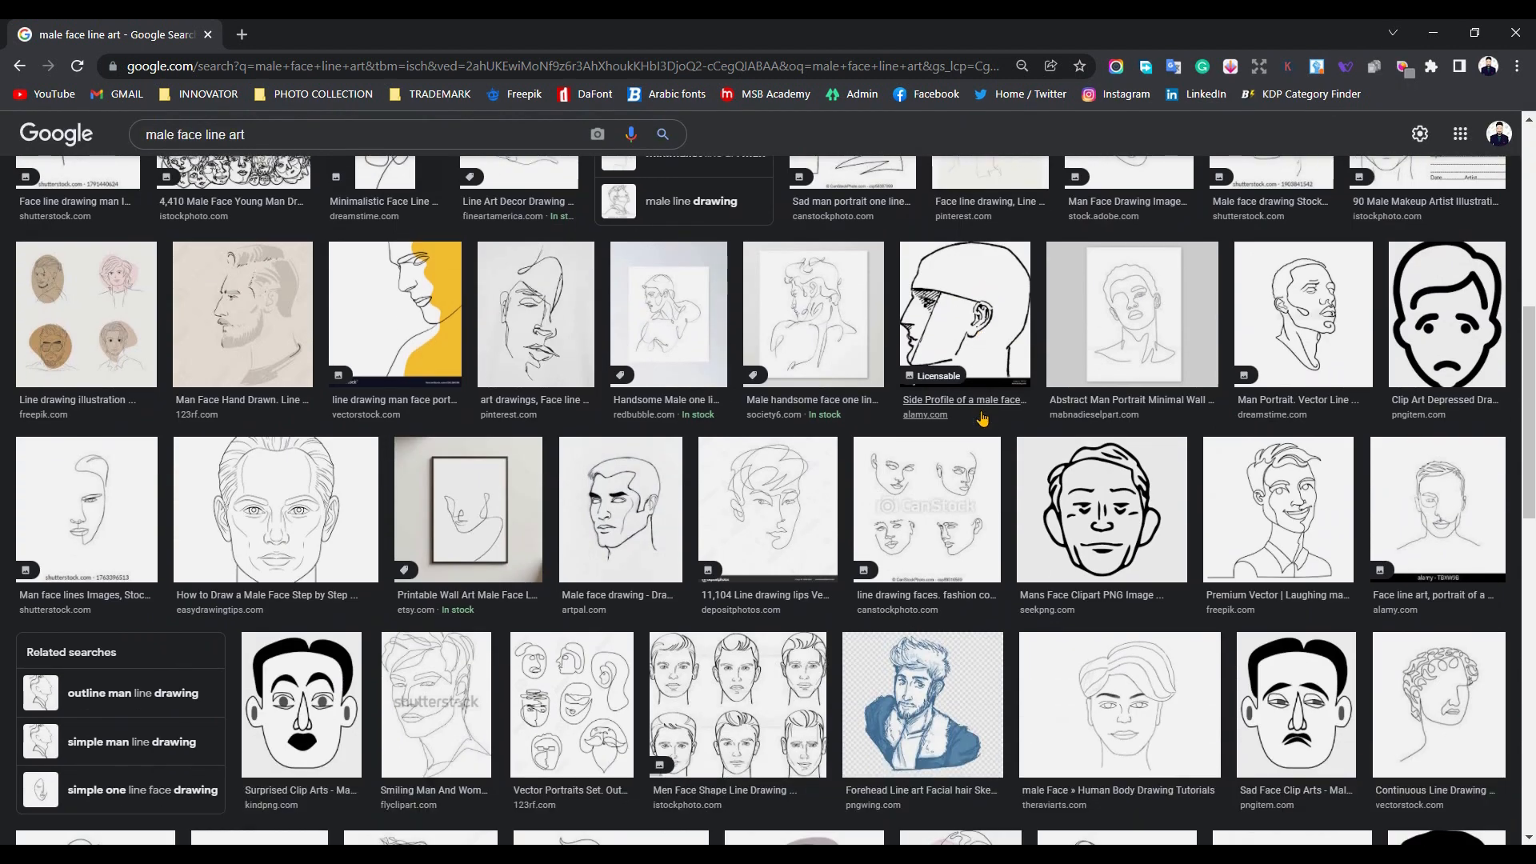
{"action": "scroll", "coordinate": [983, 418], "scroll_direction": "up", "scroll_amount": 5}
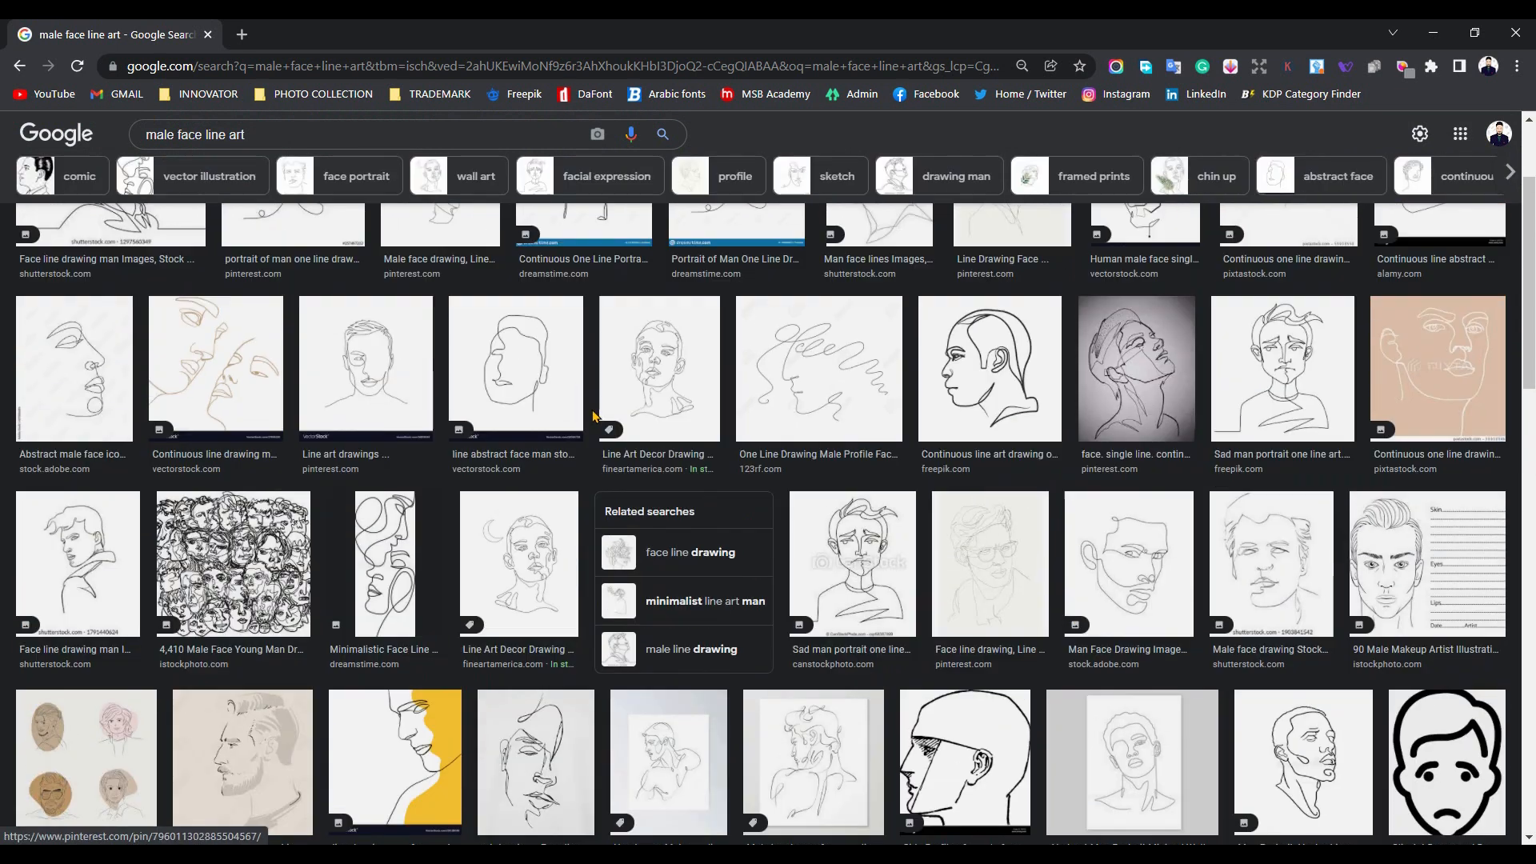
{"action": "scroll", "coordinate": [593, 416], "scroll_direction": "up", "scroll_amount": 2}
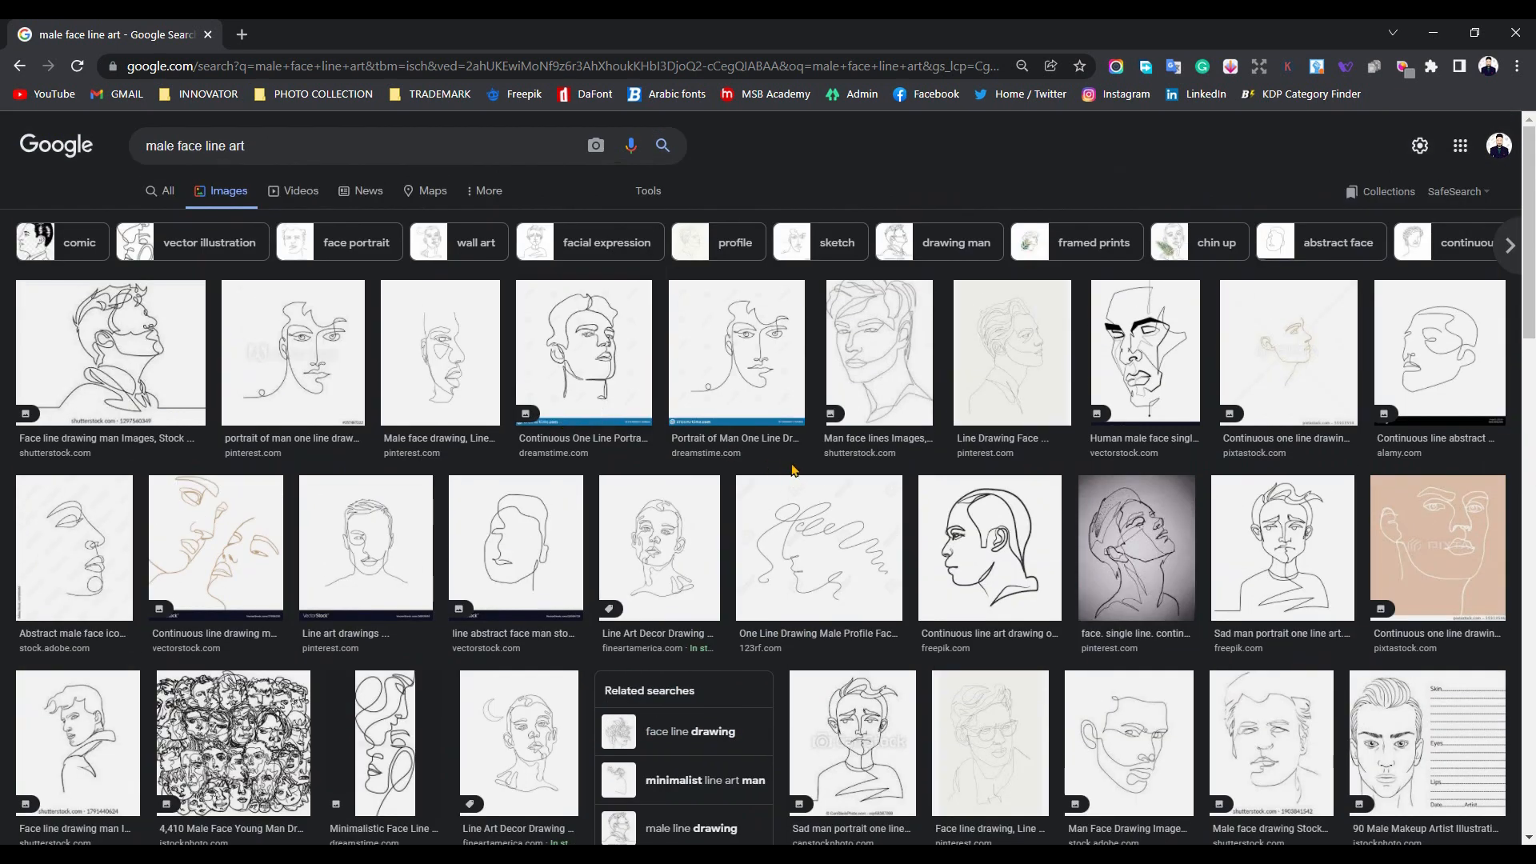
{"action": "scroll", "coordinate": [784, 440], "scroll_direction": "down", "scroll_amount": 12}
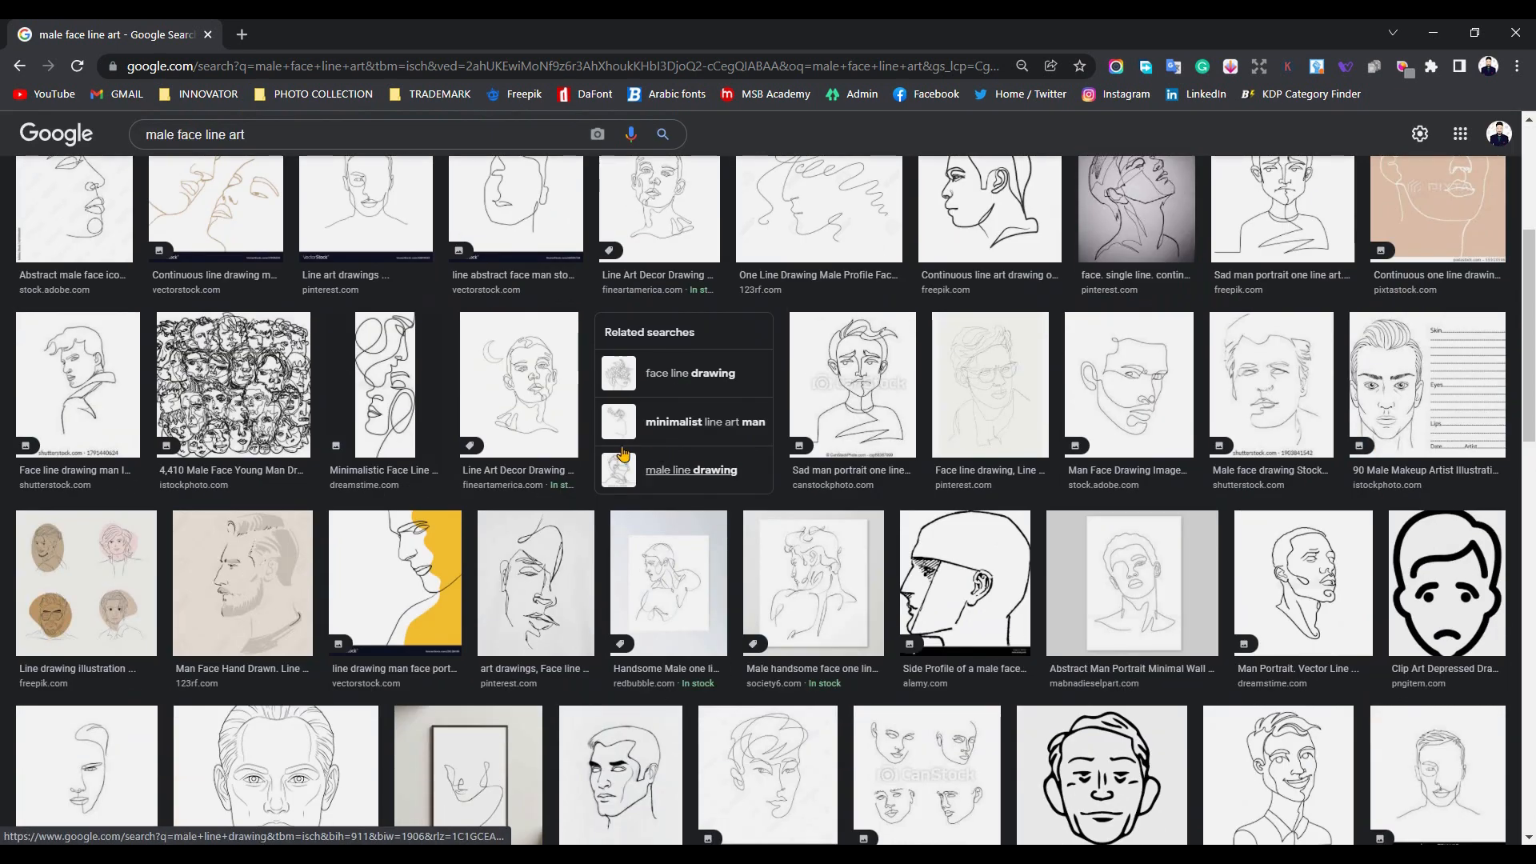
{"action": "scroll", "coordinate": [304, 440], "scroll_direction": "up", "scroll_amount": 12}
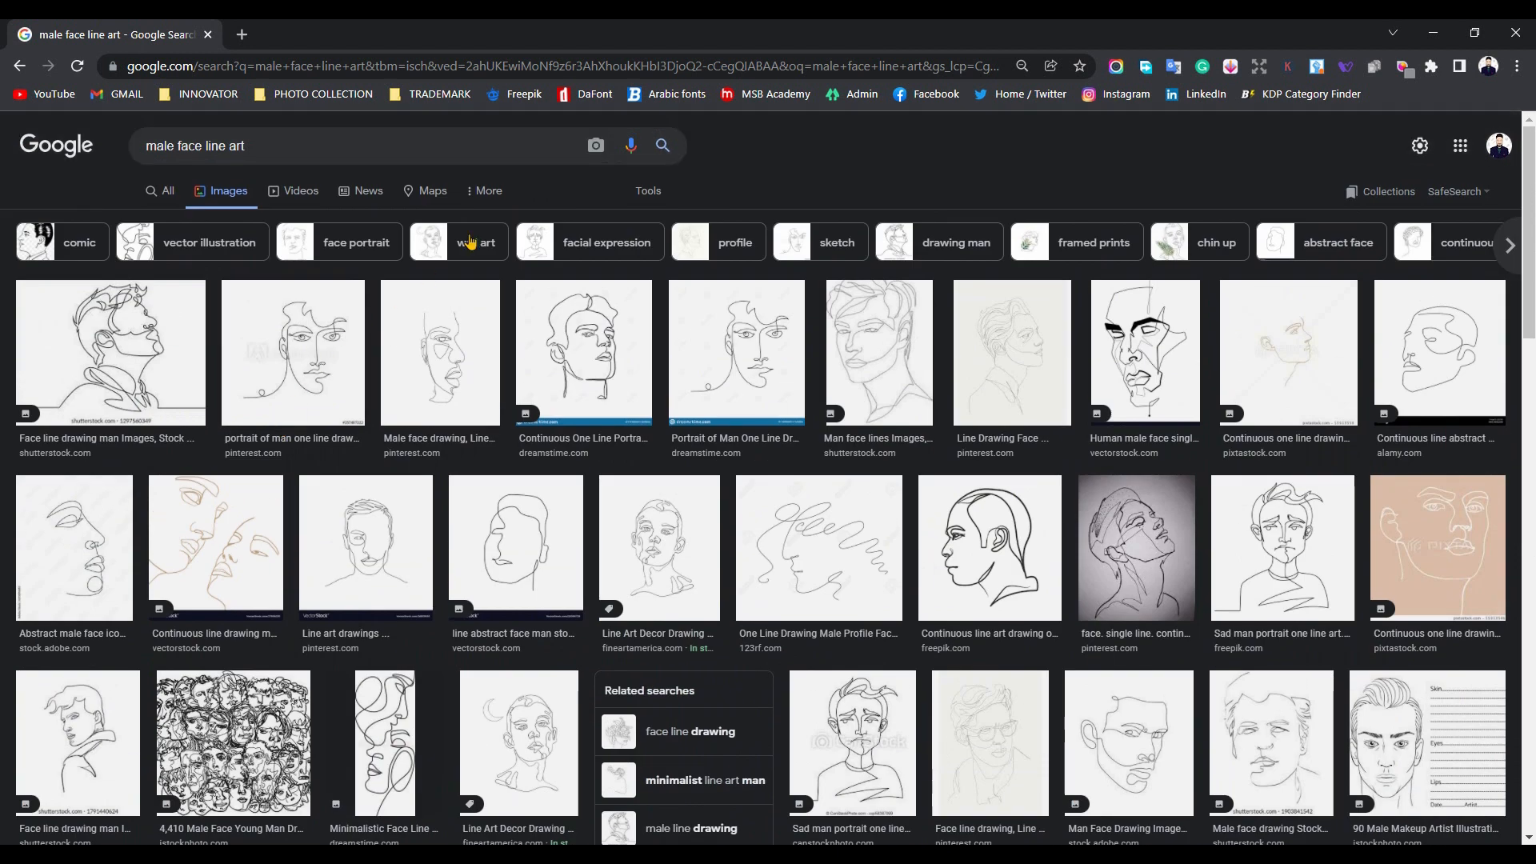
- Limit the image search results to the Large size
{"action": "left_click", "coordinate": [648, 190]}
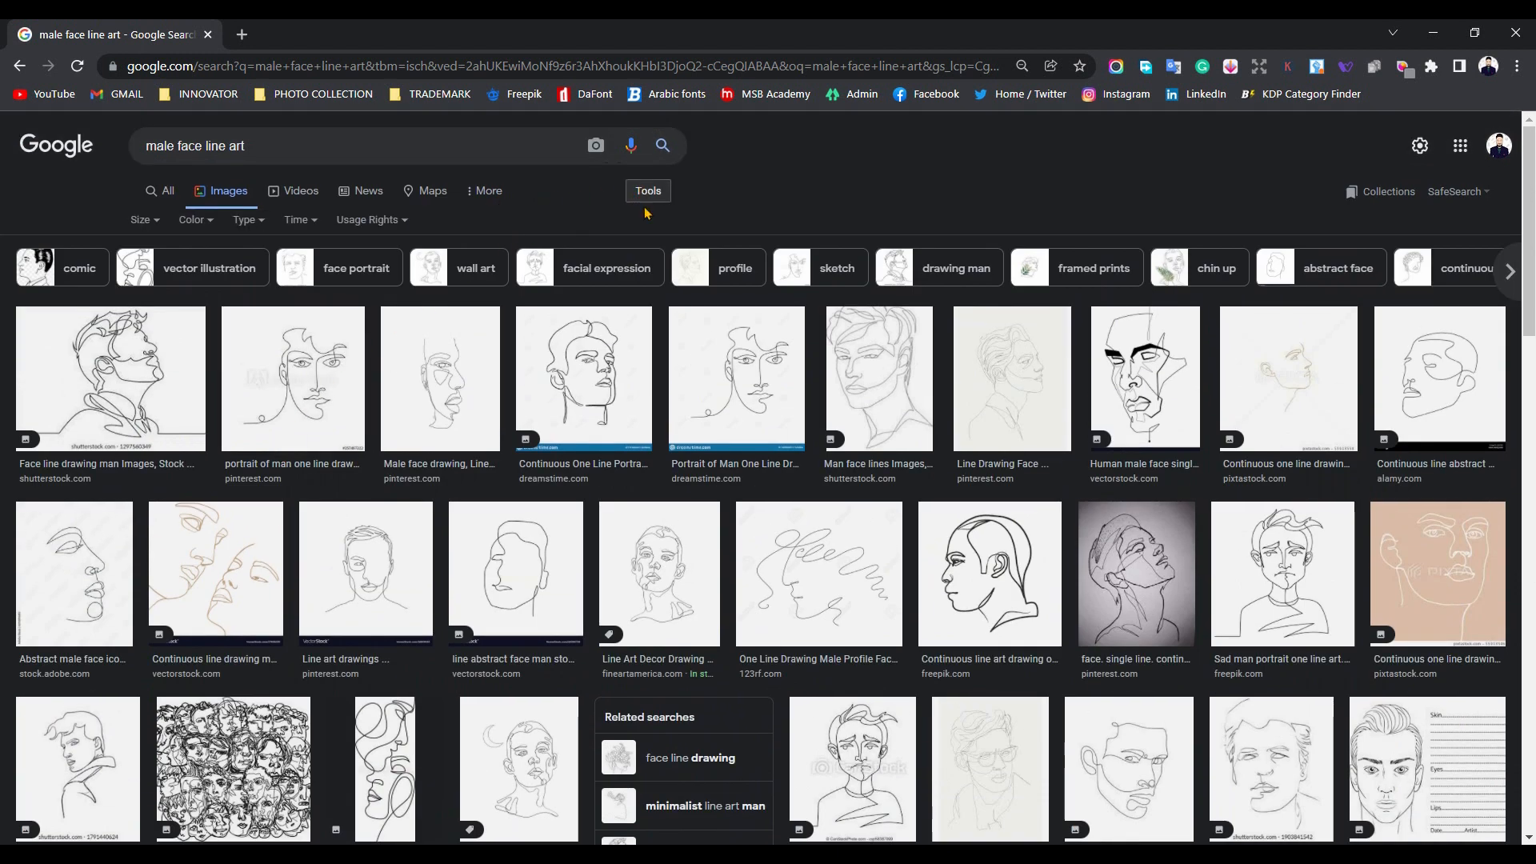
{"action": "left_click", "coordinate": [142, 219]}
{"action": "left_click", "coordinate": [140, 276]}
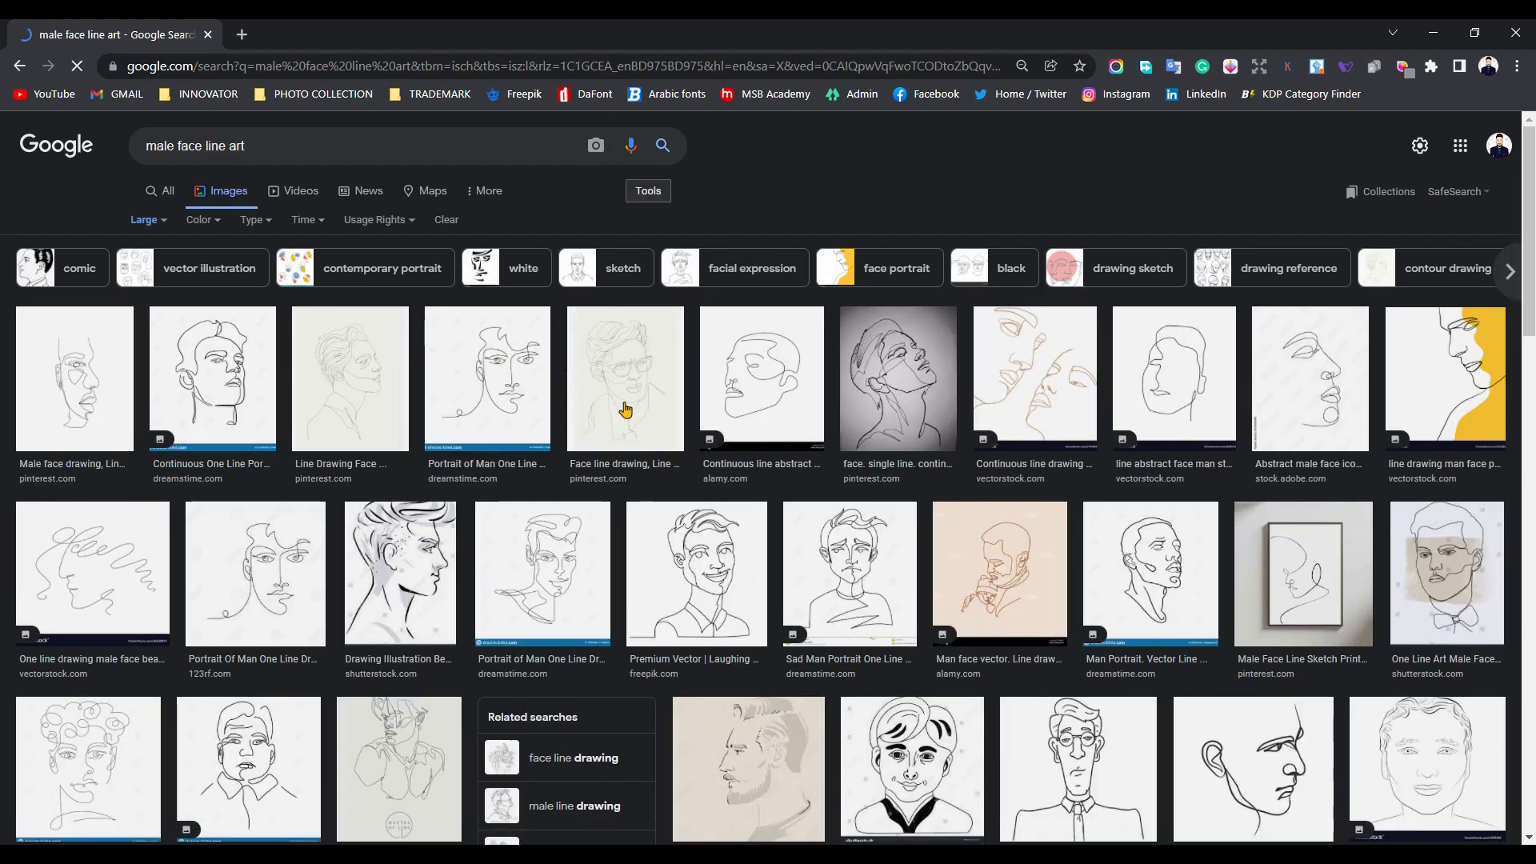
- Find the "Single Sketch Male Face" drawing from Depositphotos among the large results and open its preview
{"action": "scroll", "coordinate": [649, 409], "scroll_direction": "down", "scroll_amount": 15}
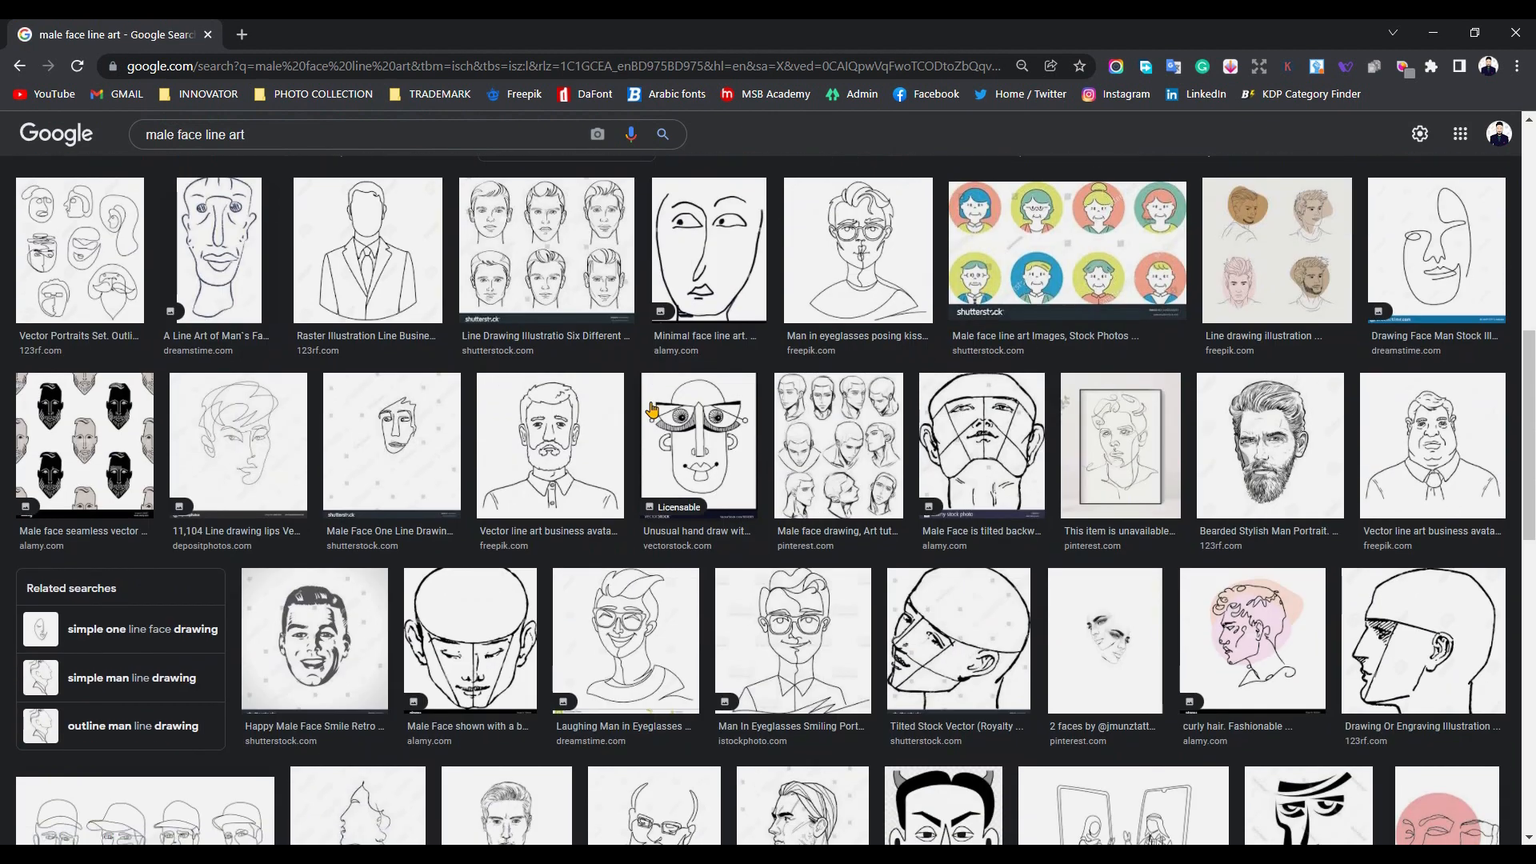
{"action": "scroll", "coordinate": [651, 409], "scroll_direction": "down", "scroll_amount": 1}
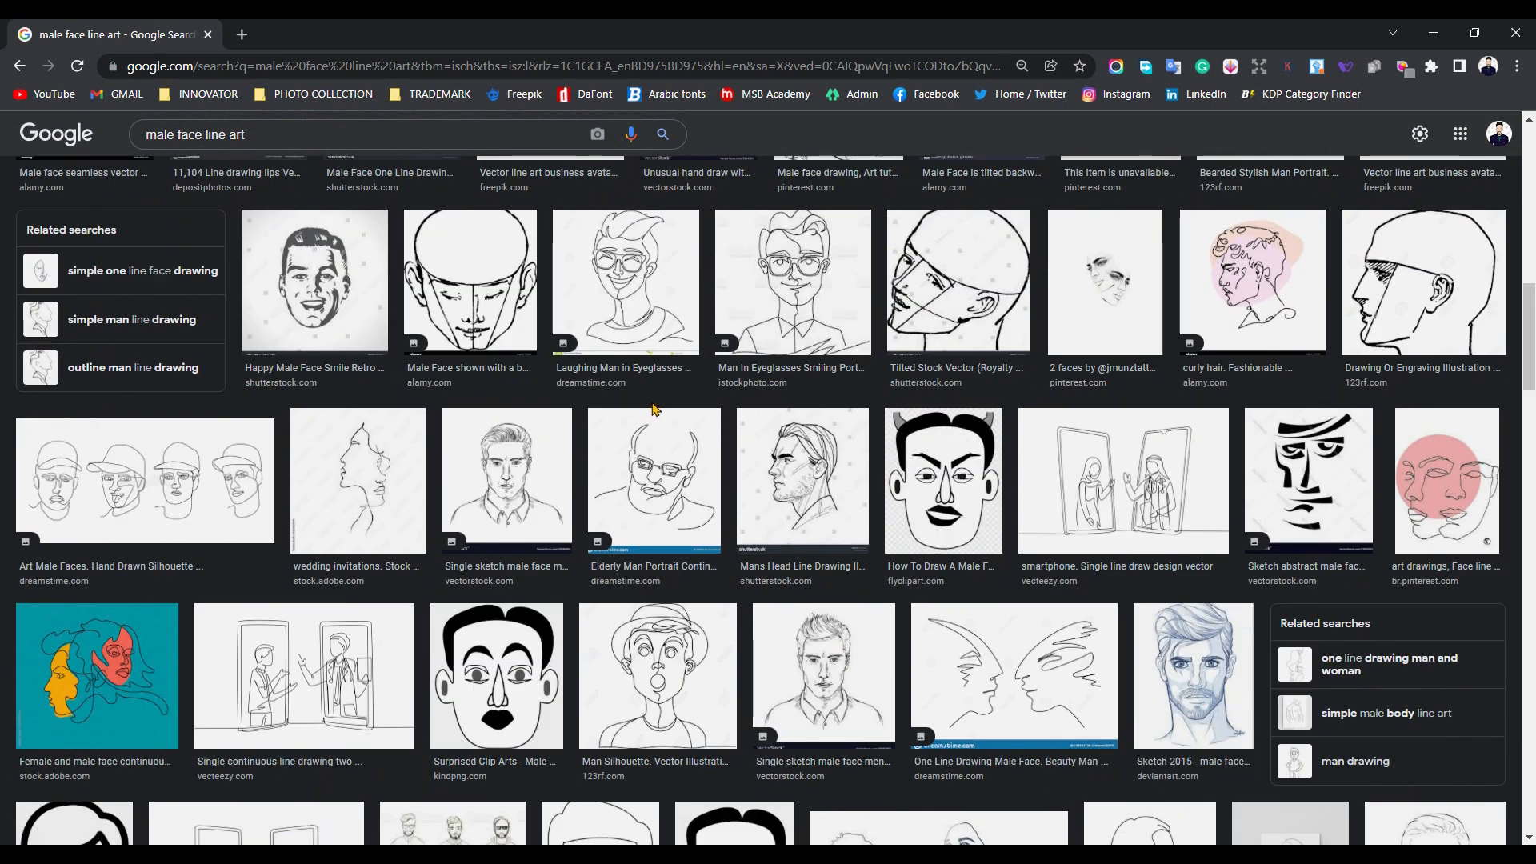
{"action": "scroll", "coordinate": [640, 396], "scroll_direction": "down", "scroll_amount": 3}
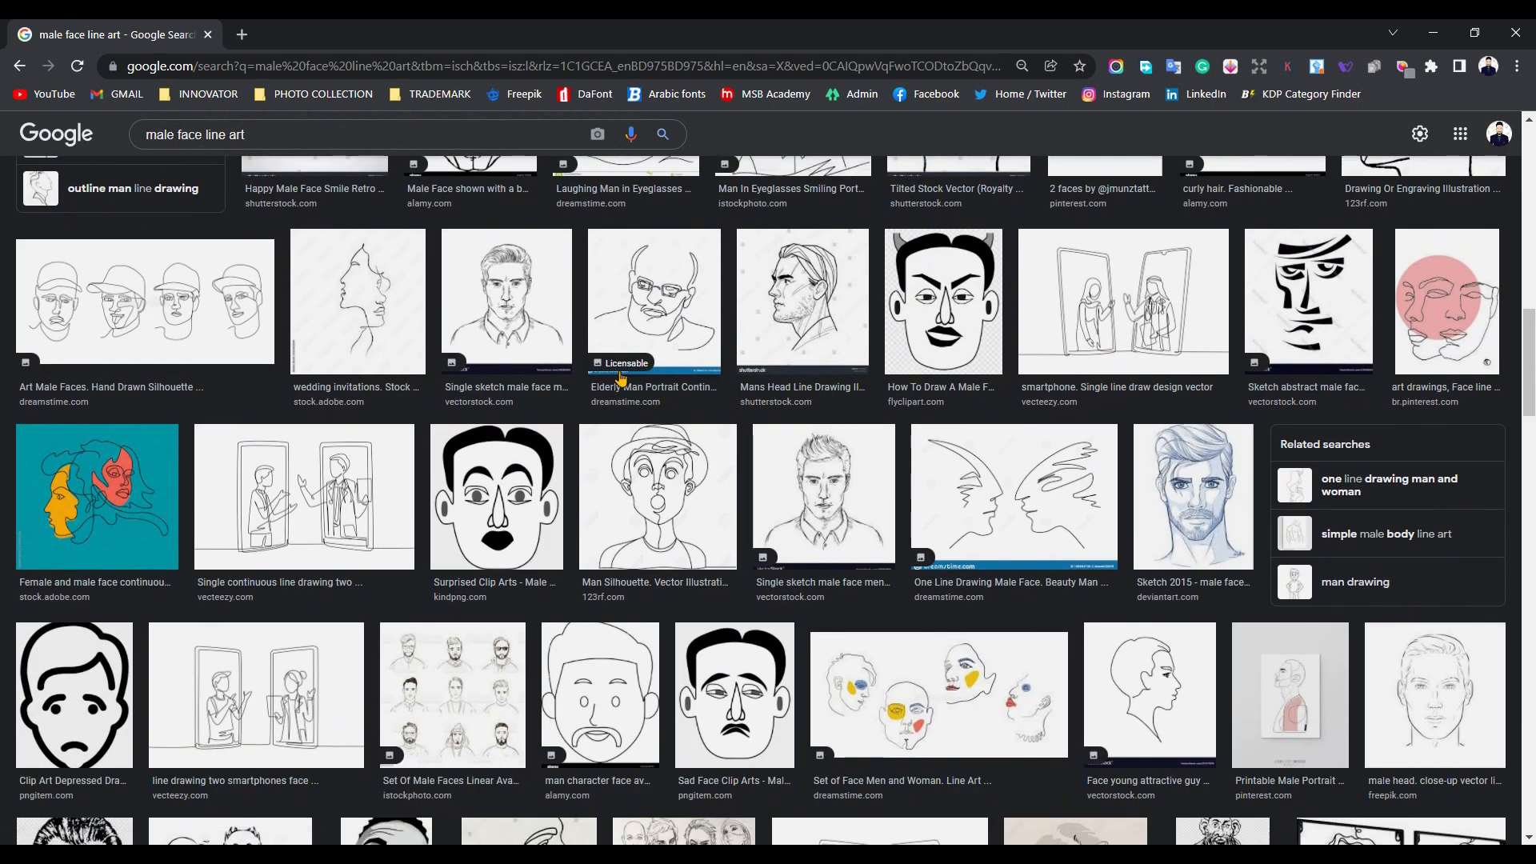
{"action": "scroll", "coordinate": [621, 379], "scroll_direction": "down", "scroll_amount": 4}
{"action": "scroll", "coordinate": [621, 379], "scroll_direction": "down", "scroll_amount": 4}
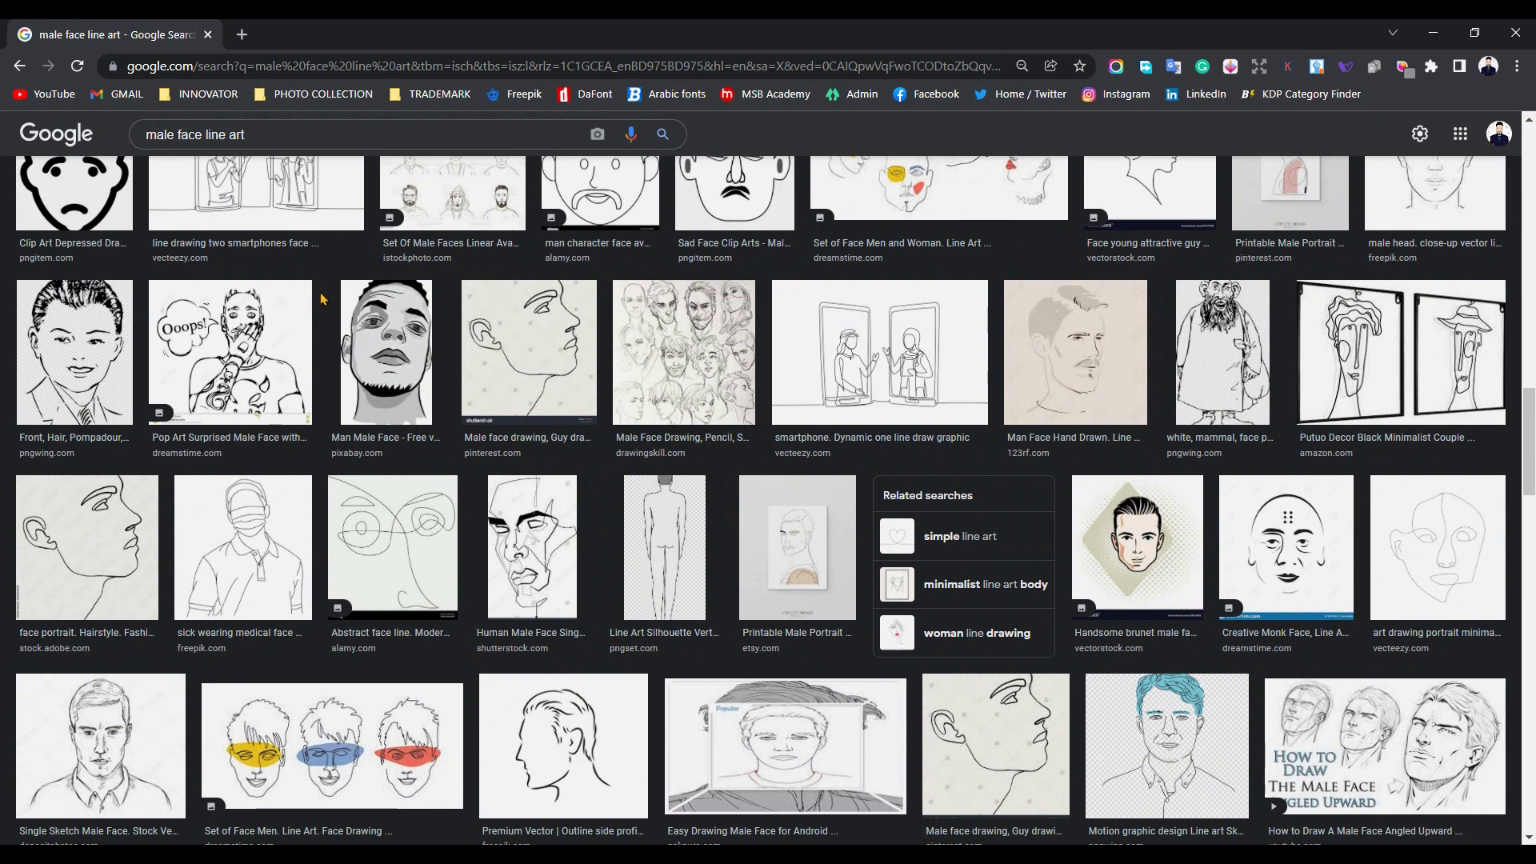
{"action": "scroll", "coordinate": [324, 304], "scroll_direction": "down", "scroll_amount": 4}
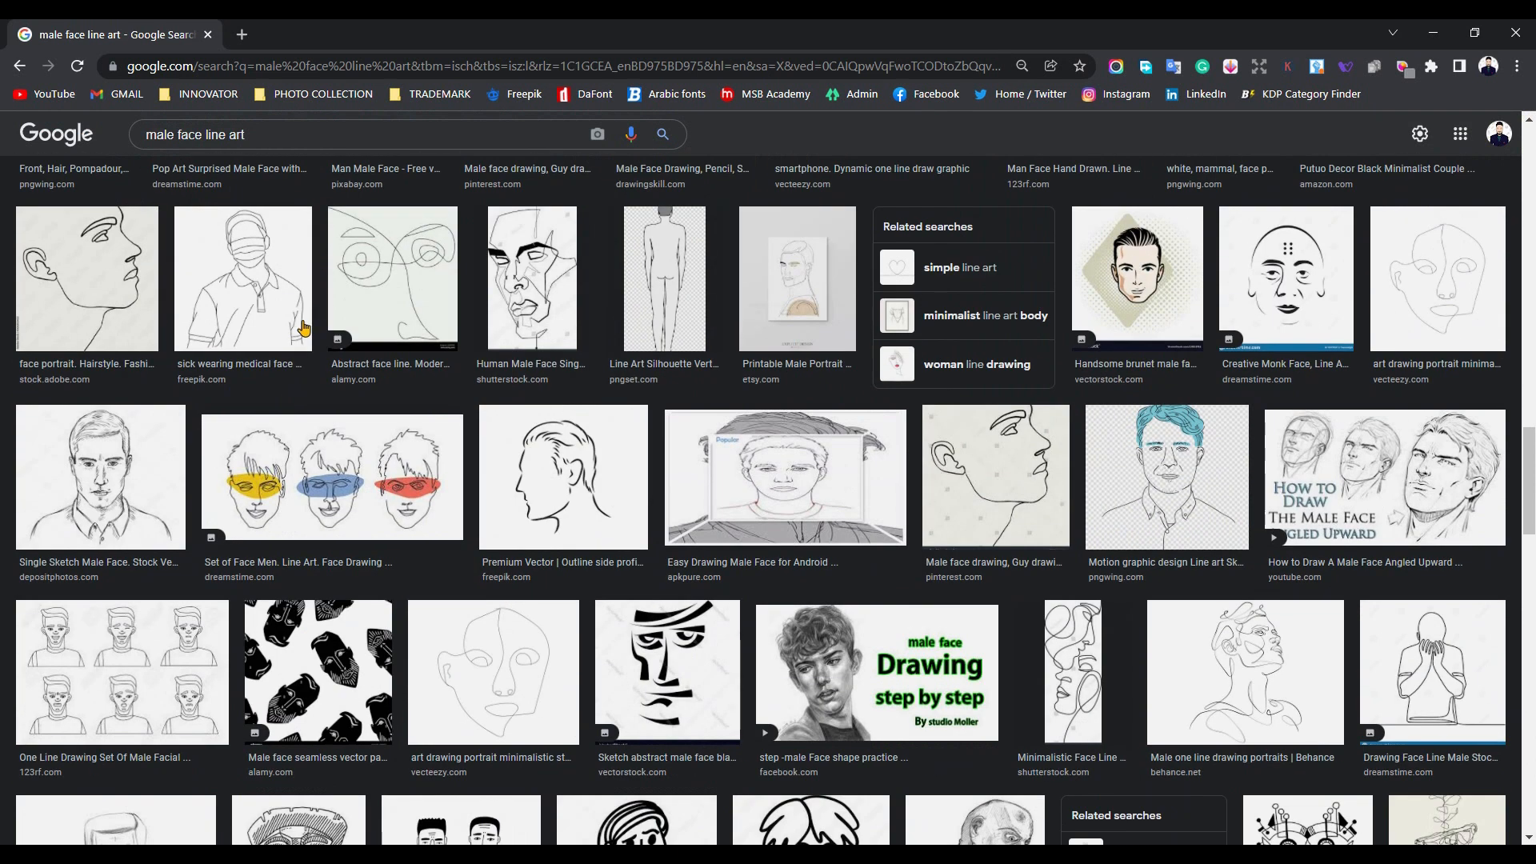
{"action": "left_click", "coordinate": [128, 455]}
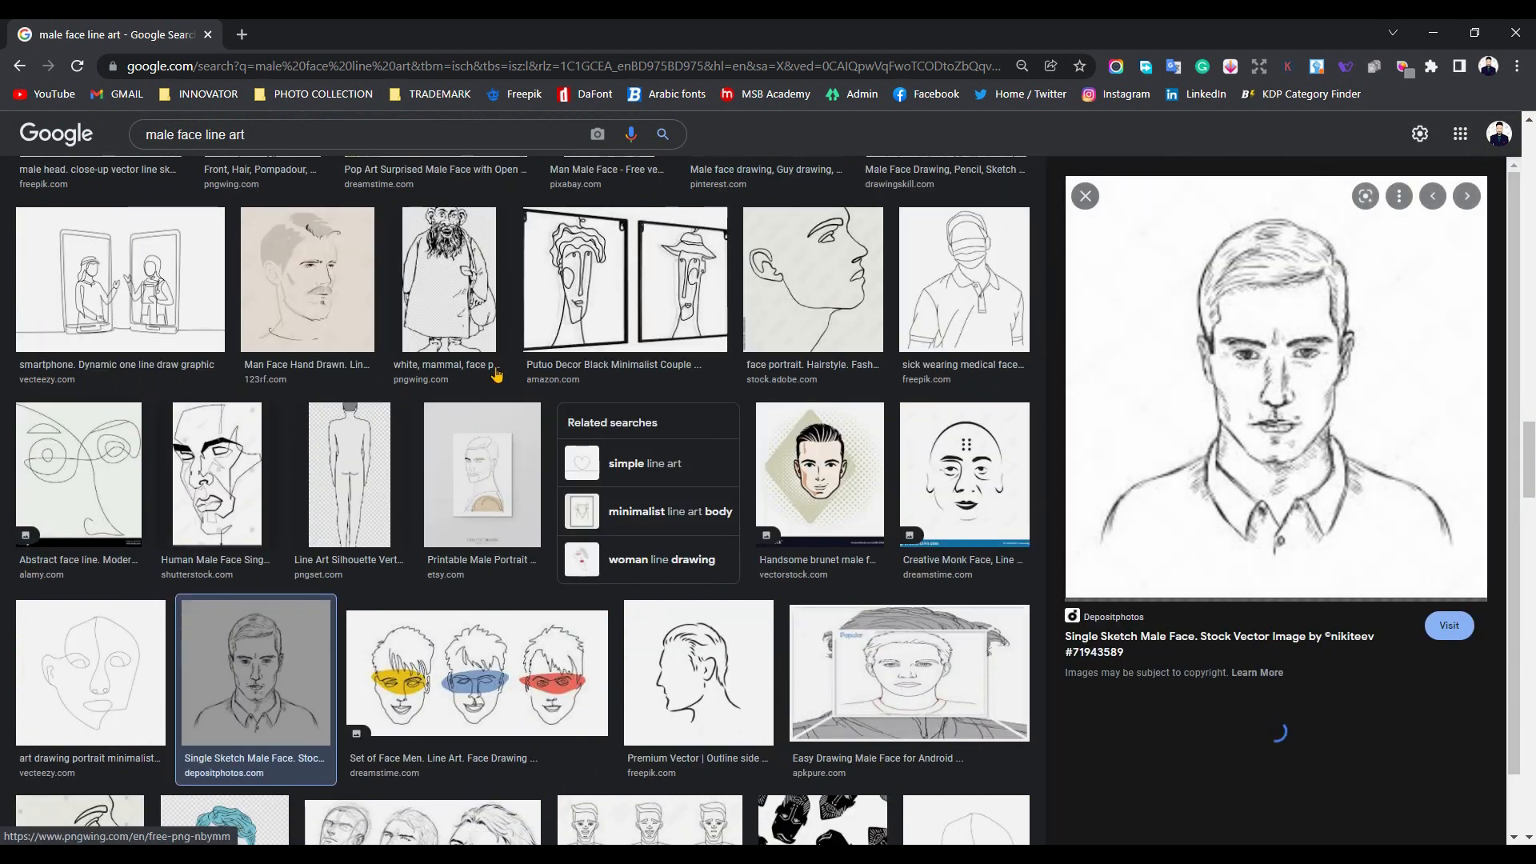
- Copy the previewed male face image and paste it into the art.eps document in Illustrator
{"action": "right_click", "coordinate": [1287, 338]}
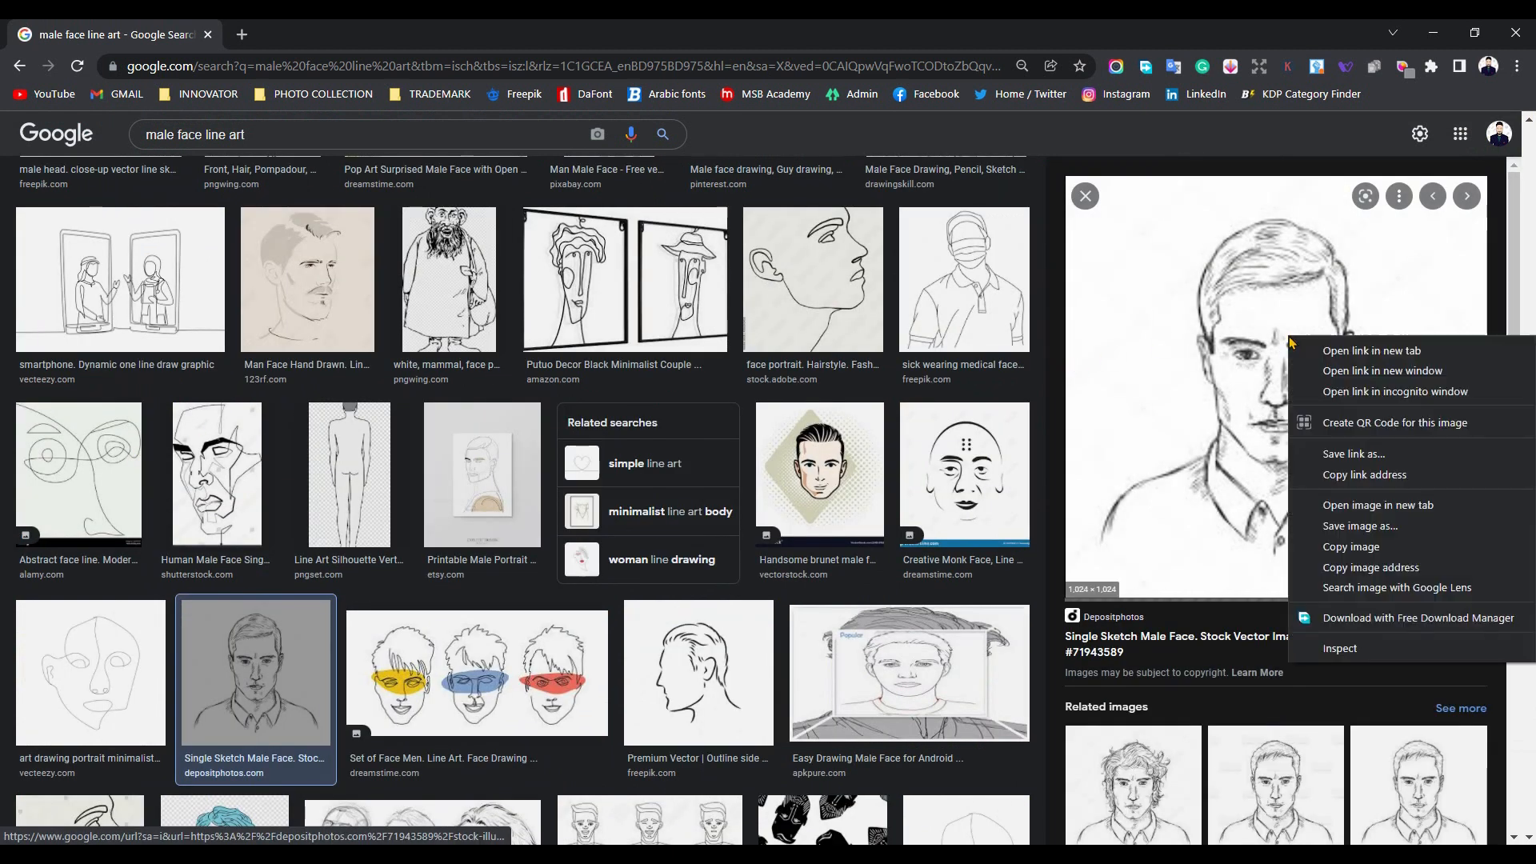
{"action": "left_click", "coordinate": [1351, 546]}
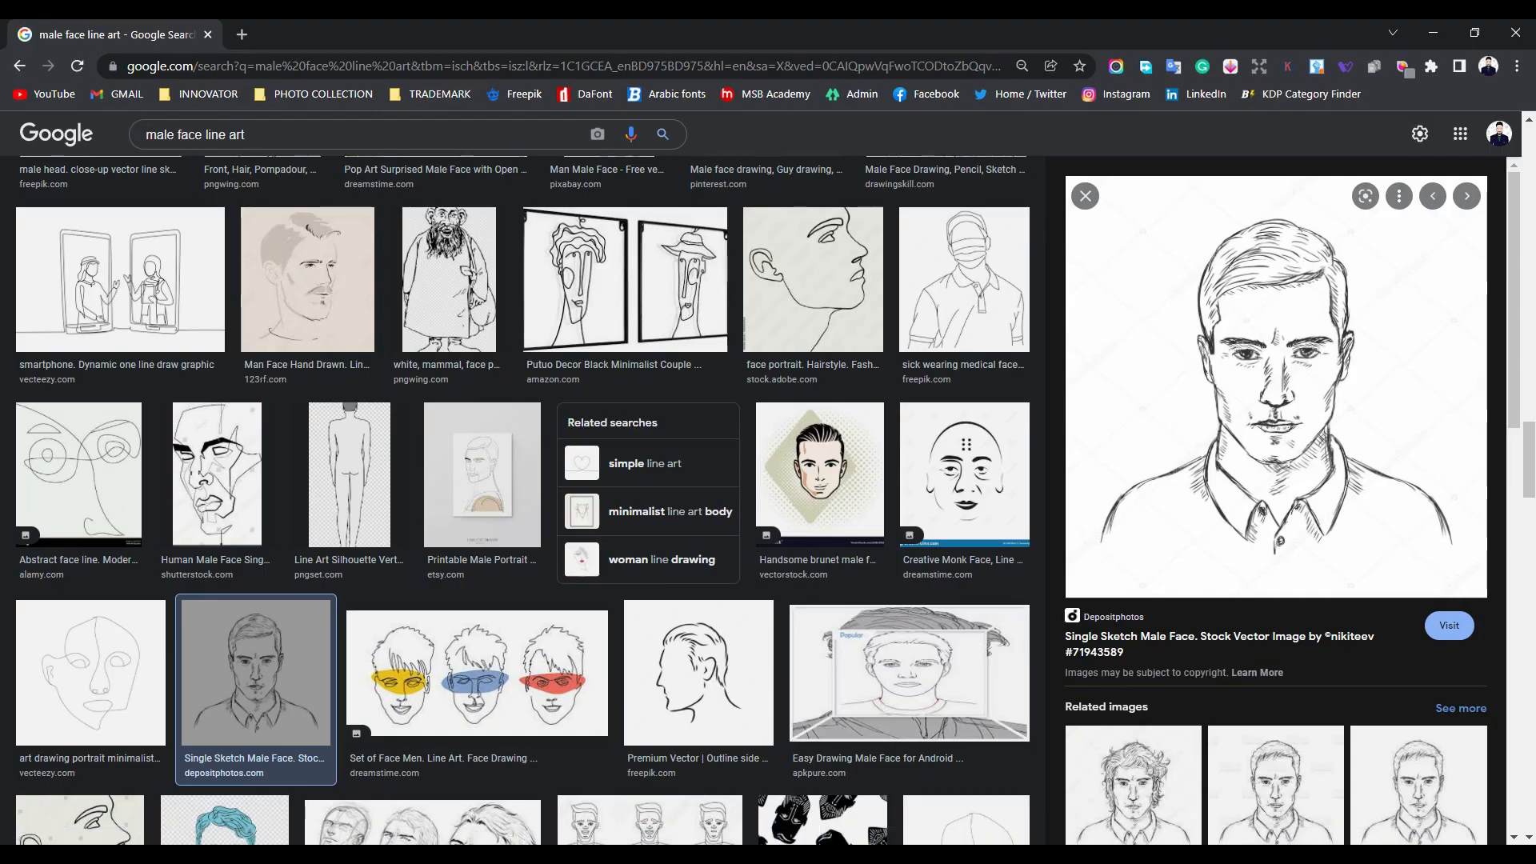
{"action": "key", "text": "alt+Tab"}
{"action": "key", "text": "ctrl+v"}
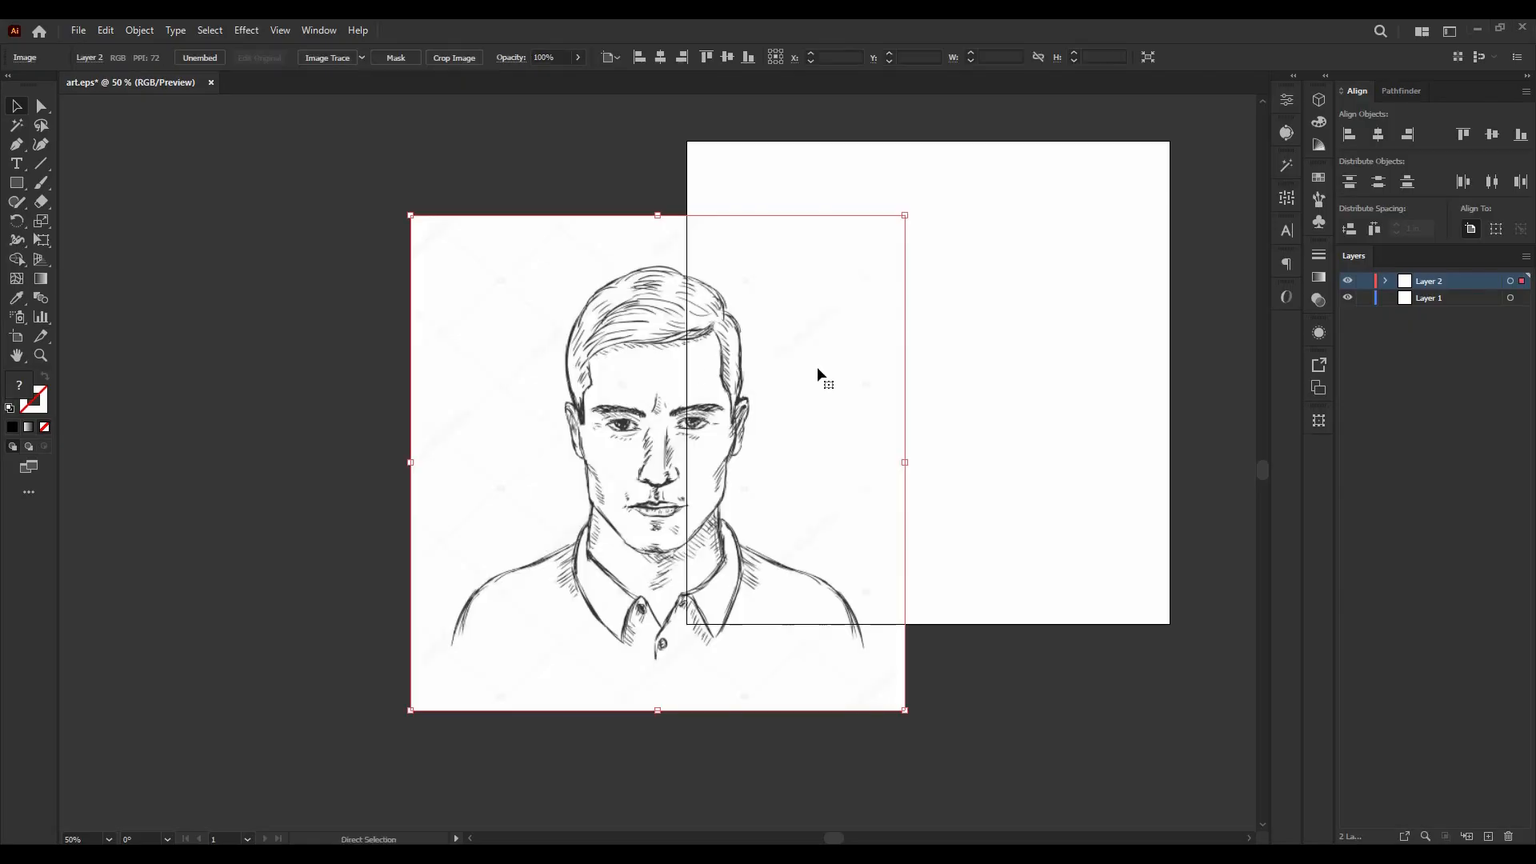
- Center the pasted face drawing horizontally and vertically on the artboard
{"action": "left_click", "coordinate": [1376, 134]}
{"action": "scroll", "coordinate": [640, 307], "scroll_direction": "down", "scroll_amount": 3}
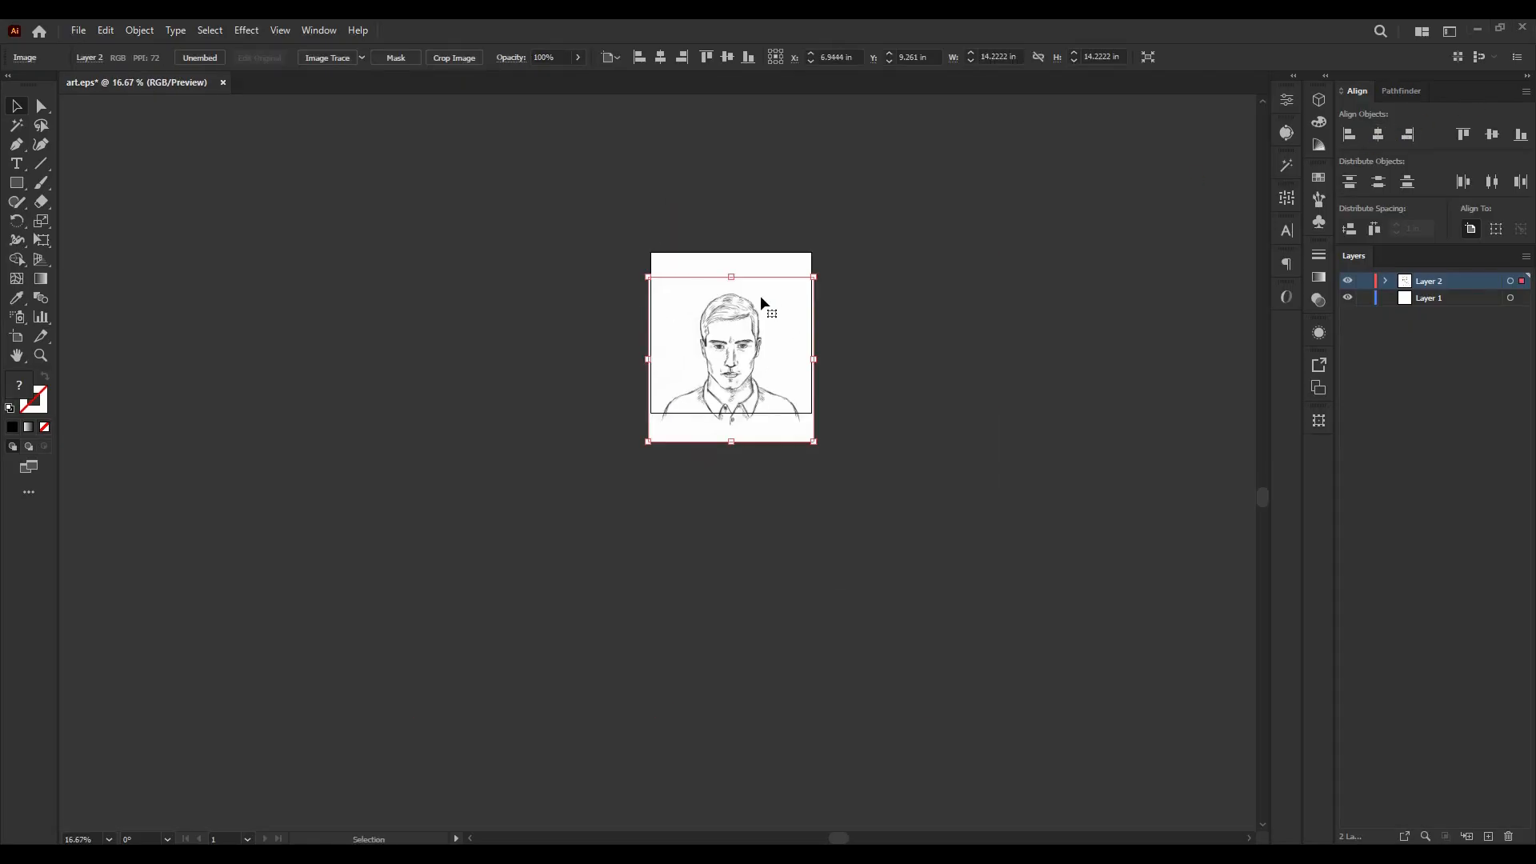
{"action": "scroll", "coordinate": [764, 294], "scroll_direction": "up", "scroll_amount": 3}
{"action": "left_click", "coordinate": [1492, 133]}
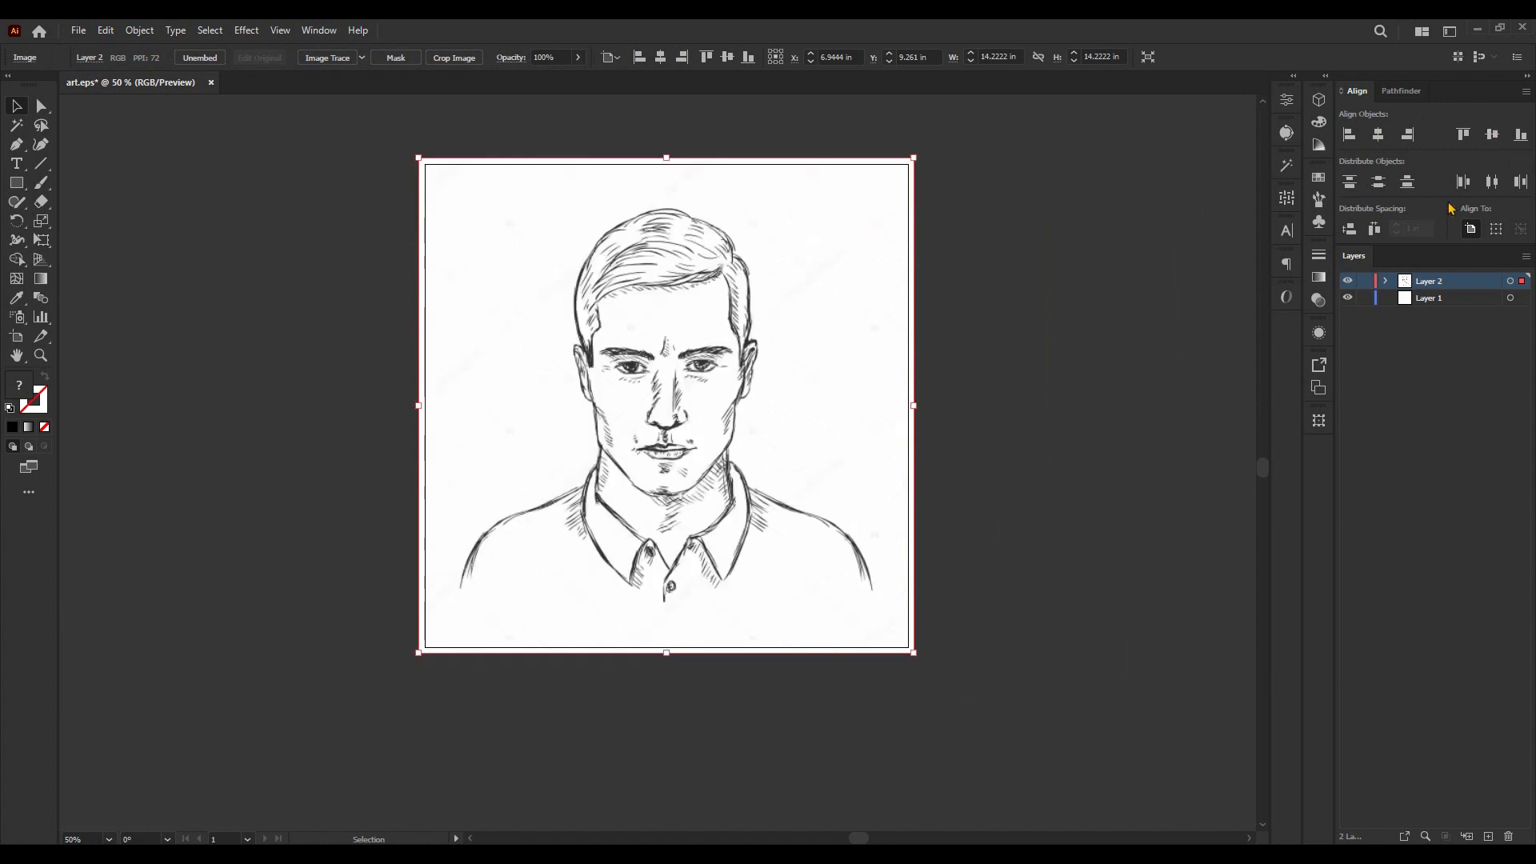
- Lock Layer 2 with the reference drawing and move Layer 1 above it
{"action": "left_click", "coordinate": [1364, 281]}
{"action": "left_click_drag", "start_coordinate": [1428, 299], "coordinate": [1436, 282]}
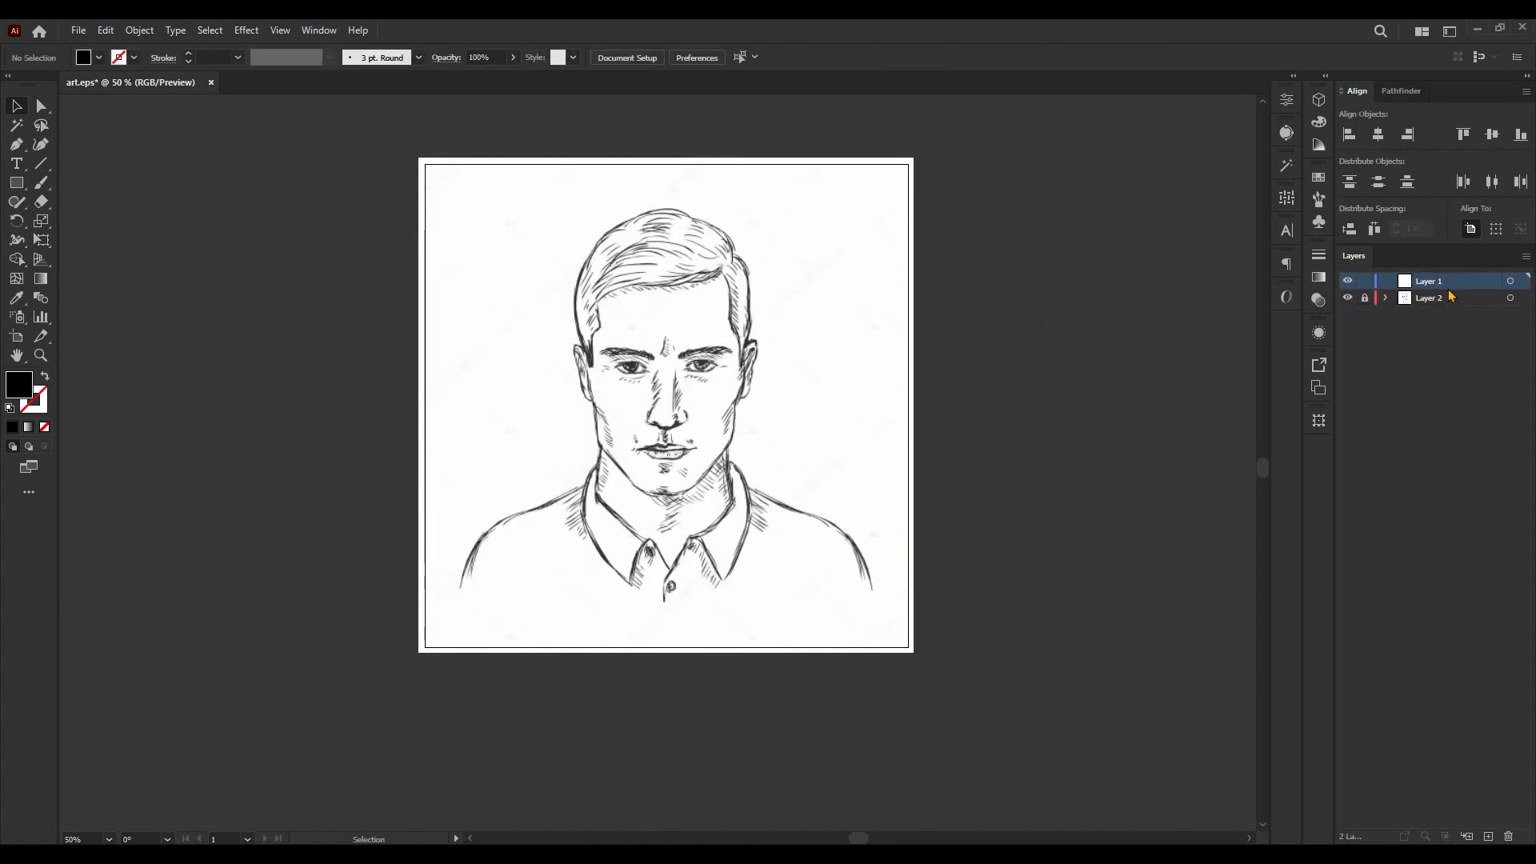
- Set the Paintbrush to a black stroke with no fill and paint two curved test strokes near the artboard's upper right corner
{"action": "key", "text": "b"}
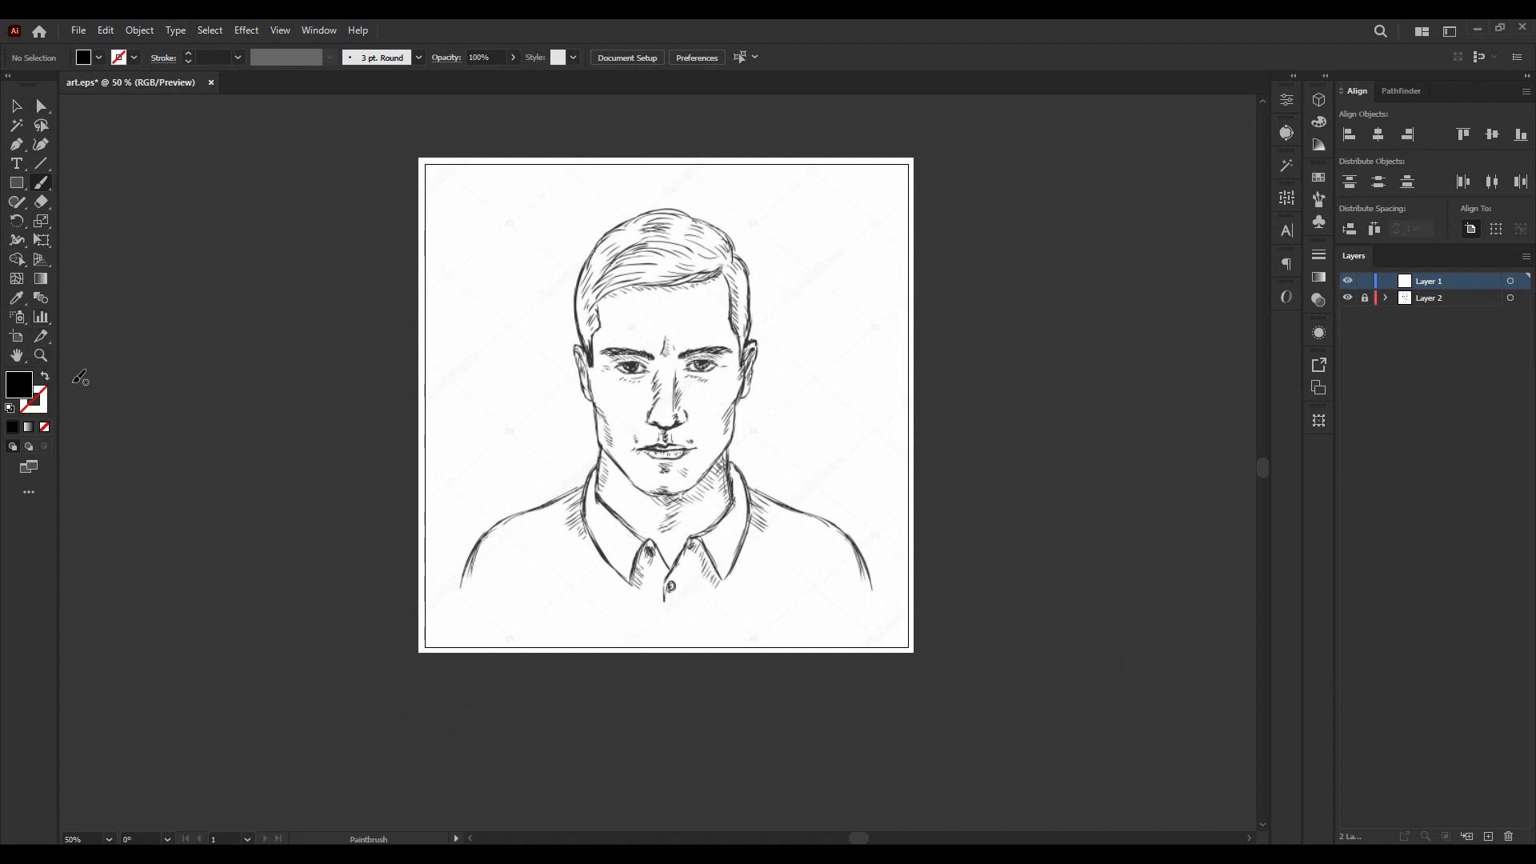
{"action": "left_click", "coordinate": [45, 376]}
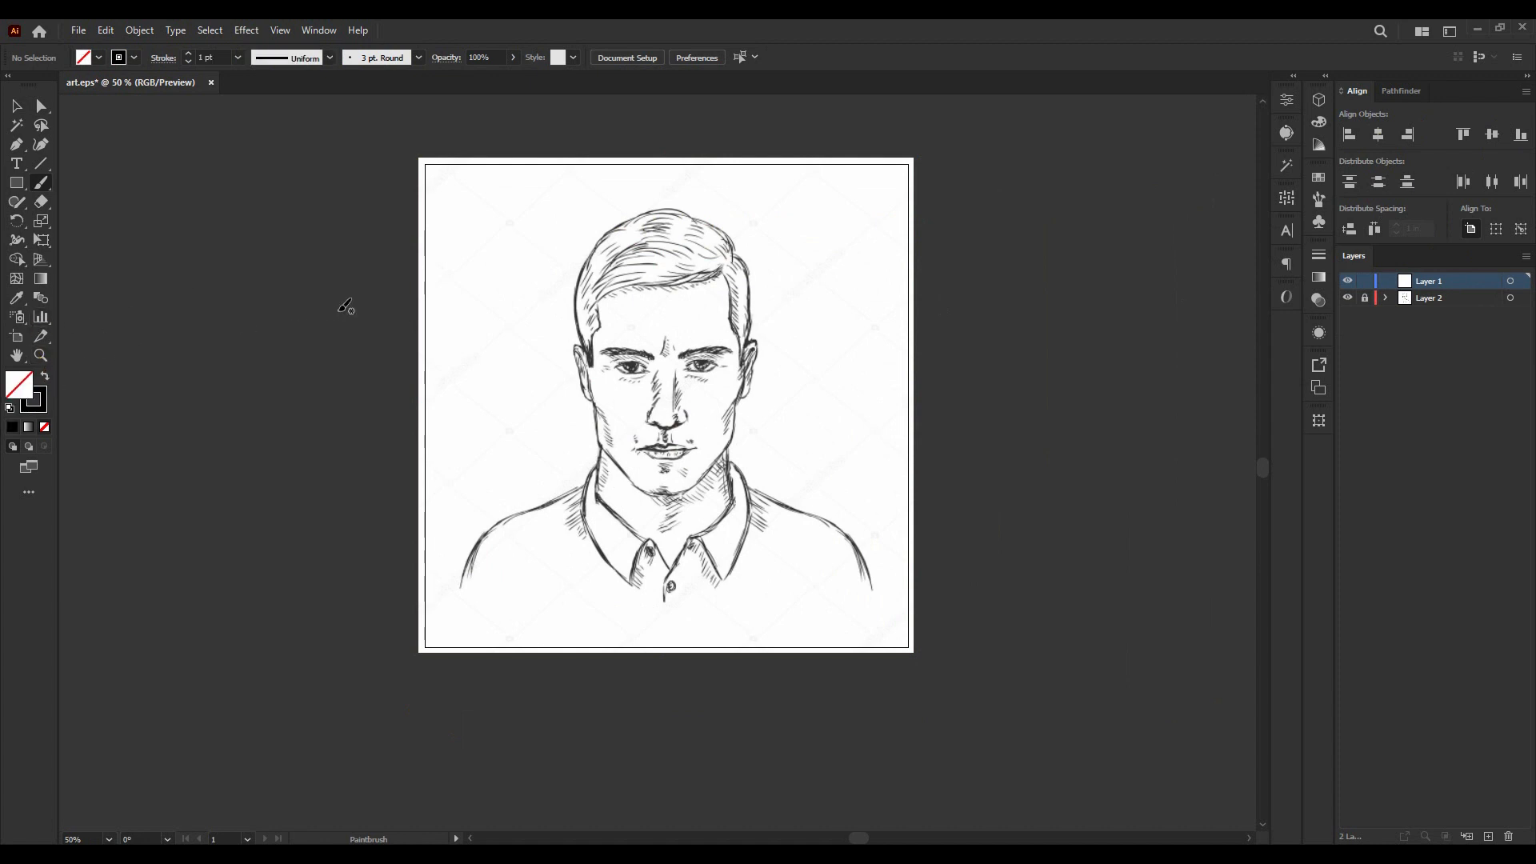
{"action": "left_click_drag", "start_coordinate": [862, 279], "coordinate": [974, 256]}
{"action": "mouse_move", "coordinate": [853, 336]}
{"action": "left_mouse_down"}
{"action": "mouse_move", "coordinate": [880, 198]}
{"action": "mouse_move", "coordinate": [928, 228]}
{"action": "left_mouse_up"}
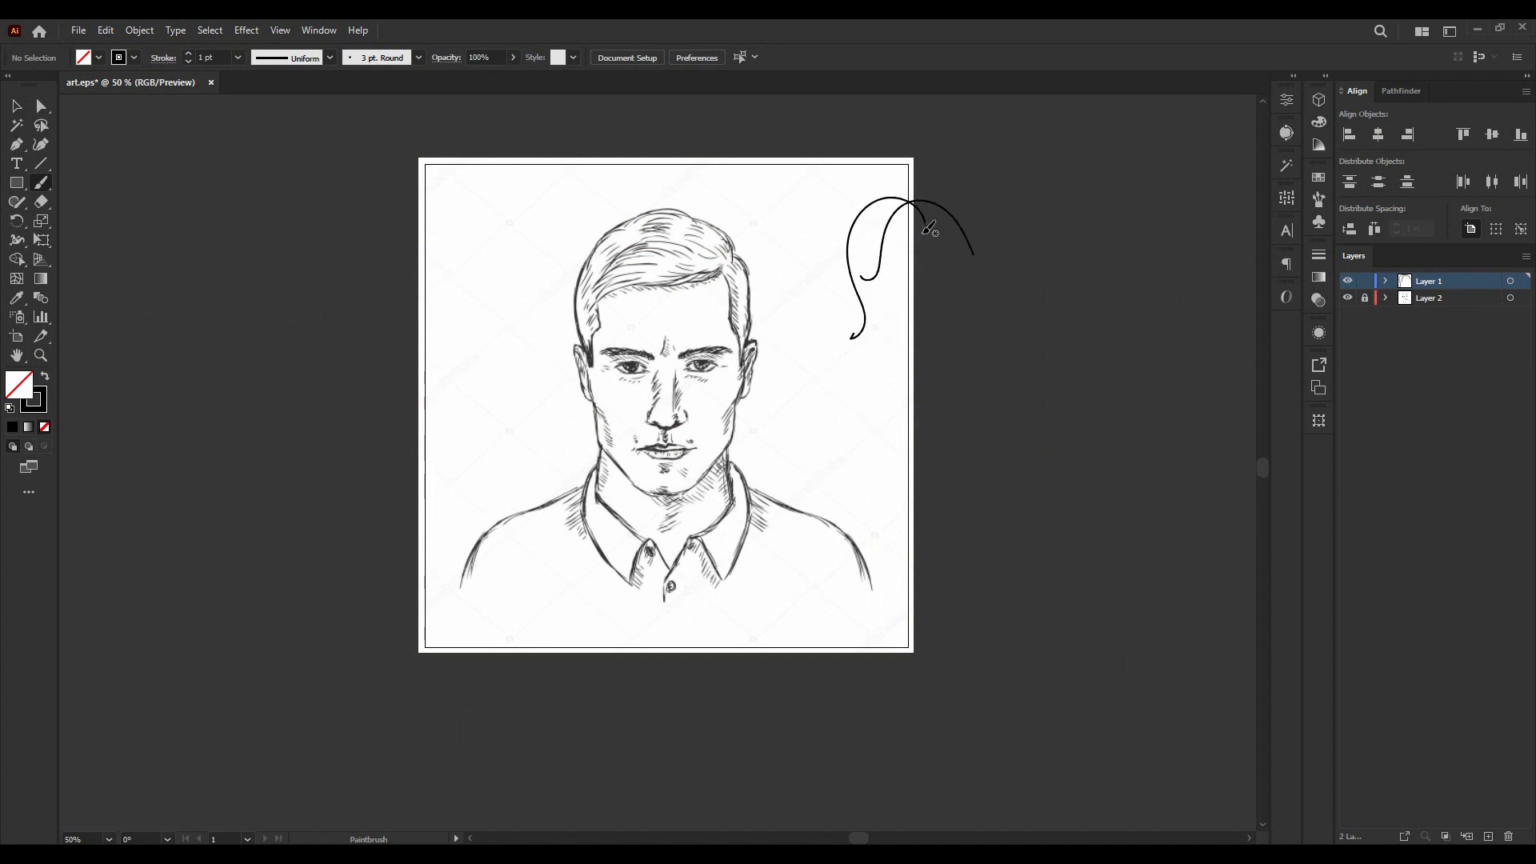
- Try a curved stroke with the 3 pt. Round brush on the blank area beside the face, and undo it
{"action": "key", "text": "ctrl+equal"}
{"action": "key", "text": "ctrl+equal"}
{"action": "key", "text": "ctrl+equal"}
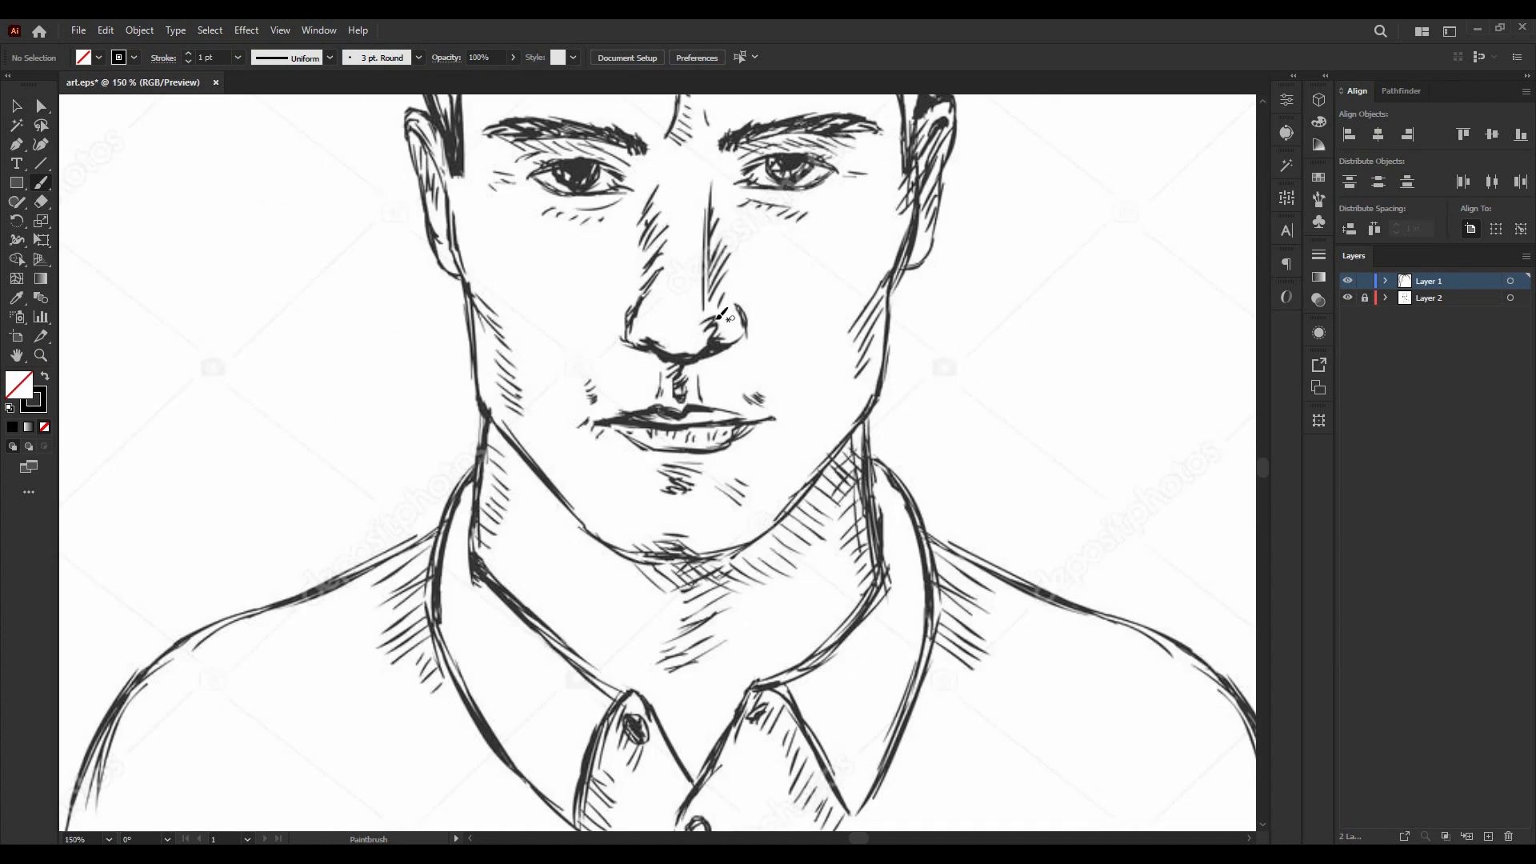
{"action": "mouse_move", "coordinate": [267, 400]}
{"action": "left_mouse_down"}
{"action": "mouse_move", "coordinate": [324, 316]}
{"action": "mouse_move", "coordinate": [326, 348]}
{"action": "left_mouse_up"}
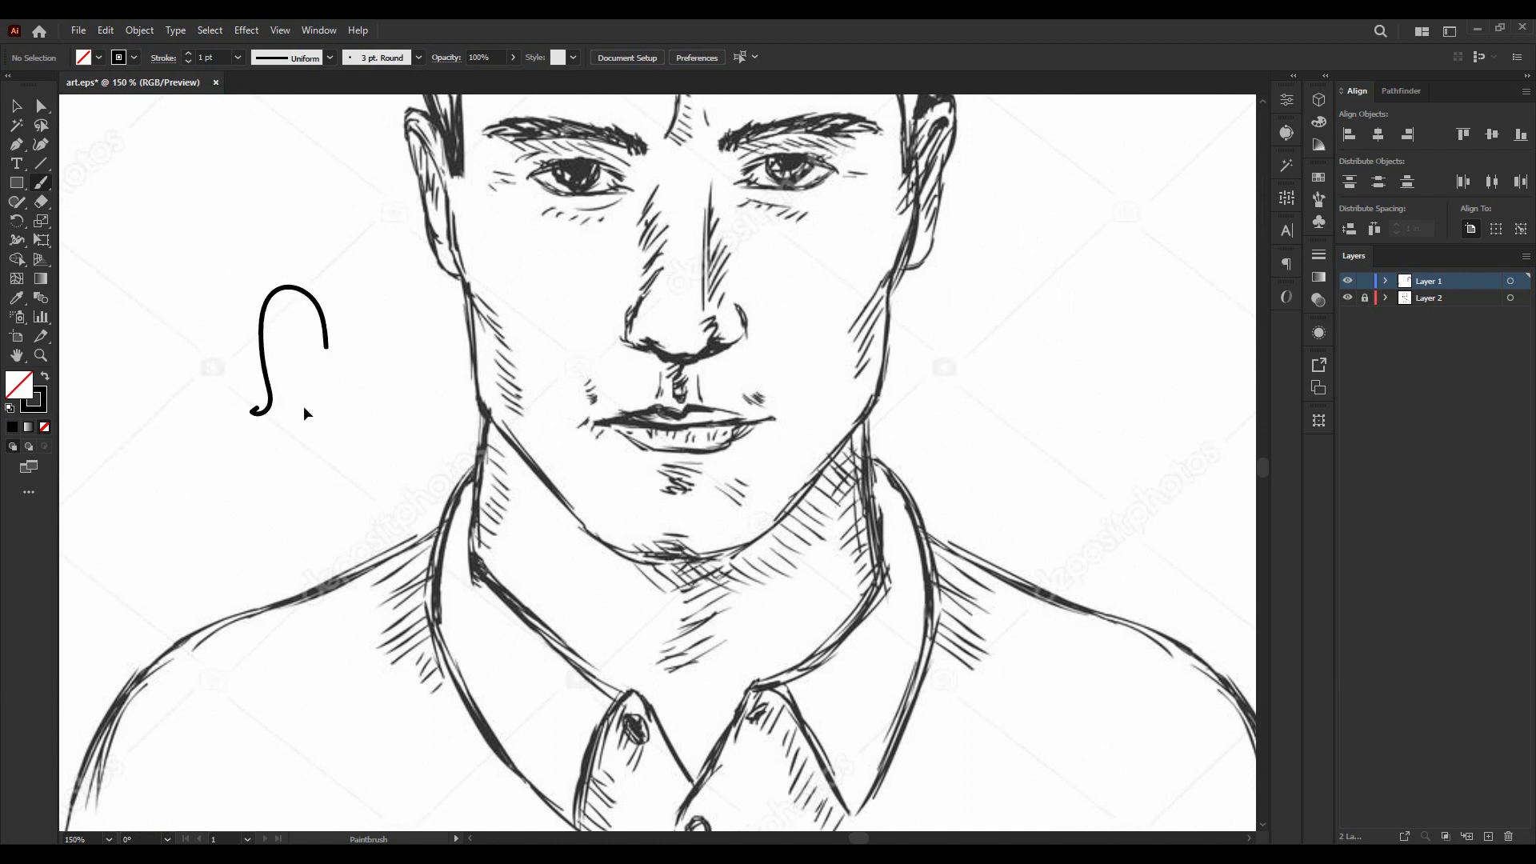
{"action": "key", "text": "ctrl+z"}
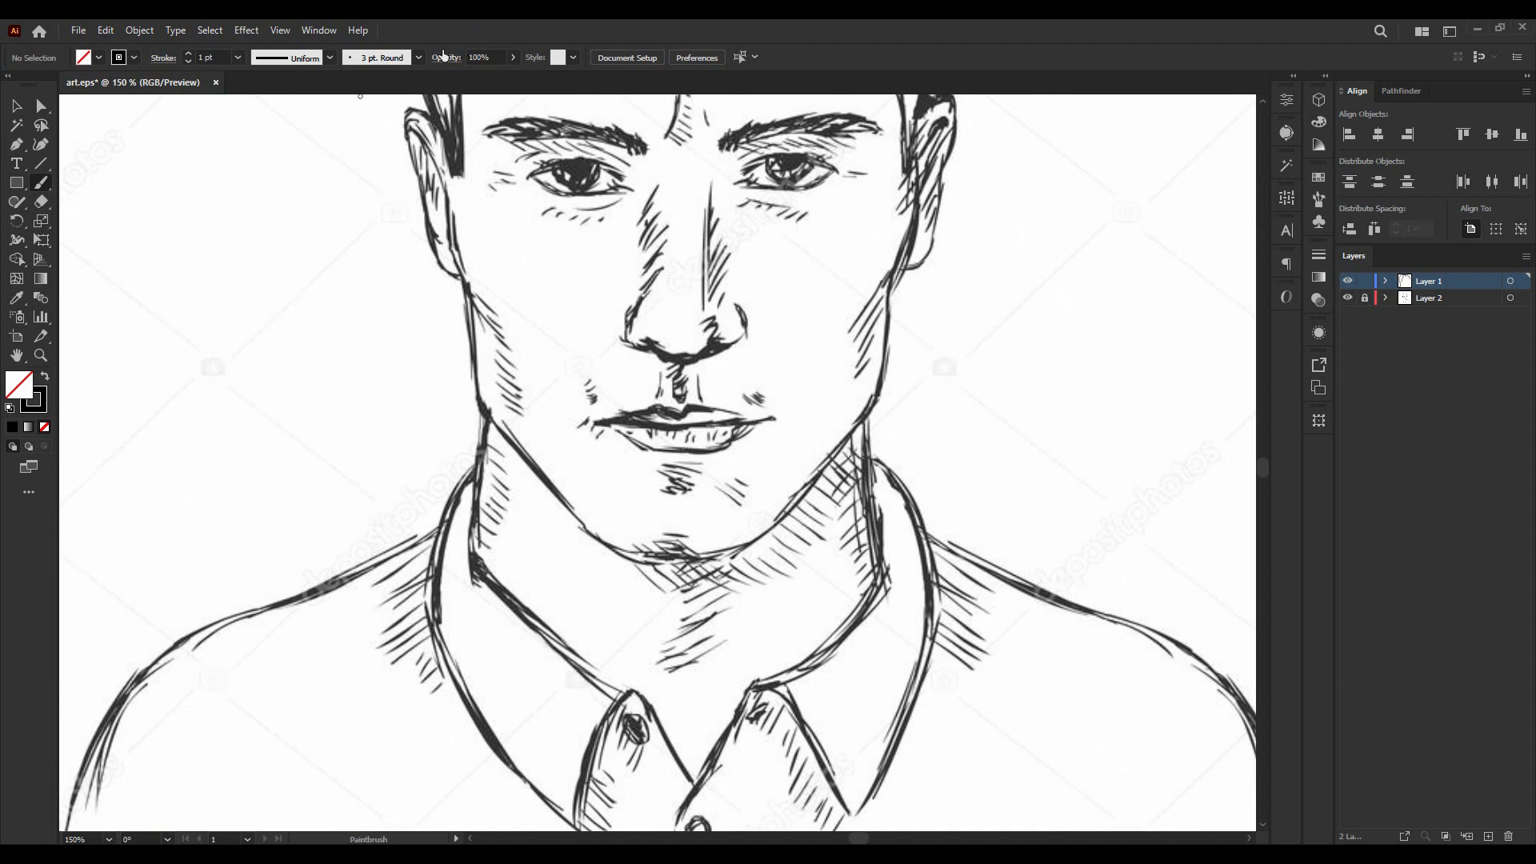
- Choose a thicker calligraphic brush, test it with a curved stroke beside the face, and undo that stroke
{"action": "left_click", "coordinate": [418, 58]}
{"action": "left_click", "coordinate": [381, 93]}
{"action": "mouse_move", "coordinate": [232, 407]}
{"action": "left_mouse_down"}
{"action": "mouse_move", "coordinate": [222, 290]}
{"action": "mouse_move", "coordinate": [316, 346]}
{"action": "left_mouse_up"}
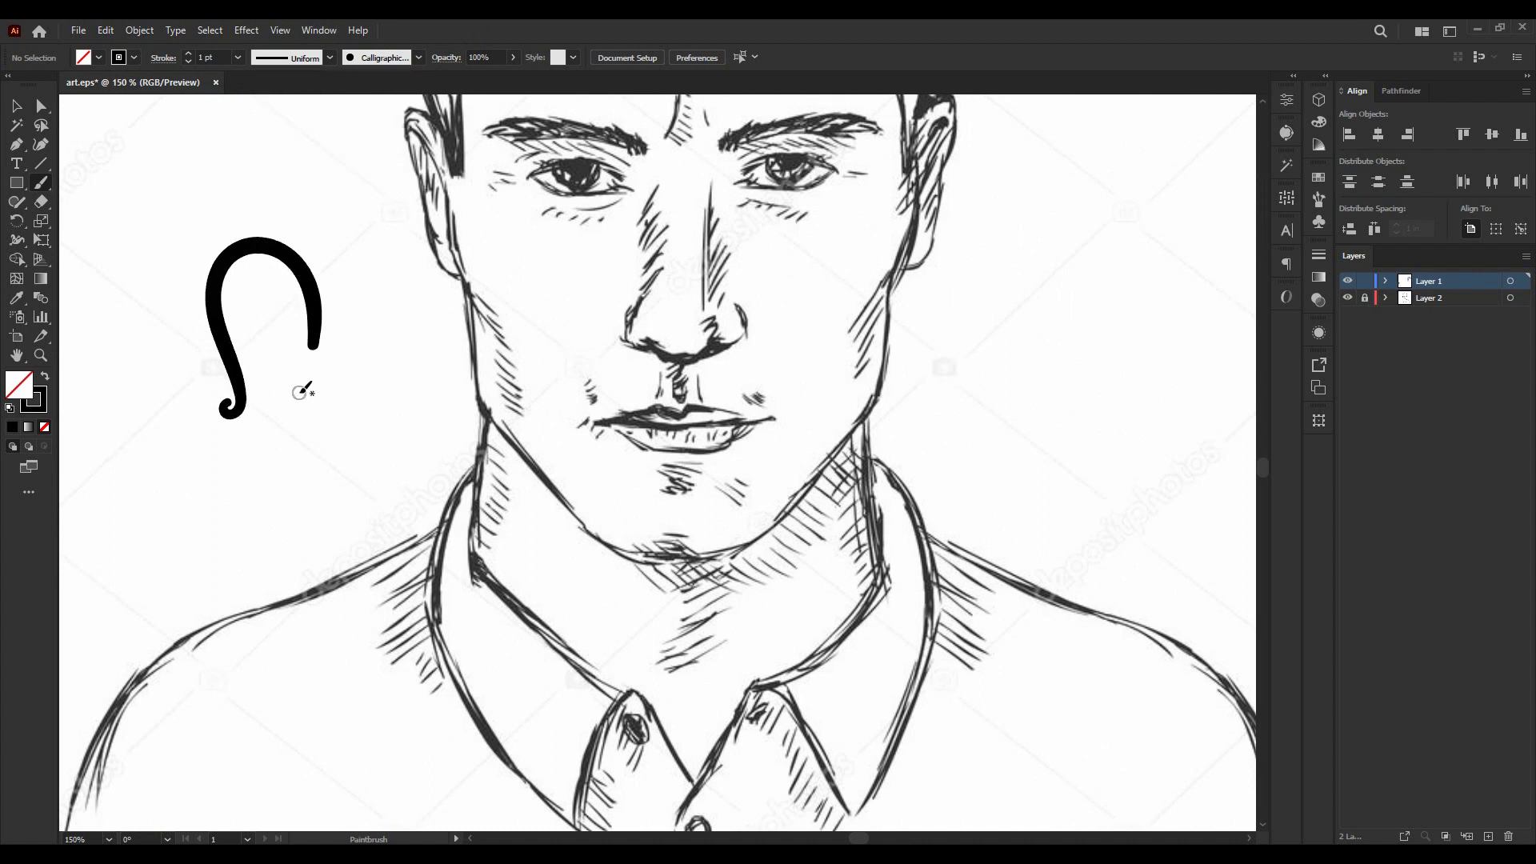
{"action": "key", "text": "ctrl+z"}
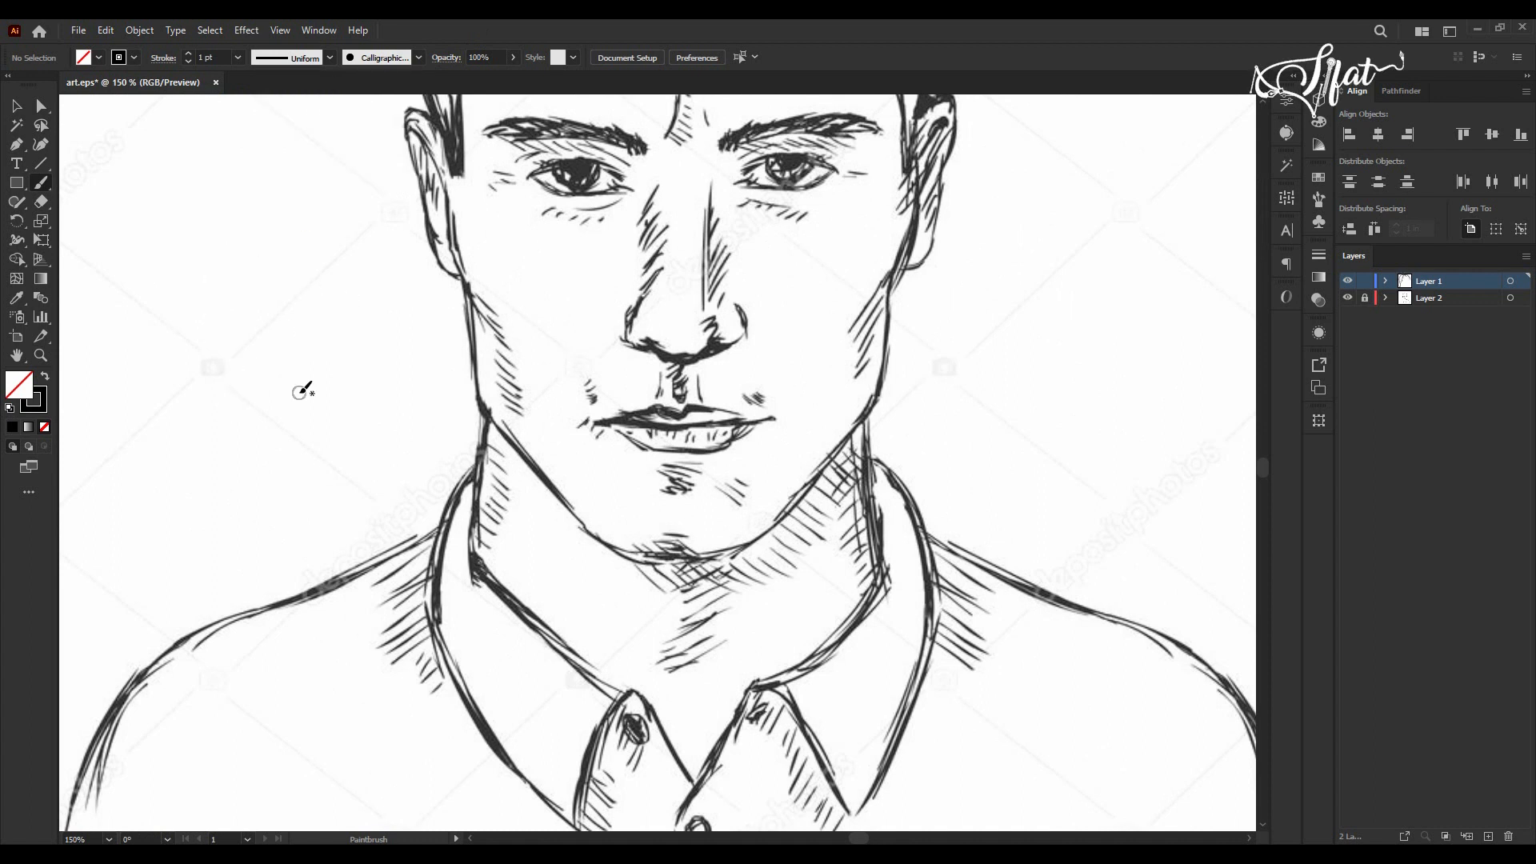
- Try tracing the hairline above the forehead with black calligraphic strokes, and undo them
{"action": "scroll", "coordinate": [400, 335], "scroll_direction": "down", "scroll_amount": 2}
{"action": "scroll", "coordinate": [419, 333], "scroll_direction": "up", "scroll_amount": 1}
{"action": "scroll", "coordinate": [513, 324], "scroll_direction": "up", "scroll_amount": 2}
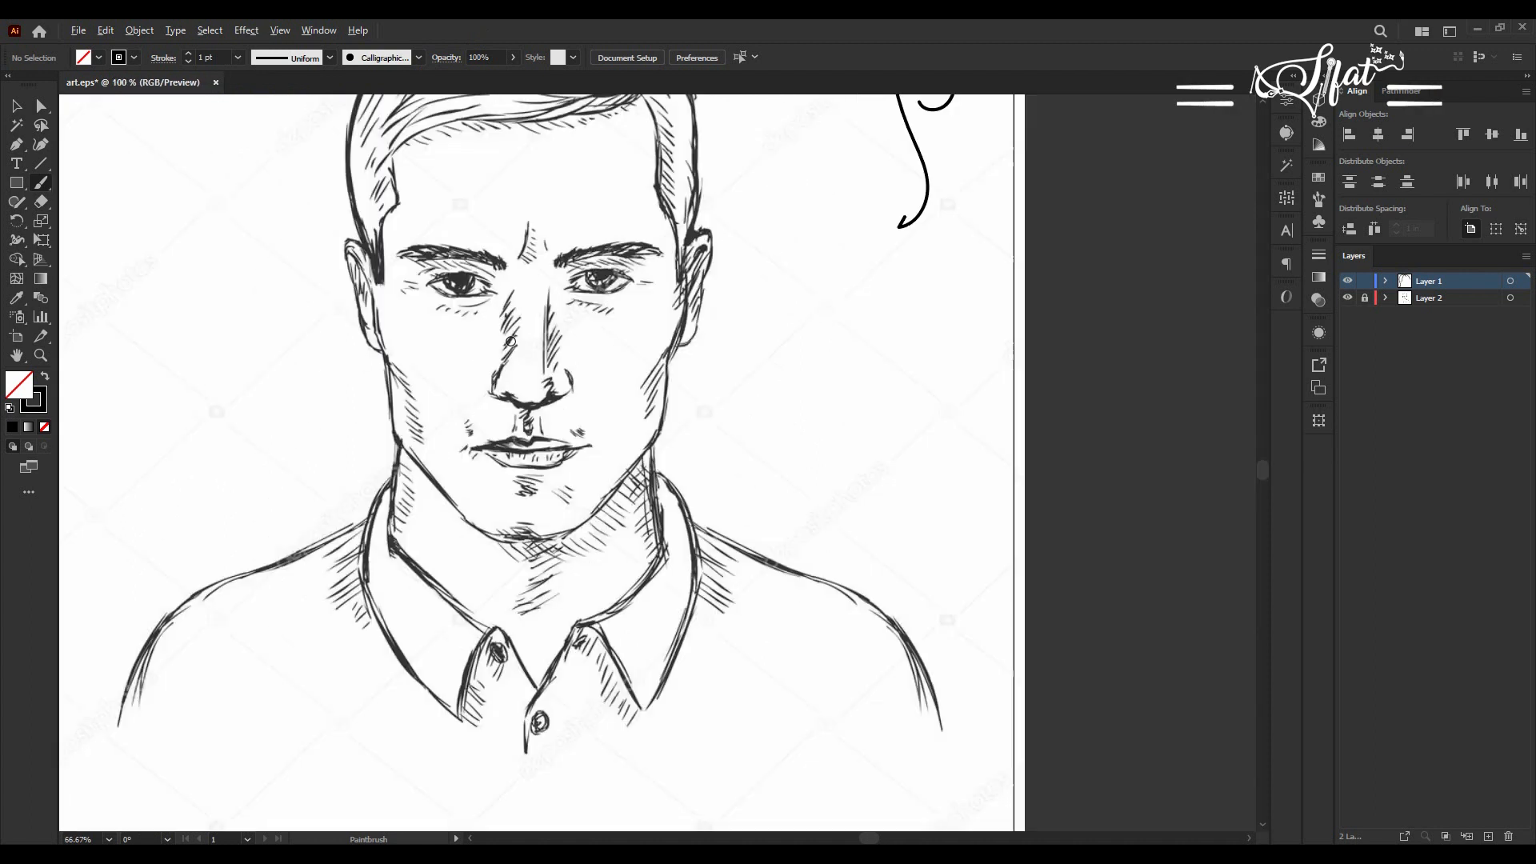
{"action": "scroll", "coordinate": [626, 338], "scroll_direction": "down", "scroll_amount": 2}
{"action": "scroll", "coordinate": [634, 332], "scroll_direction": "up", "scroll_amount": 1}
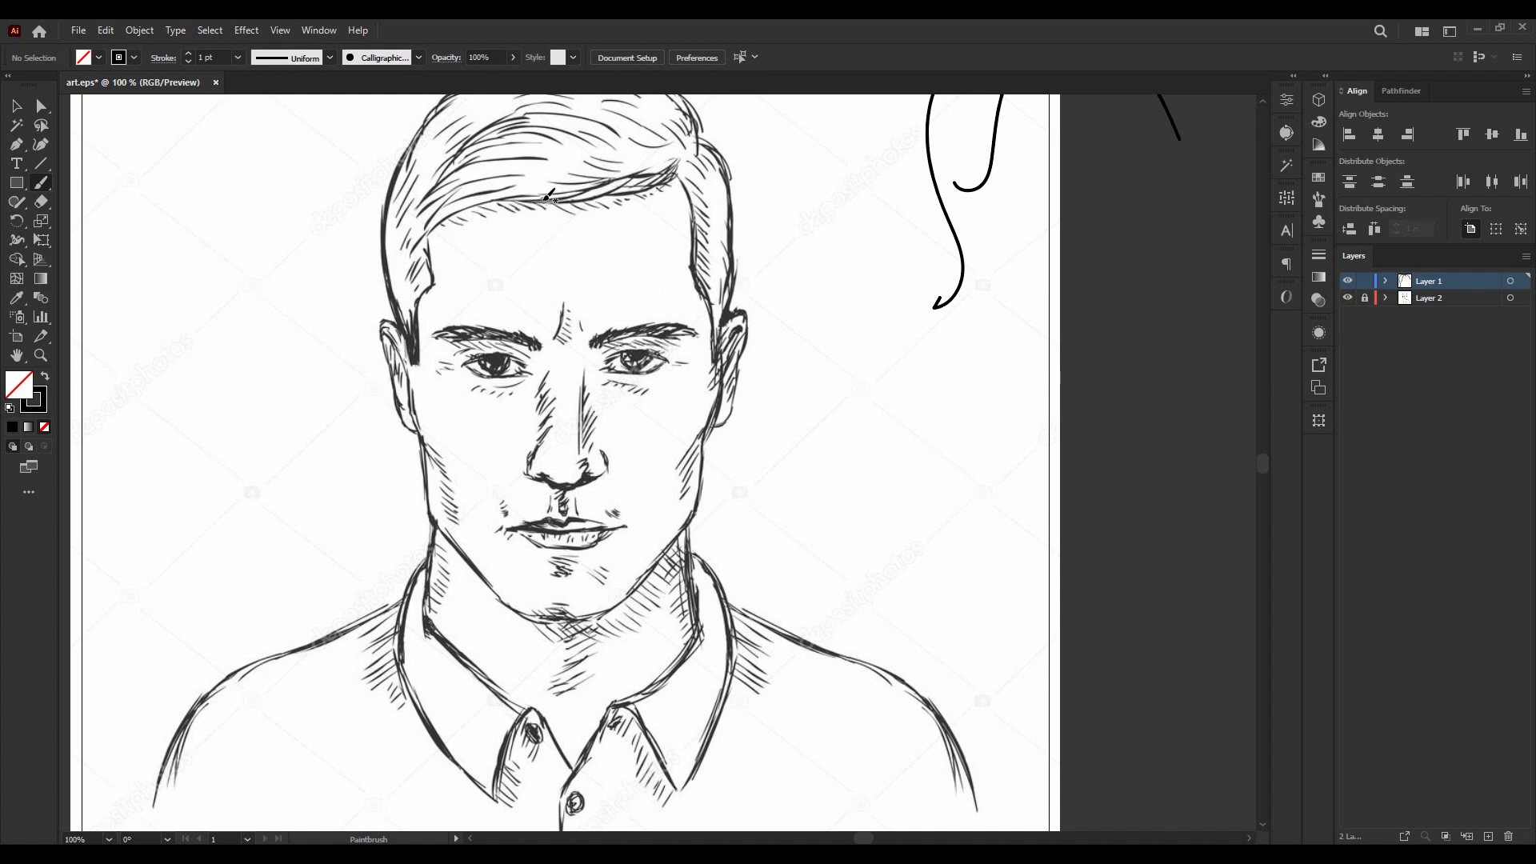
{"action": "mouse_move", "coordinate": [535, 204]}
{"action": "left_mouse_down"}
{"action": "mouse_move", "coordinate": [694, 200]}
{"action": "mouse_move", "coordinate": [669, 199]}
{"action": "mouse_move", "coordinate": [693, 234]}
{"action": "mouse_move", "coordinate": [686, 286]}
{"action": "left_mouse_up"}
{"action": "key", "text": "ctrl+z"}
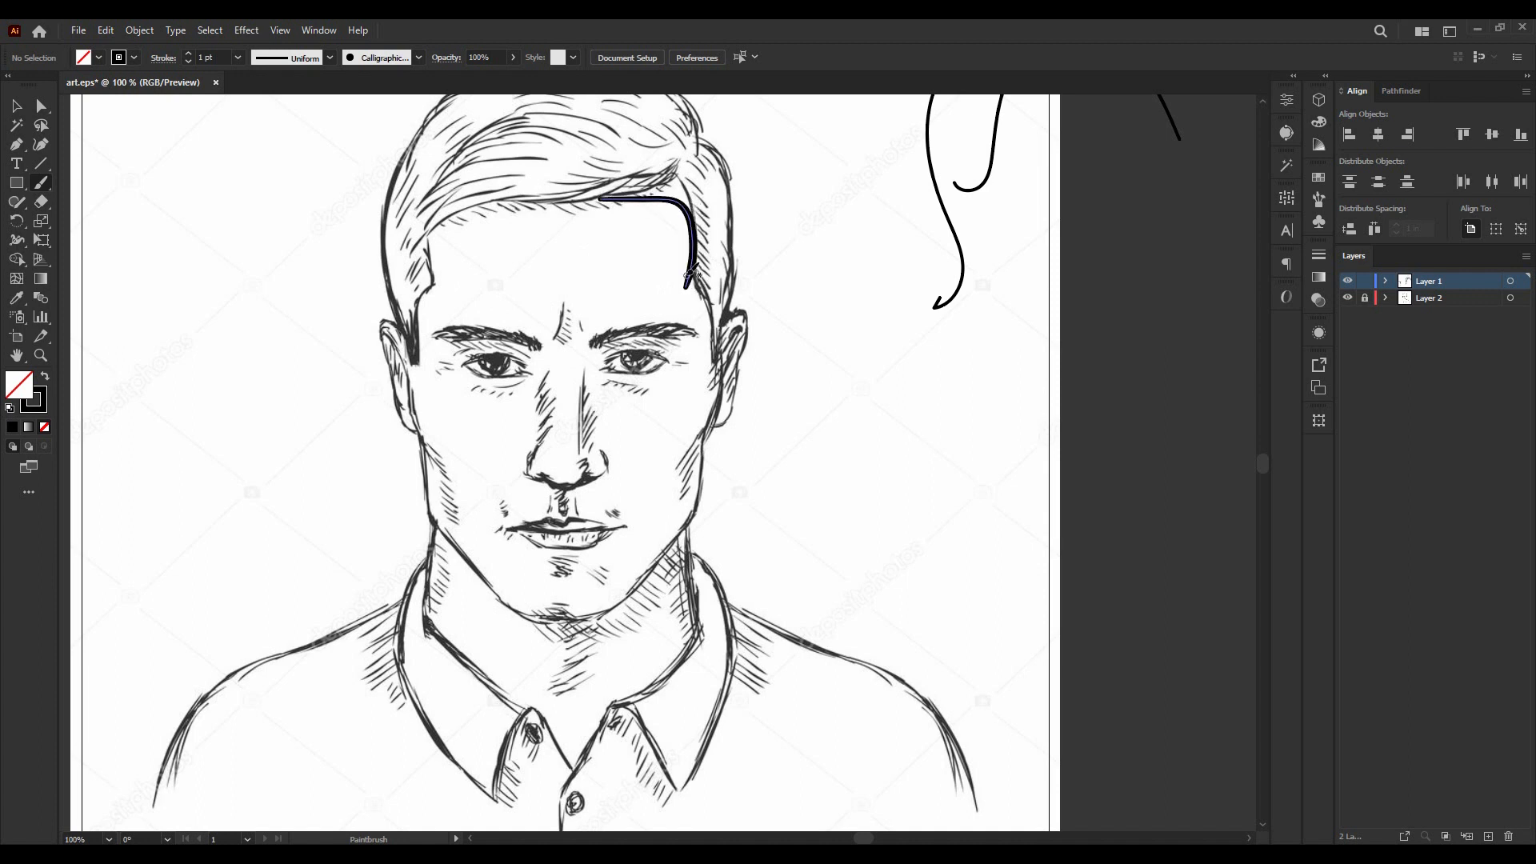
{"action": "key", "text": "ctrl+z"}
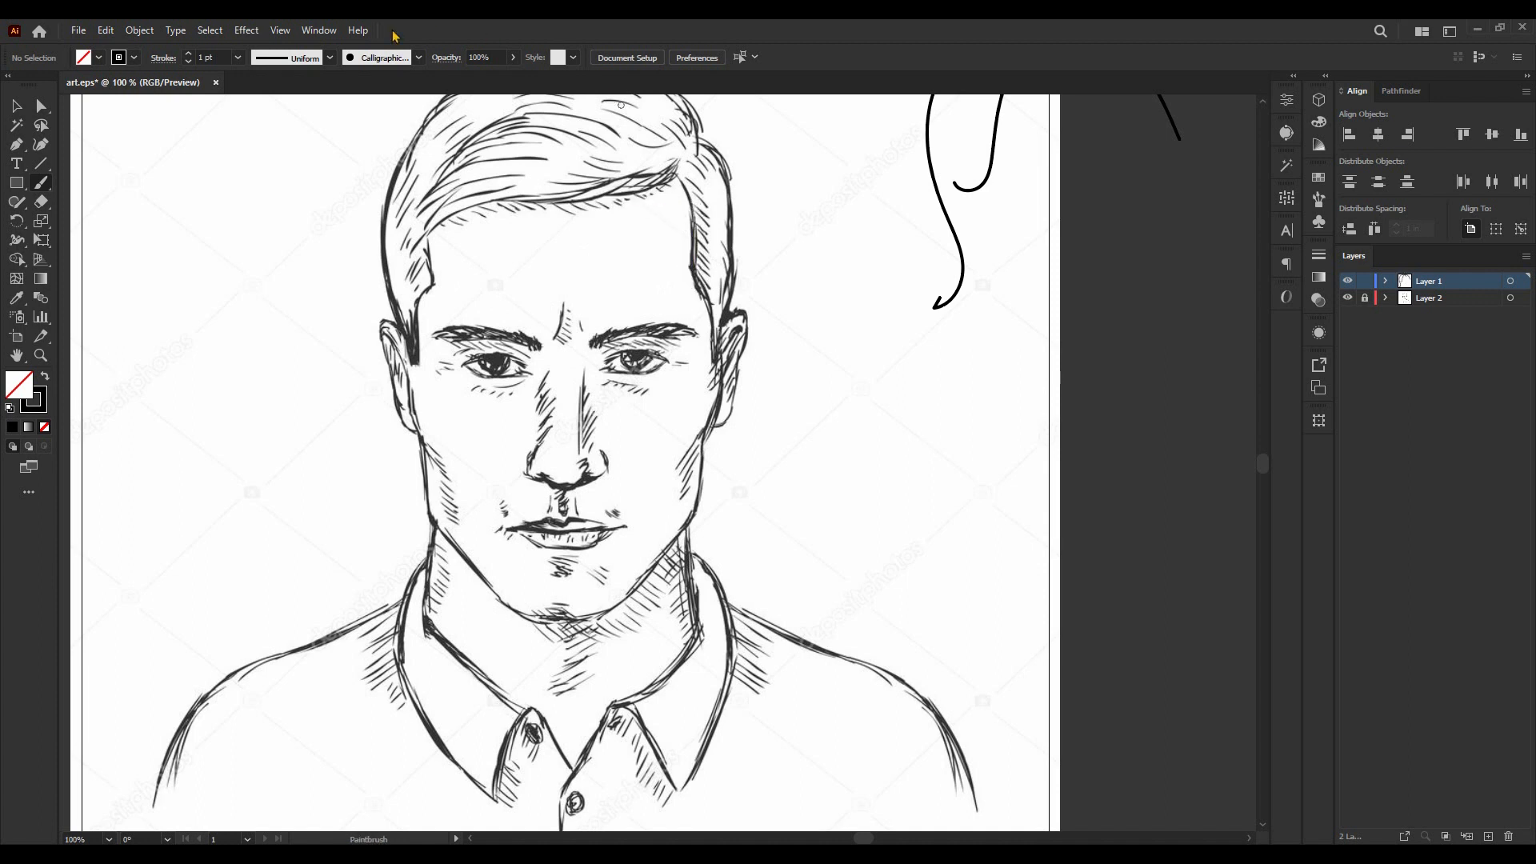
{"action": "left_click", "coordinate": [135, 57]}
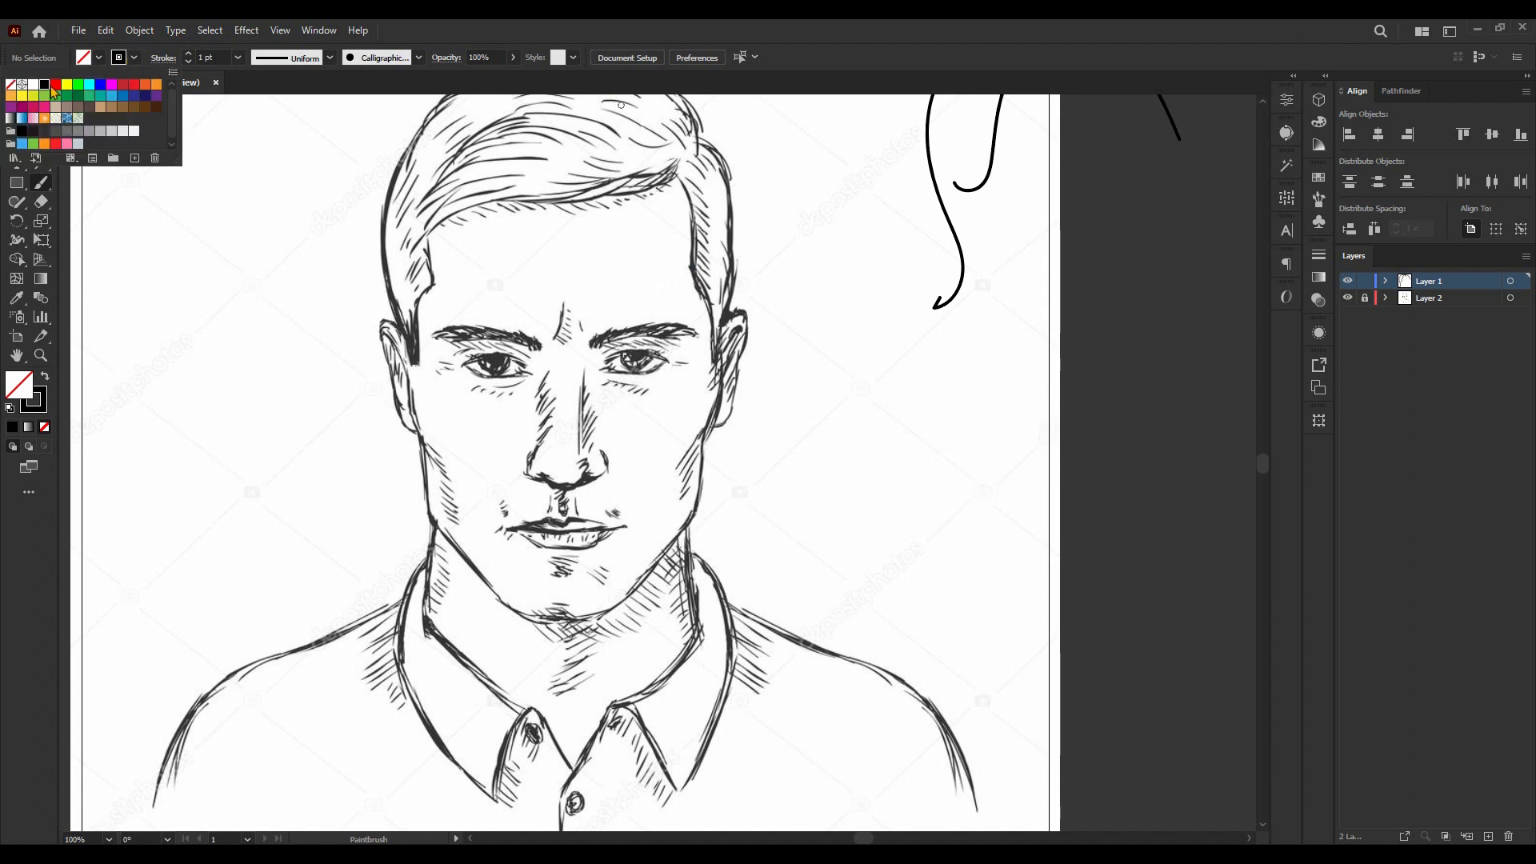
{"action": "left_click", "coordinate": [839, 134]}
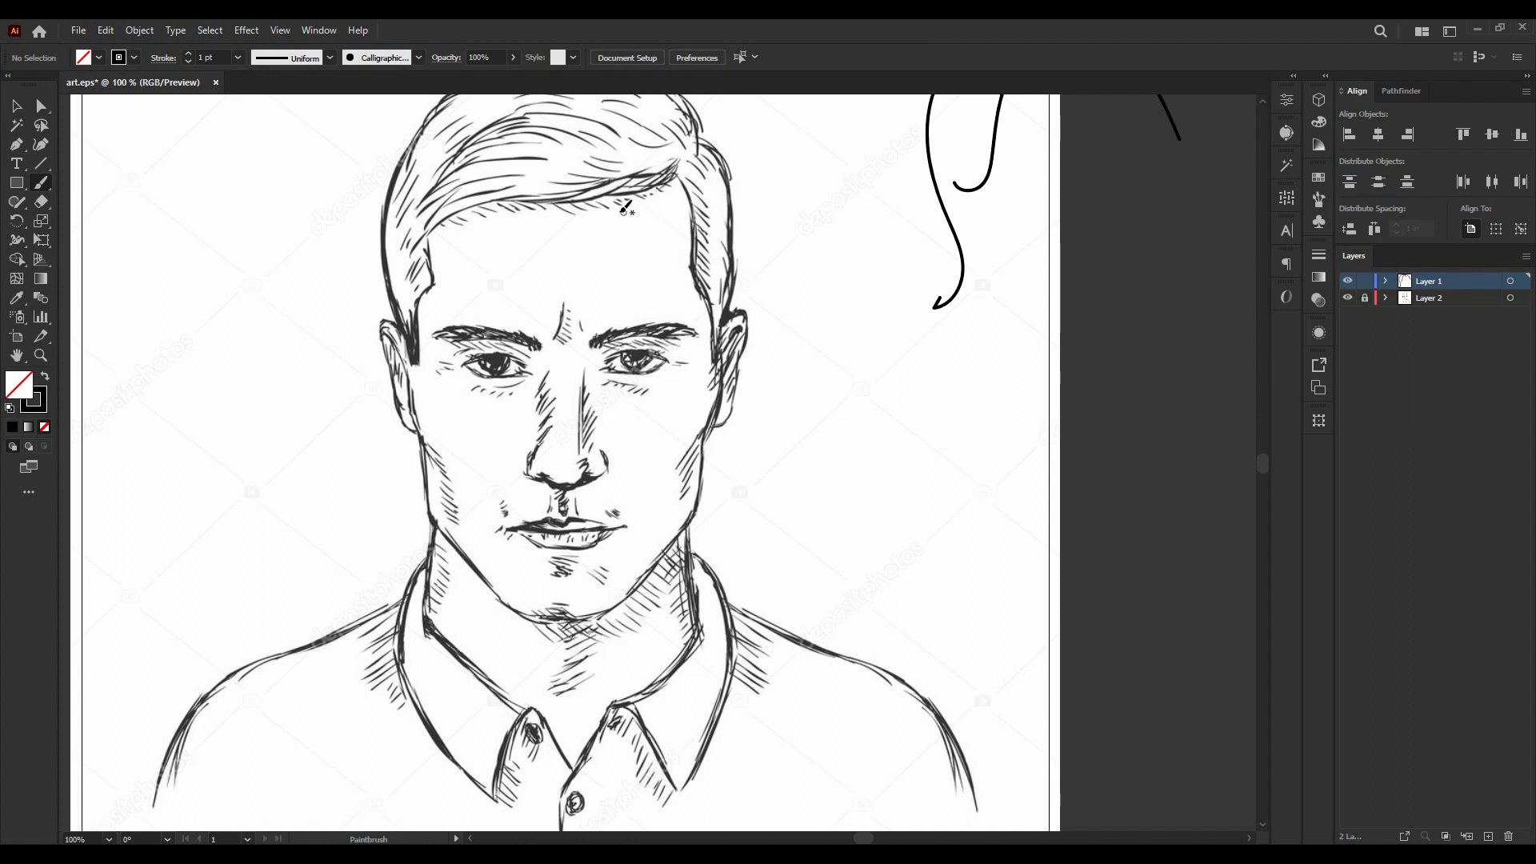
{"action": "left_click_drag", "start_coordinate": [442, 221], "coordinate": [530, 210]}
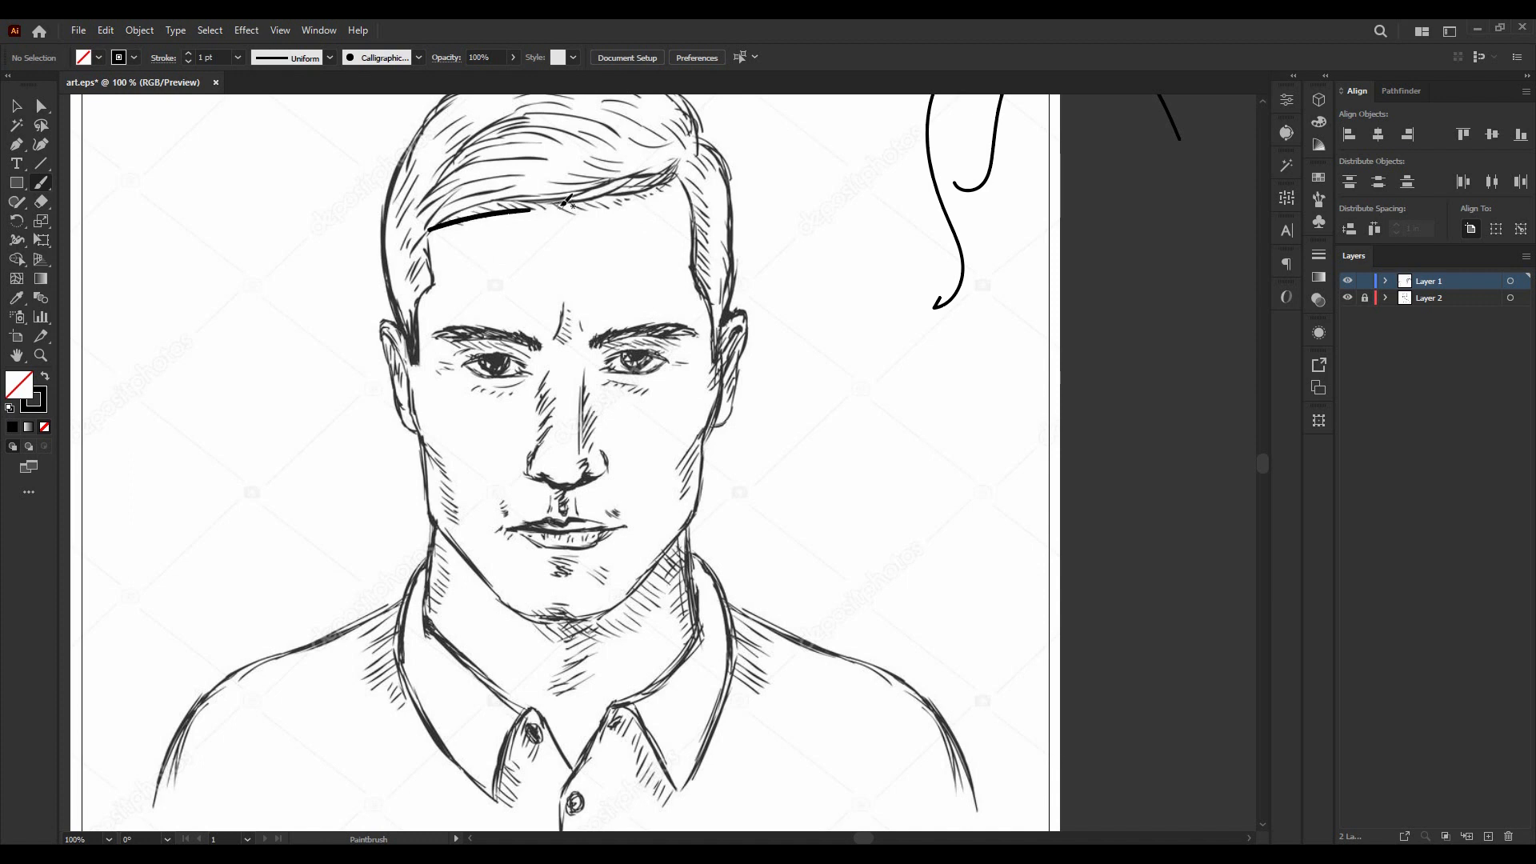
{"action": "key", "text": "ctrl+z"}
- Set the stroke color to red, trace the hairline across the forehead, and paint a curved test stroke beside the face
{"action": "left_click", "coordinate": [134, 57]}
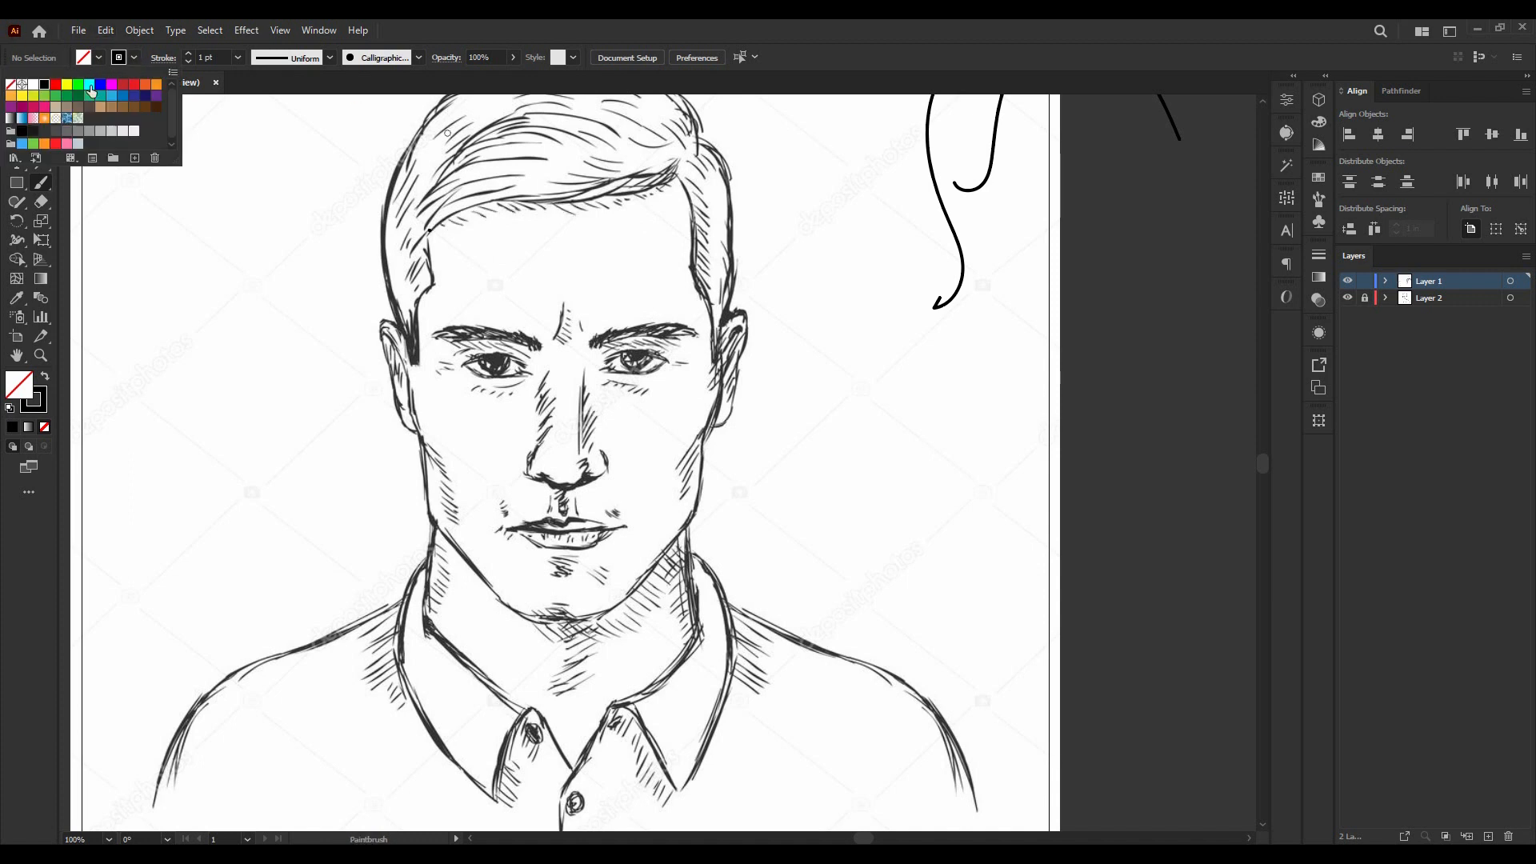
{"action": "left_click", "coordinate": [56, 85]}
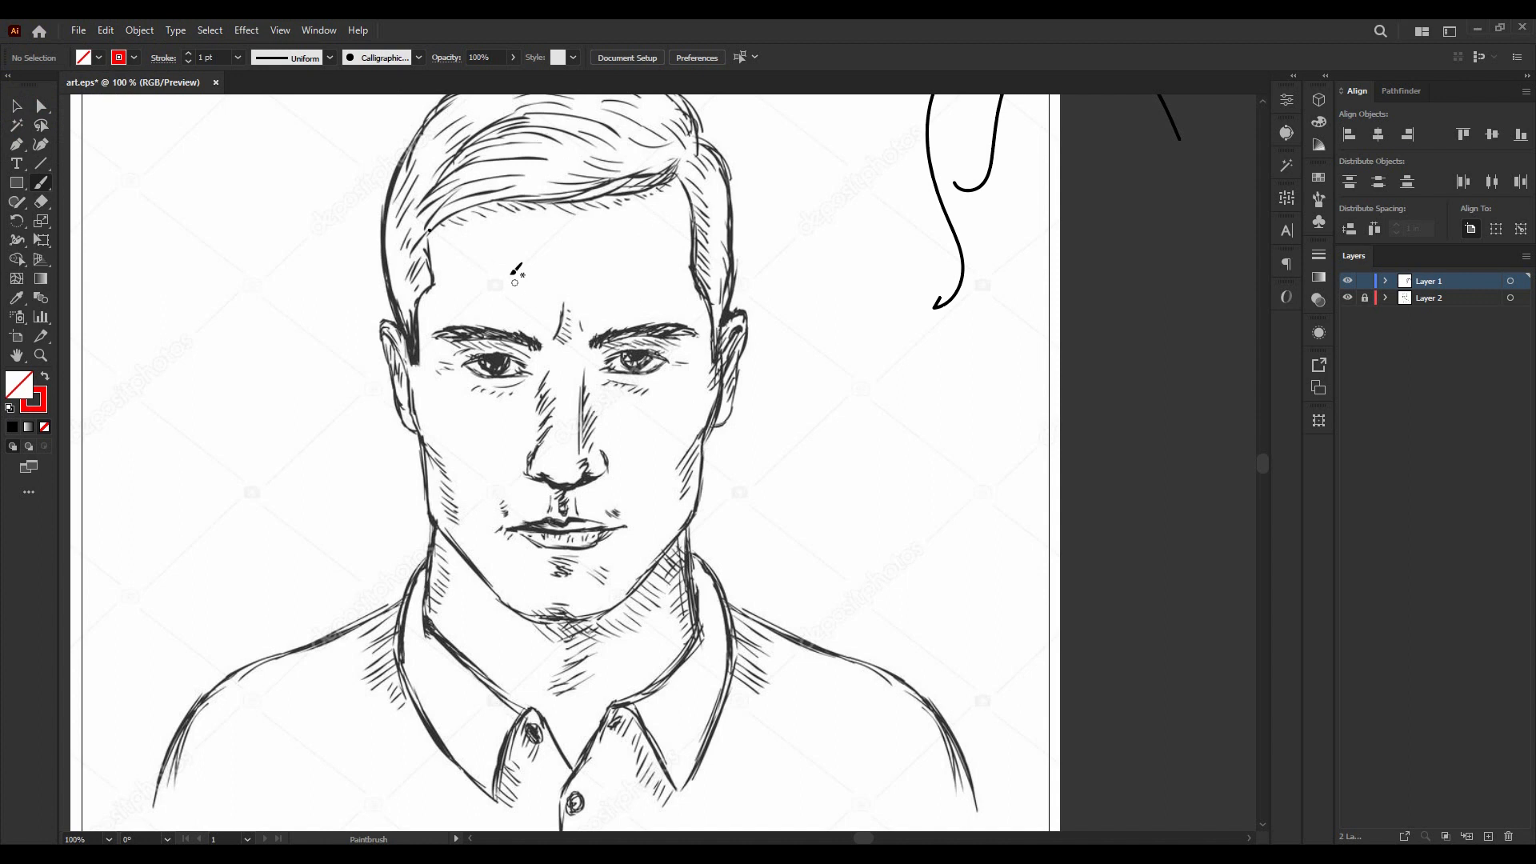
{"action": "mouse_move", "coordinate": [455, 226]}
{"action": "left_mouse_down"}
{"action": "mouse_move", "coordinate": [635, 195]}
{"action": "mouse_move", "coordinate": [704, 214]}
{"action": "left_mouse_up"}
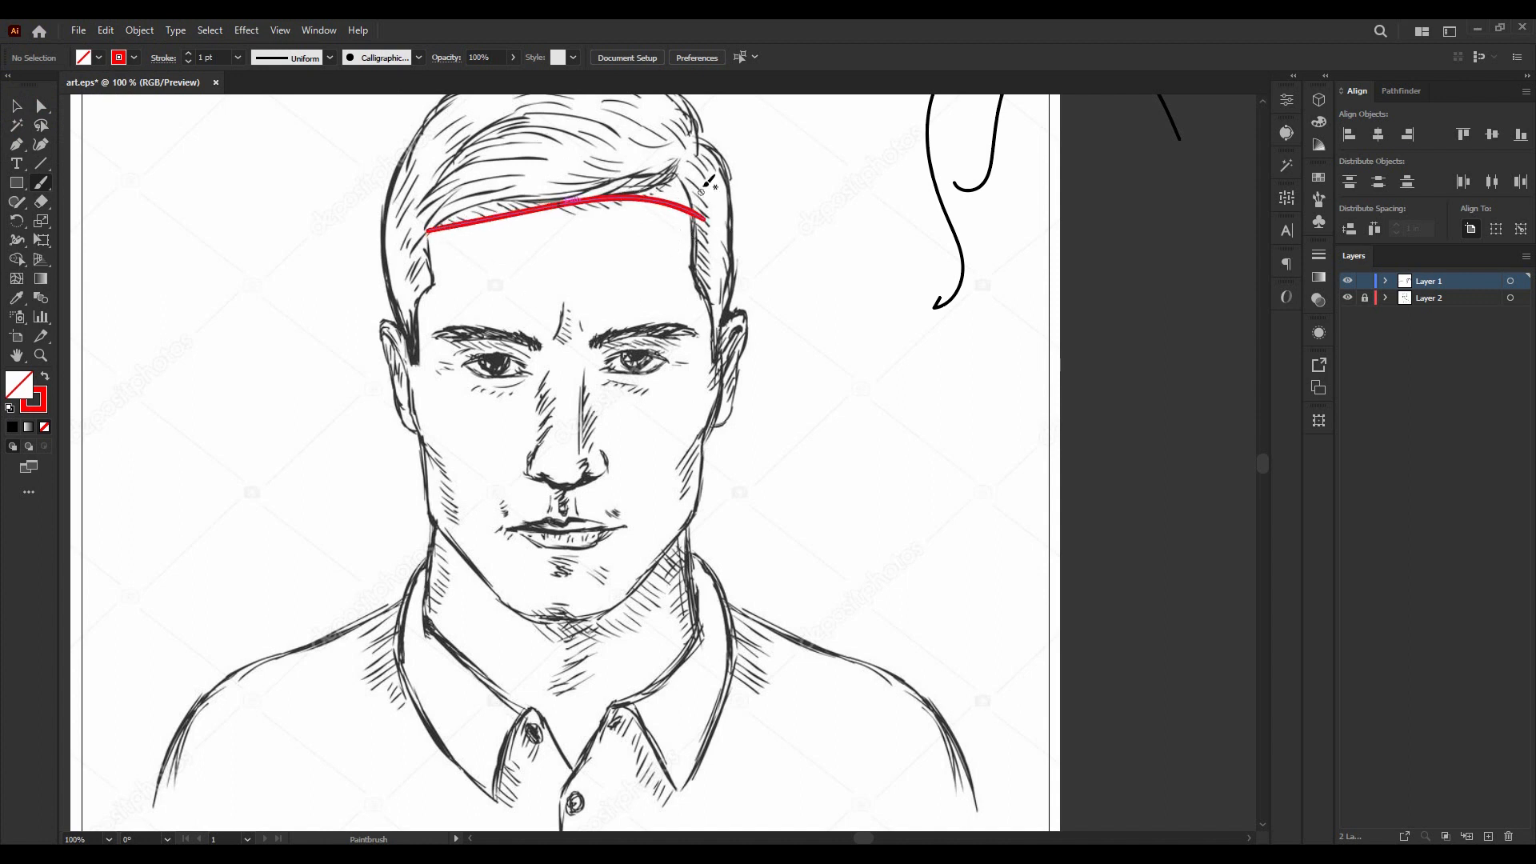
{"action": "mouse_move", "coordinate": [980, 373]}
{"action": "left_mouse_down"}
{"action": "mouse_move", "coordinate": [1016, 257]}
{"action": "mouse_move", "coordinate": [1061, 276]}
{"action": "left_mouse_up"}
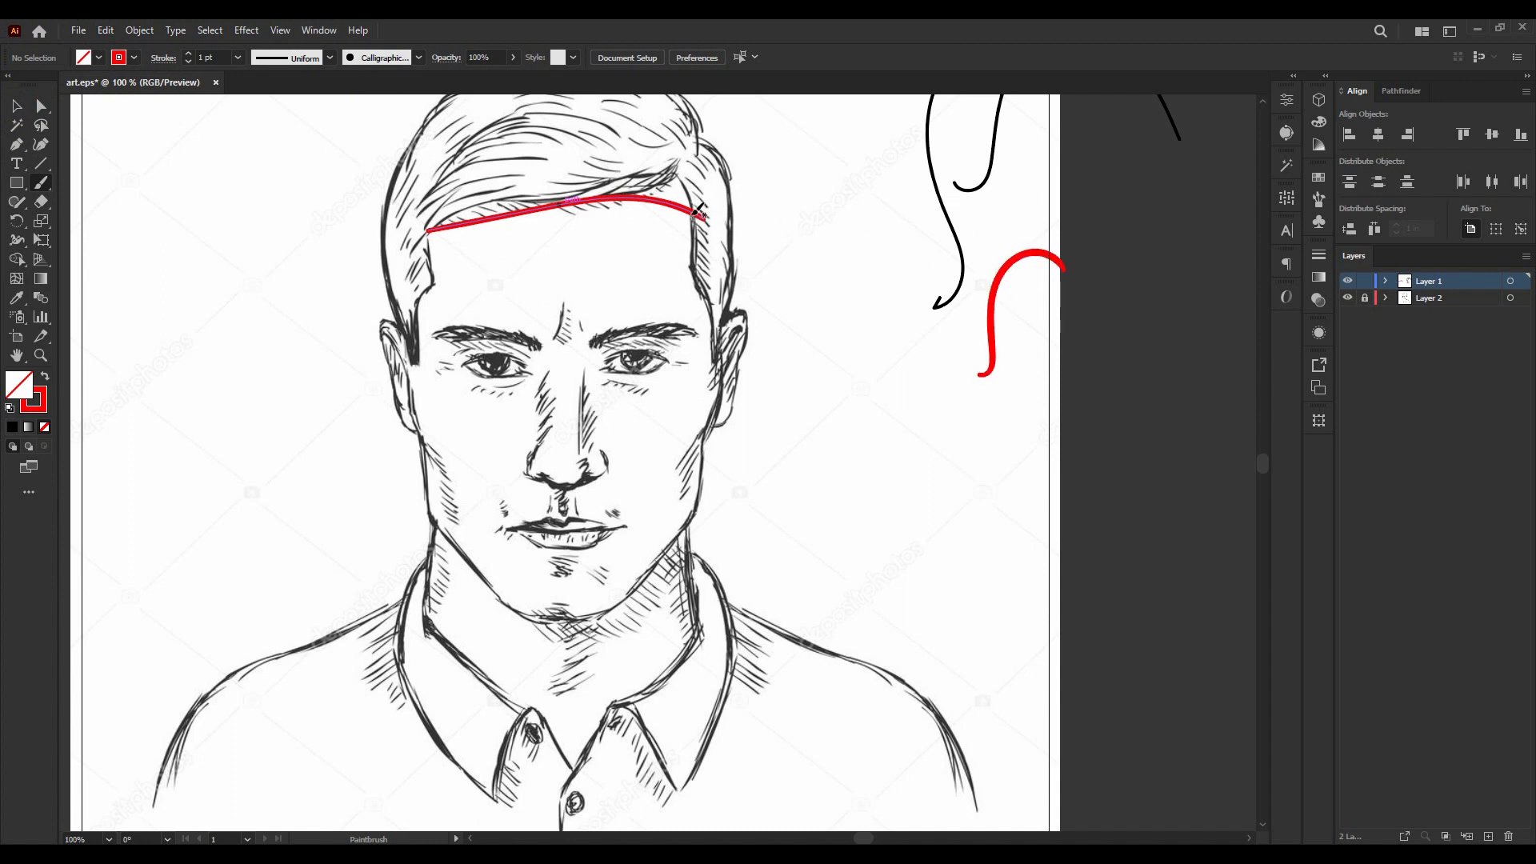
- Trace the right-hand side of the face from the hairline down, redoing the single long stroke in sections, and continue around the chin and jaw
{"action": "mouse_move", "coordinate": [713, 307]}
{"action": "left_mouse_down"}
{"action": "mouse_move", "coordinate": [722, 349]}
{"action": "mouse_move", "coordinate": [676, 541]}
{"action": "mouse_move", "coordinate": [632, 587]}
{"action": "mouse_move", "coordinate": [538, 613]}
{"action": "mouse_move", "coordinate": [480, 594]}
{"action": "left_mouse_up"}
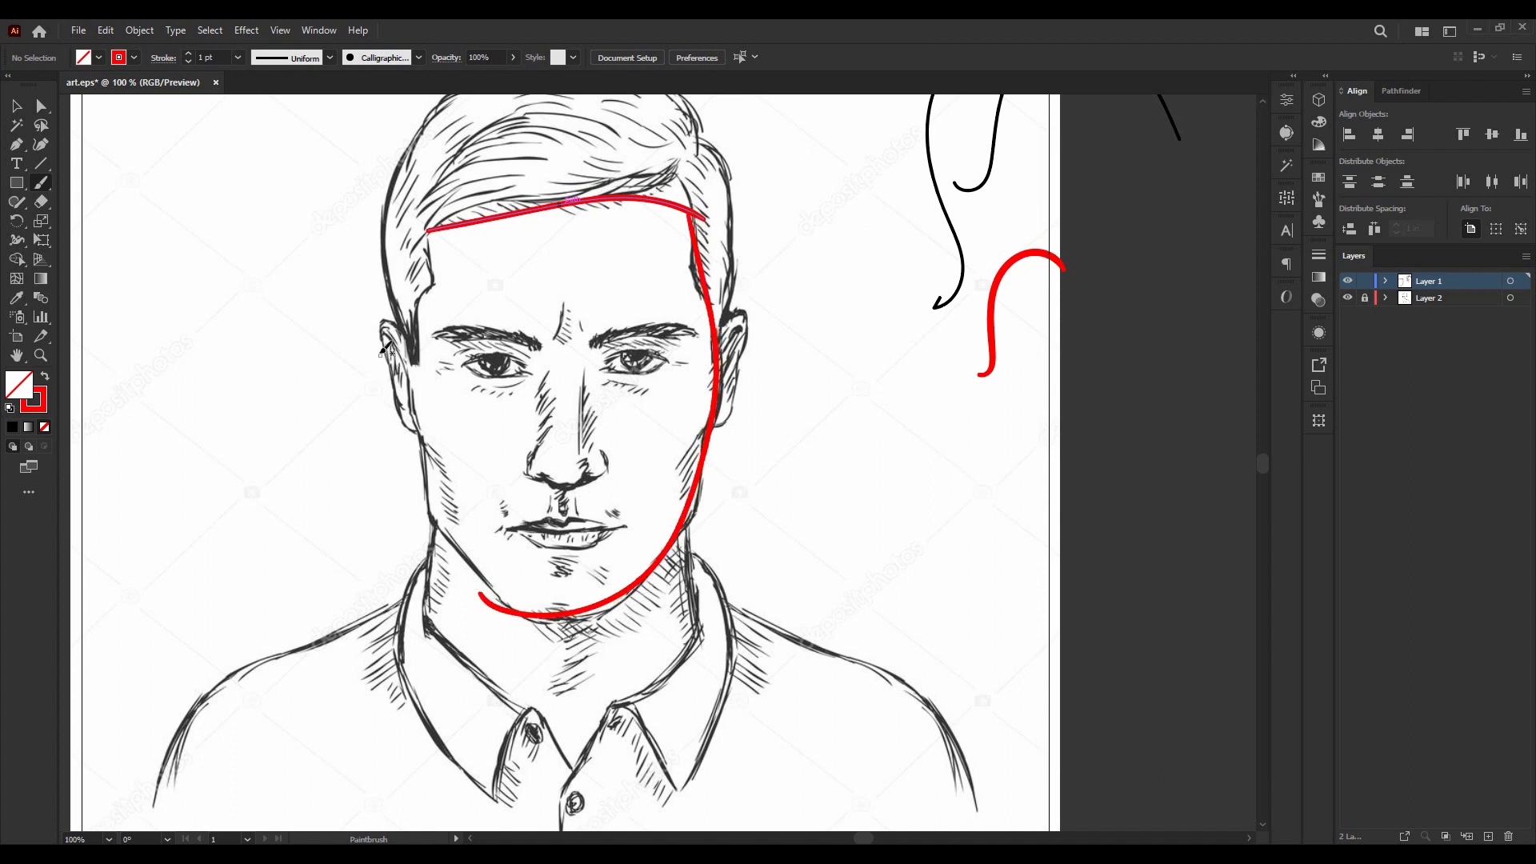
{"action": "key", "text": "ctrl+z"}
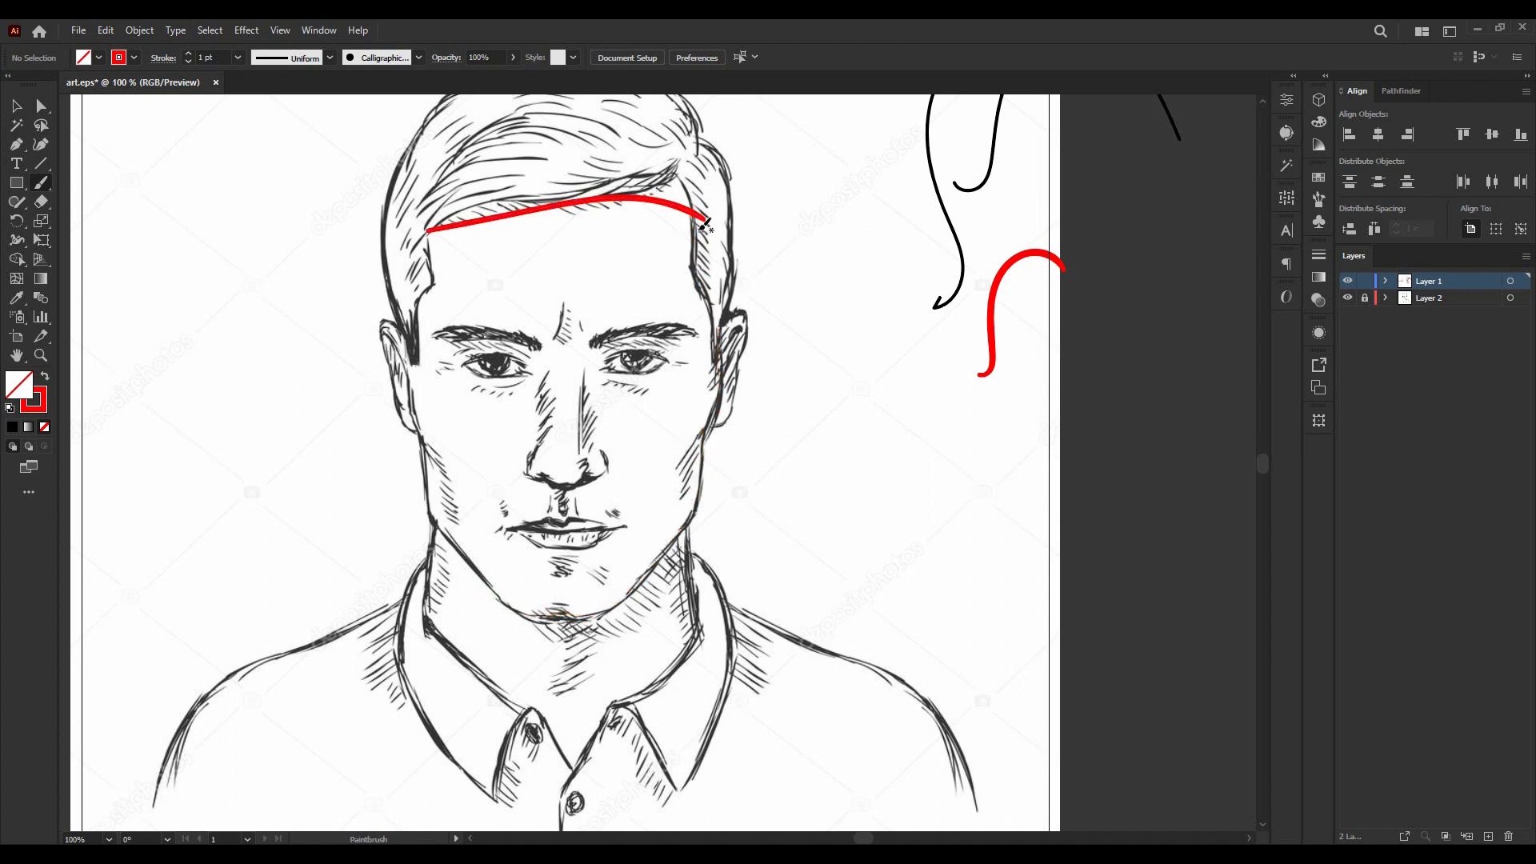
{"action": "mouse_move", "coordinate": [696, 249]}
{"action": "left_mouse_down"}
{"action": "mouse_move", "coordinate": [690, 297]}
{"action": "mouse_move", "coordinate": [702, 287]}
{"action": "mouse_move", "coordinate": [720, 329]}
{"action": "mouse_move", "coordinate": [717, 401]}
{"action": "mouse_move", "coordinate": [690, 447]}
{"action": "mouse_move", "coordinate": [706, 466]}
{"action": "mouse_move", "coordinate": [697, 502]}
{"action": "mouse_move", "coordinate": [653, 561]}
{"action": "mouse_move", "coordinate": [657, 616]}
{"action": "mouse_move", "coordinate": [592, 686]}
{"action": "mouse_move", "coordinate": [478, 694]}
{"action": "left_mouse_up"}
{"action": "key", "text": "ctrl+plus"}
{"action": "mouse_move", "coordinate": [316, 536]}
{"action": "left_mouse_down"}
{"action": "mouse_move", "coordinate": [429, 668]}
{"action": "mouse_move", "coordinate": [503, 696]}
{"action": "left_mouse_up"}
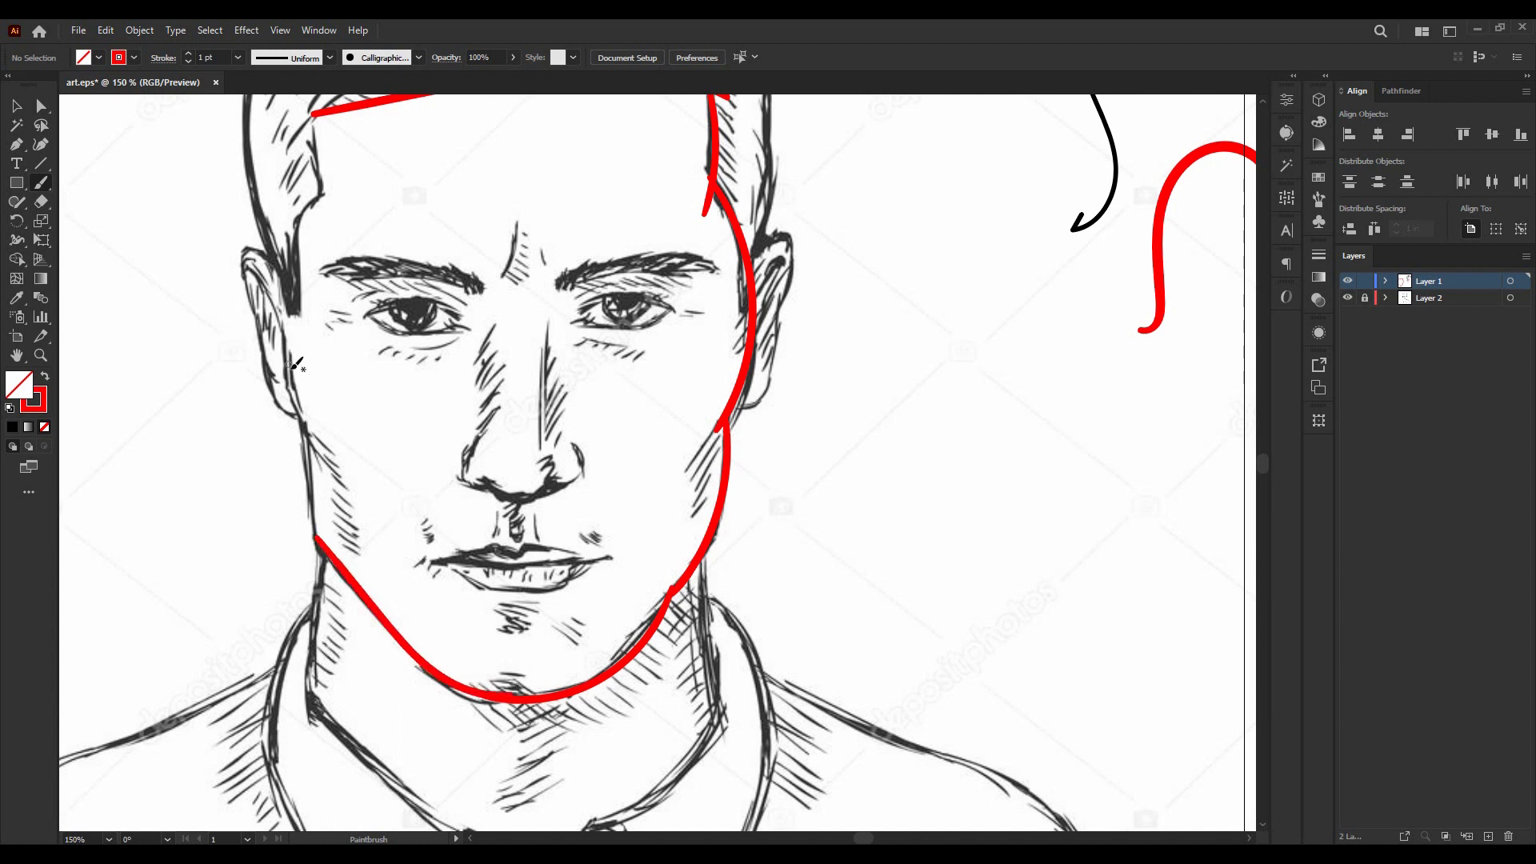
- Trace the left-hand edge of the hairline and the temple down to eye level
{"action": "scroll", "coordinate": [312, 382], "scroll_direction": "up", "scroll_amount": 1}
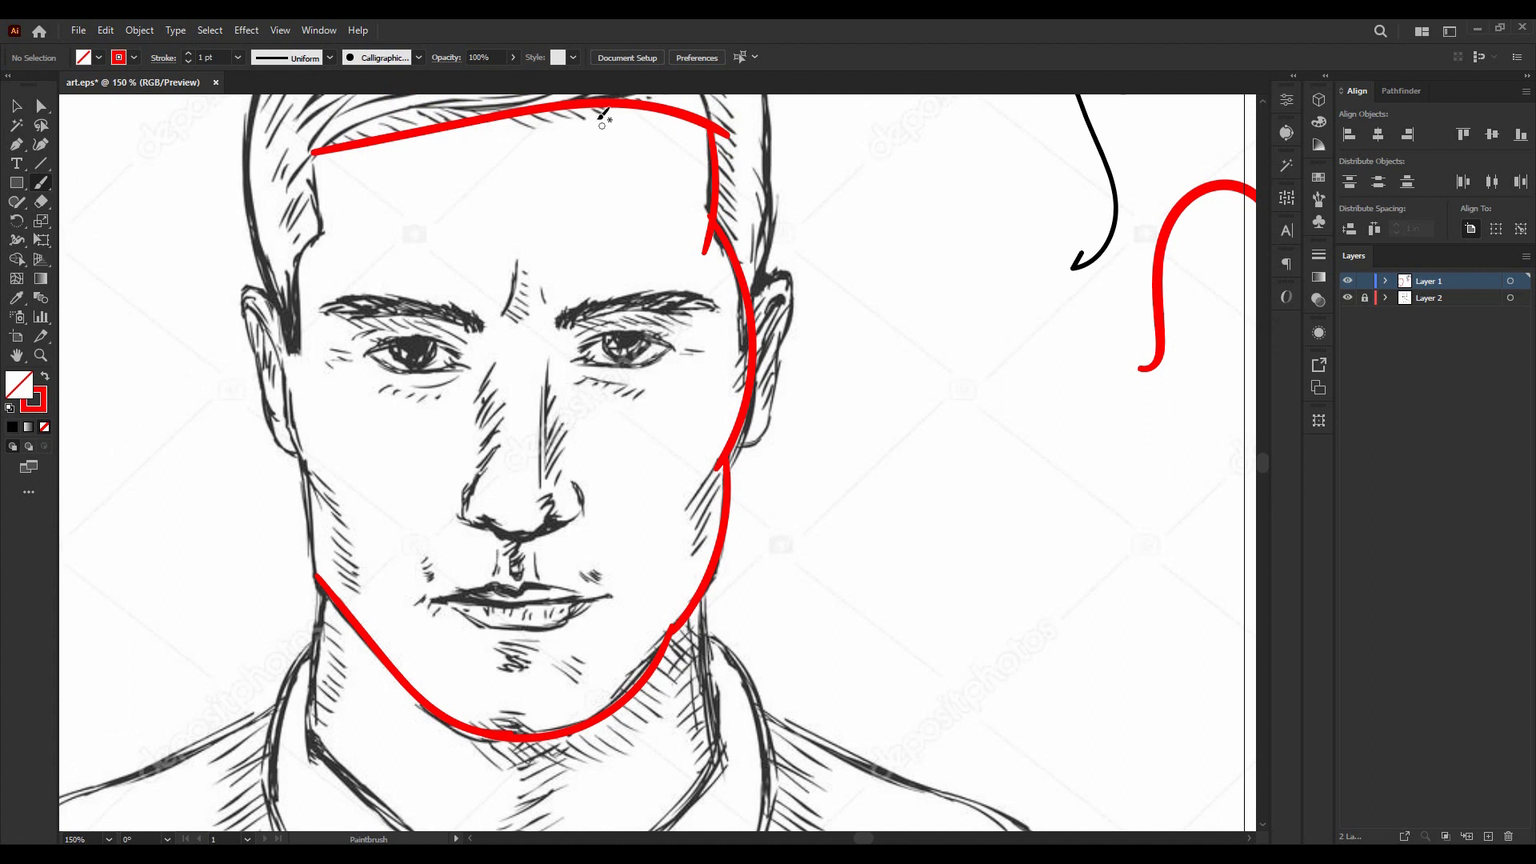
{"action": "mouse_move", "coordinate": [314, 150]}
{"action": "left_mouse_down"}
{"action": "mouse_move", "coordinate": [325, 233]}
{"action": "mouse_move", "coordinate": [301, 272]}
{"action": "mouse_move", "coordinate": [301, 361]}
{"action": "left_mouse_up"}
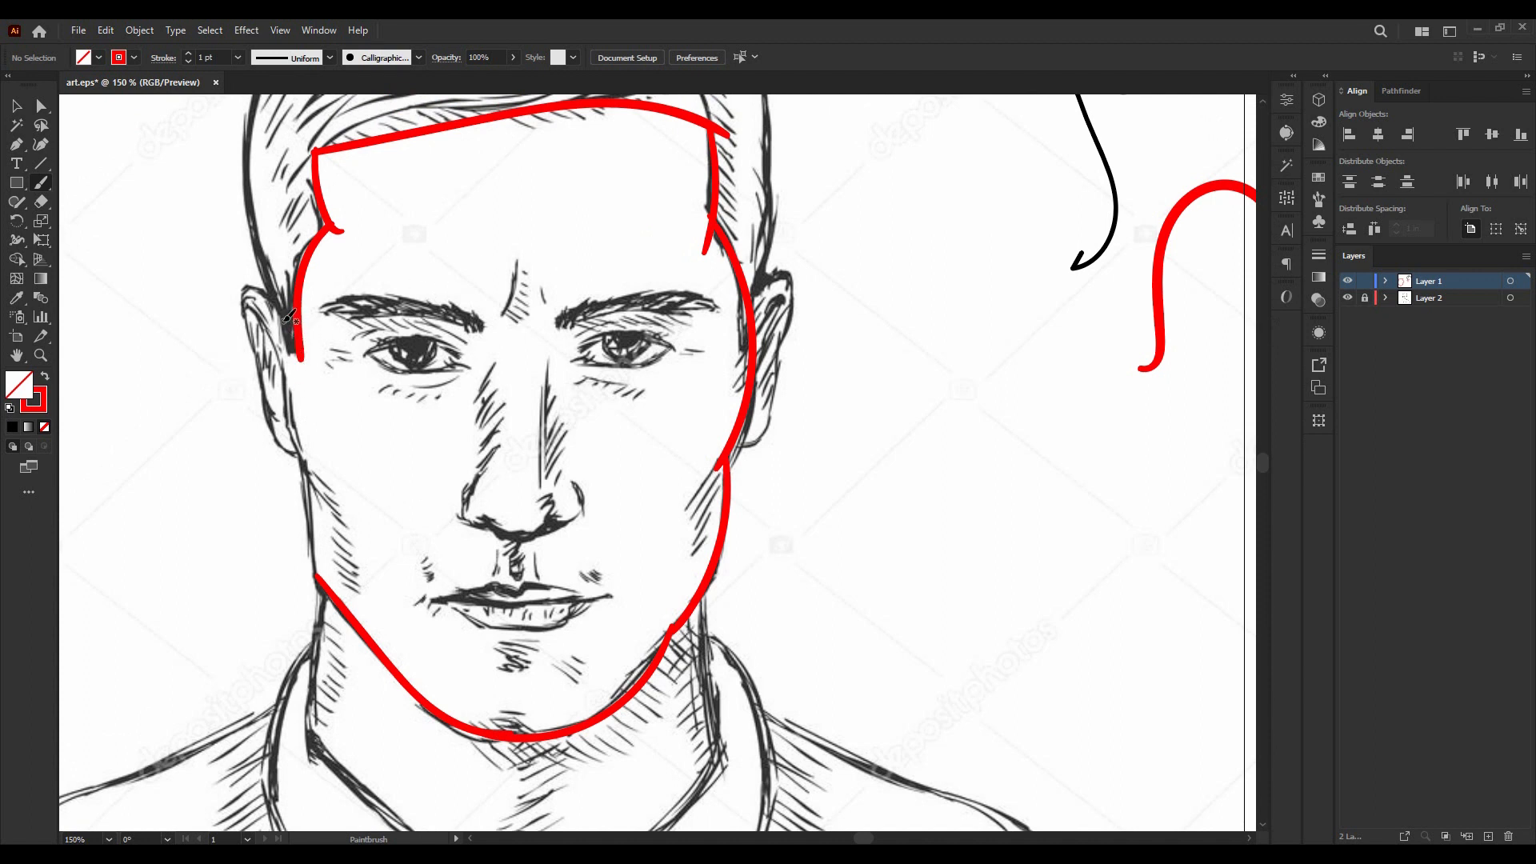
- Delete the stroke beside the right-hand ear, and paint the ear's outline and a new face edge along it
{"action": "left_click", "coordinate": [27, 99]}
{"action": "left_click", "coordinate": [749, 344]}
{"action": "key", "text": "Delete"}
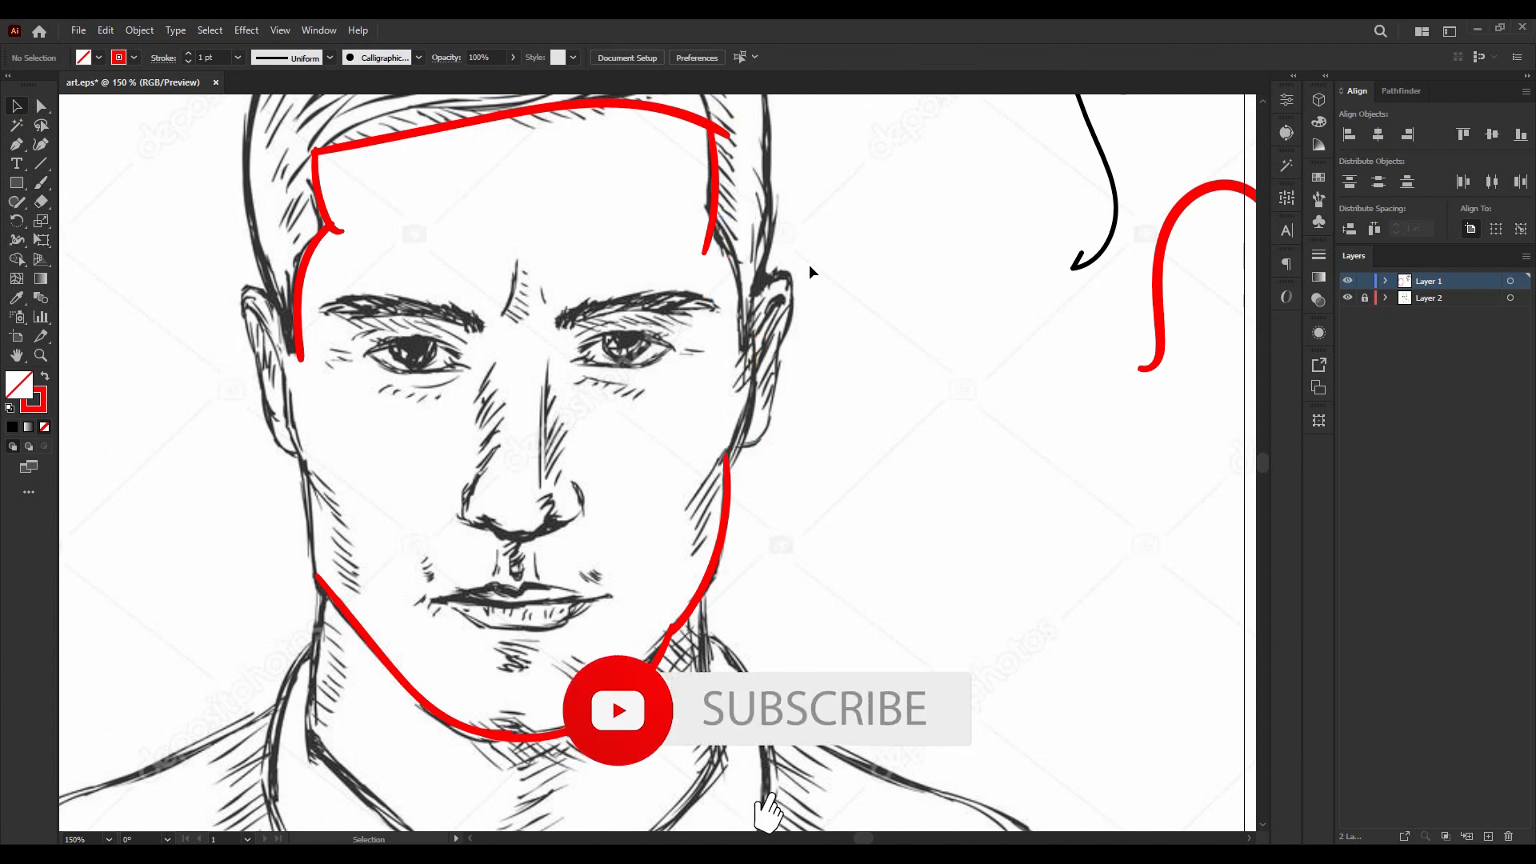
{"action": "key", "text": "b"}
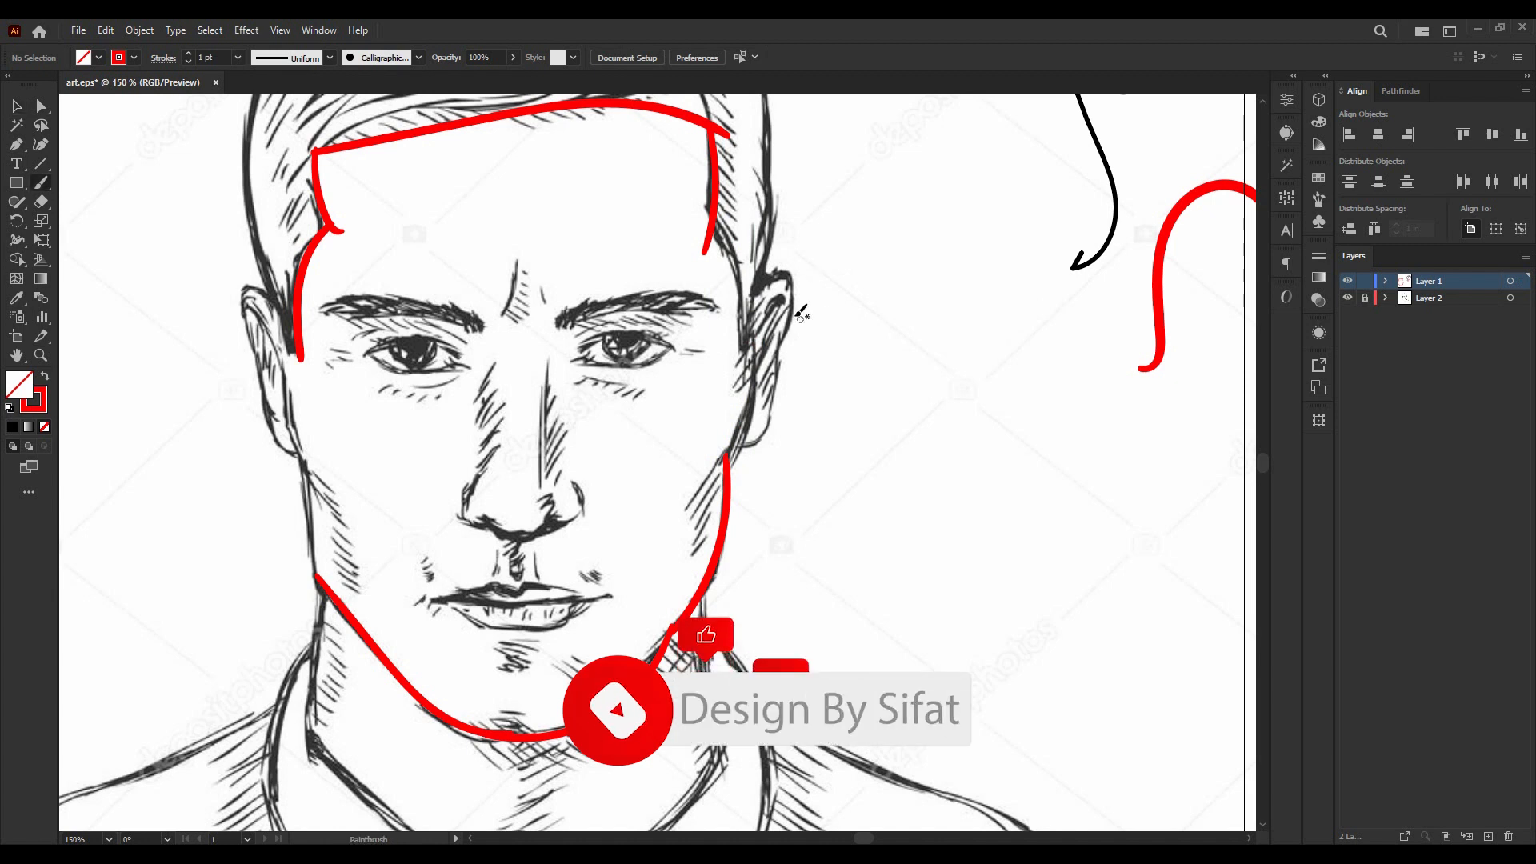
{"action": "mouse_move", "coordinate": [756, 295]}
{"action": "left_mouse_down"}
{"action": "mouse_move", "coordinate": [768, 274]}
{"action": "mouse_move", "coordinate": [794, 280]}
{"action": "mouse_move", "coordinate": [796, 316]}
{"action": "mouse_move", "coordinate": [767, 356]}
{"action": "mouse_move", "coordinate": [777, 380]}
{"action": "mouse_move", "coordinate": [761, 432]}
{"action": "mouse_move", "coordinate": [712, 478]}
{"action": "left_mouse_up"}
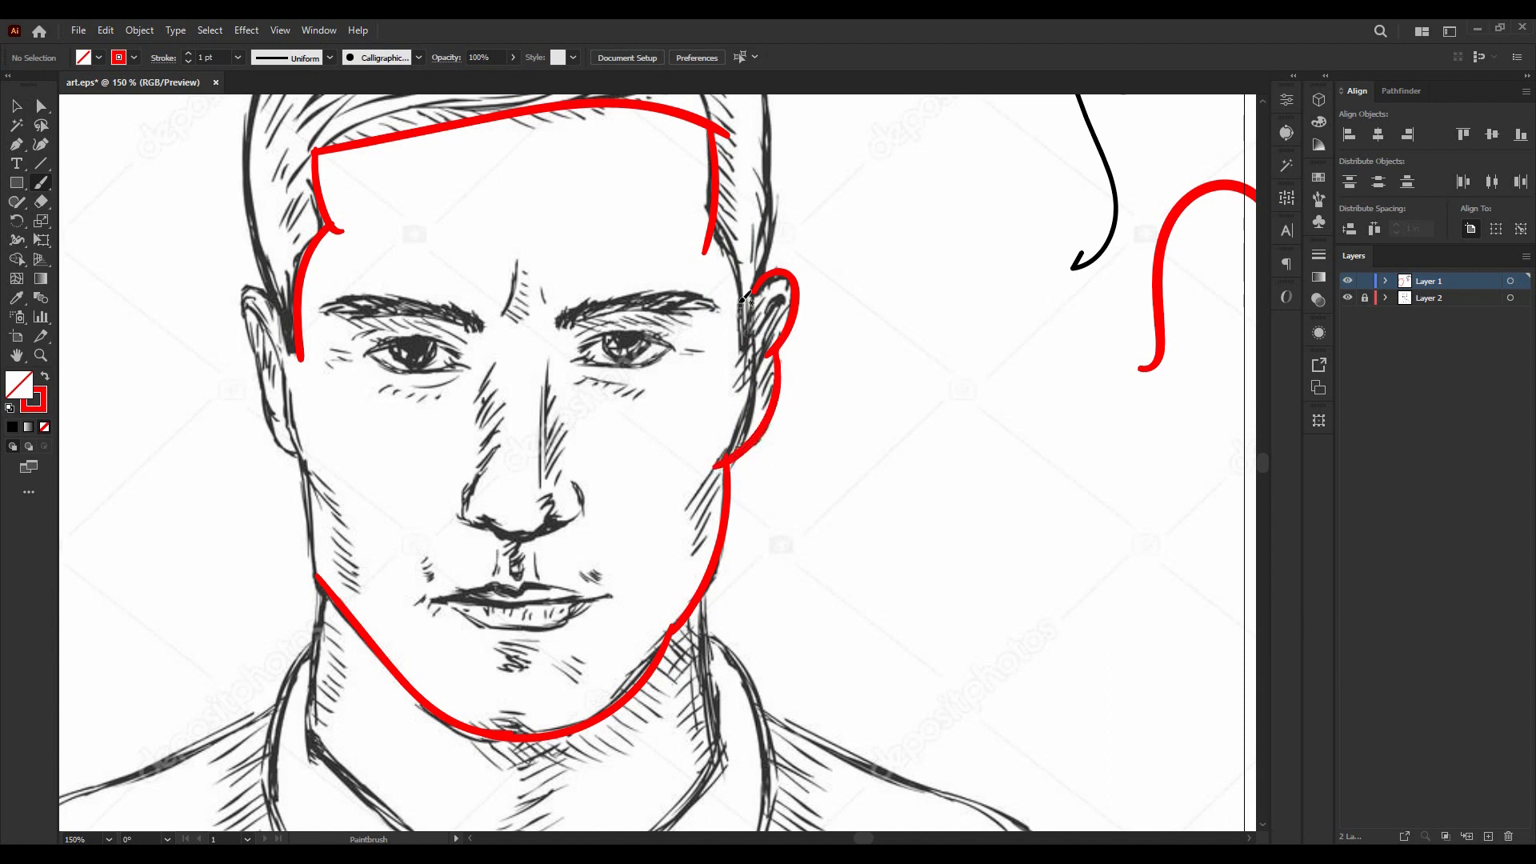
{"action": "mouse_move", "coordinate": [722, 232]}
{"action": "left_mouse_down"}
{"action": "mouse_move", "coordinate": [749, 302]}
{"action": "mouse_move", "coordinate": [728, 422]}
{"action": "left_mouse_up"}
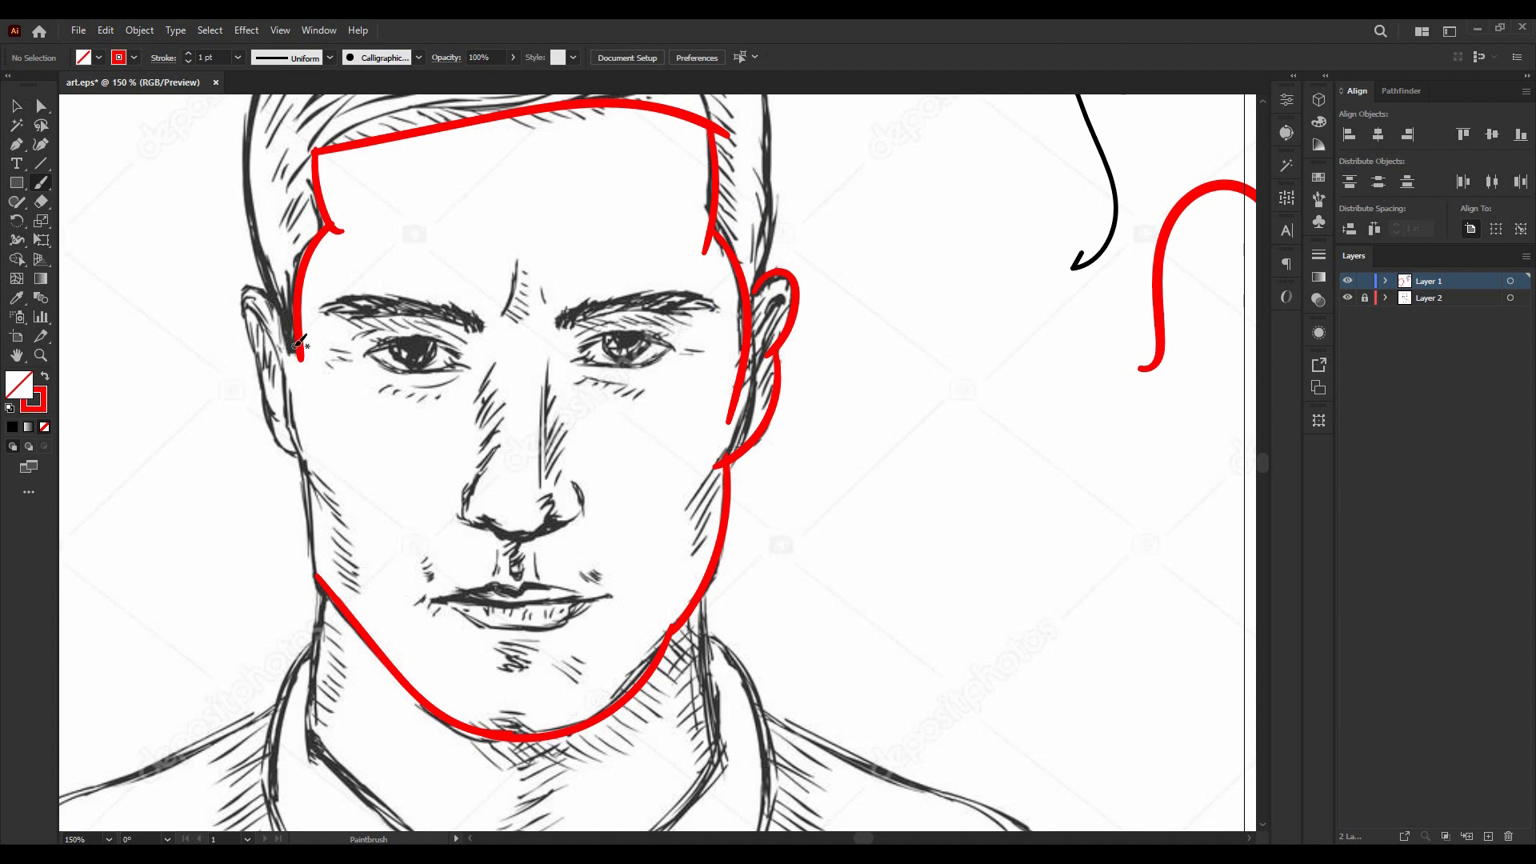
- Try tracing the left-hand ear and cheek down to the jaw, and undo the strokes
{"action": "mouse_move", "coordinate": [297, 358]}
{"action": "left_mouse_down"}
{"action": "mouse_move", "coordinate": [250, 289]}
{"action": "mouse_move", "coordinate": [253, 351]}
{"action": "mouse_move", "coordinate": [306, 460]}
{"action": "left_mouse_up"}
{"action": "key", "text": "ctrl+z"}
{"action": "mouse_move", "coordinate": [245, 296]}
{"action": "left_mouse_down"}
{"action": "mouse_move", "coordinate": [275, 435]}
{"action": "mouse_move", "coordinate": [302, 453]}
{"action": "left_mouse_up"}
{"action": "mouse_move", "coordinate": [259, 312]}
{"action": "left_mouse_down"}
{"action": "mouse_move", "coordinate": [291, 346]}
{"action": "mouse_move", "coordinate": [311, 408]}
{"action": "mouse_move", "coordinate": [302, 454]}
{"action": "mouse_move", "coordinate": [337, 591]}
{"action": "left_mouse_up"}
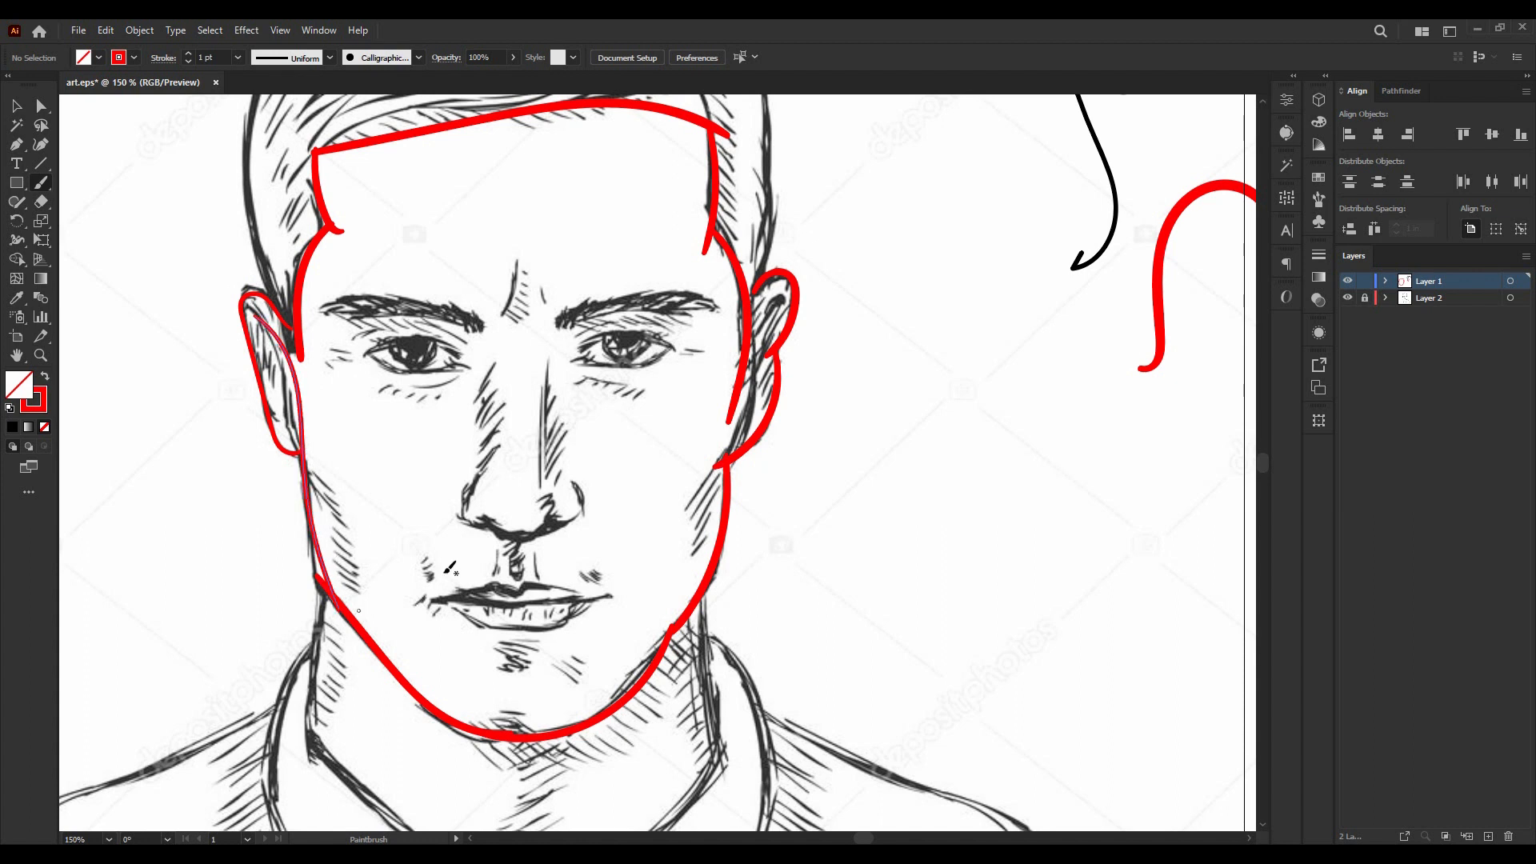
{"action": "key", "text": "ctrl+z"}
{"action": "key", "text": "ctrl+z"}
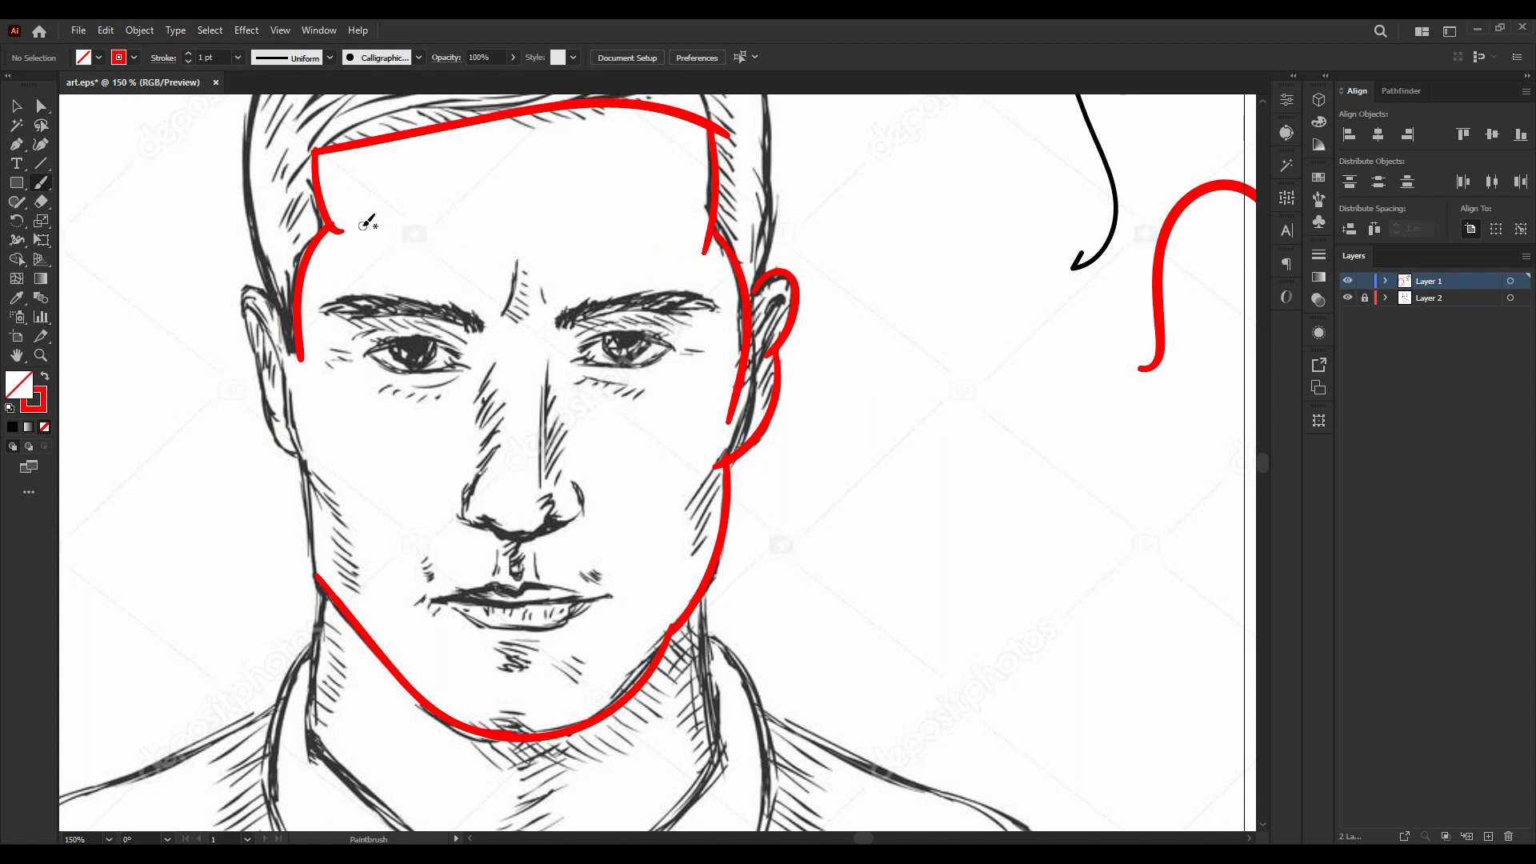
- Trace the outline of the left-hand ear and the cheek down to the jaw stroke
{"action": "mouse_move", "coordinate": [292, 330]}
{"action": "left_mouse_down"}
{"action": "mouse_move", "coordinate": [249, 288]}
{"action": "mouse_move", "coordinate": [242, 328]}
{"action": "mouse_move", "coordinate": [304, 453]}
{"action": "mouse_move", "coordinate": [314, 548]}
{"action": "mouse_move", "coordinate": [348, 596]}
{"action": "left_mouse_up"}
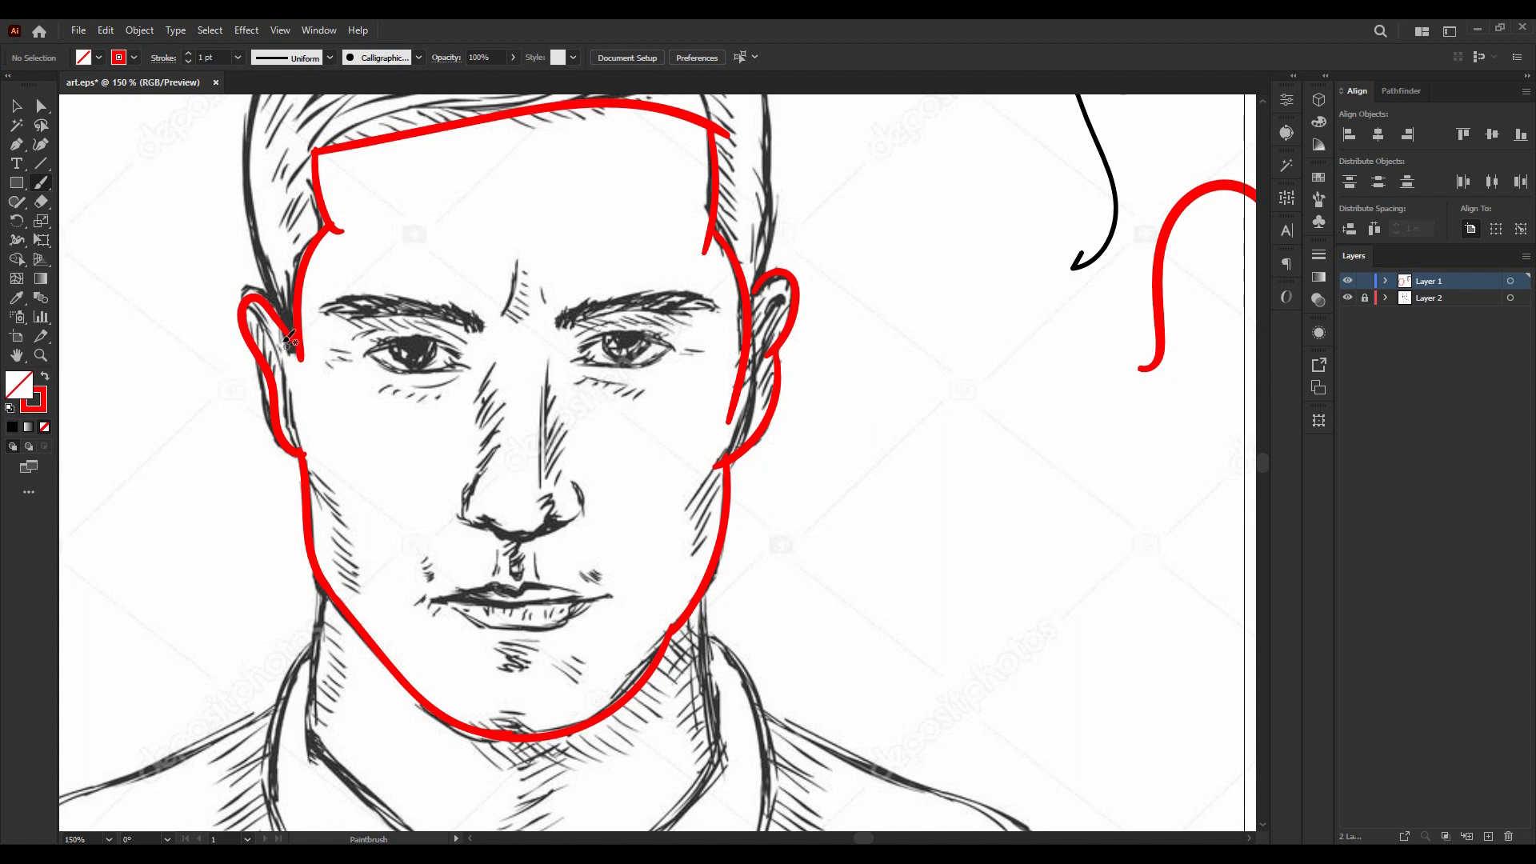
{"action": "mouse_move", "coordinate": [256, 311]}
{"action": "left_mouse_down"}
{"action": "mouse_move", "coordinate": [291, 345]}
{"action": "mouse_move", "coordinate": [306, 432]}
{"action": "left_mouse_up"}
{"action": "scroll", "coordinate": [356, 424], "scroll_direction": "down", "scroll_amount": 3}
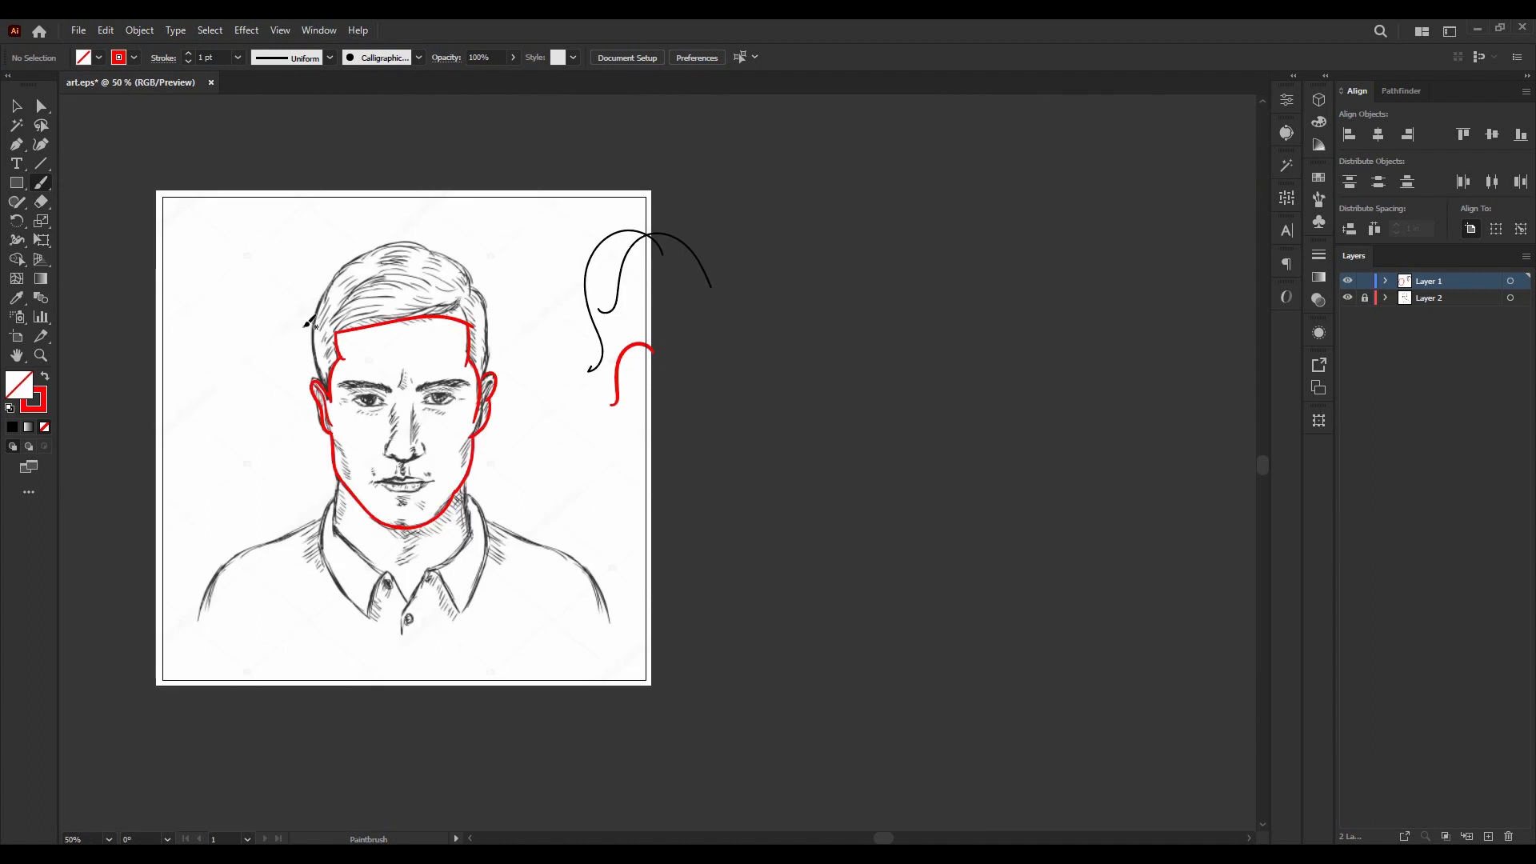
- Unlock Layer 2 and delete its reference drawing along with the practice curves beside the artboard
{"action": "left_click", "coordinate": [18, 109]}
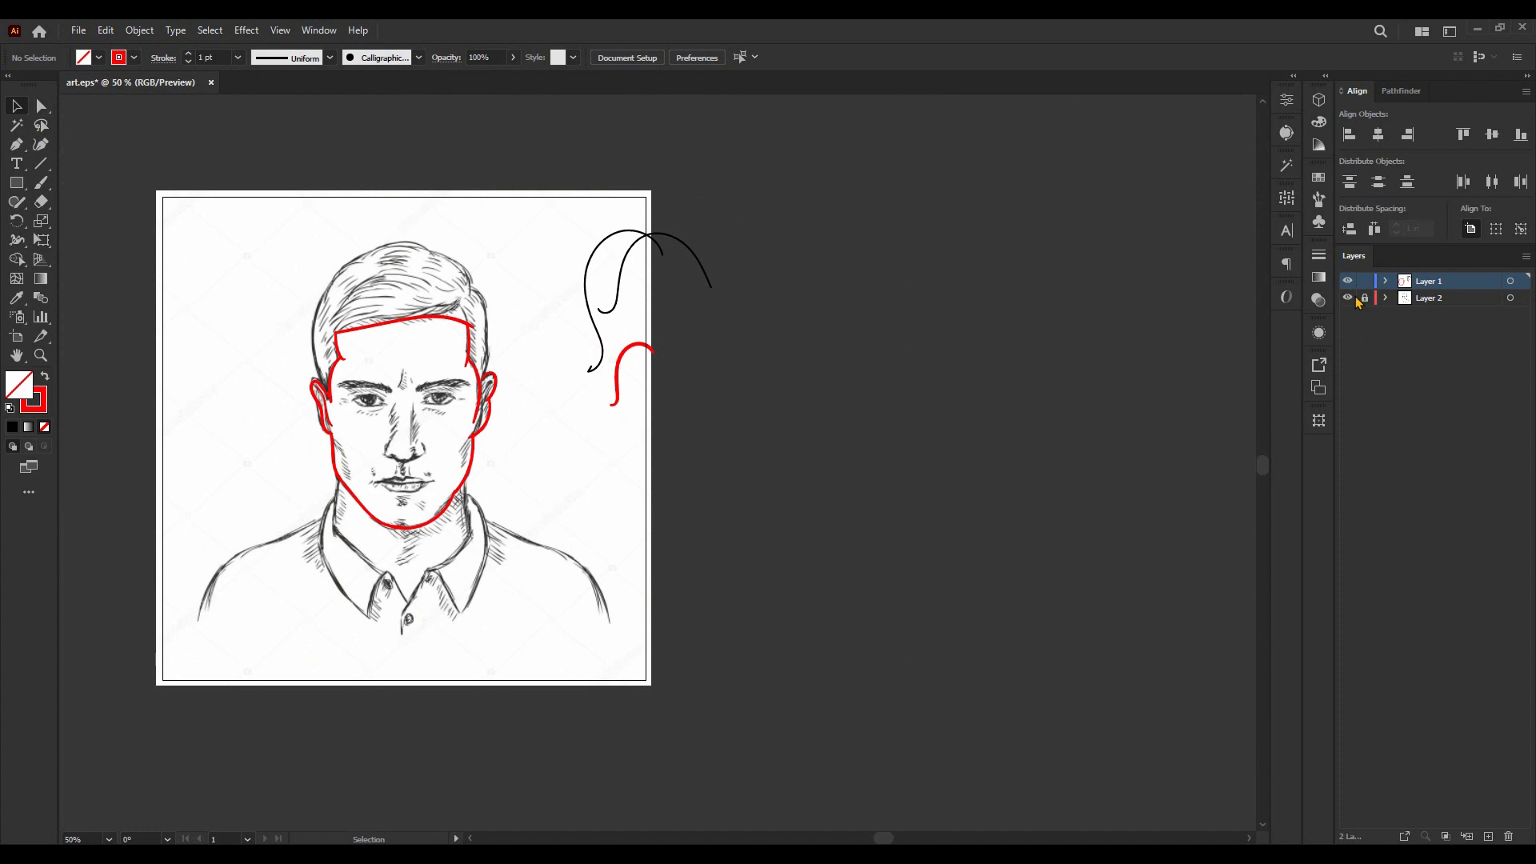
{"action": "left_click_drag", "start_coordinate": [548, 223], "coordinate": [788, 407]}
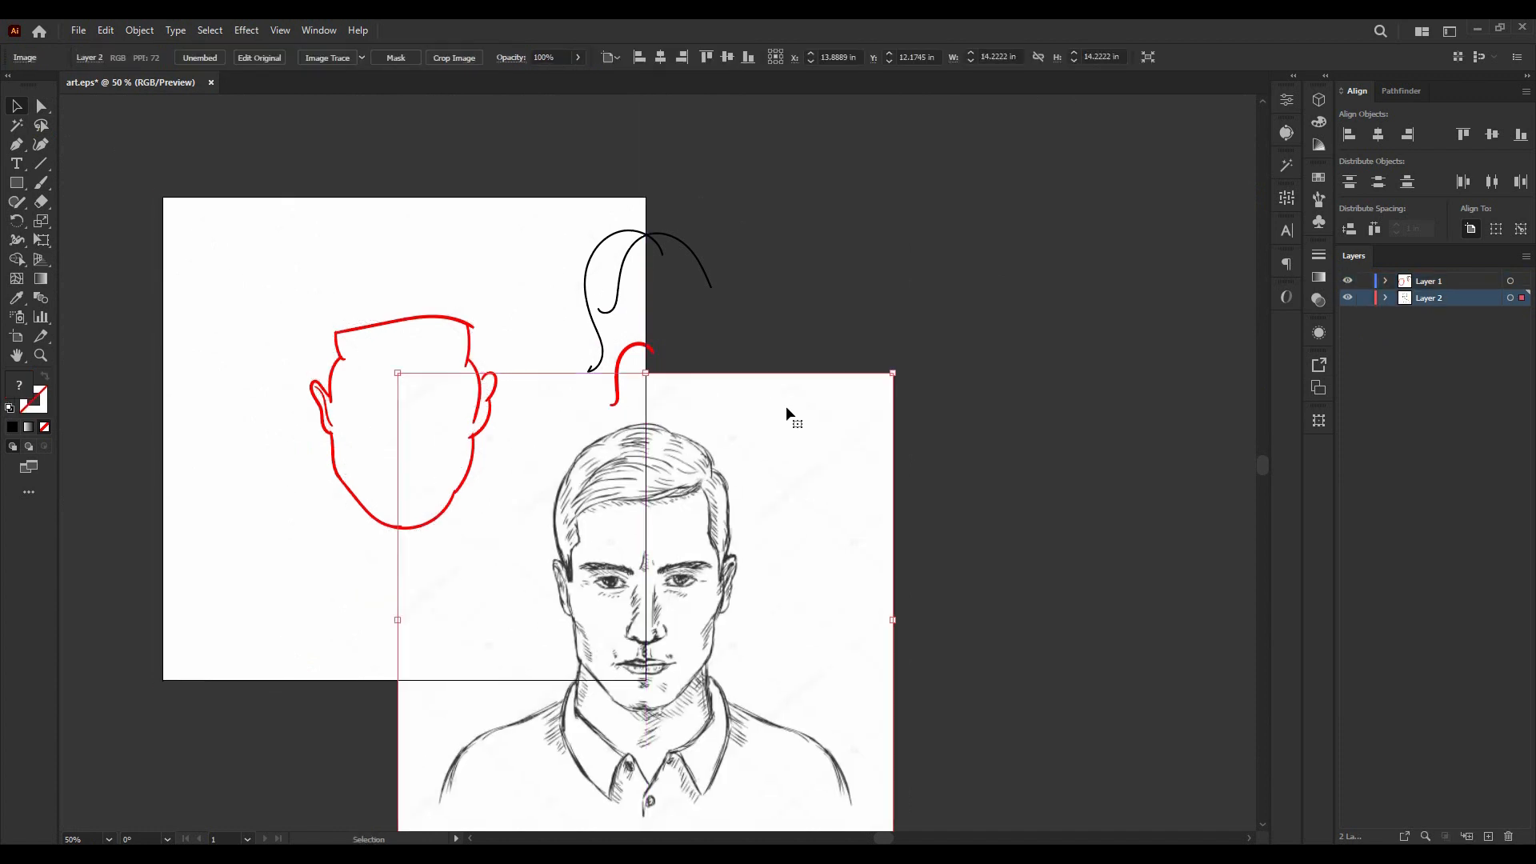
{"action": "key", "text": "Delete"}
{"action": "left_click_drag", "start_coordinate": [555, 171], "coordinate": [803, 456]}
{"action": "key", "text": "Delete"}
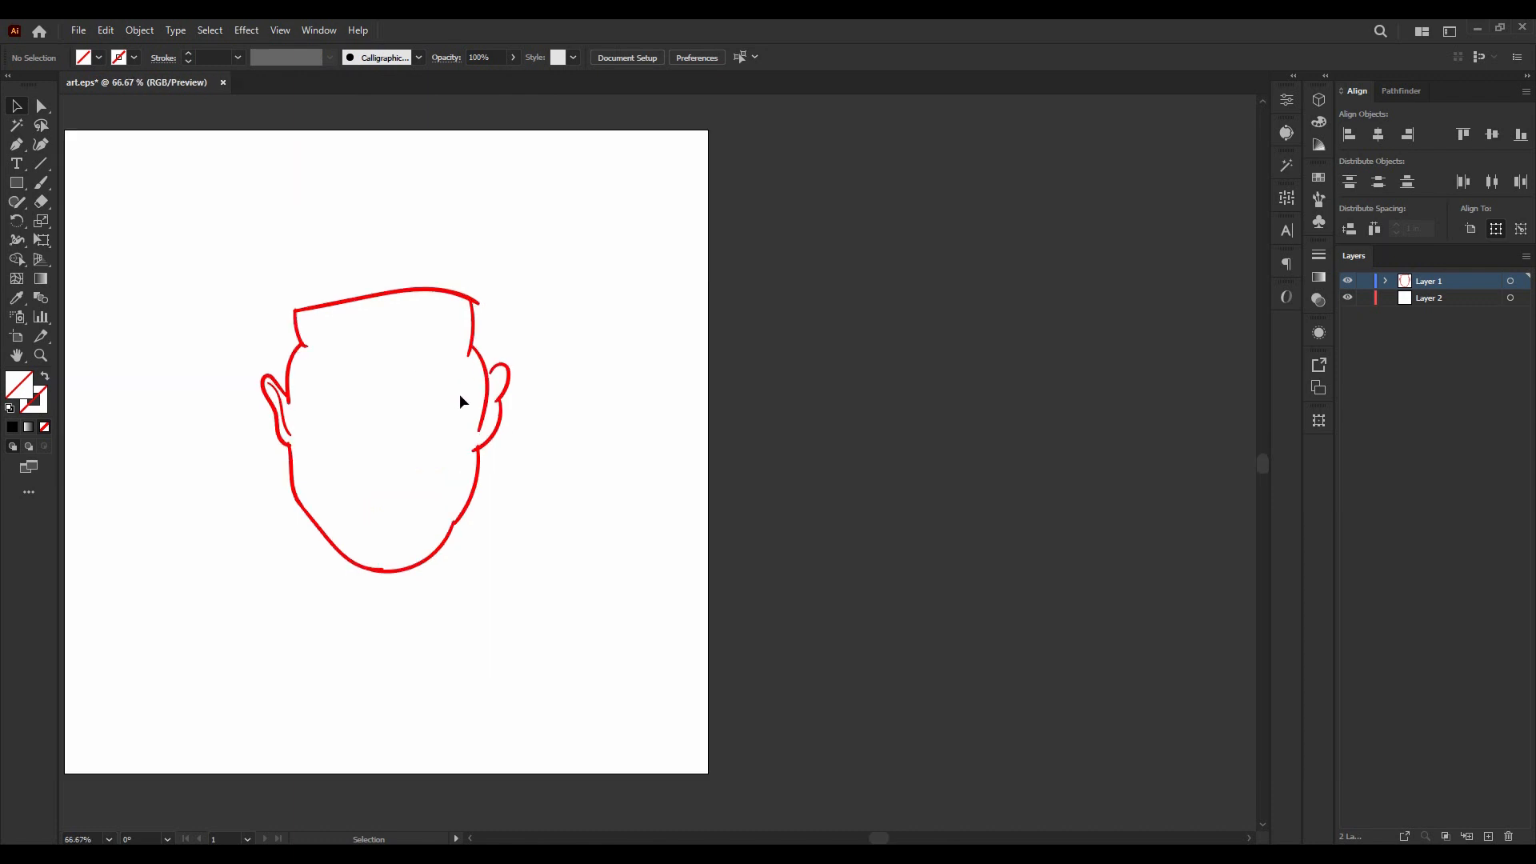
- Select all the red face strokes and expand their appearance into shapes
{"action": "scroll", "coordinate": [459, 376], "scroll_direction": "up", "scroll_amount": 4}
{"action": "scroll", "coordinate": [723, 319], "scroll_direction": "down", "scroll_amount": 3}
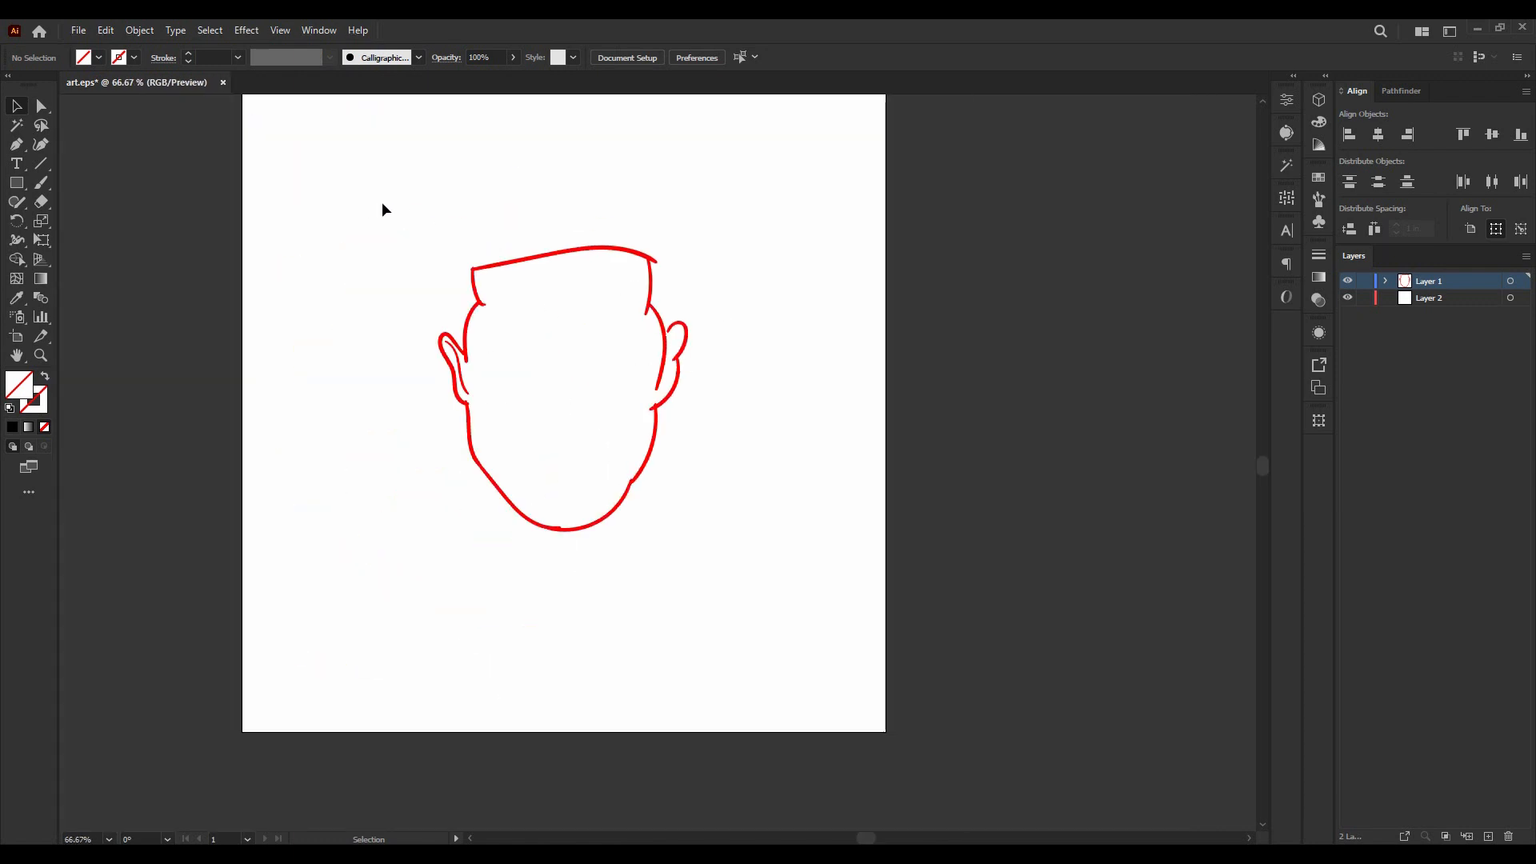
{"action": "scroll", "coordinate": [501, 240], "scroll_direction": "up", "scroll_amount": 1}
{"action": "left_click_drag", "start_coordinate": [329, 200], "coordinate": [836, 693]}
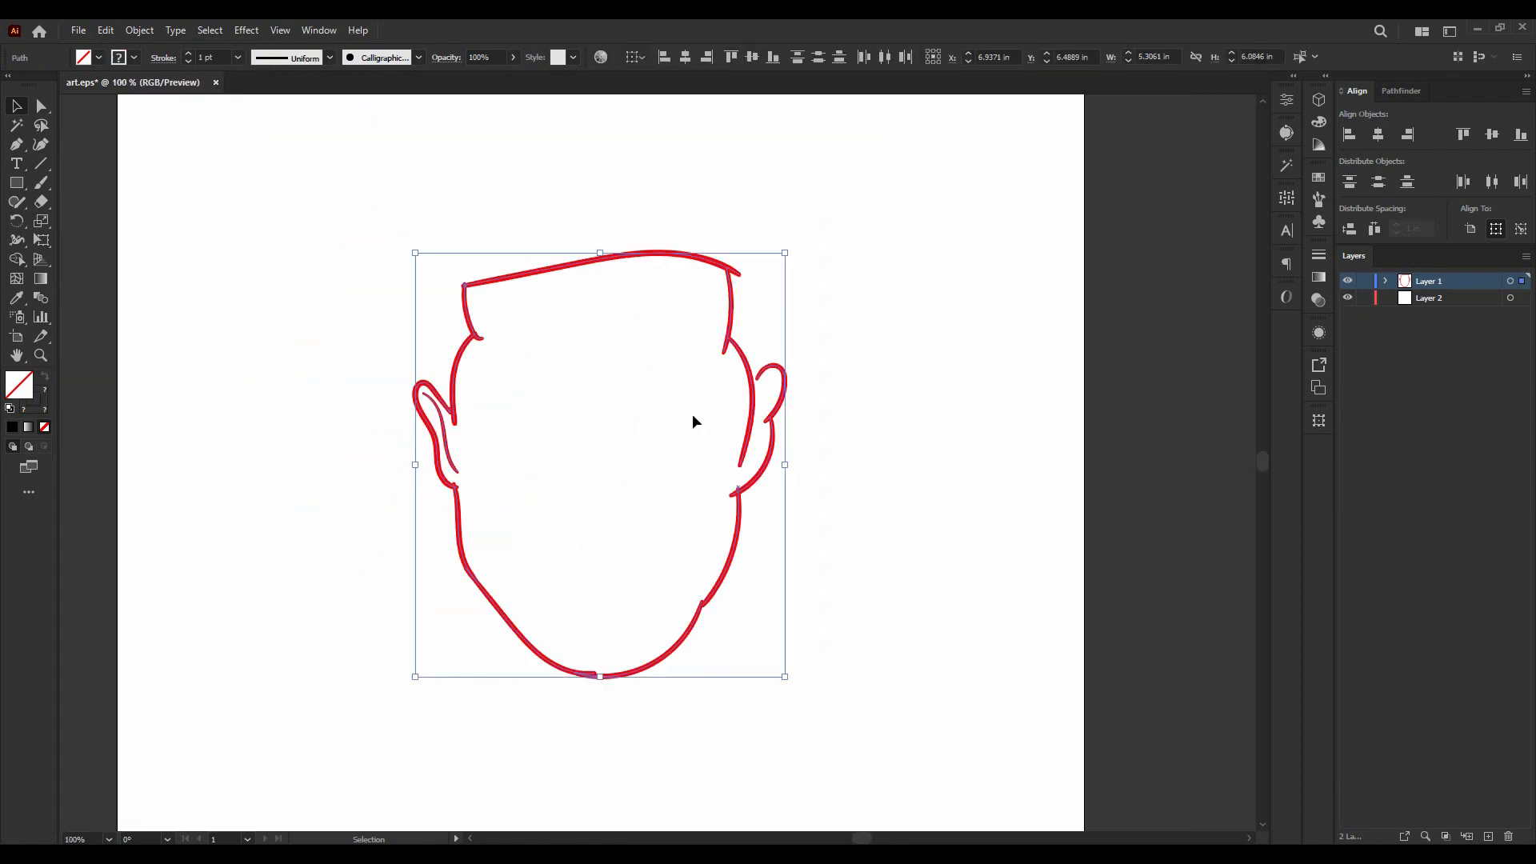
{"action": "left_click", "coordinate": [141, 32]}
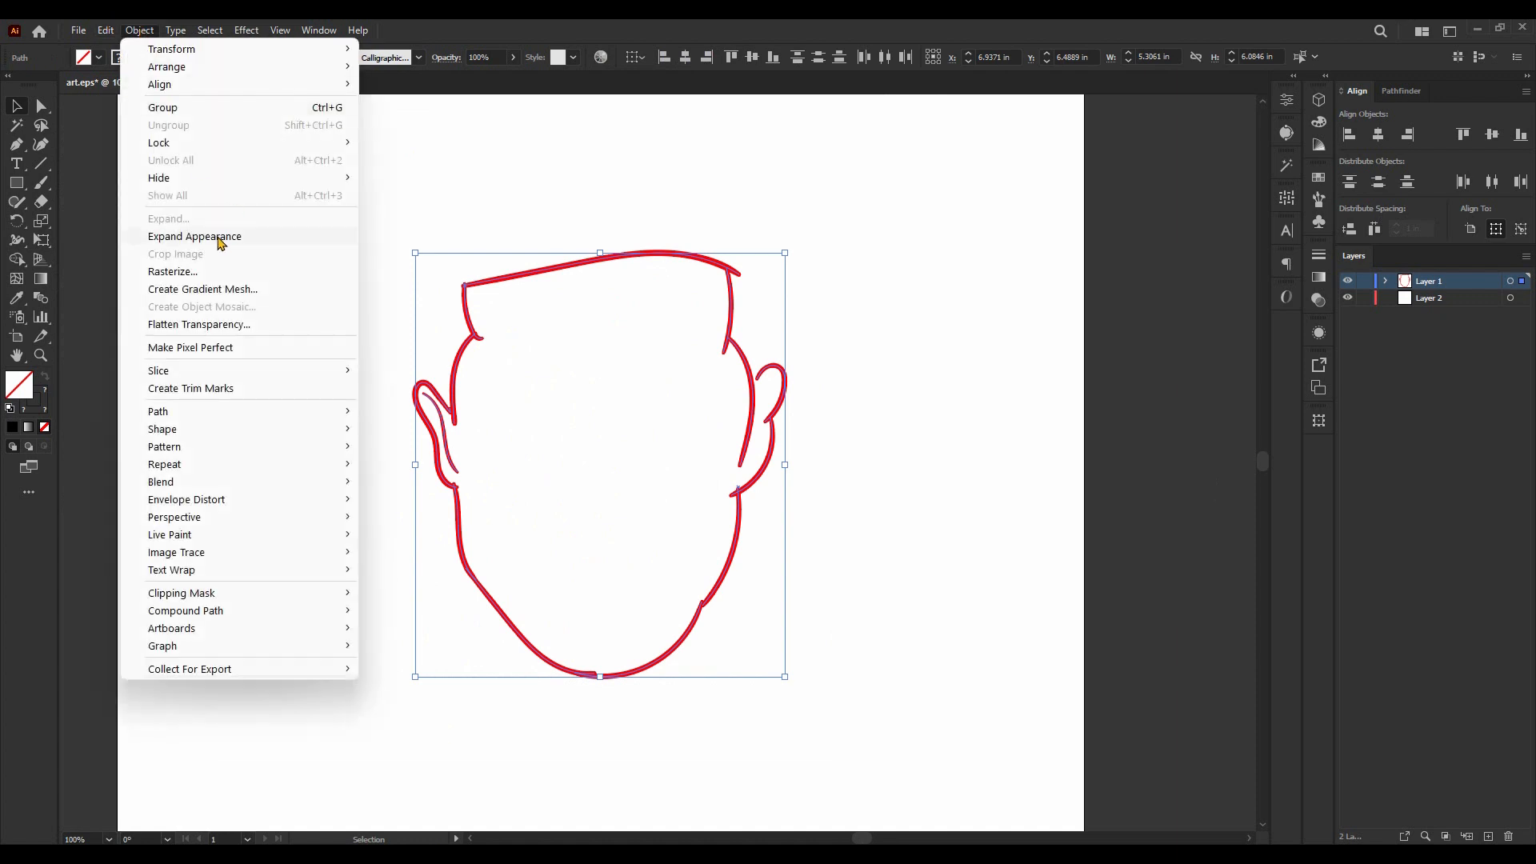
{"action": "left_click", "coordinate": [221, 237]}
- Trim the overhanging stroke ends at the left-hand temple and the left-hand hairline corner with the Shape Builder tool
{"action": "scroll", "coordinate": [505, 343], "scroll_direction": "up", "scroll_amount": 3}
{"action": "key", "text": "shift+m"}
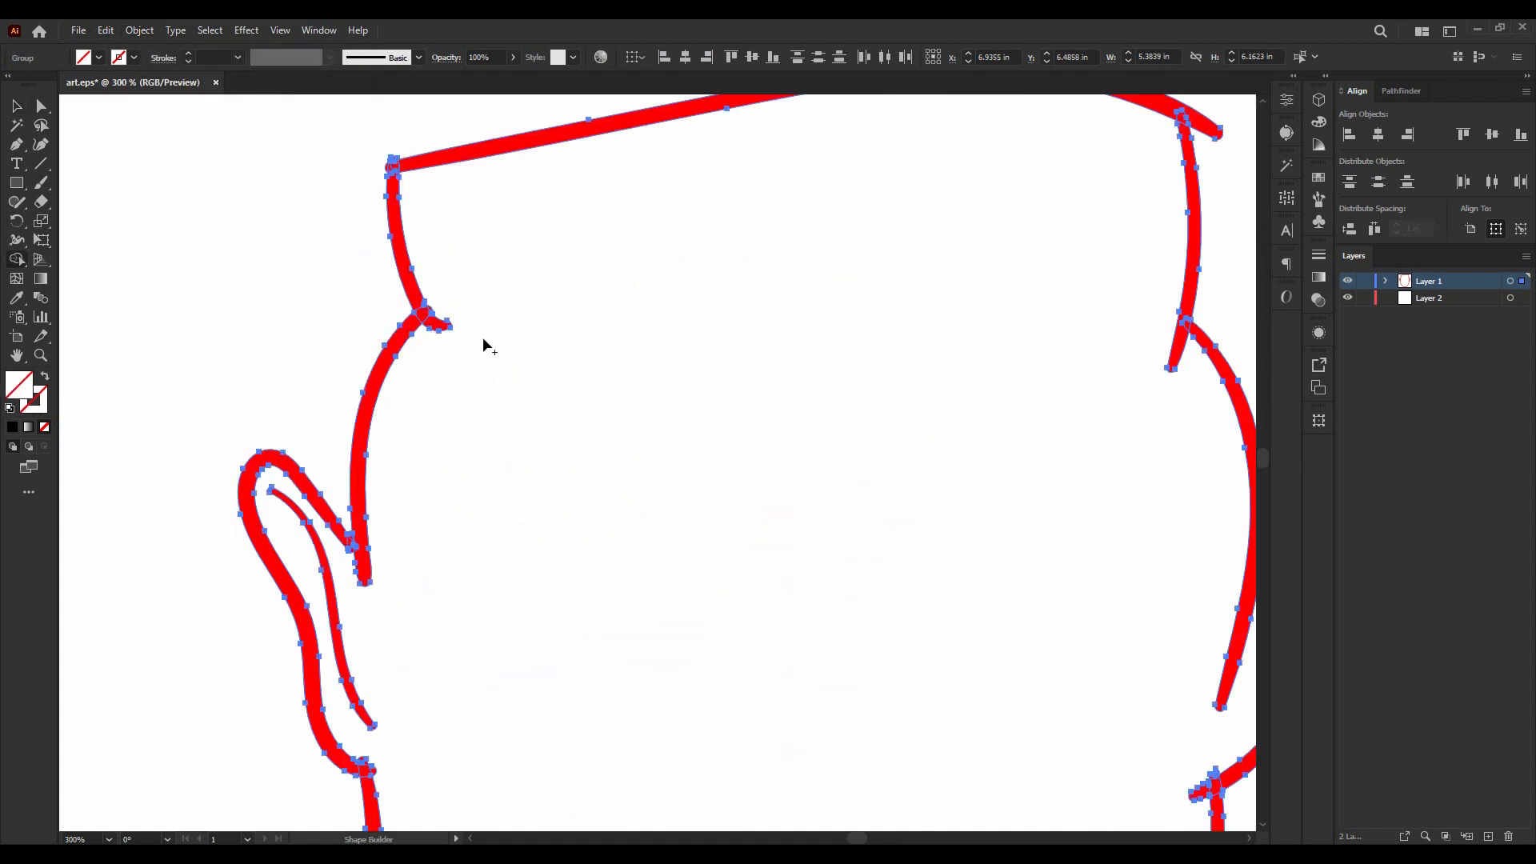
{"action": "scroll", "coordinate": [482, 338], "scroll_direction": "up", "scroll_amount": 2}
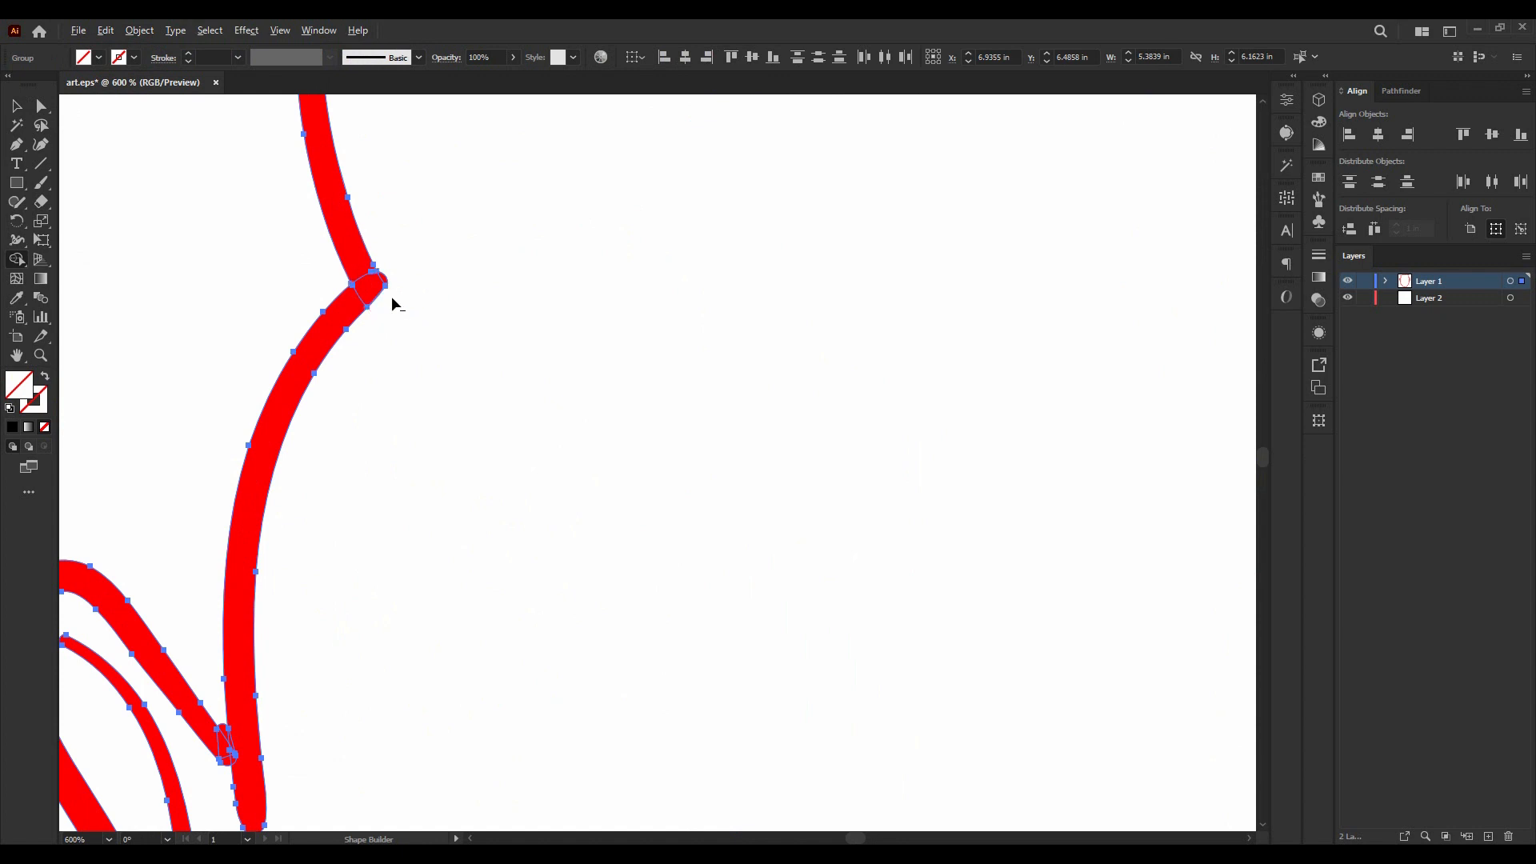
{"action": "scroll", "coordinate": [392, 301], "scroll_direction": "up", "scroll_amount": 3}
{"action": "scroll", "coordinate": [528, 294], "scroll_direction": "down", "scroll_amount": 2}
{"action": "scroll", "coordinate": [415, 240], "scroll_direction": "up", "scroll_amount": 4}
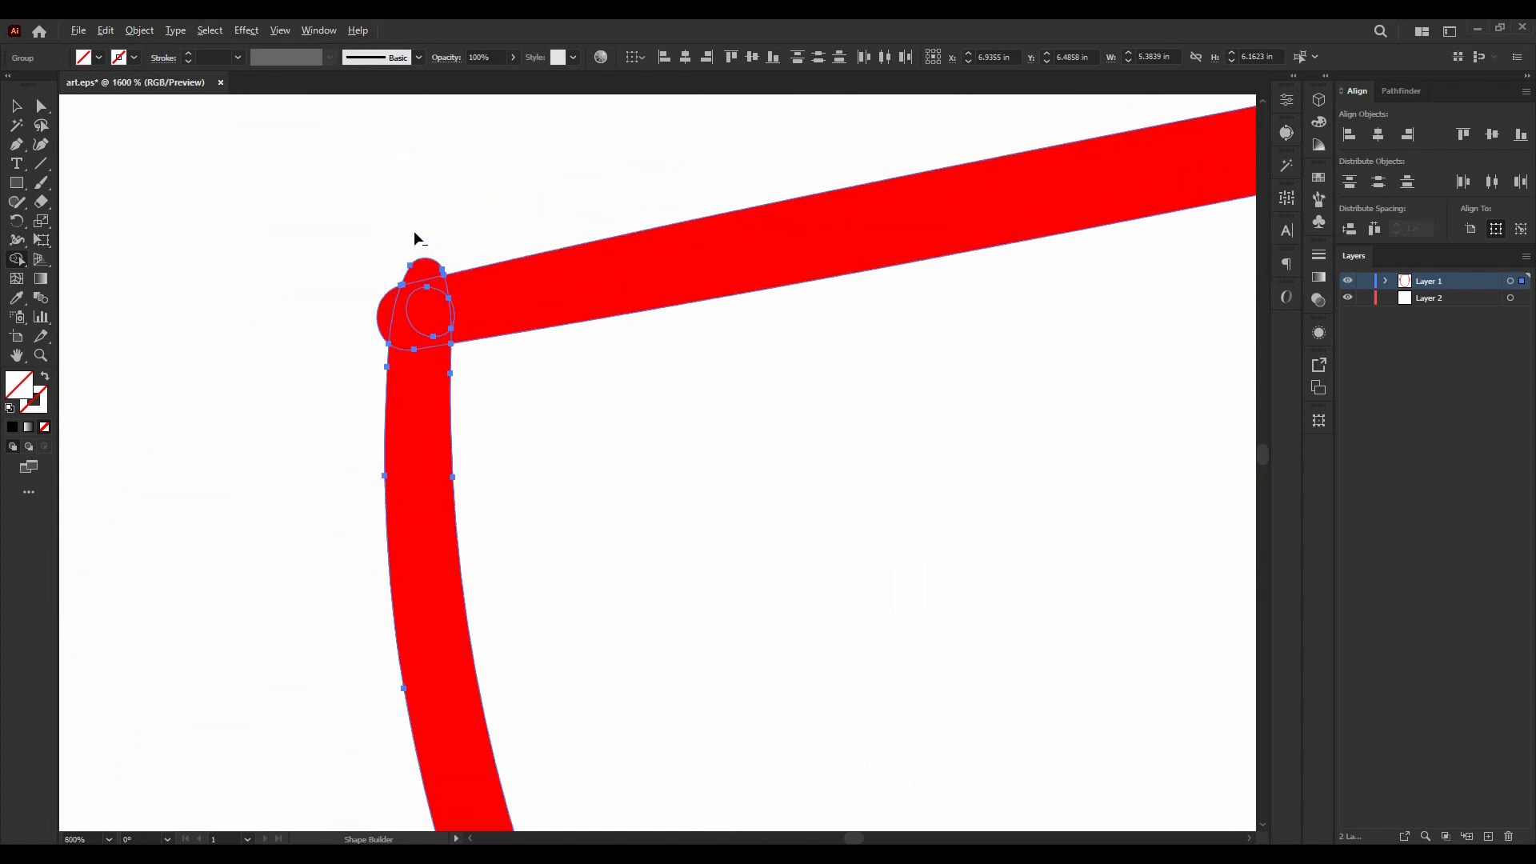
{"action": "scroll", "coordinate": [362, 416], "scroll_direction": "down", "scroll_amount": 10}
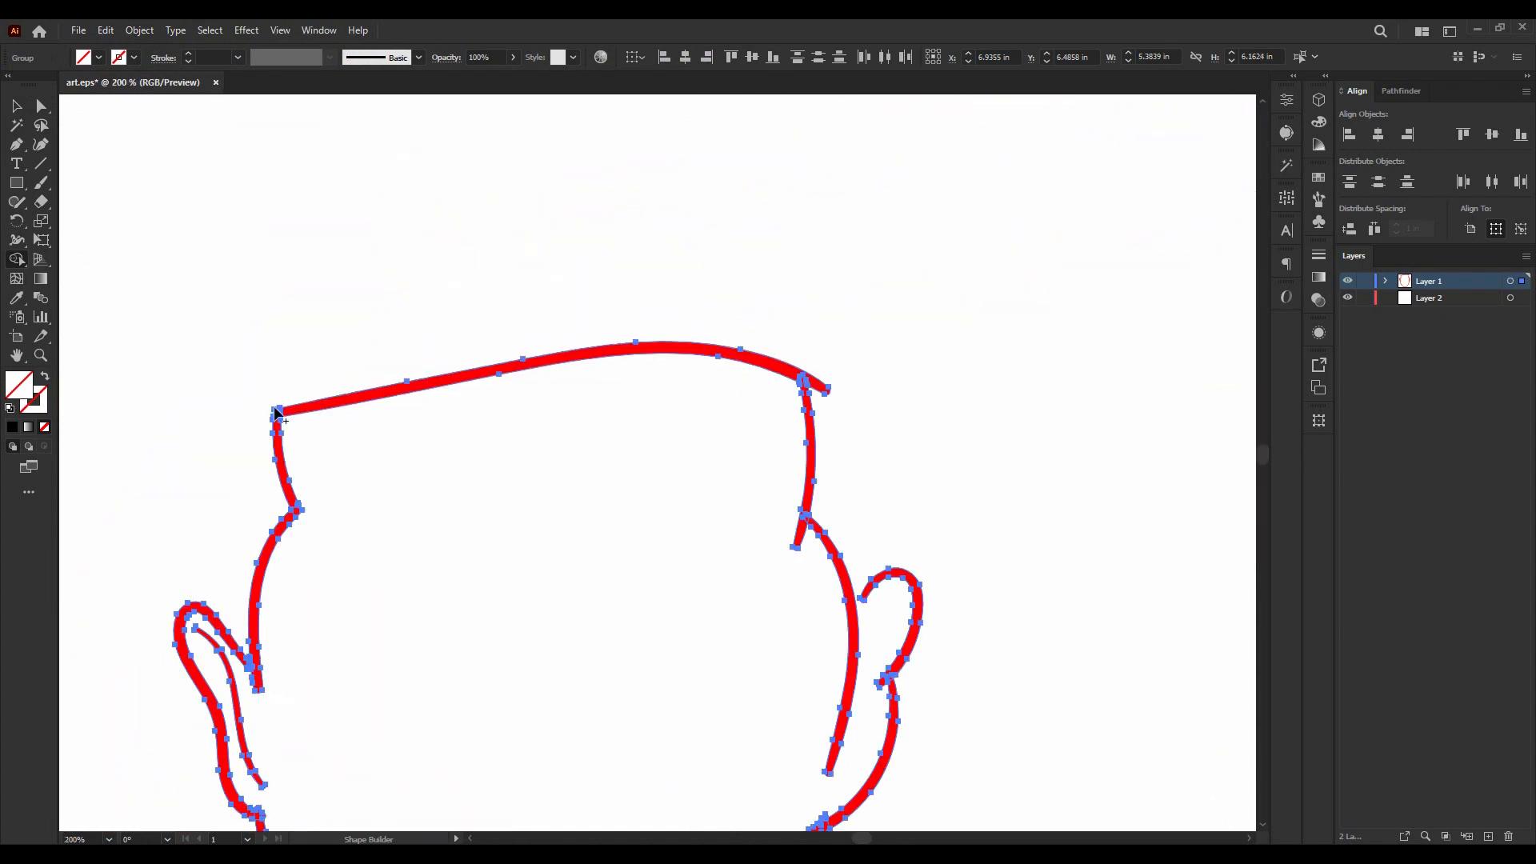
- Nudge the right-hand temple strokes so their ends cross the hairline and the adjoining face edge
{"action": "scroll", "coordinate": [560, 400], "scroll_direction": "up", "scroll_amount": 4}
{"action": "scroll", "coordinate": [560, 324], "scroll_direction": "down", "scroll_amount": 2}
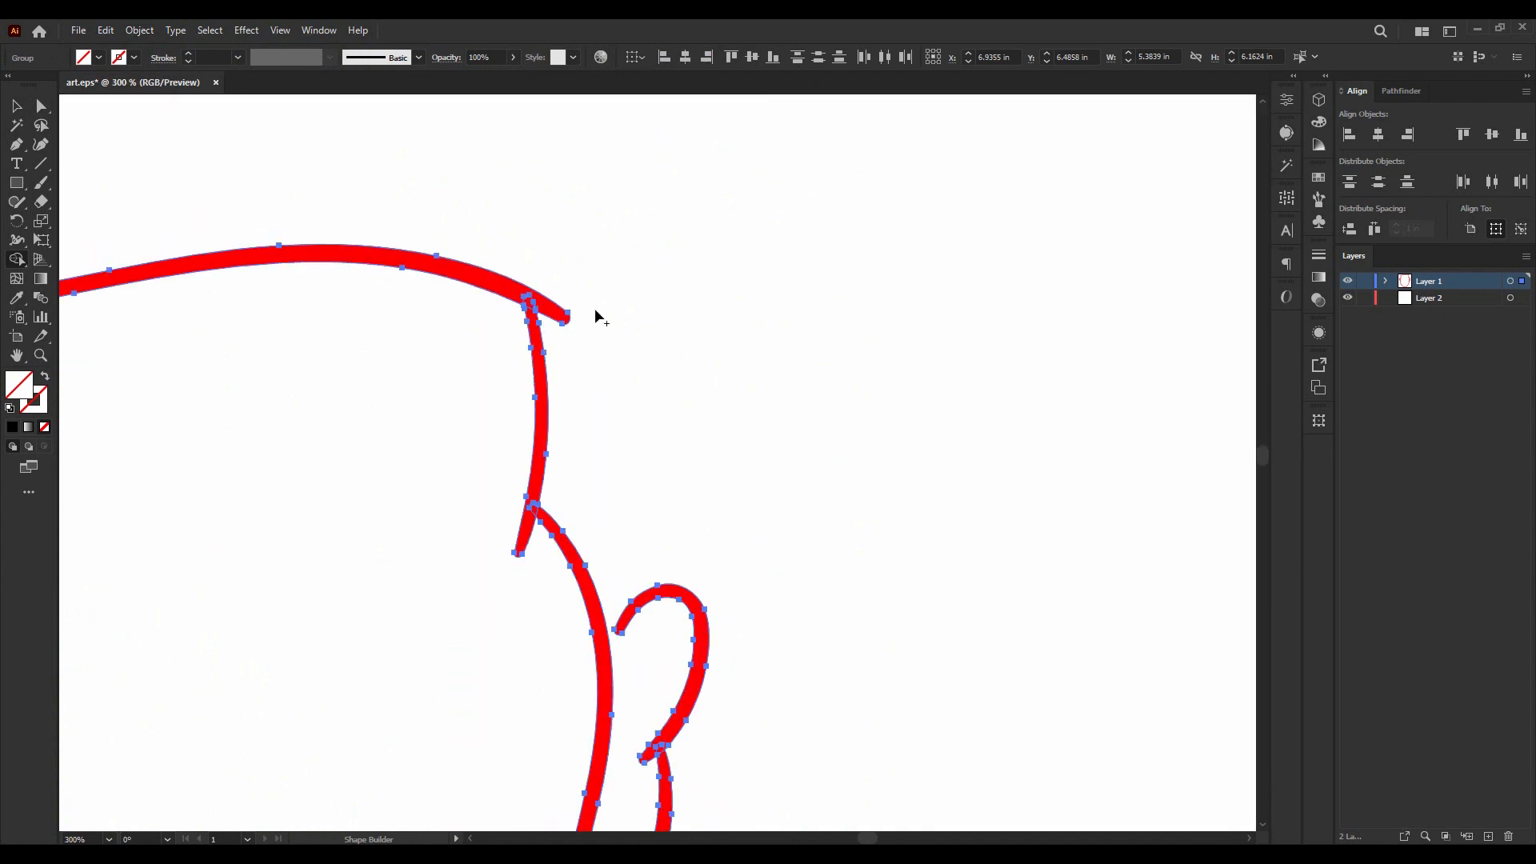
{"action": "scroll", "coordinate": [552, 368], "scroll_direction": "down", "scroll_amount": 2}
{"action": "left_click", "coordinate": [16, 106]}
{"action": "left_click", "coordinate": [579, 219]}
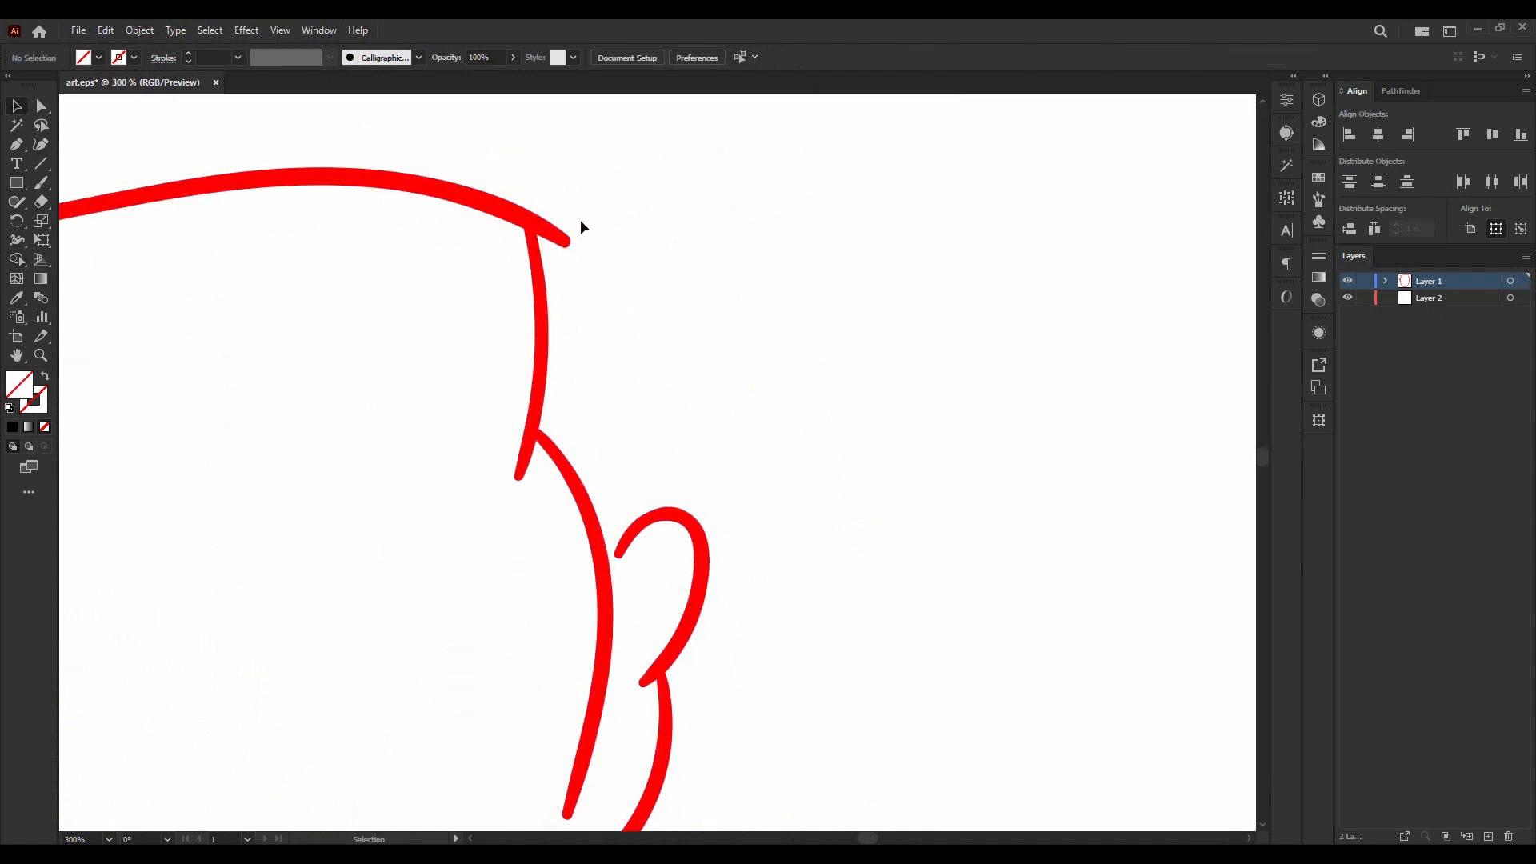
{"action": "scroll", "coordinate": [560, 224], "scroll_direction": "up", "scroll_amount": 3}
{"action": "left_click", "coordinate": [540, 284]}
{"action": "scroll", "coordinate": [536, 308], "scroll_direction": "up", "scroll_amount": 1}
{"action": "scroll", "coordinate": [539, 500], "scroll_direction": "down", "scroll_amount": 1}
{"action": "left_click_drag", "start_coordinate": [536, 491], "coordinate": [552, 469]}
{"action": "left_click", "coordinate": [659, 455]}
{"action": "left_click_drag", "start_coordinate": [531, 536], "coordinate": [543, 536]}
{"action": "left_click", "coordinate": [689, 500]}
- Move the upper curve of the right-hand ear inward until it touches the face edge
{"action": "scroll", "coordinate": [714, 444], "scroll_direction": "down", "scroll_amount": 4}
{"action": "scroll", "coordinate": [739, 381], "scroll_direction": "down", "scroll_amount": 2}
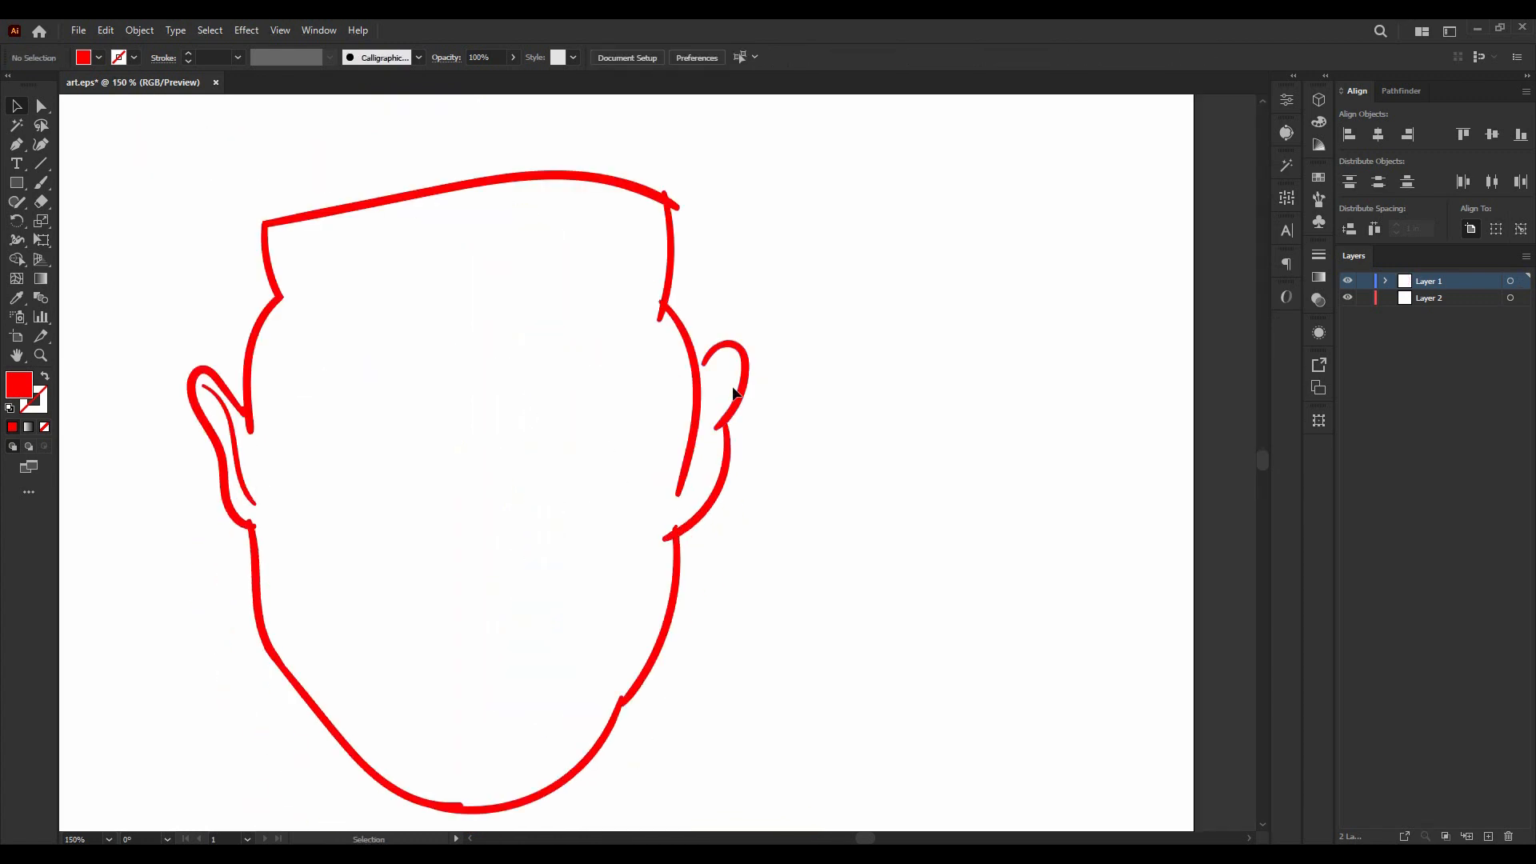
{"action": "scroll", "coordinate": [712, 352], "scroll_direction": "up", "scroll_amount": 2}
{"action": "scroll", "coordinate": [712, 372], "scroll_direction": "up", "scroll_amount": 1}
{"action": "left_click", "coordinate": [708, 388]}
{"action": "left_click", "coordinate": [671, 456]}
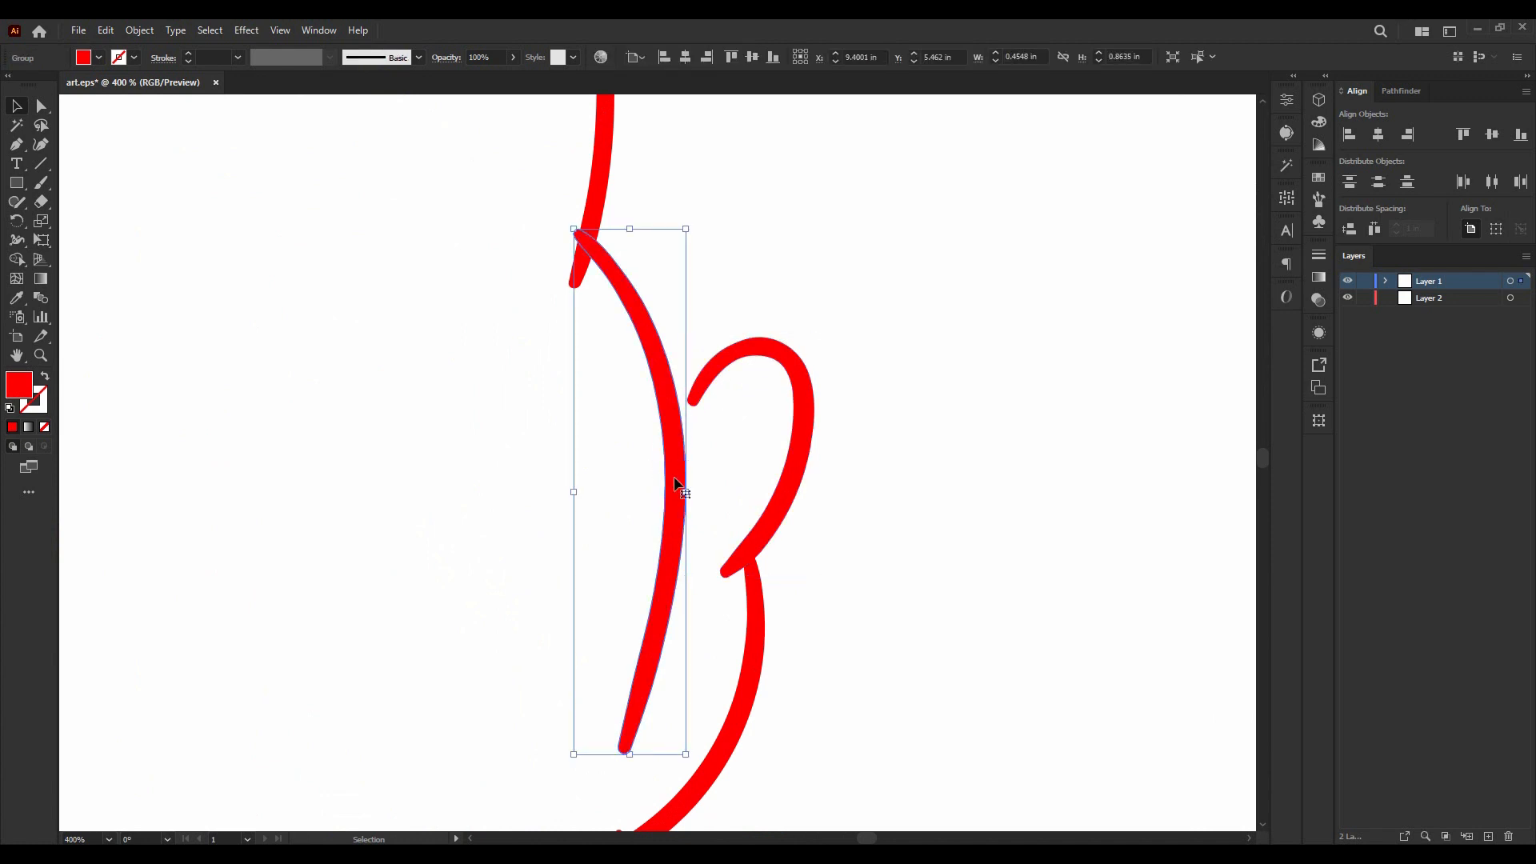
{"action": "scroll", "coordinate": [715, 337], "scroll_direction": "down", "scroll_amount": 1}
{"action": "left_click", "coordinate": [718, 314]}
{"action": "left_click_drag", "start_coordinate": [773, 301], "coordinate": [773, 303]}
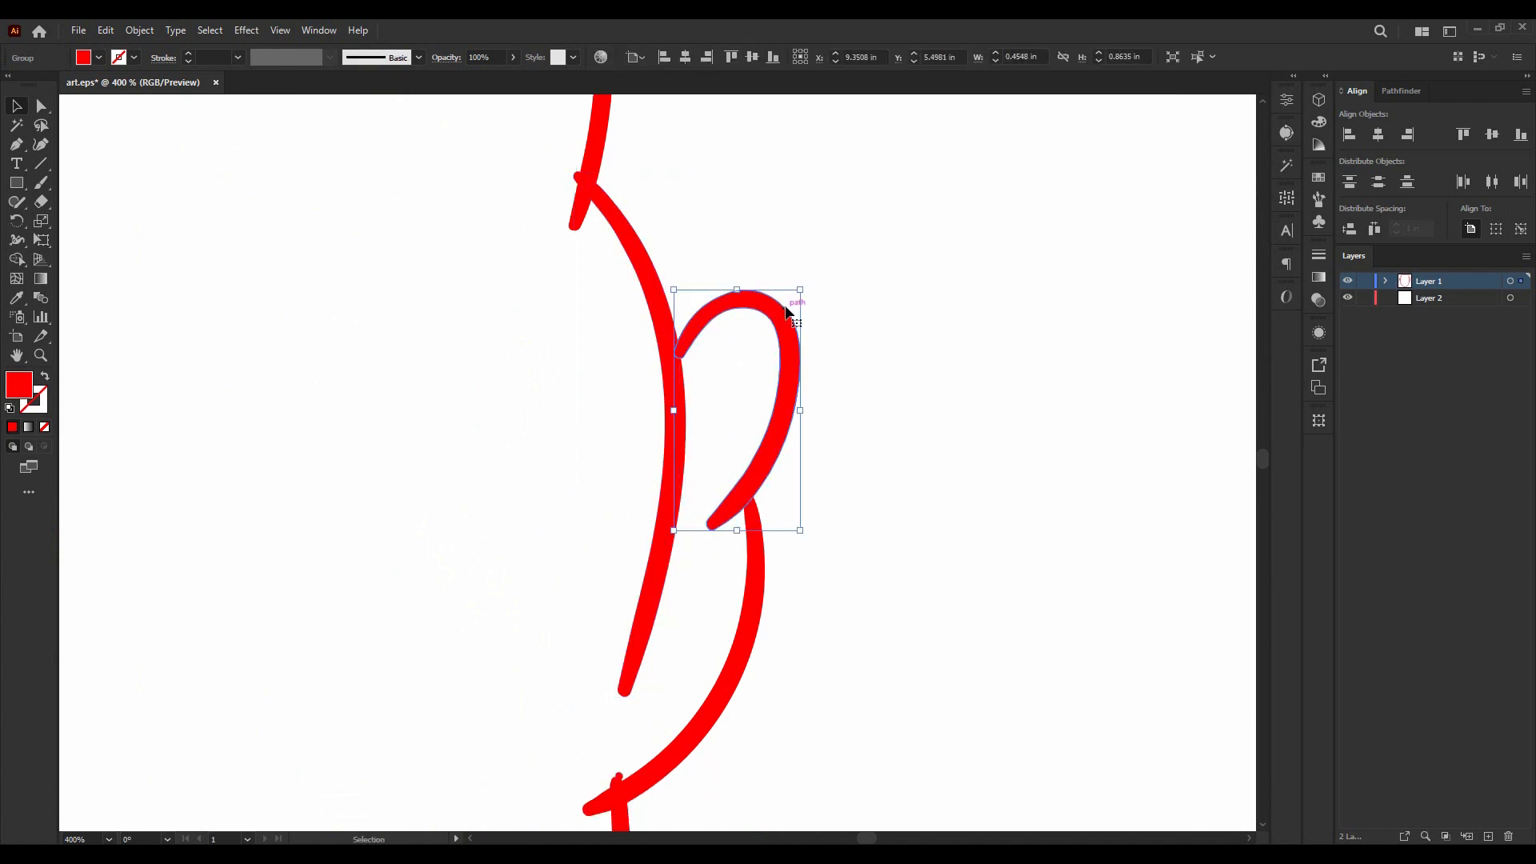
{"action": "left_click", "coordinate": [867, 335]}
- Select the whole face outline and trim the overhanging stroke end at the right-hand temple with the Shape Builder tool
{"action": "scroll", "coordinate": [768, 324], "scroll_direction": "down", "scroll_amount": 3}
{"action": "scroll", "coordinate": [410, 143], "scroll_direction": "down", "scroll_amount": 3}
{"action": "left_click_drag", "start_coordinate": [274, 128], "coordinate": [574, 405]}
{"action": "scroll", "coordinate": [372, 310], "scroll_direction": "up", "scroll_amount": 3}
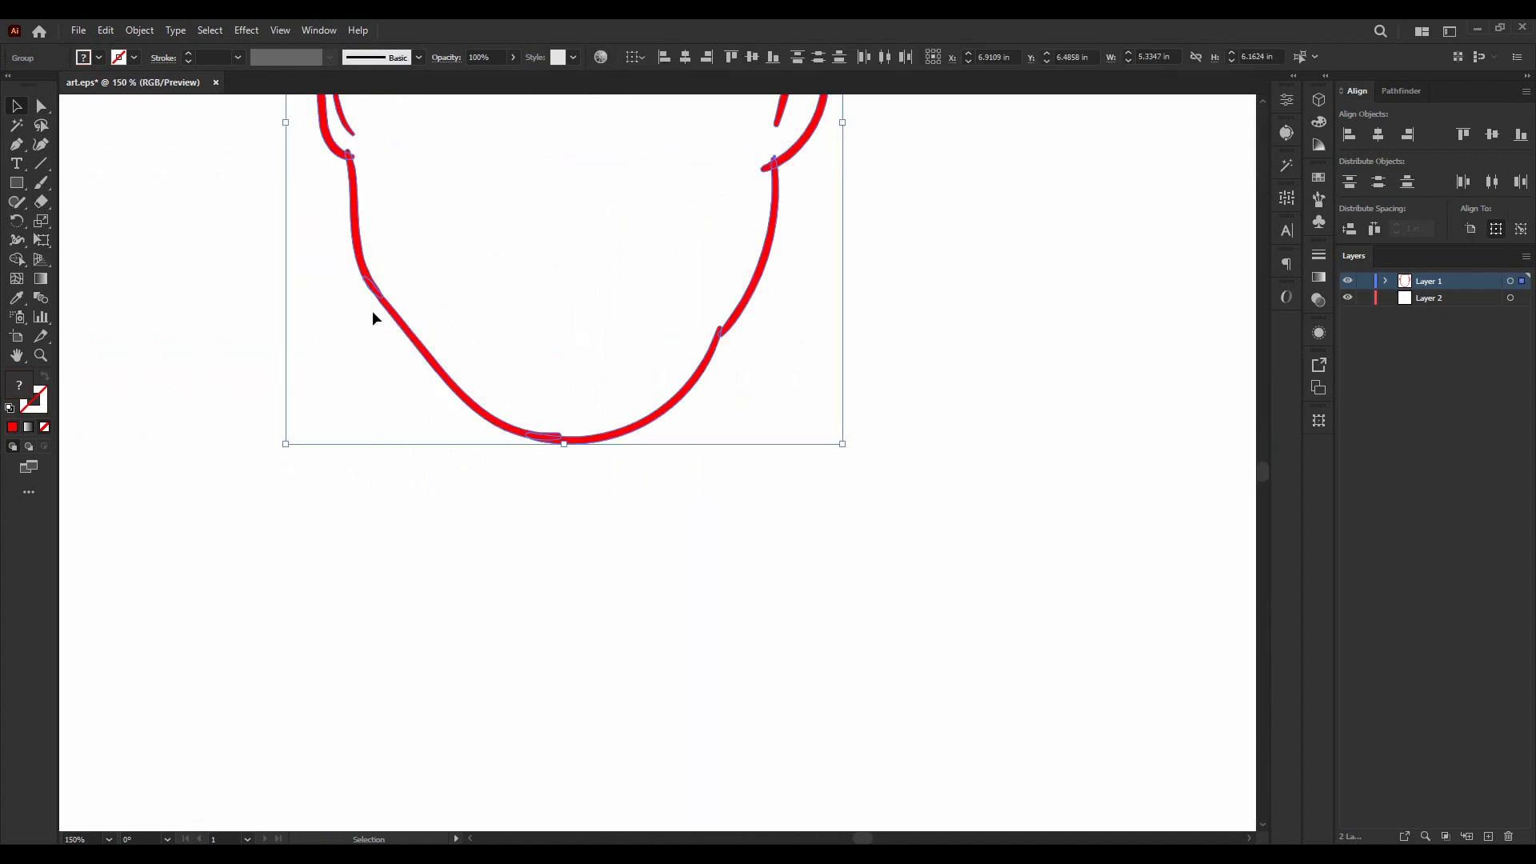
{"action": "key", "text": "shift+m"}
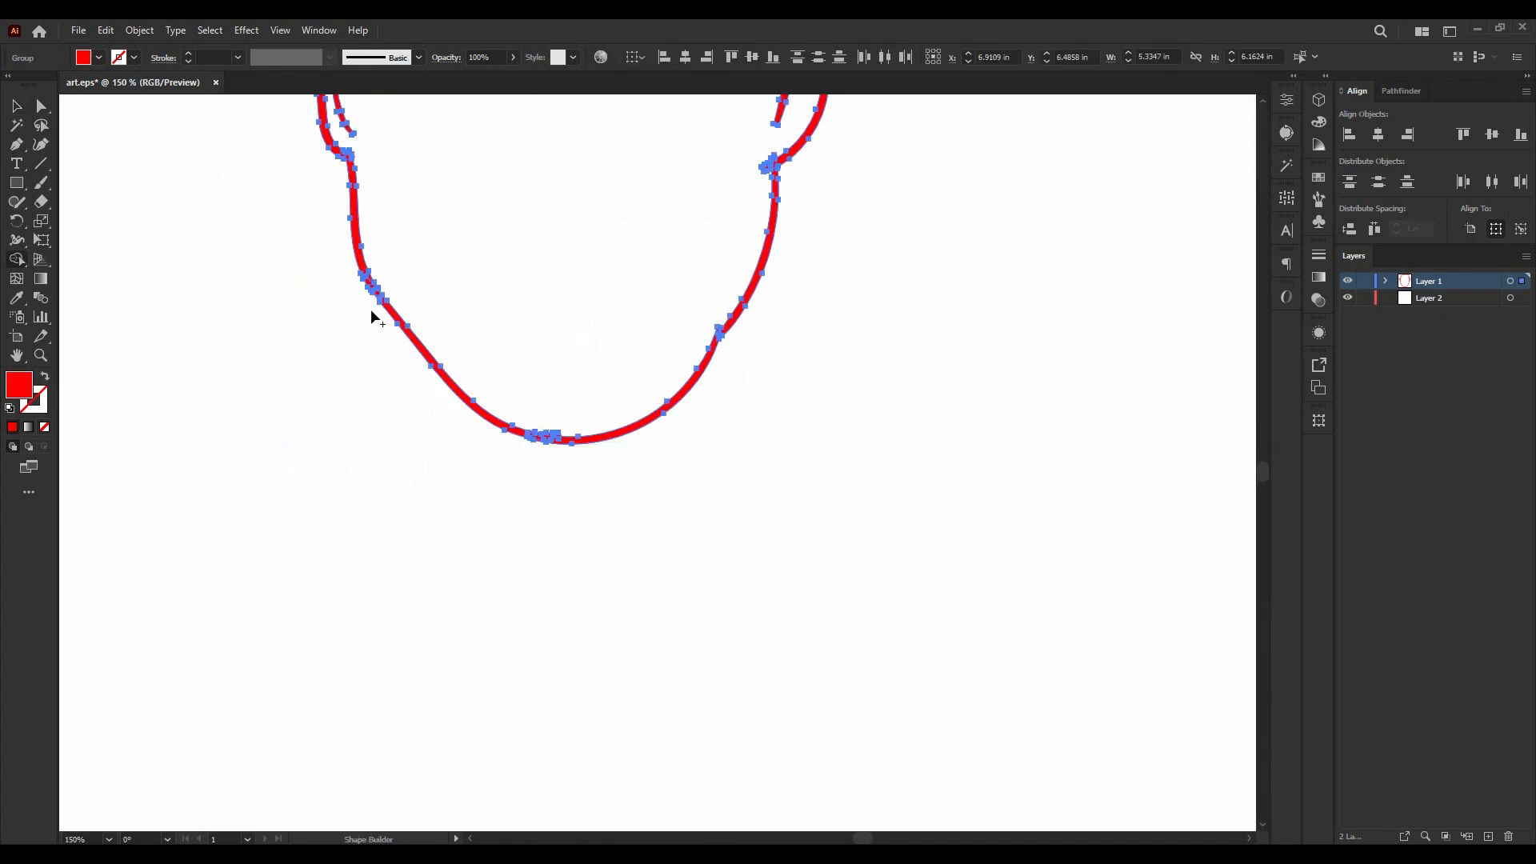
{"action": "scroll", "coordinate": [372, 309], "scroll_direction": "up", "scroll_amount": 3}
{"action": "scroll", "coordinate": [332, 309], "scroll_direction": "up", "scroll_amount": 4}
{"action": "scroll", "coordinate": [380, 503], "scroll_direction": "up", "scroll_amount": 5}
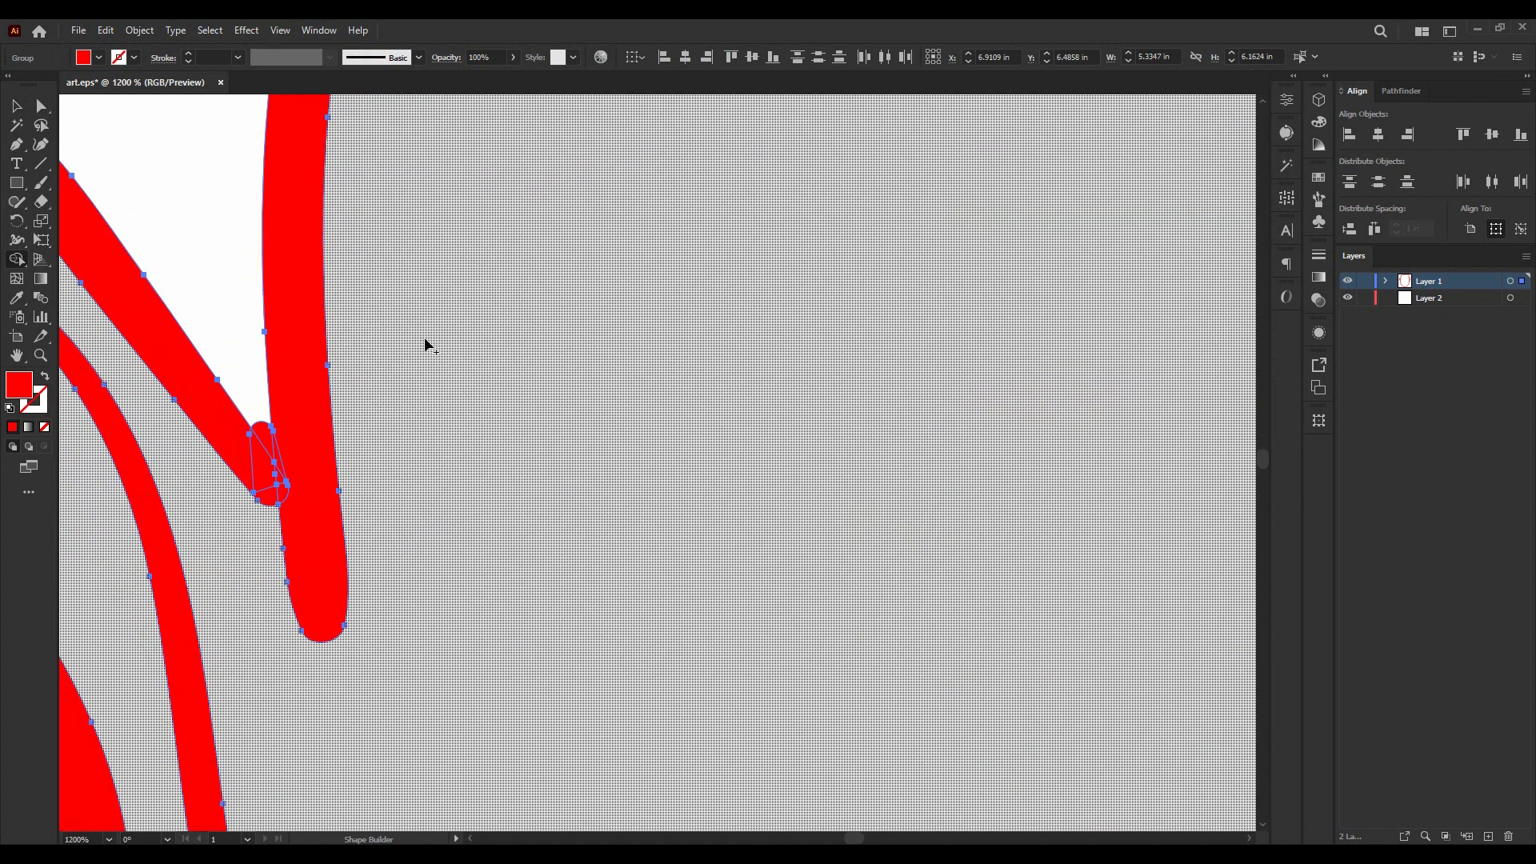
{"action": "scroll", "coordinate": [428, 306], "scroll_direction": "down", "scroll_amount": 4}
{"action": "scroll", "coordinate": [466, 261], "scroll_direction": "up", "scroll_amount": 3}
{"action": "scroll", "coordinate": [418, 242], "scroll_direction": "down", "scroll_amount": 3}
{"action": "scroll", "coordinate": [816, 291], "scroll_direction": "up", "scroll_amount": 8}
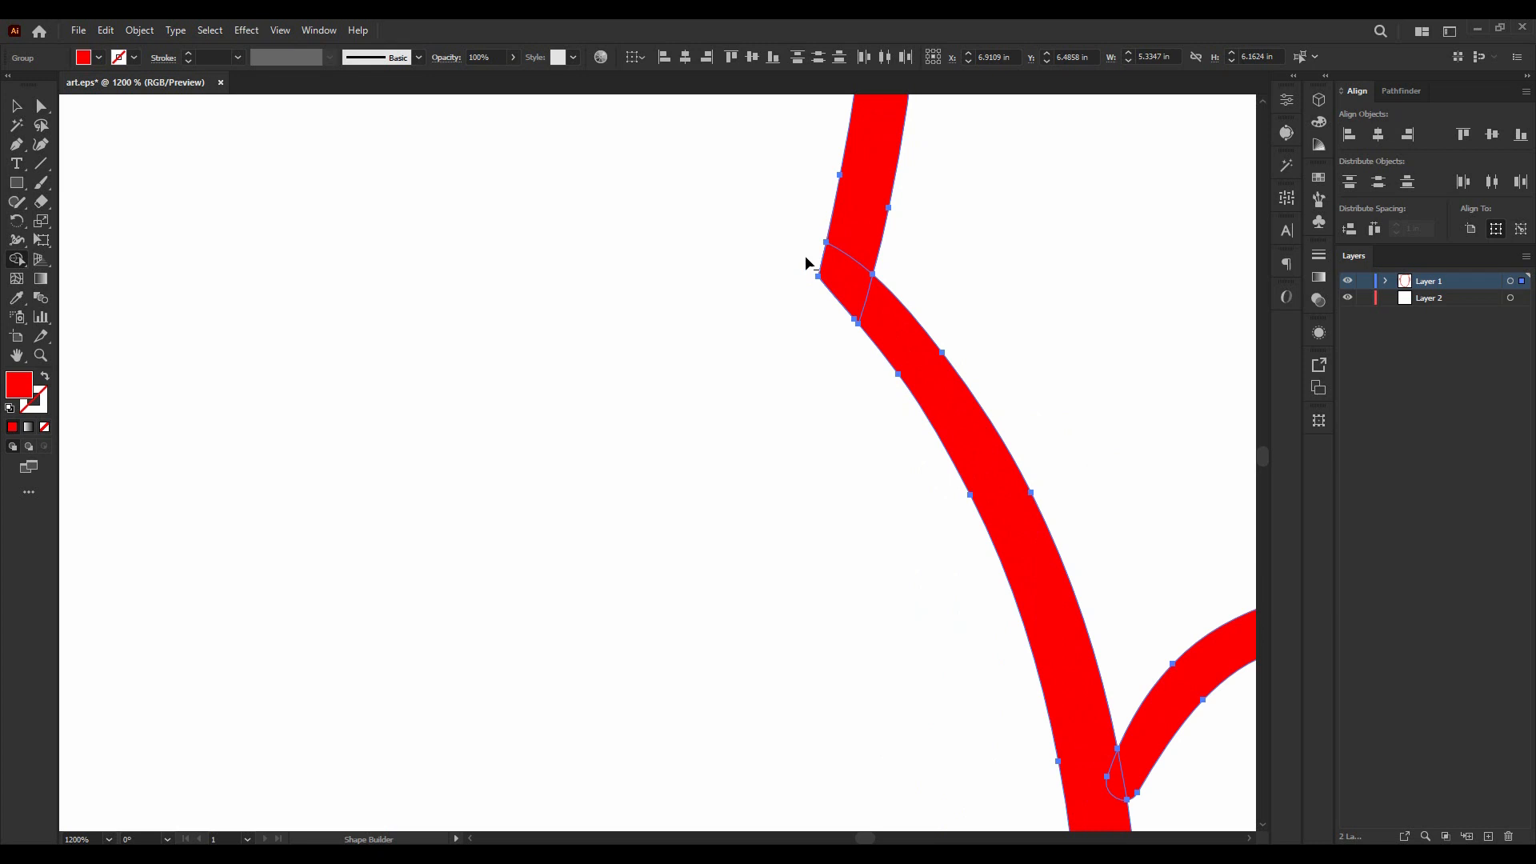
- Trim the hairline's overhang at its right-hand corner and the cheek stub above the right-hand earlobe, and deselect the outline
{"action": "scroll", "coordinate": [804, 256], "scroll_direction": "down", "scroll_amount": 5}
{"action": "scroll", "coordinate": [706, 298], "scroll_direction": "up", "scroll_amount": 5}
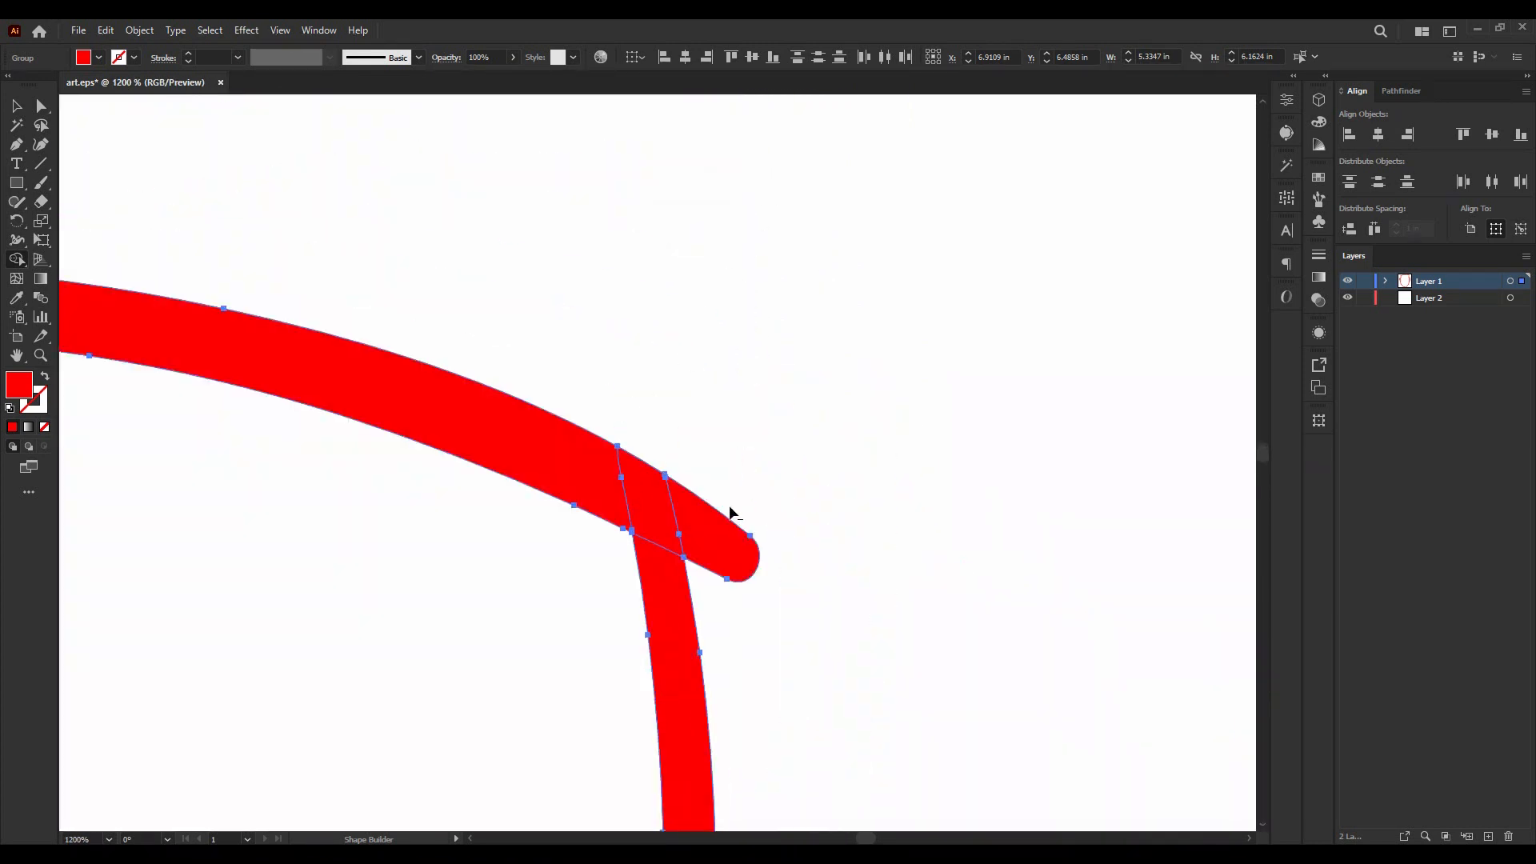
{"action": "scroll", "coordinate": [704, 477], "scroll_direction": "down", "scroll_amount": 8}
{"action": "scroll", "coordinate": [726, 419], "scroll_direction": "up", "scroll_amount": 8}
{"action": "scroll", "coordinate": [708, 428], "scroll_direction": "down", "scroll_amount": 8}
{"action": "scroll", "coordinate": [686, 405], "scroll_direction": "up", "scroll_amount": 3}
{"action": "scroll", "coordinate": [680, 281], "scroll_direction": "up", "scroll_amount": 8}
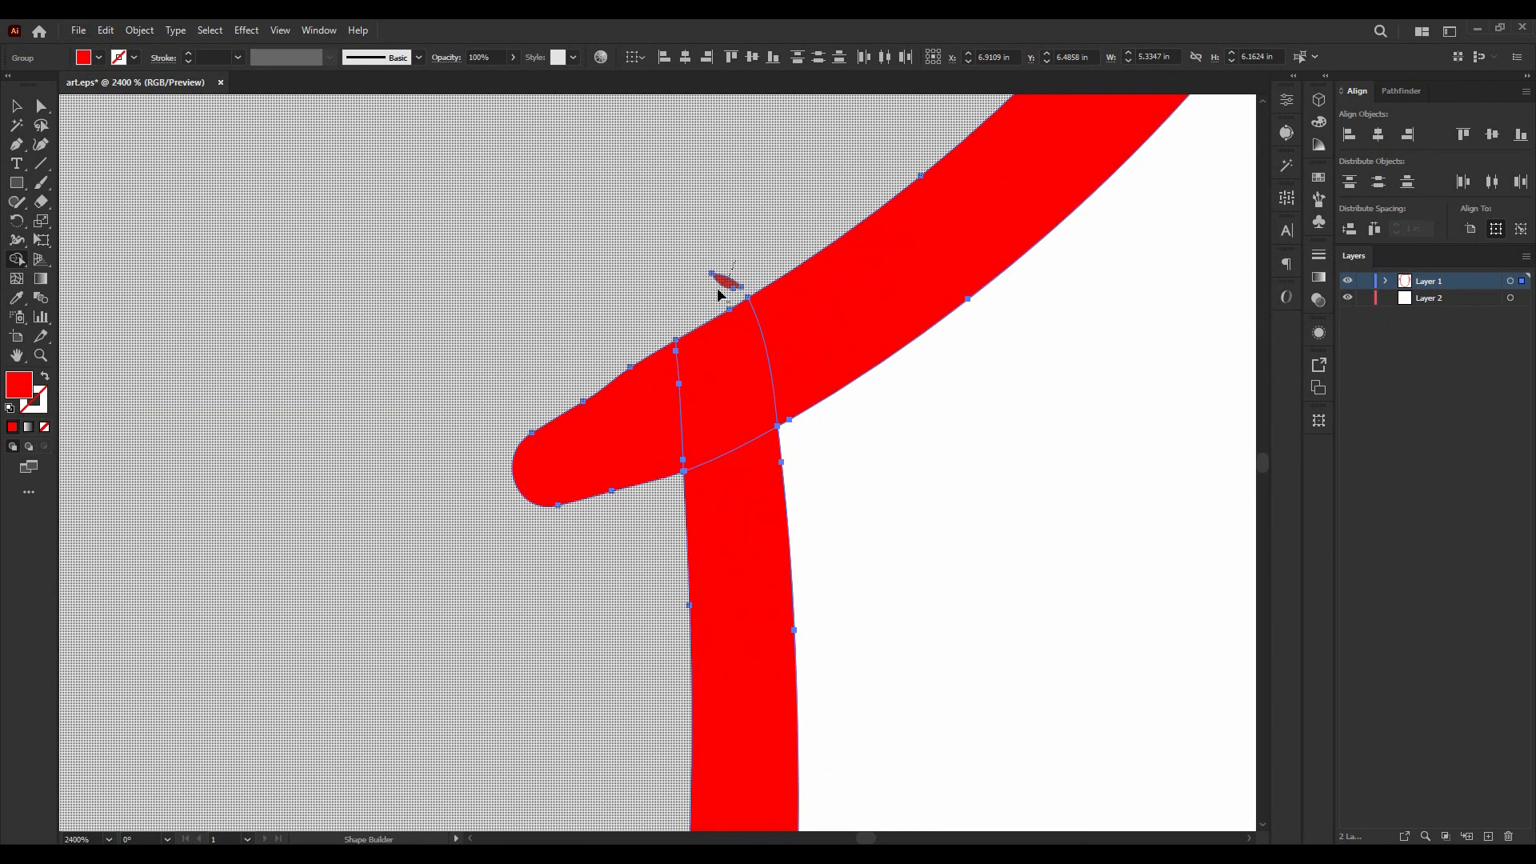
{"action": "scroll", "coordinate": [808, 288], "scroll_direction": "down", "scroll_amount": 10}
{"action": "scroll", "coordinate": [720, 344], "scroll_direction": "up", "scroll_amount": 2}
{"action": "scroll", "coordinate": [698, 336], "scroll_direction": "down", "scroll_amount": 4}
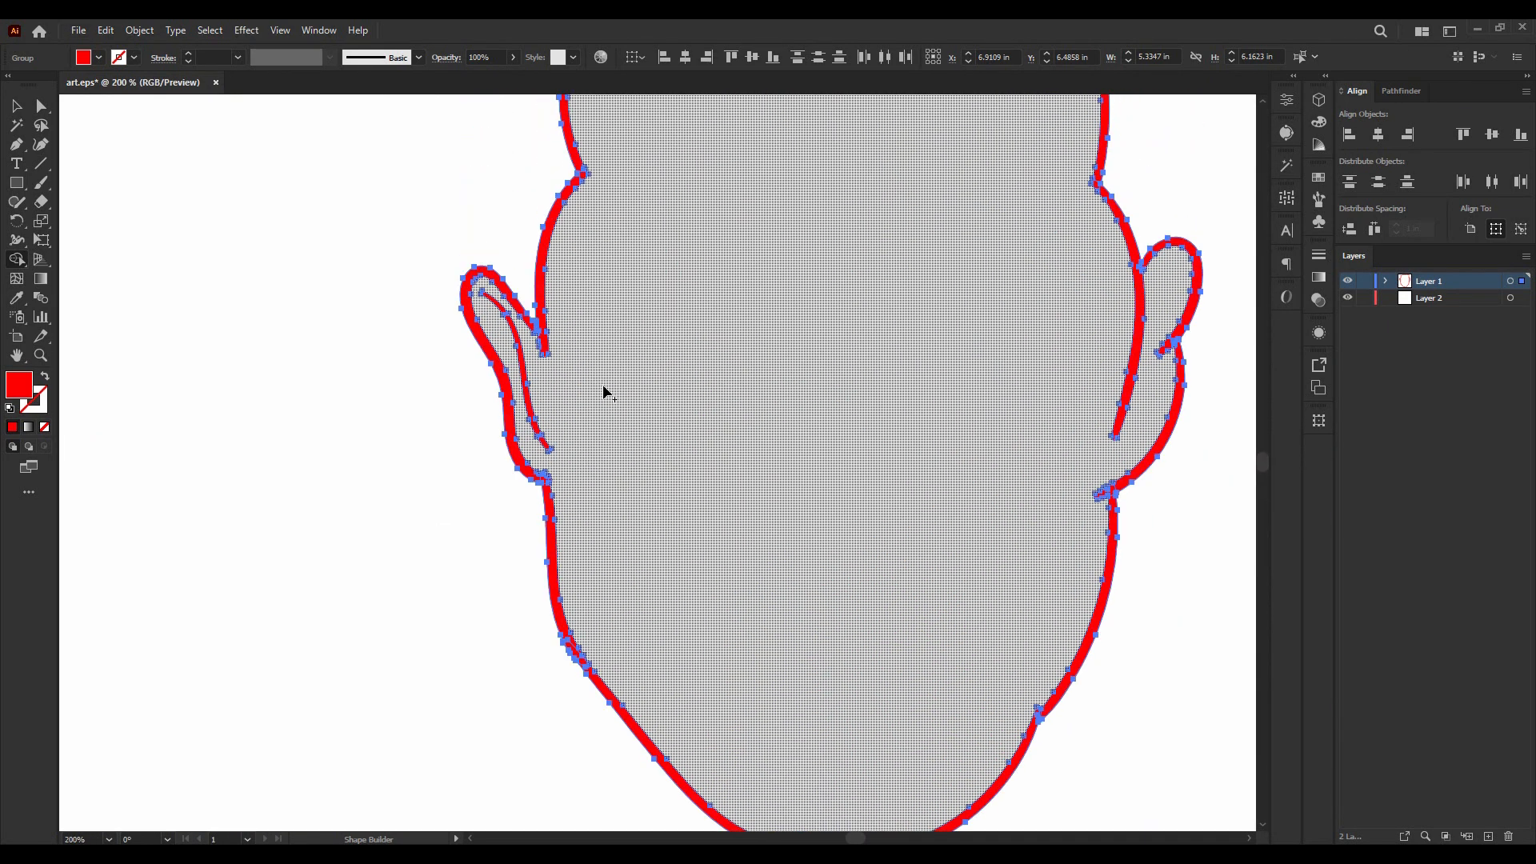
{"action": "left_click", "coordinate": [11, 105]}
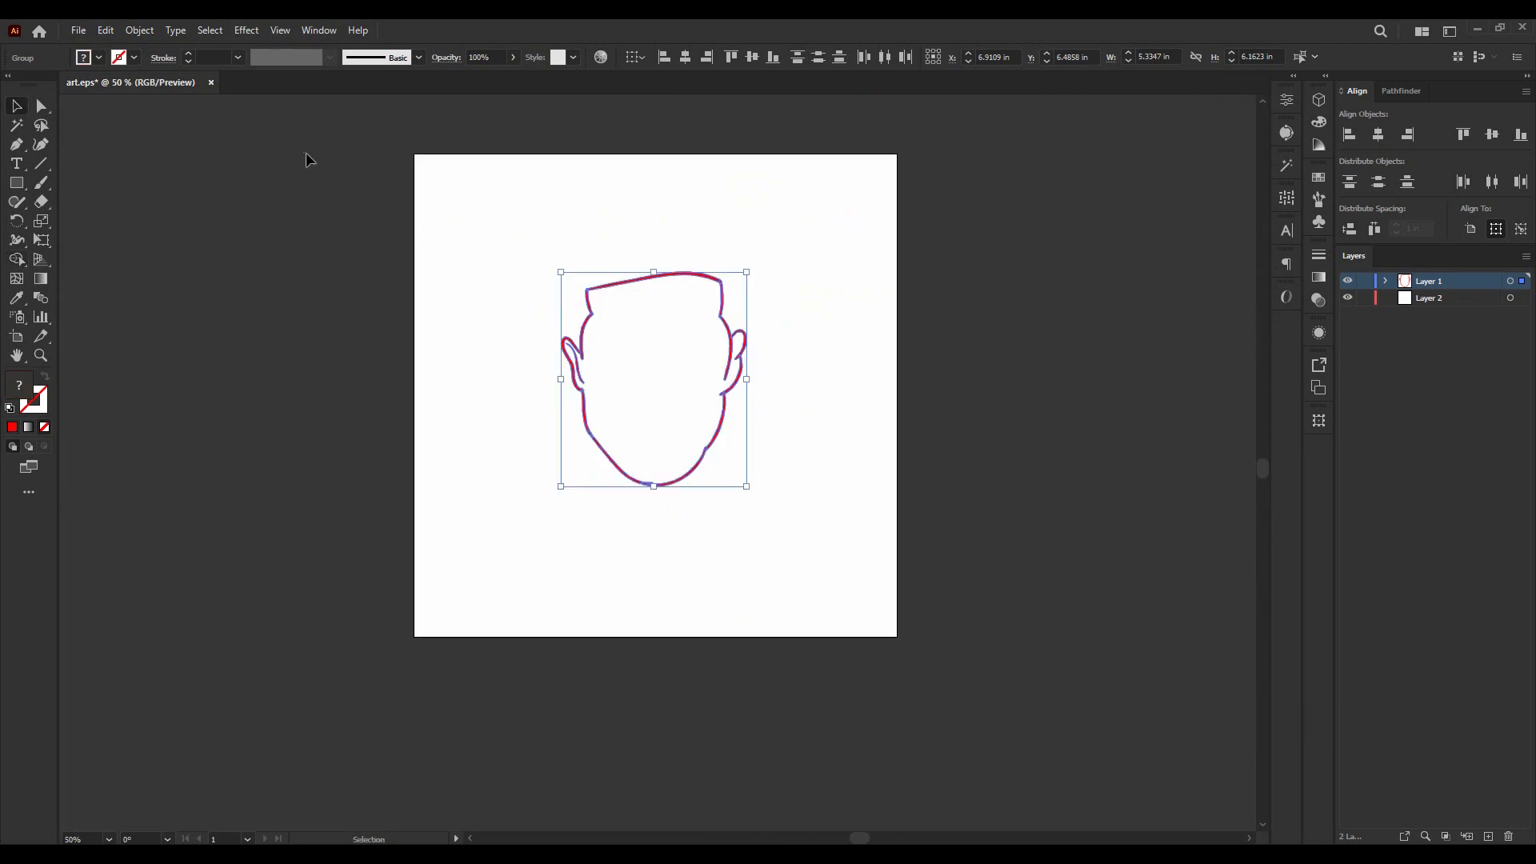
{"action": "left_click", "coordinate": [305, 158]}
- Select the entire red face outline and delete it from the artboard
{"action": "scroll", "coordinate": [651, 247], "scroll_direction": "up", "scroll_amount": 3}
{"action": "scroll", "coordinate": [604, 217], "scroll_direction": "down", "scroll_amount": 4}
{"action": "scroll", "coordinate": [562, 210], "scroll_direction": "up", "scroll_amount": 3}
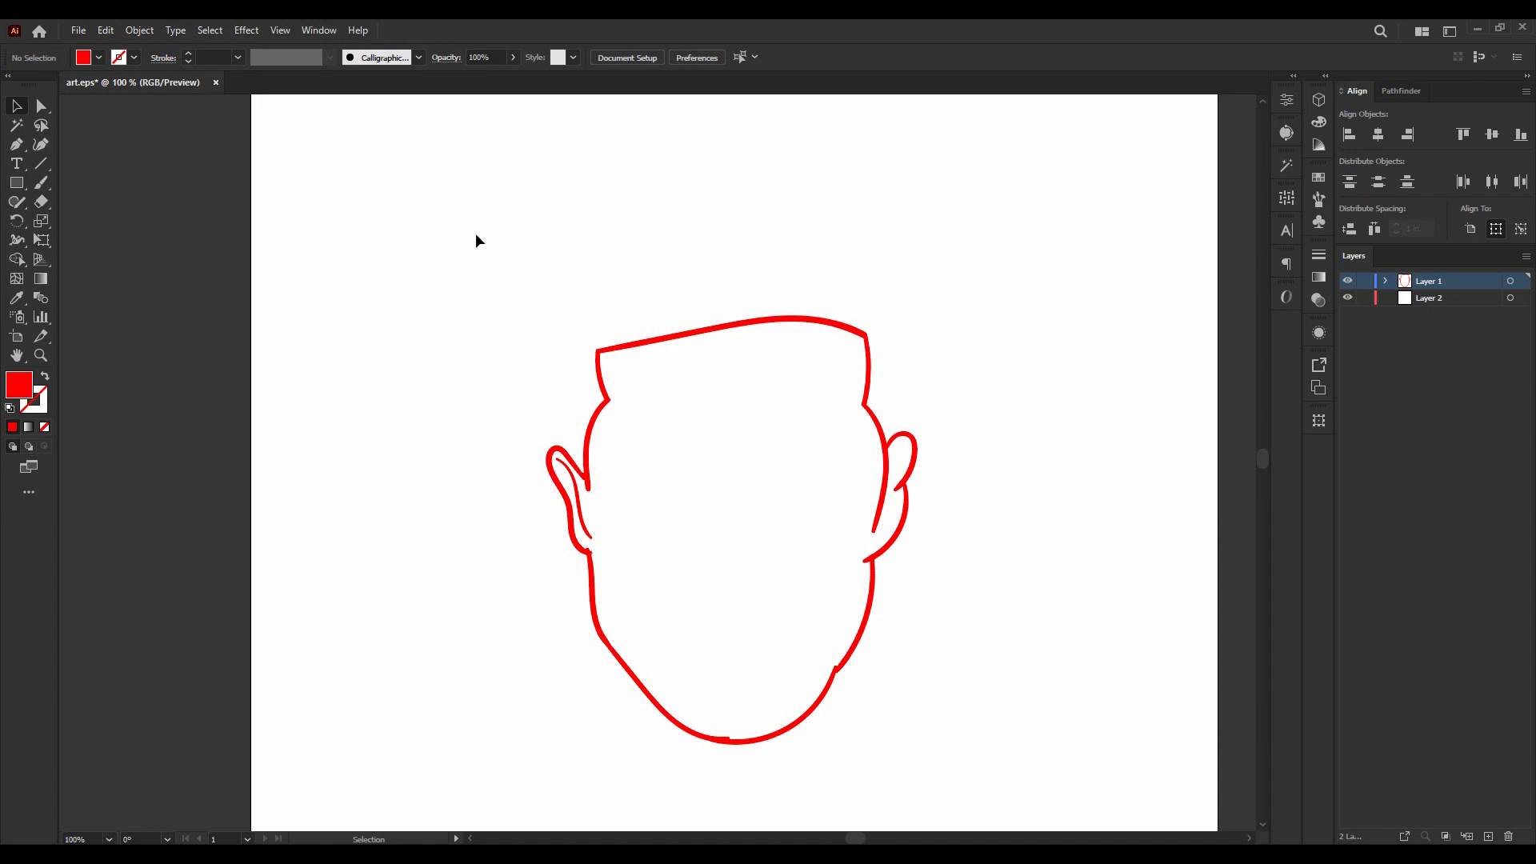
{"action": "scroll", "coordinate": [517, 285], "scroll_direction": "down", "scroll_amount": 2}
{"action": "left_click_drag", "start_coordinate": [507, 232], "coordinate": [977, 727]}
{"action": "key", "text": "Delete"}
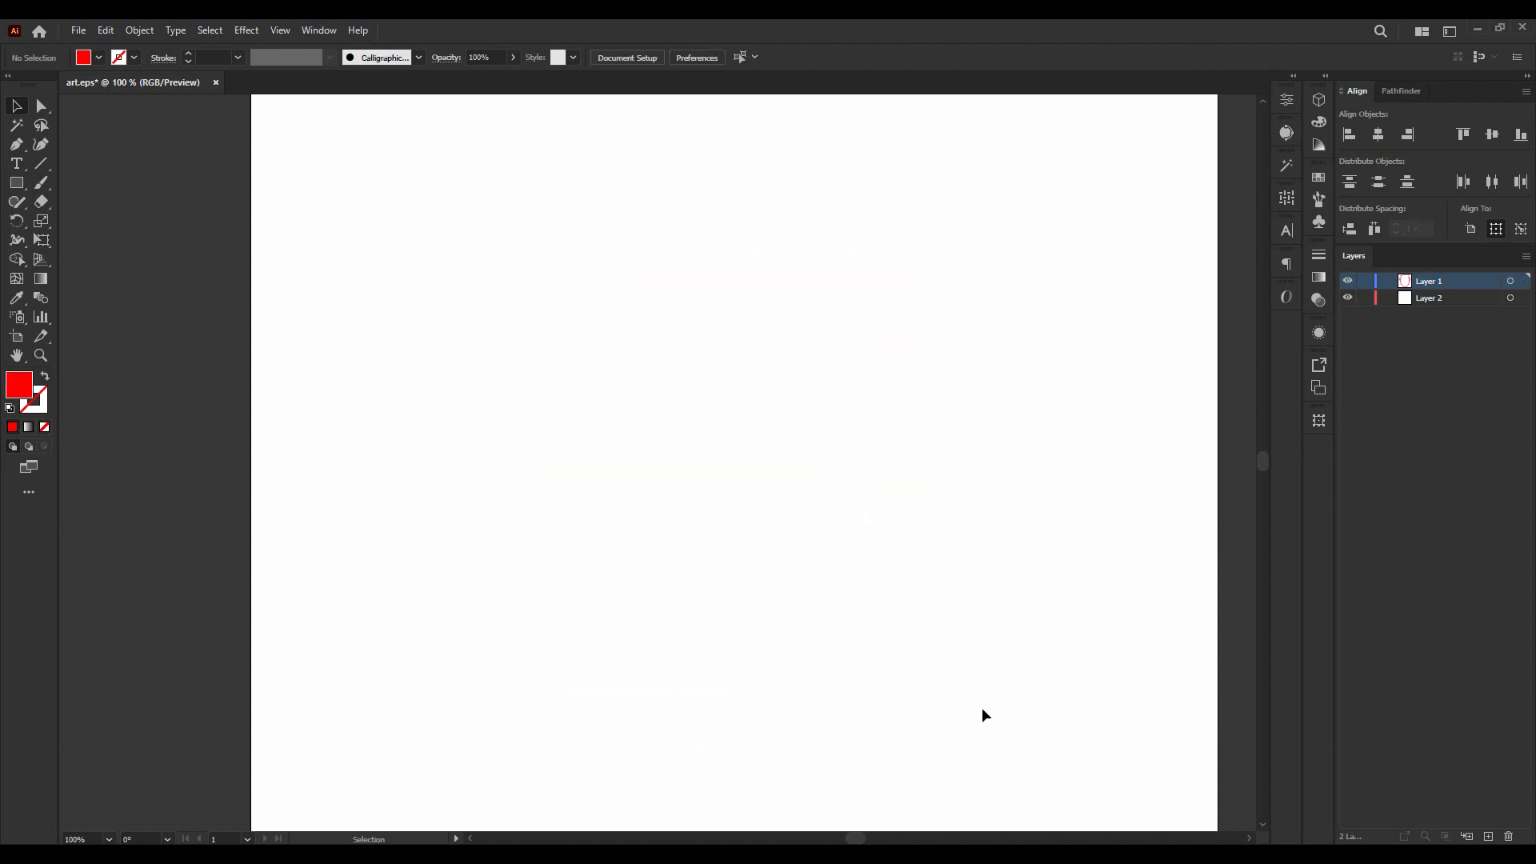
- Switch to the browser and search Google Images for "female face line art"
{"action": "key", "text": "alt+Tab"}
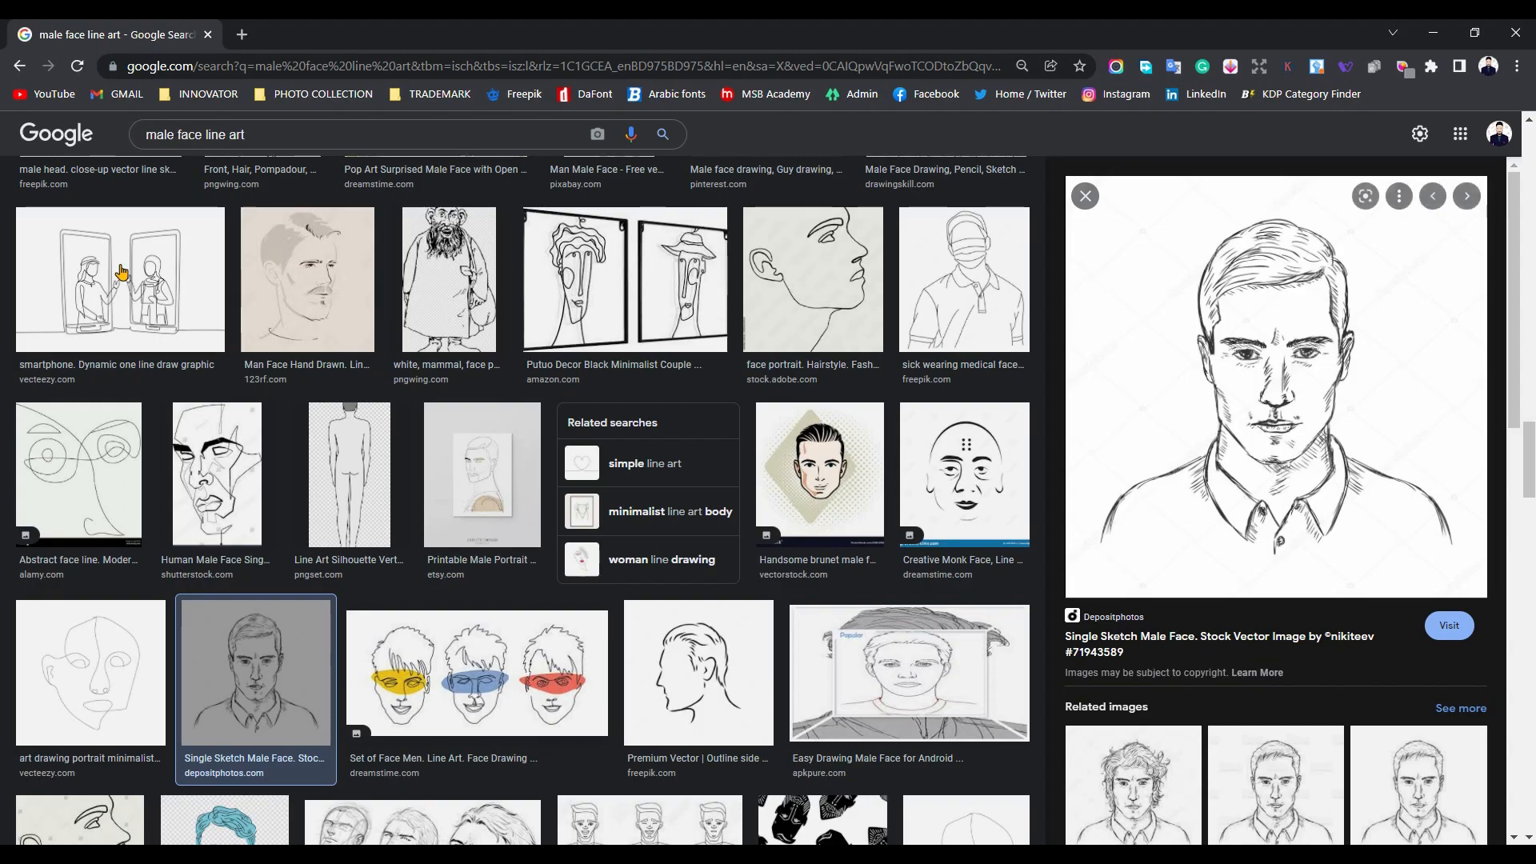
{"action": "left_click", "coordinate": [146, 133]}
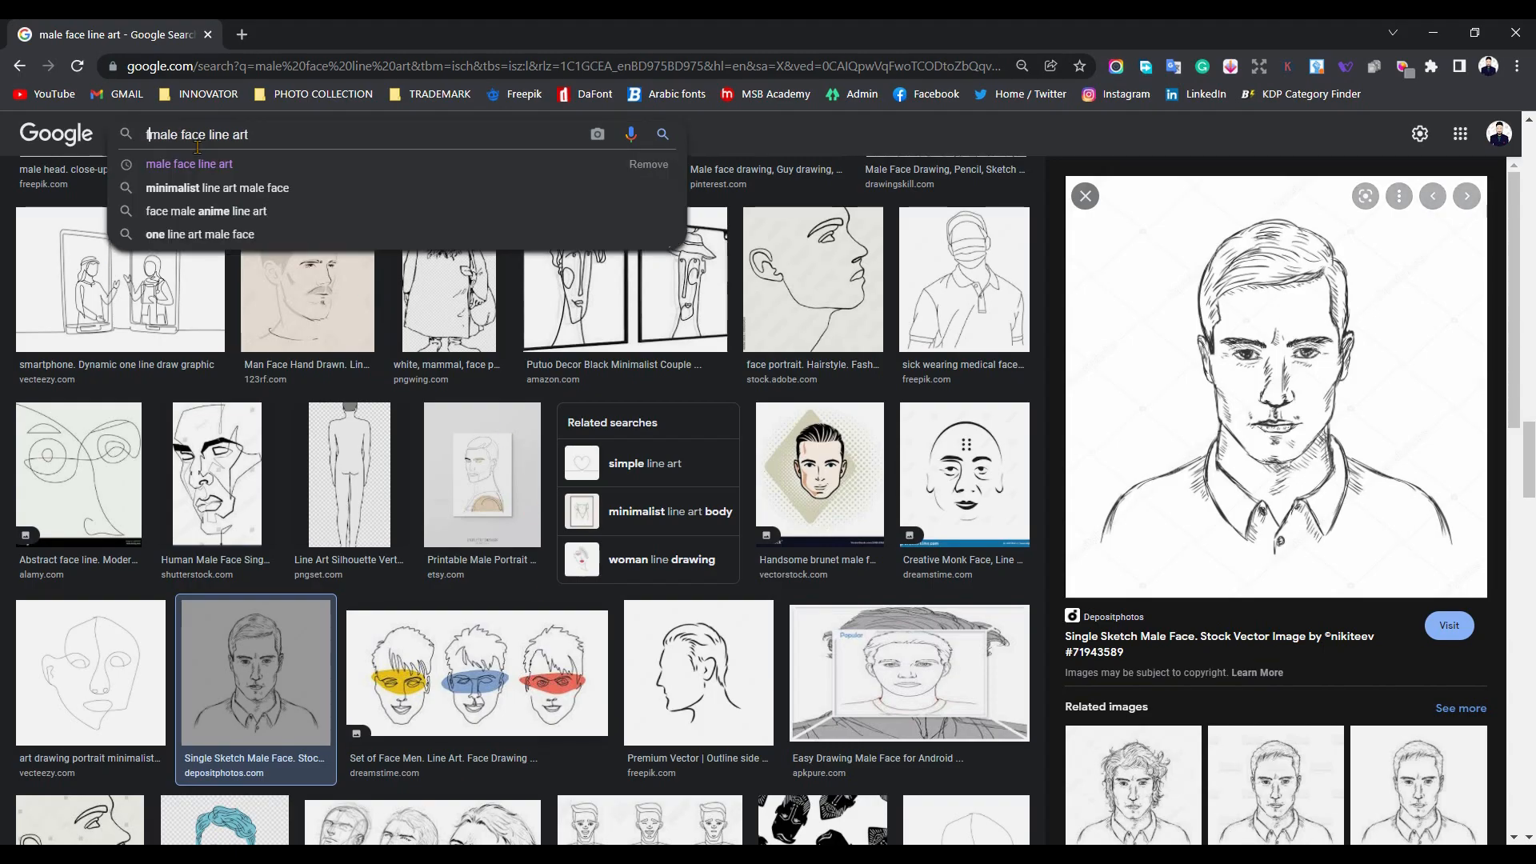
{"action": "type", "text": "fe"}
{"action": "key", "text": "Return"}
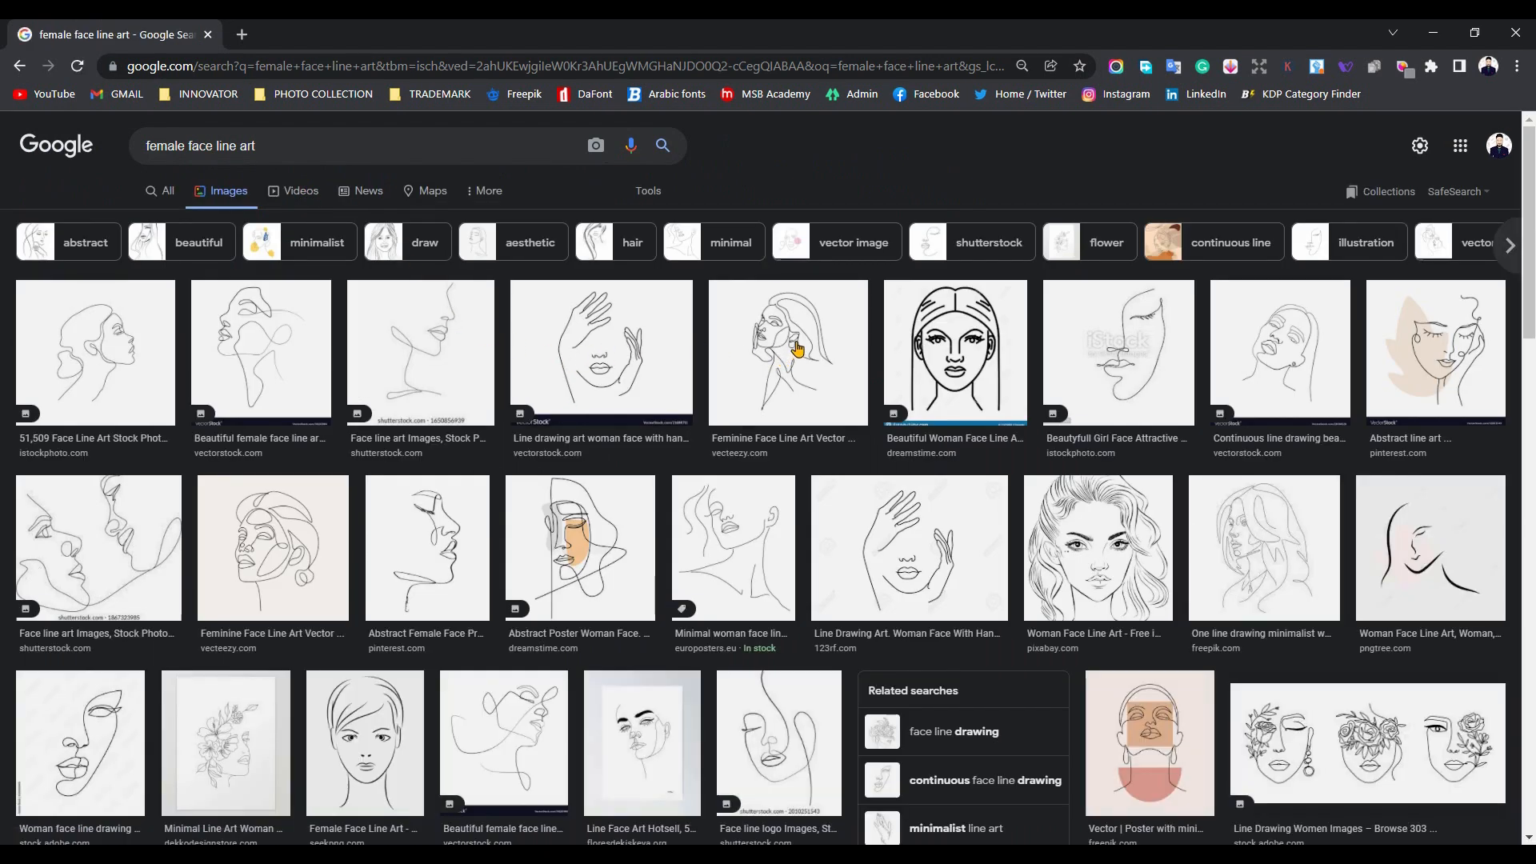
- Browse the image results for a front-facing female face drawing suitable as a tracing reference
{"action": "scroll", "coordinate": [796, 346], "scroll_direction": "down", "scroll_amount": 3}
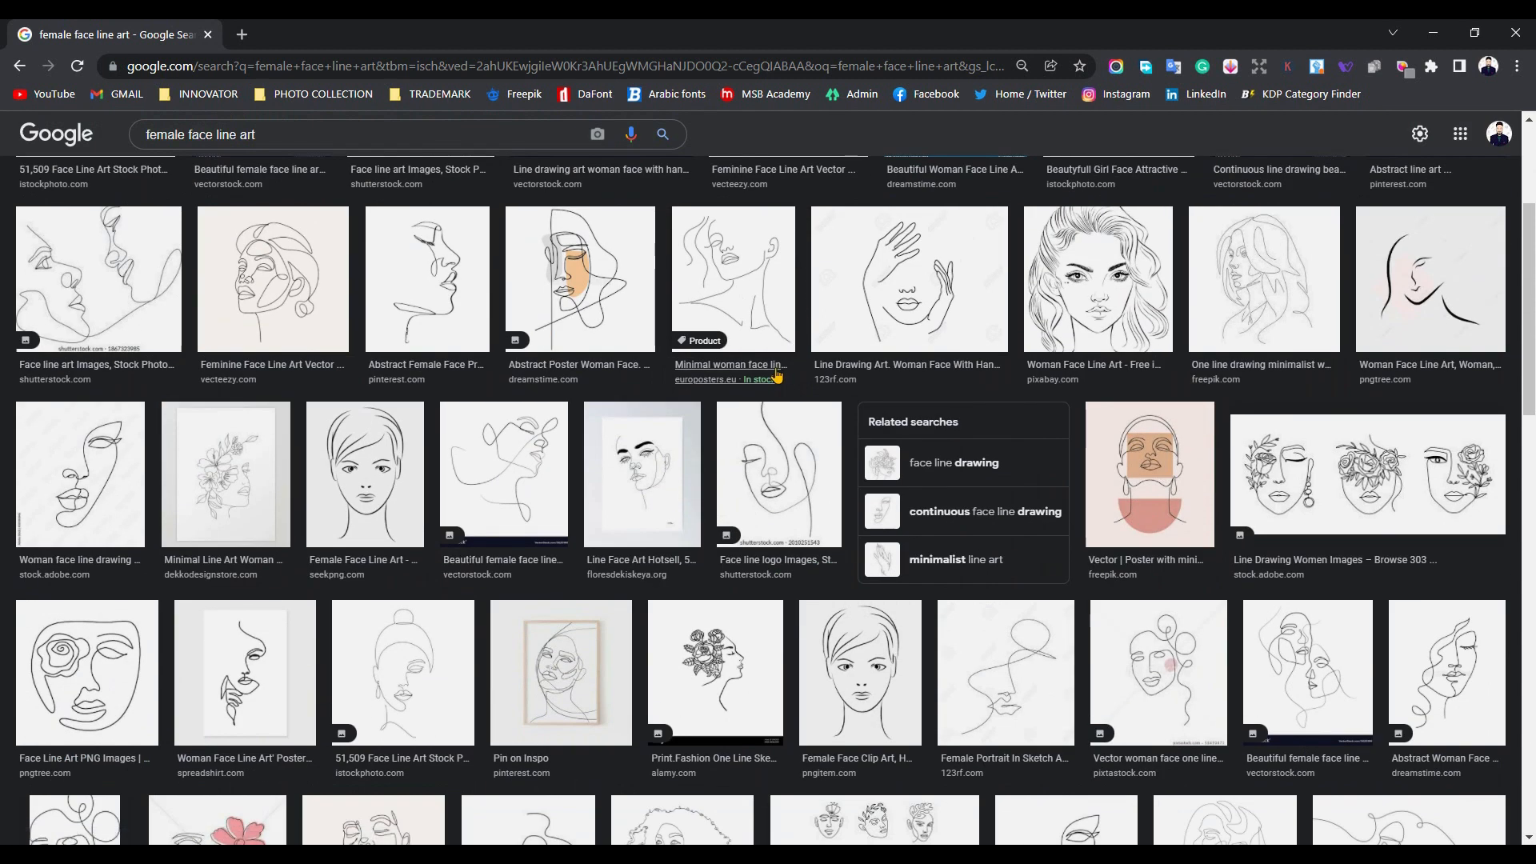
{"action": "scroll", "coordinate": [592, 335], "scroll_direction": "down", "scroll_amount": 4}
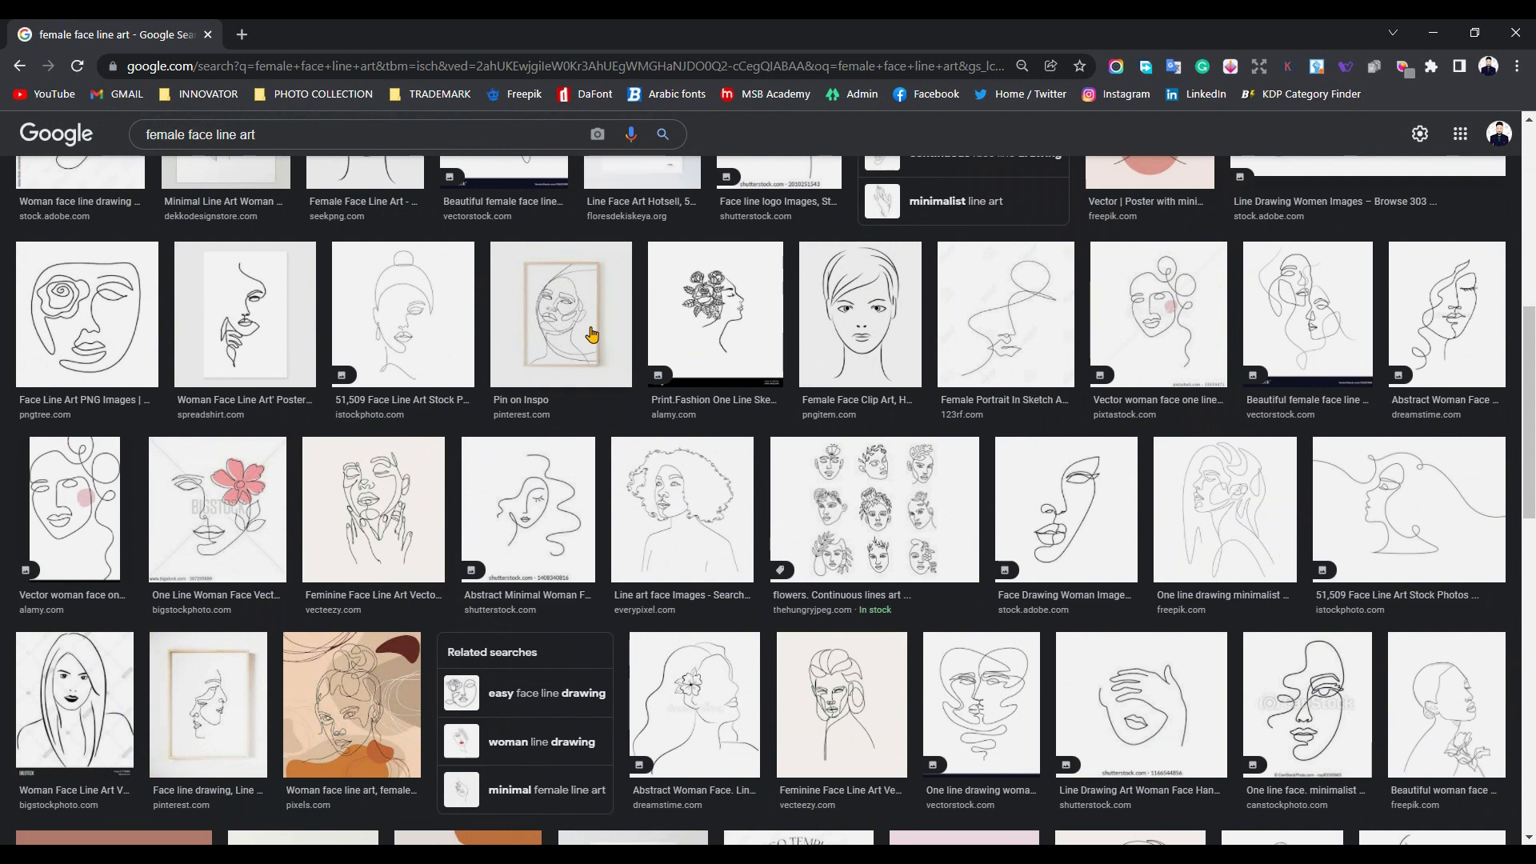
{"action": "scroll", "coordinate": [592, 334], "scroll_direction": "down", "scroll_amount": 4}
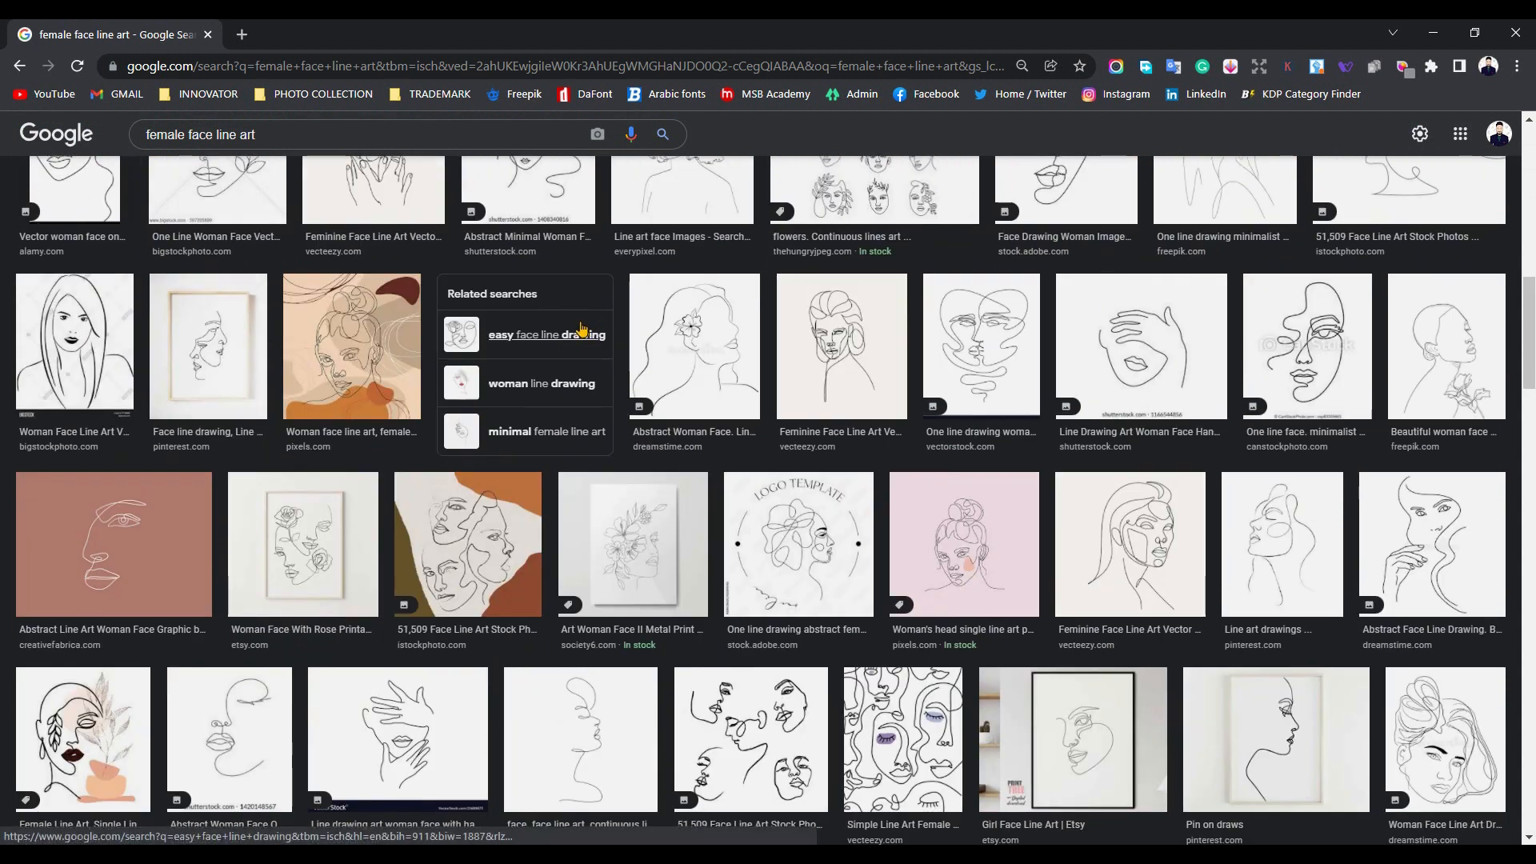
{"action": "scroll", "coordinate": [911, 340], "scroll_direction": "down", "scroll_amount": 1}
{"action": "scroll", "coordinate": [911, 340], "scroll_direction": "down", "scroll_amount": 7}
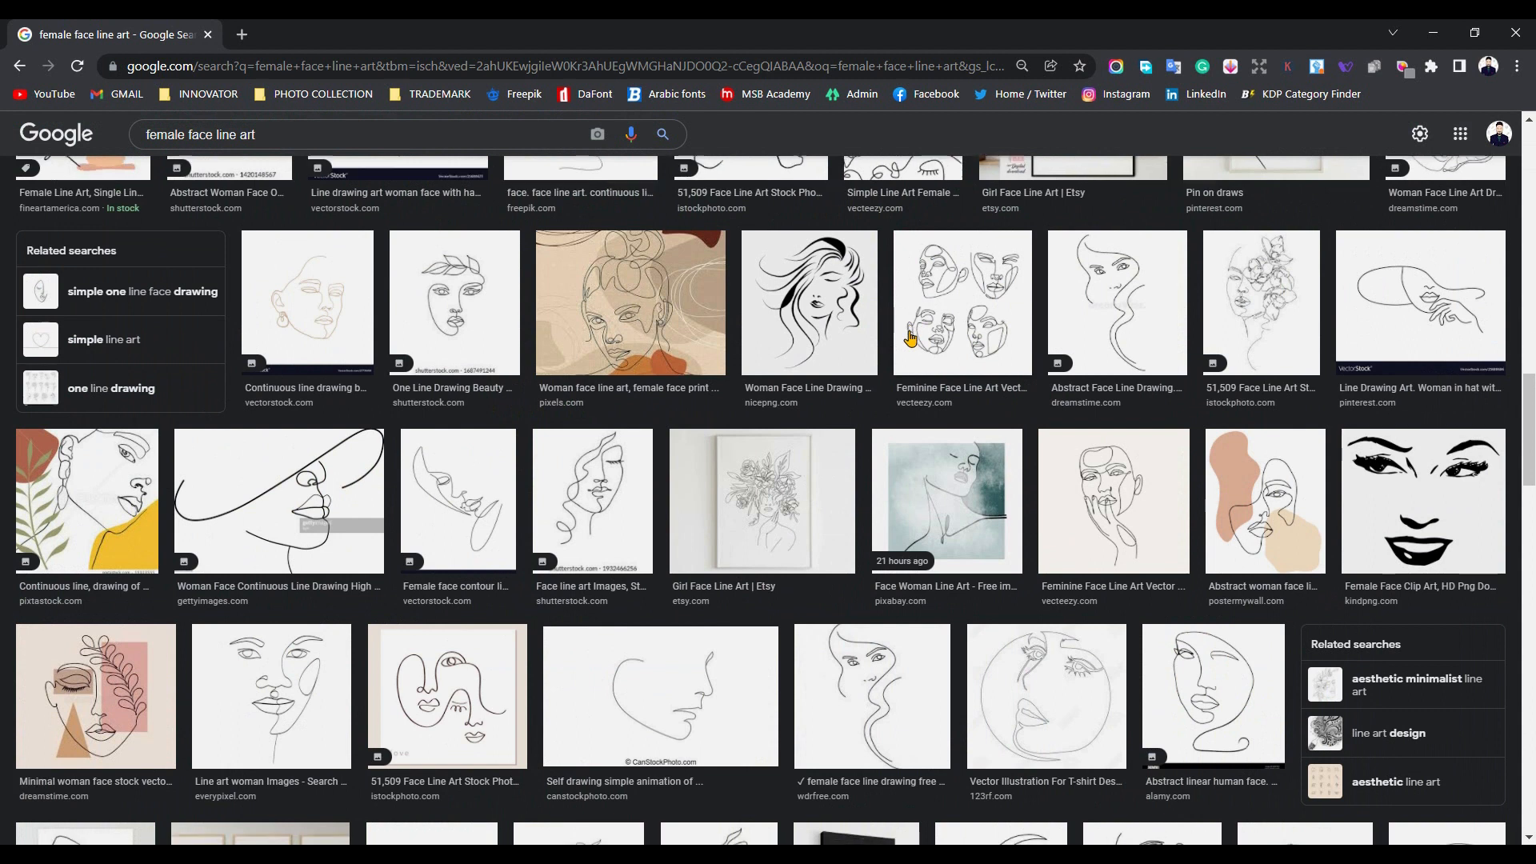
{"action": "scroll", "coordinate": [911, 340], "scroll_direction": "down", "scroll_amount": 3}
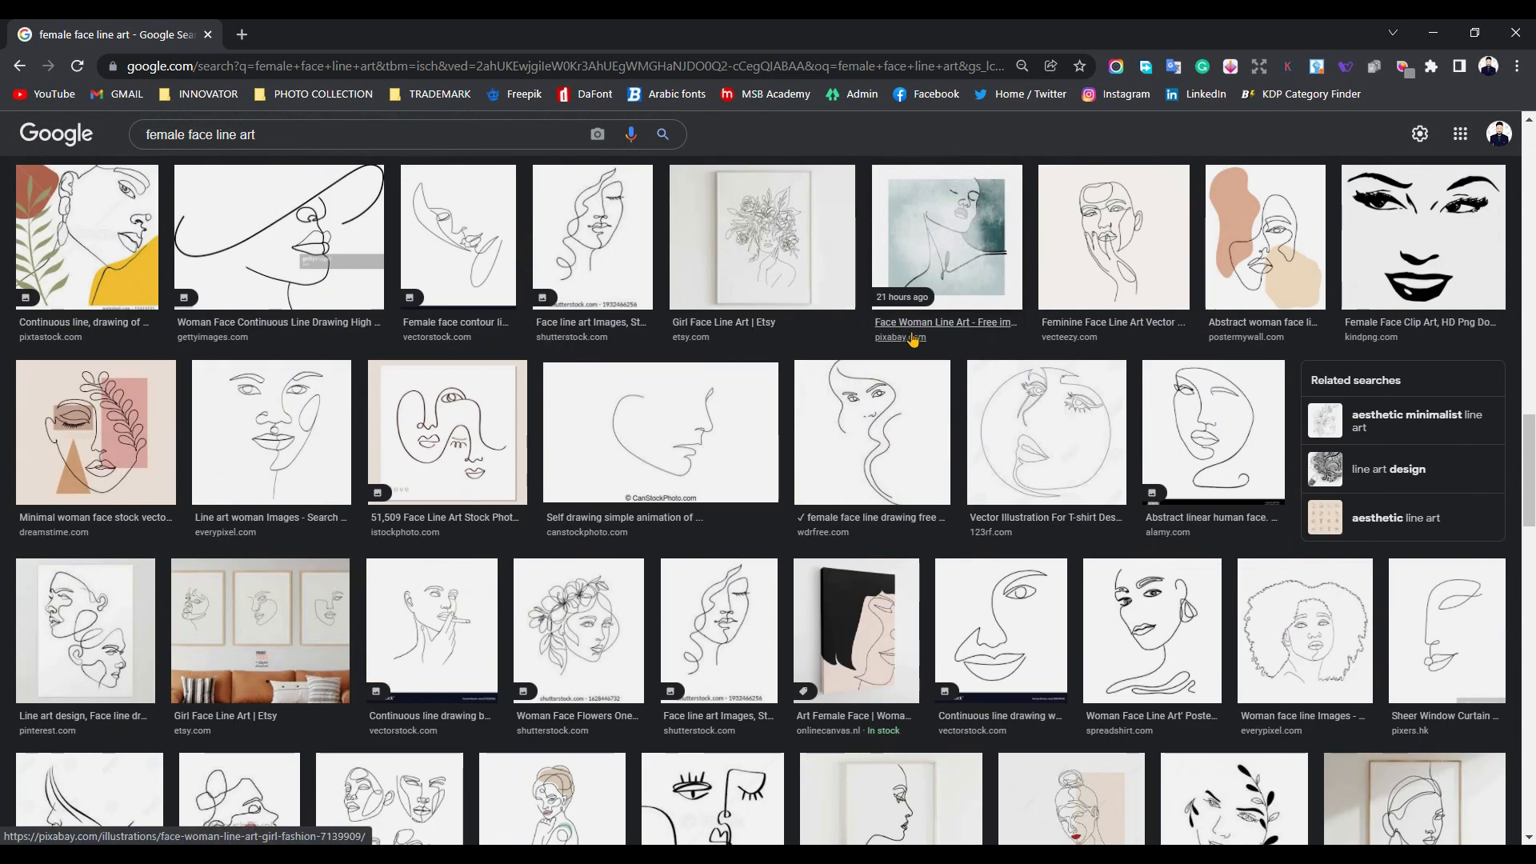
{"action": "scroll", "coordinate": [912, 340], "scroll_direction": "down", "scroll_amount": 4}
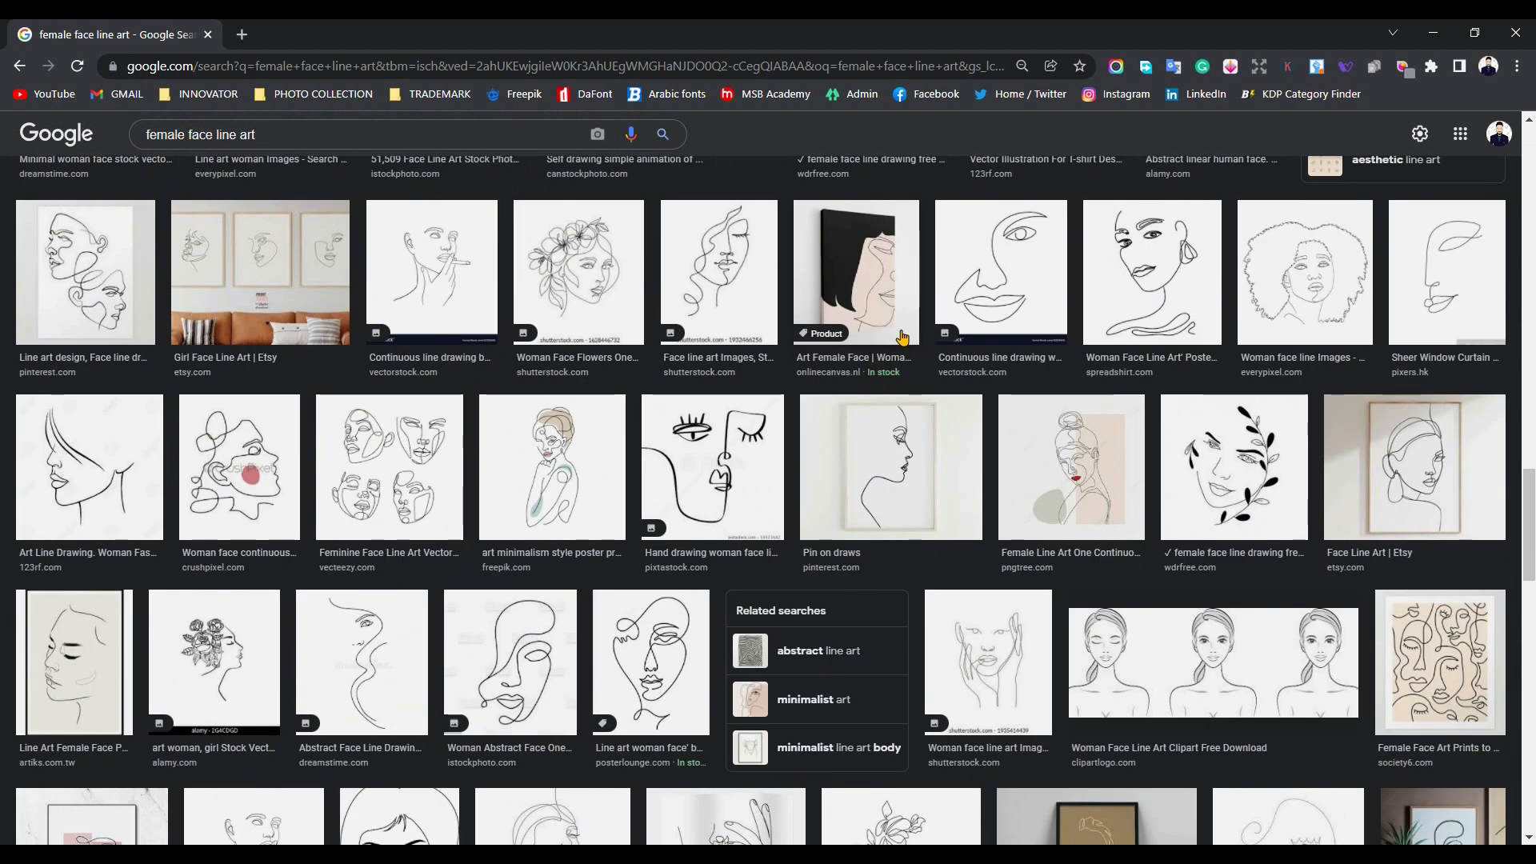
{"action": "scroll", "coordinate": [872, 328], "scroll_direction": "down", "scroll_amount": 4}
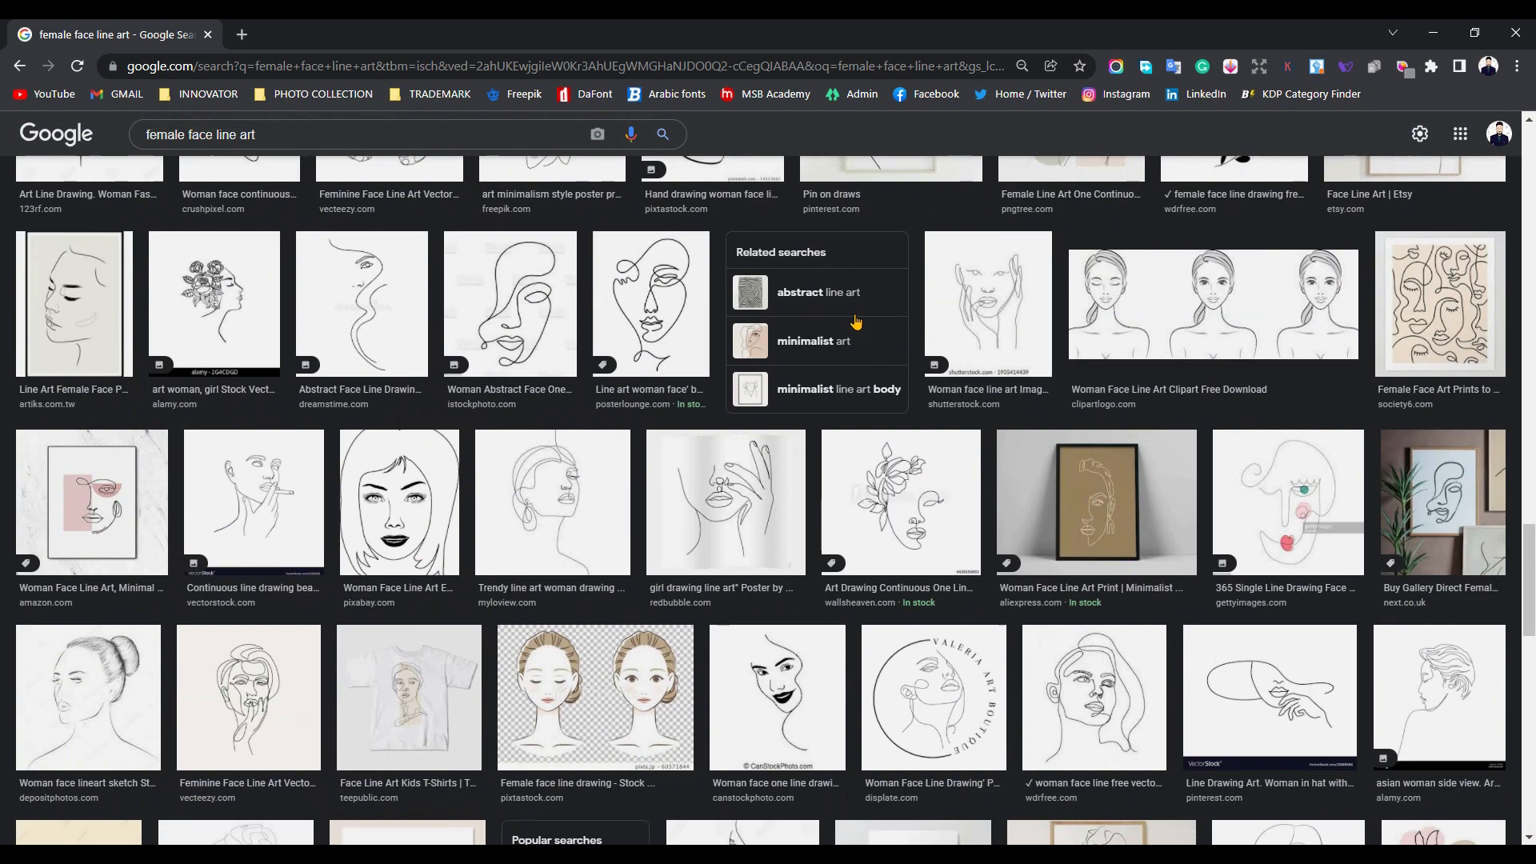
- Open the "Woman Face Line Art Clipart Free Download" result showing three women and copy its image
{"action": "left_click", "coordinate": [1173, 289]}
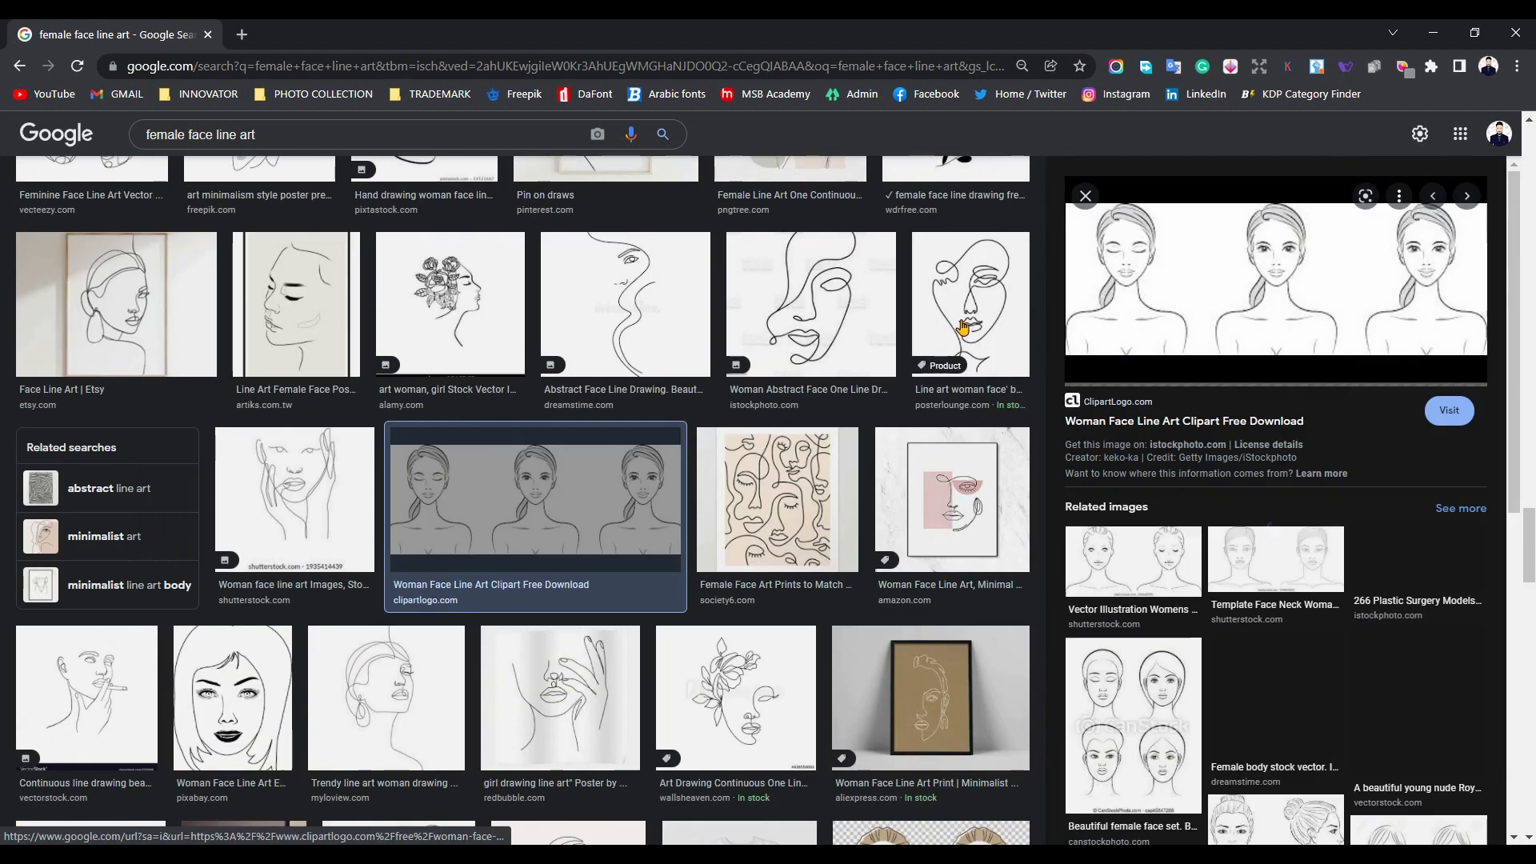
{"action": "right_click", "coordinate": [1199, 297]}
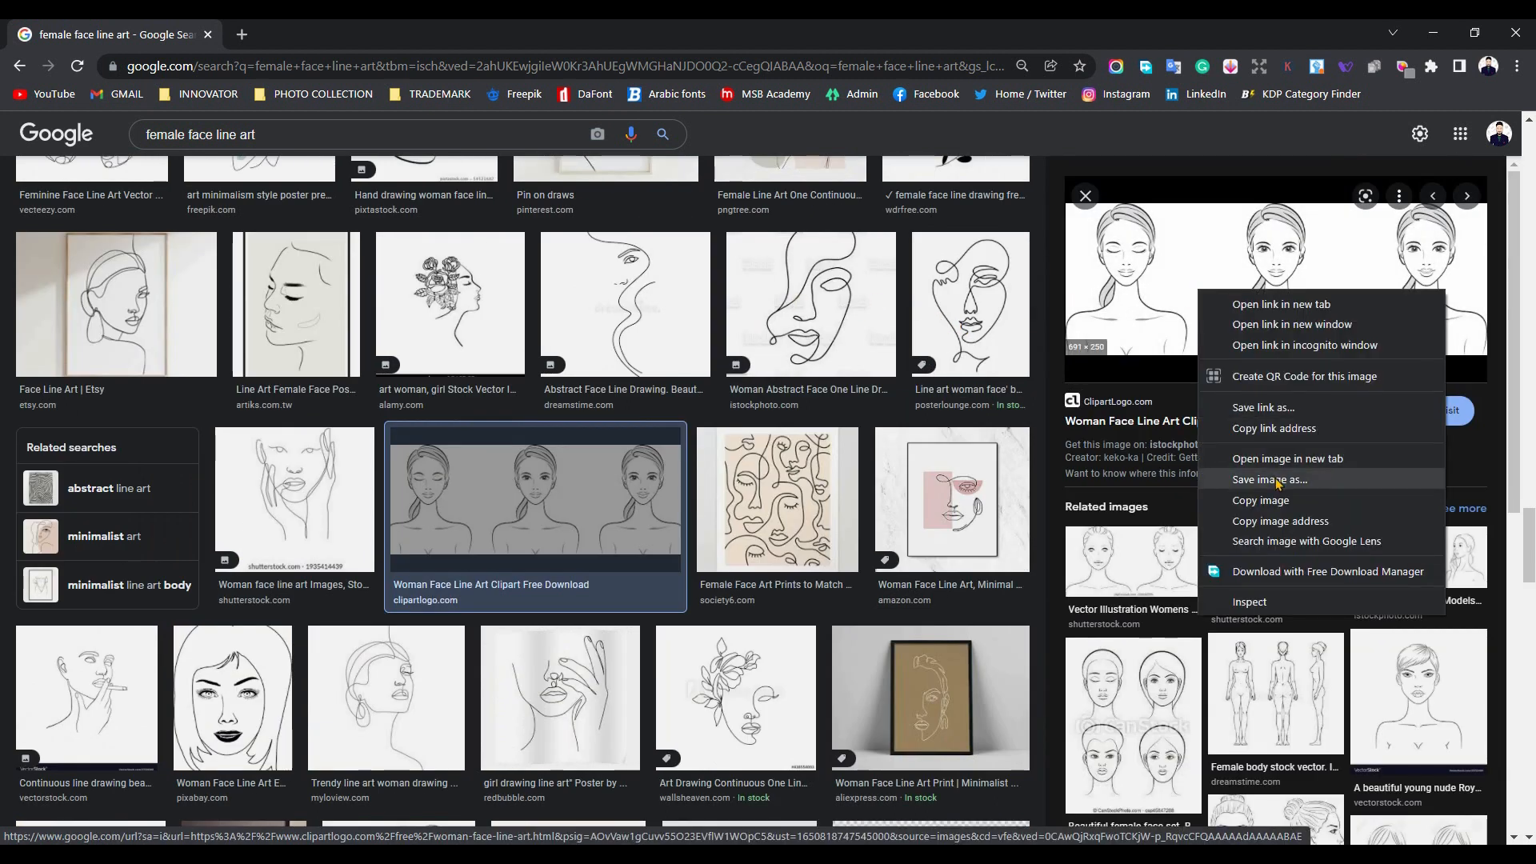
{"action": "right_click", "coordinate": [1172, 256]}
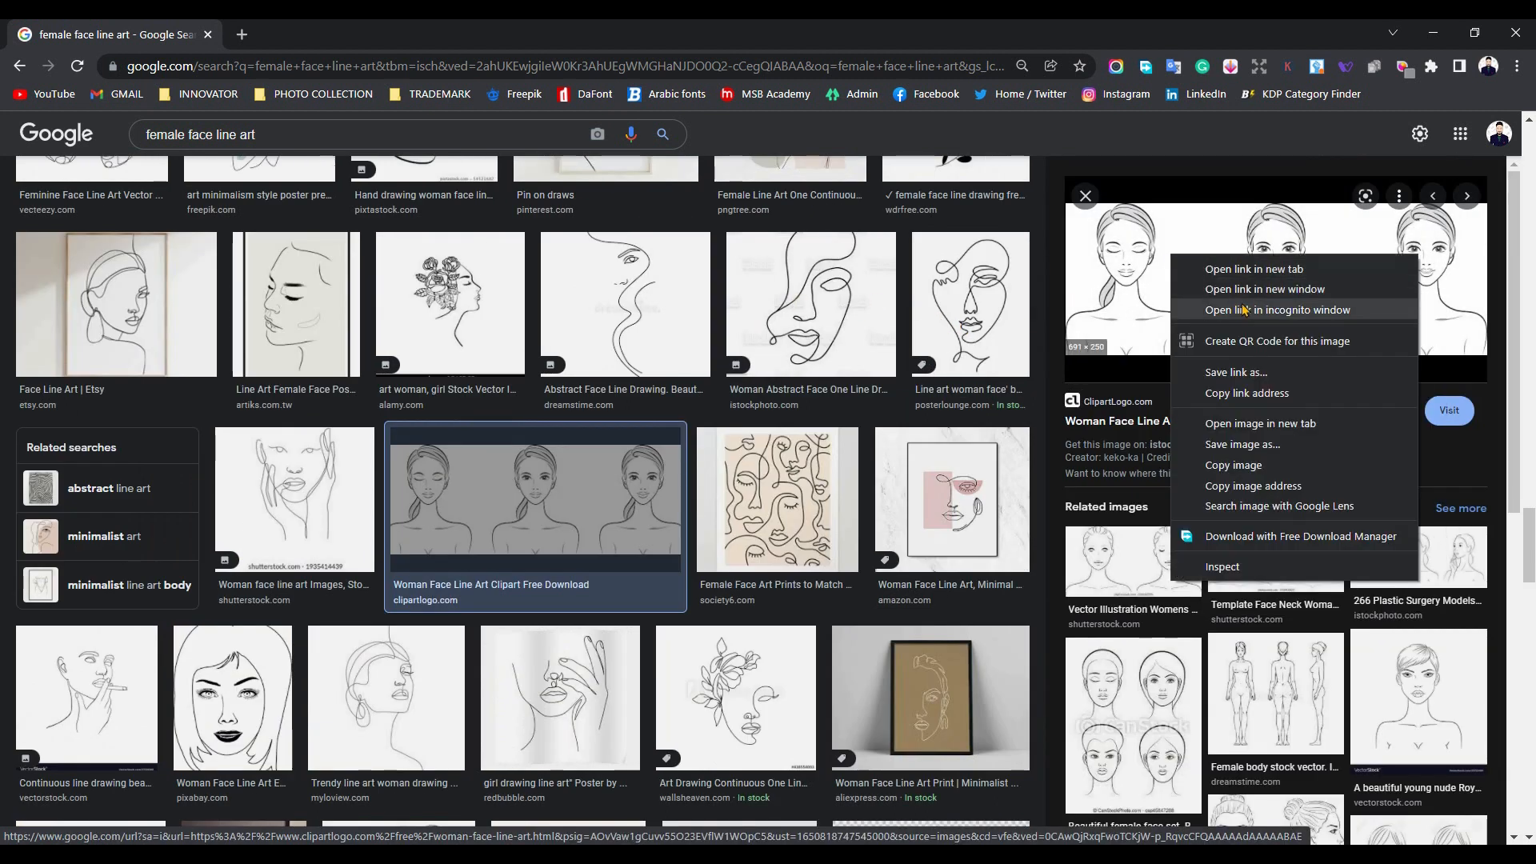
{"action": "left_click", "coordinate": [1256, 465]}
- Switch to Illustrator, paste the reference image onto Layer 2, and centre it horizontally while enlarging it to about 13.6 in wide
{"action": "key", "text": "alt+Tab"}
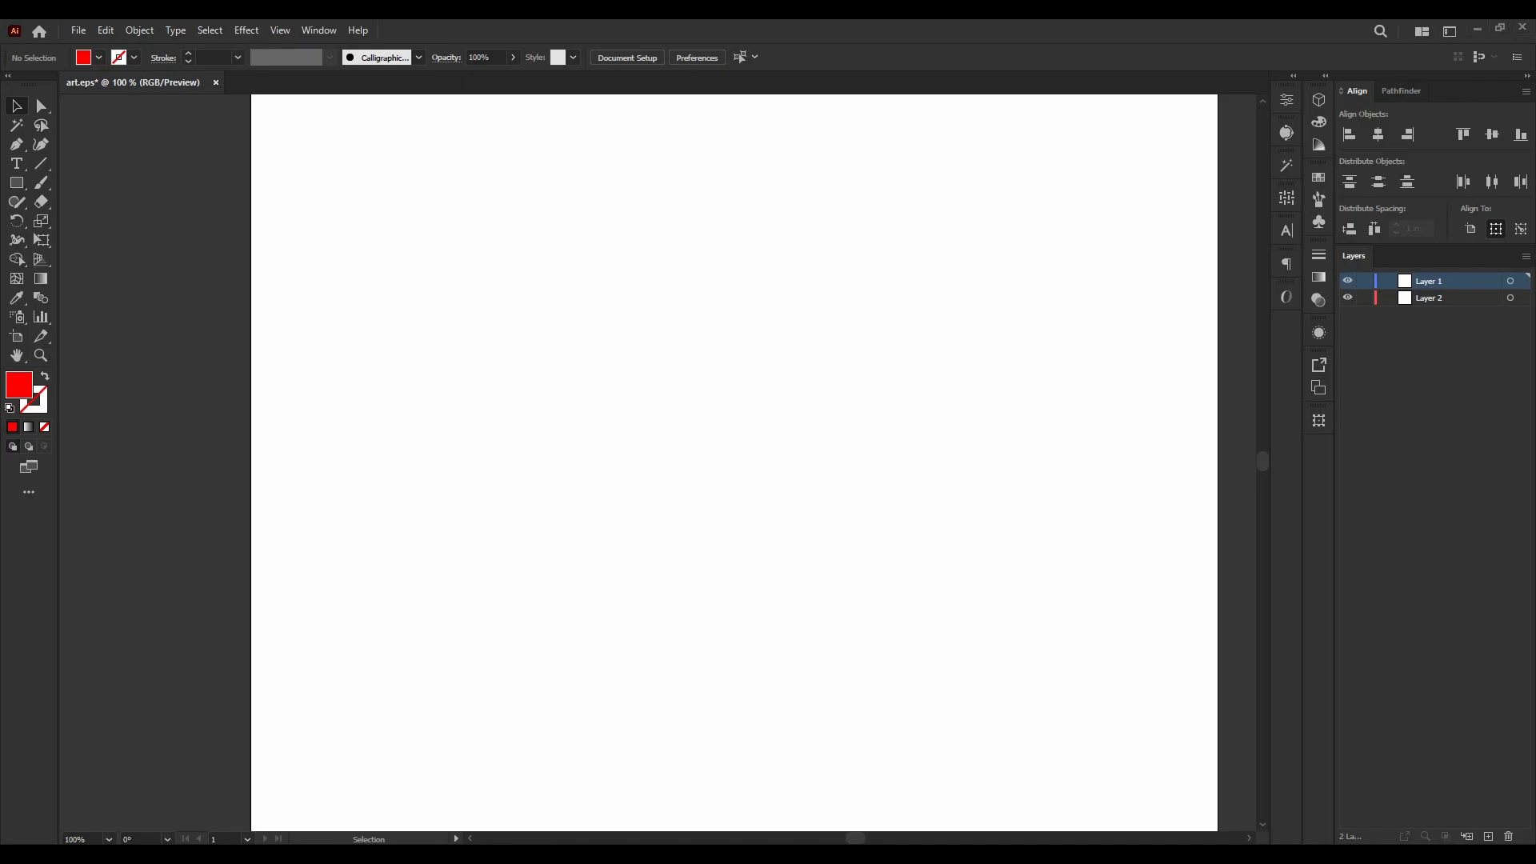
{"action": "key", "text": "ctrl+="}
{"action": "left_click", "coordinate": [1441, 302]}
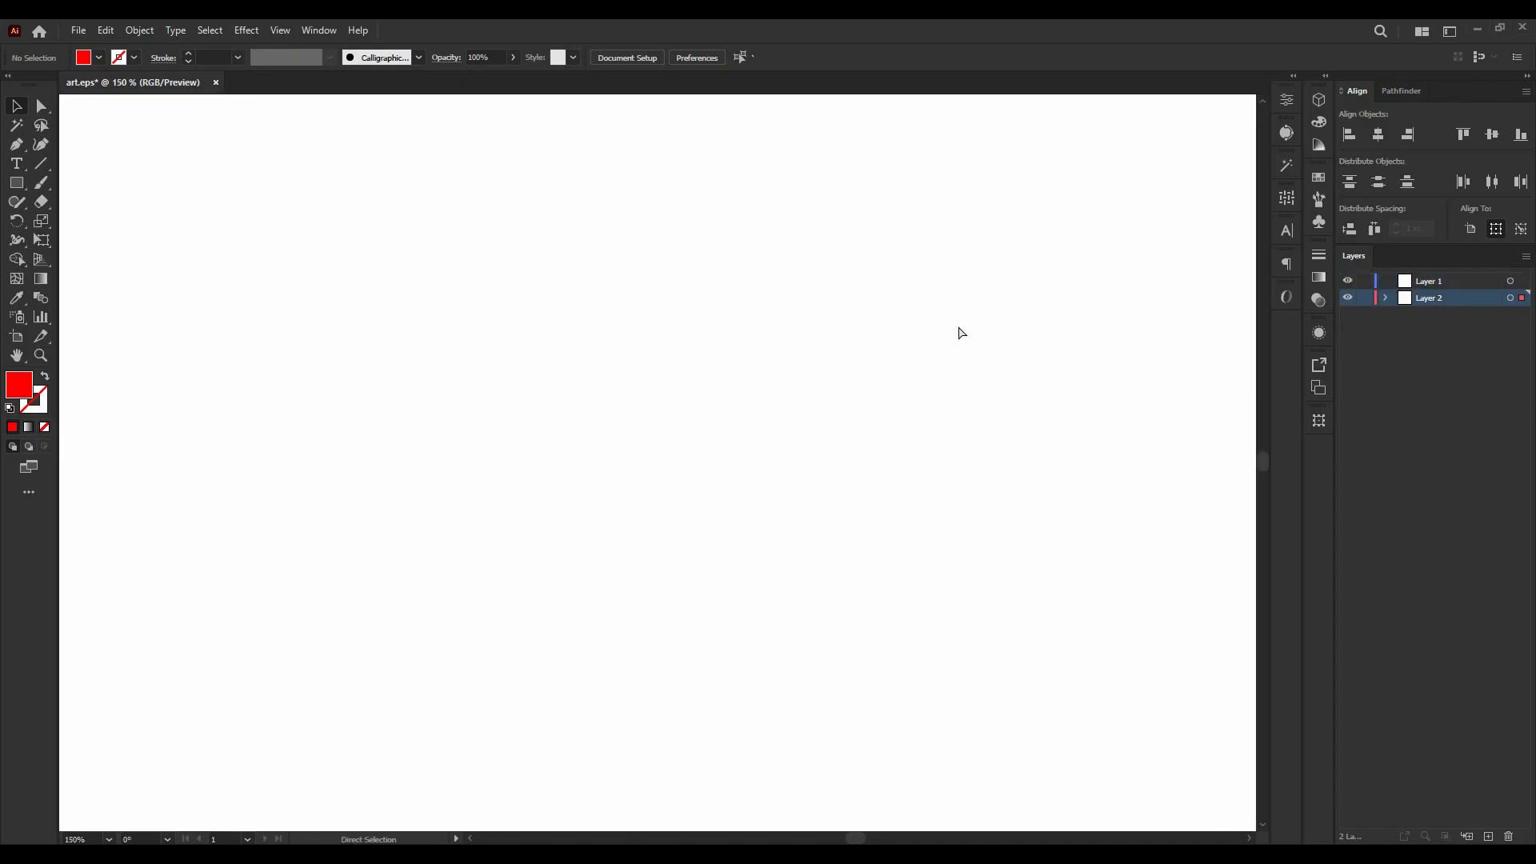
{"action": "key", "text": "ctrl+v"}
{"action": "key", "text": "ctrl+minus"}
{"action": "key", "text": "ctrl+minus"}
{"action": "key", "text": "ctrl+minus"}
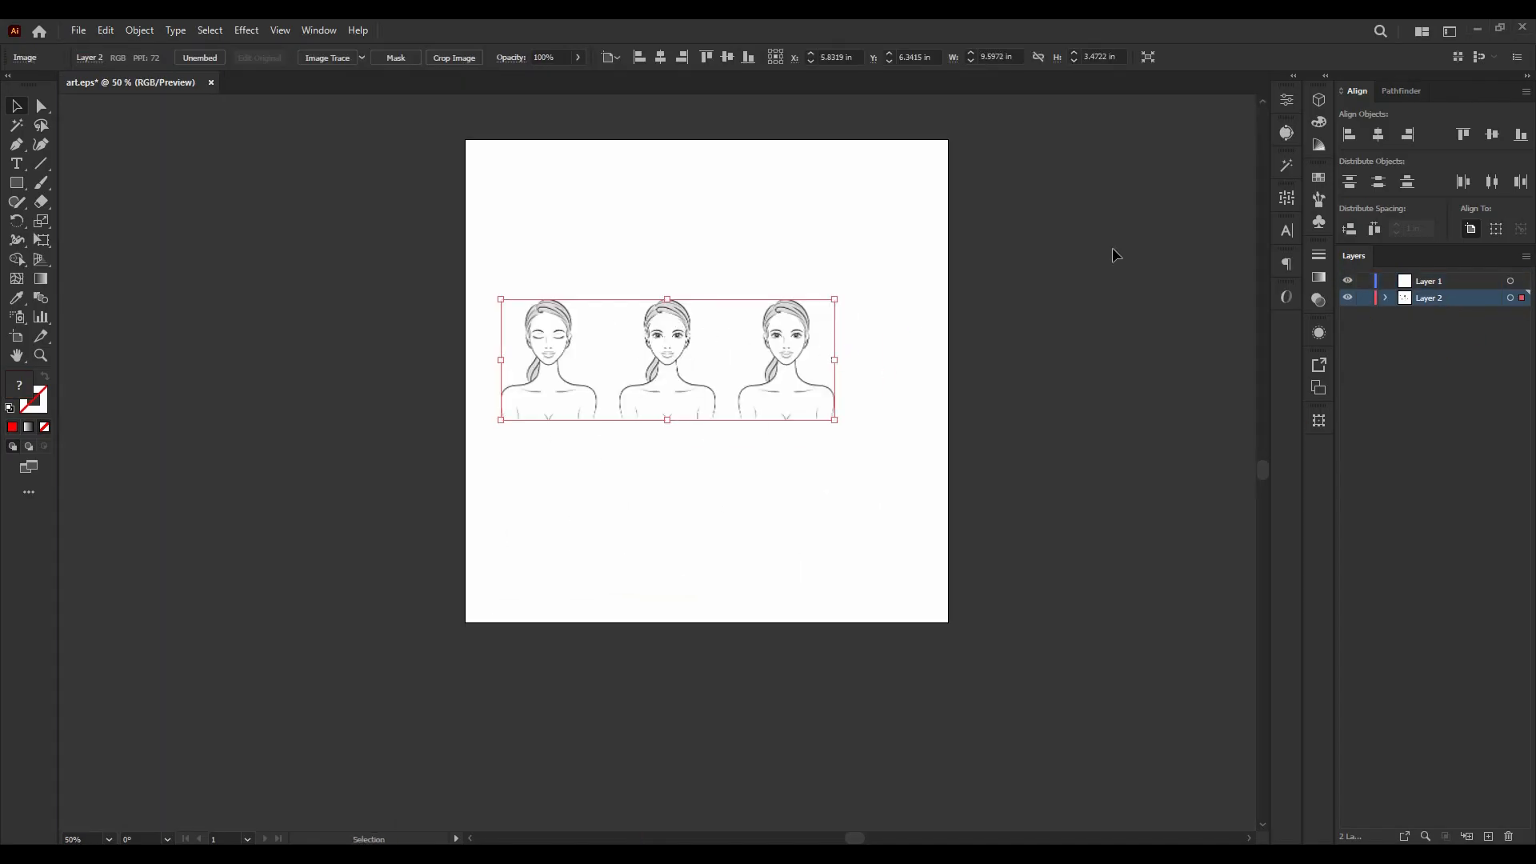
{"action": "left_click", "coordinate": [1378, 134]}
{"action": "left_click_drag", "start_coordinate": [873, 361], "coordinate": [944, 360]}
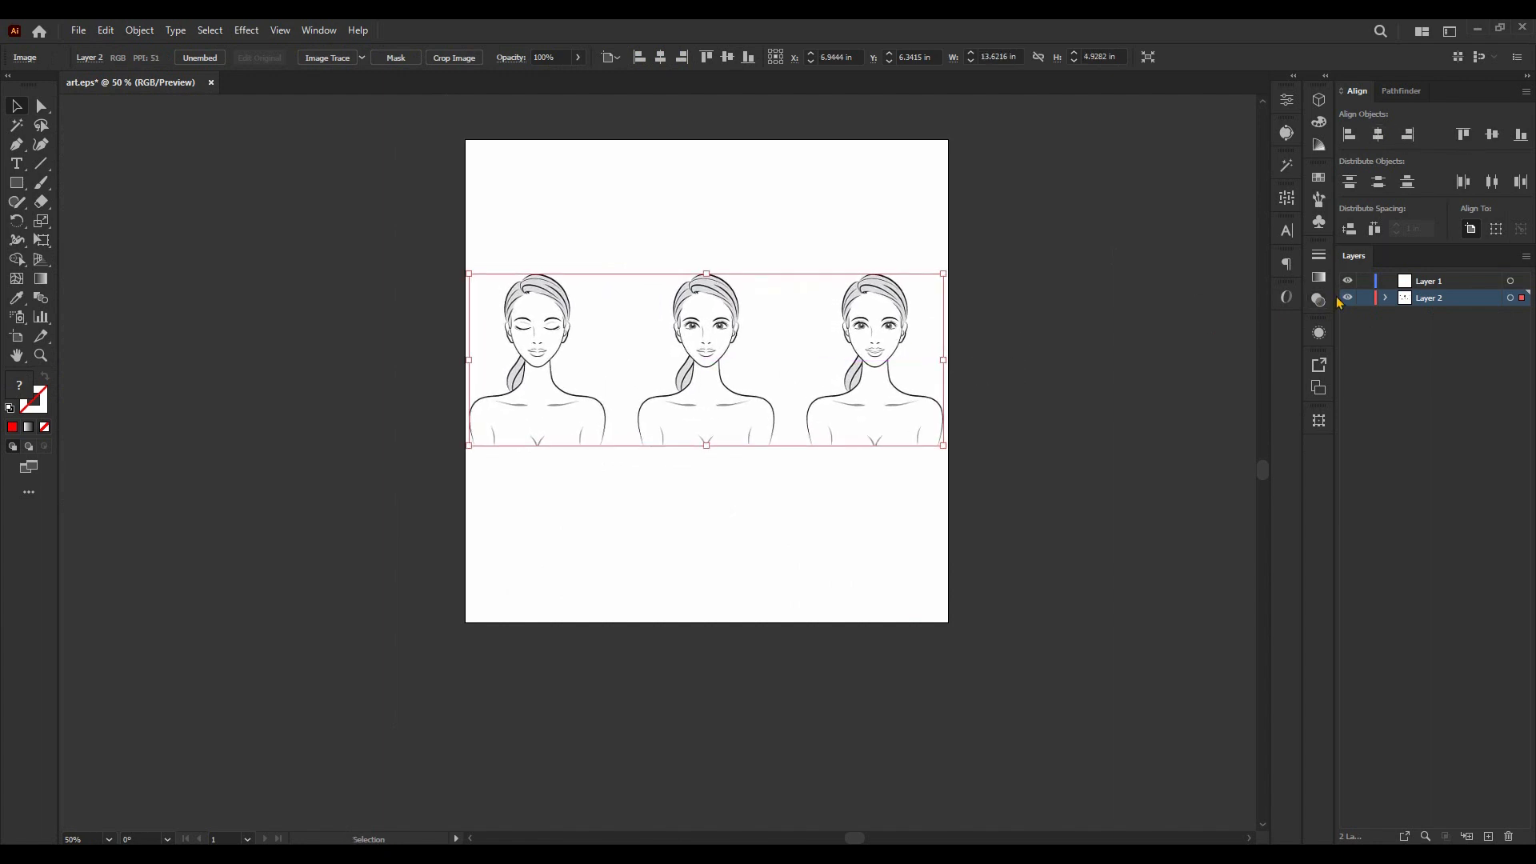
- Lock Layer 2, make Layer 1 active, and set the Paintbrush to a red stroke with no fill
{"action": "left_click", "coordinate": [1364, 299]}
{"action": "left_click", "coordinate": [1461, 280]}
{"action": "key", "text": "b"}
{"action": "left_click", "coordinate": [45, 374]}
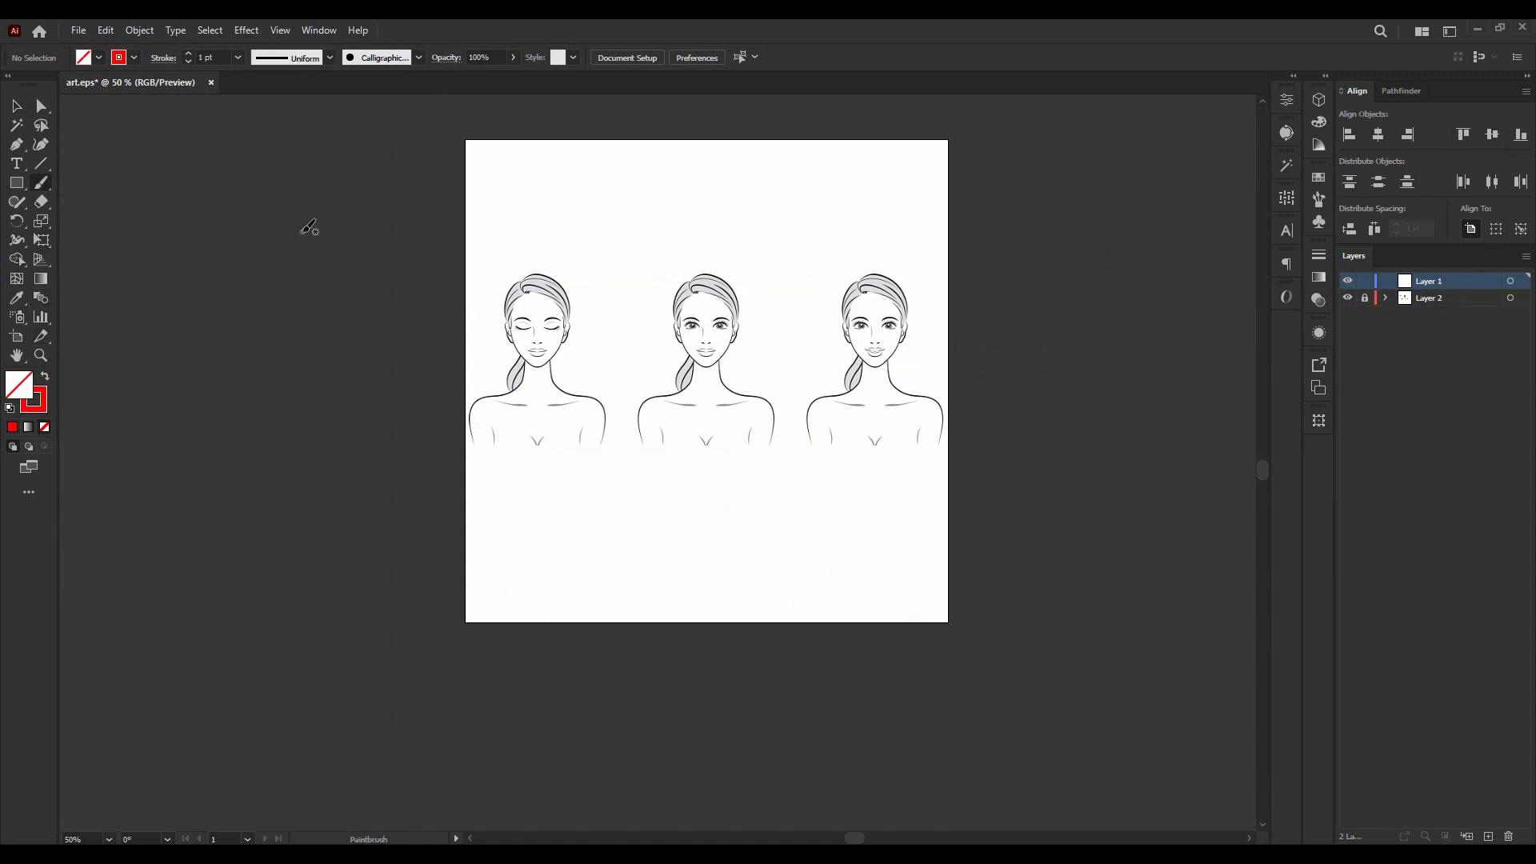
- Paint three curved red test strokes of varying thickness in the blank area between the middle and right-hand women
{"action": "scroll", "coordinate": [702, 283], "scroll_direction": "up", "scroll_amount": 4}
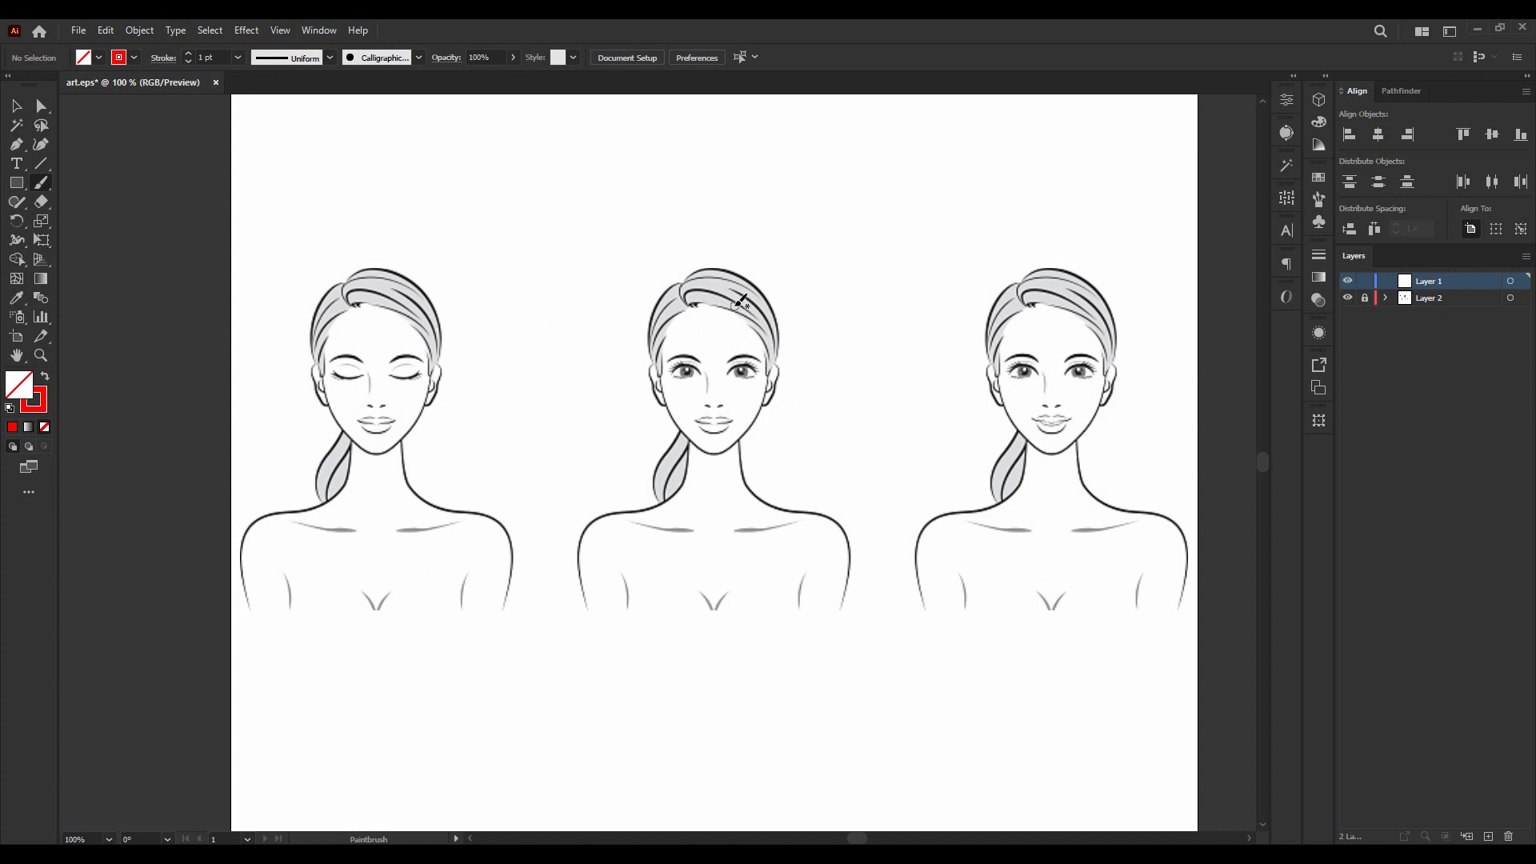
{"action": "scroll", "coordinate": [737, 309], "scroll_direction": "down", "scroll_amount": 1}
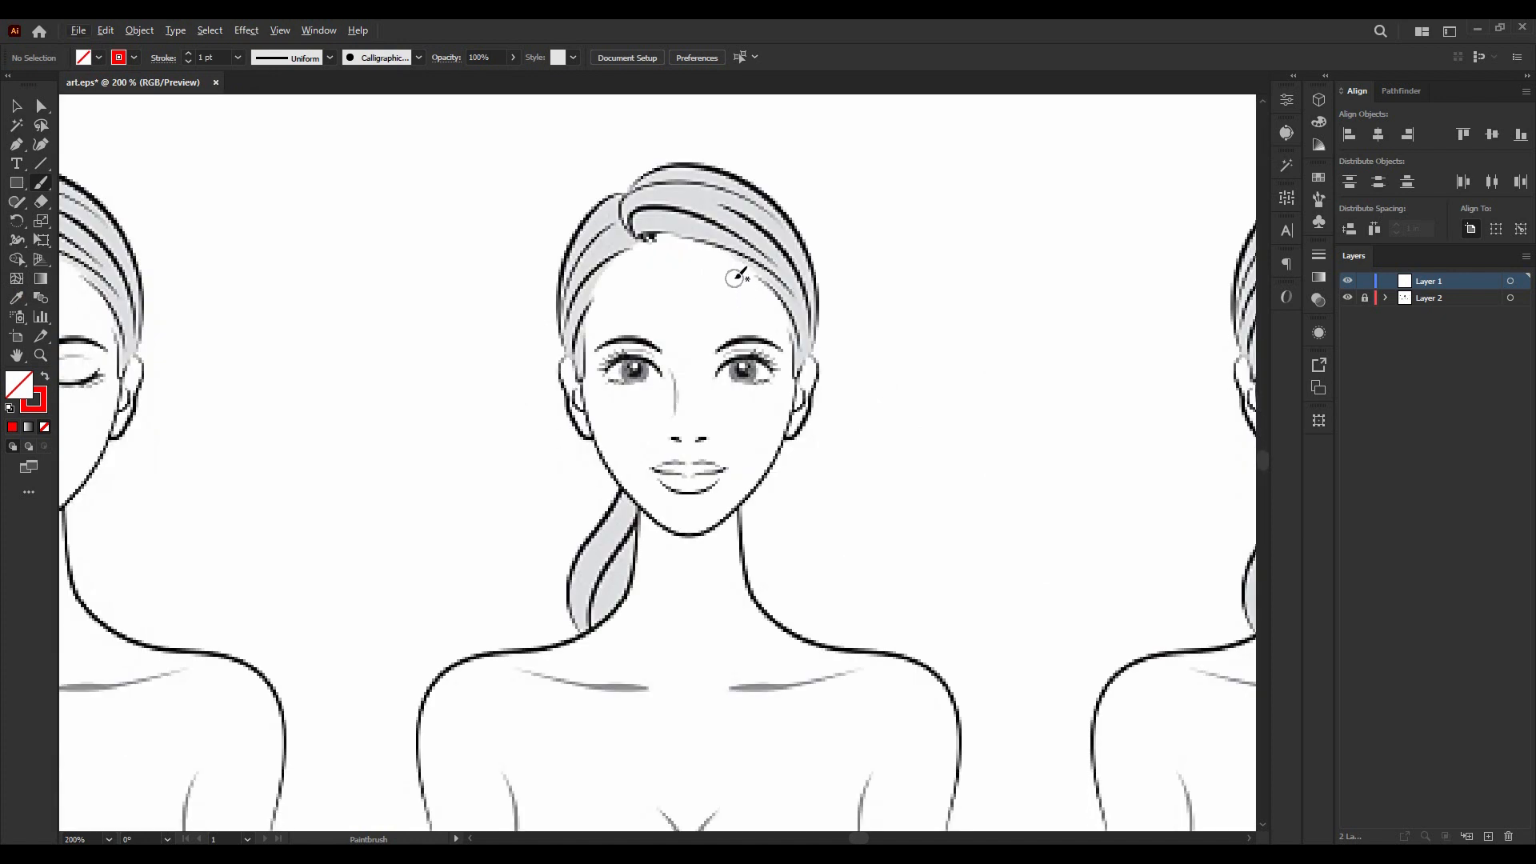
{"action": "left_click_drag", "start_coordinate": [945, 233], "coordinate": [1017, 324]}
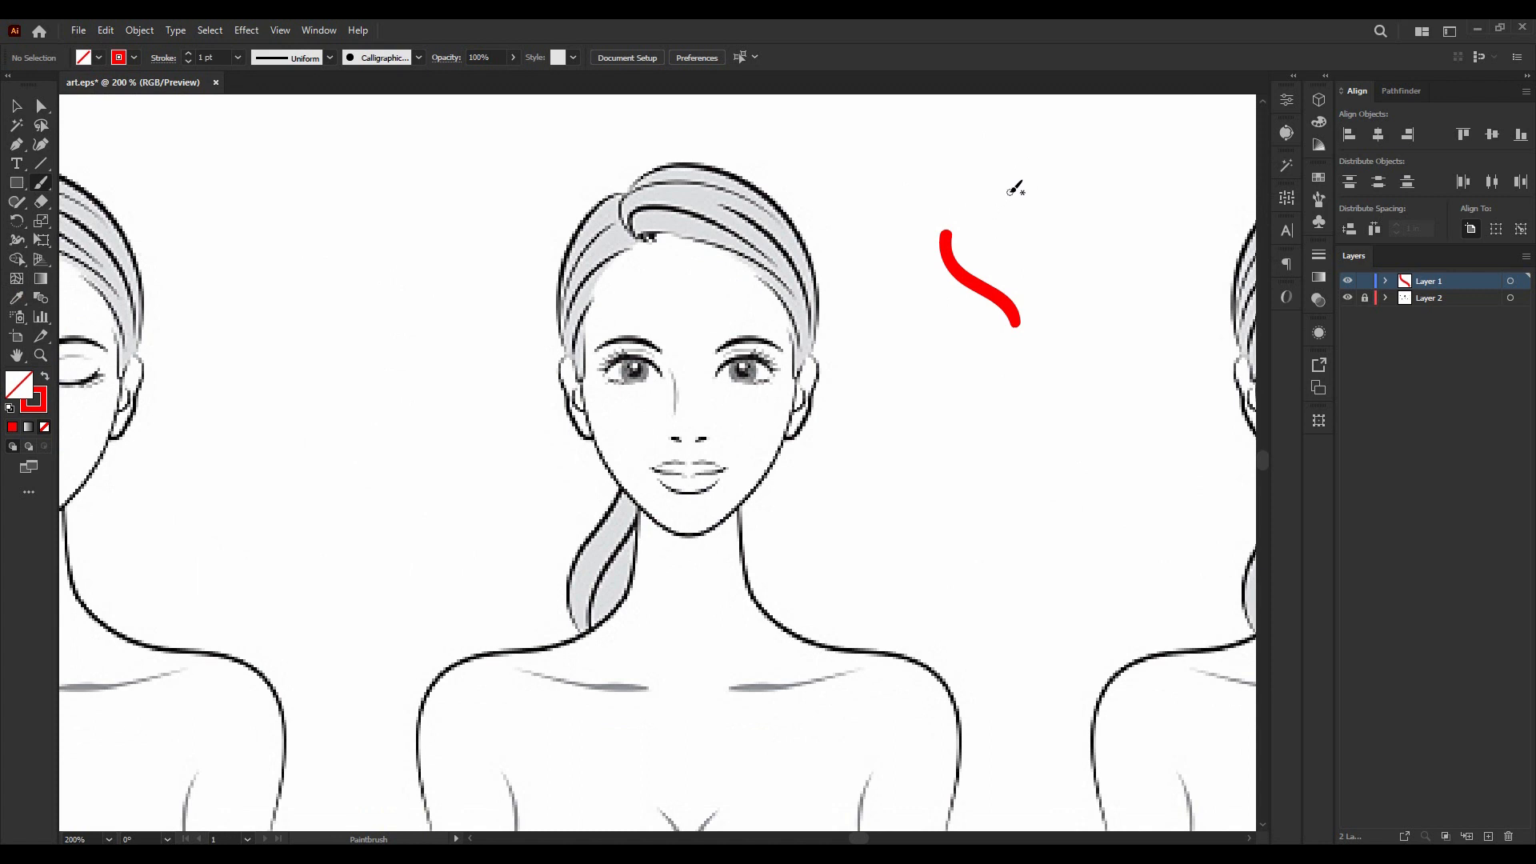
{"action": "left_click_drag", "start_coordinate": [1017, 180], "coordinate": [999, 437]}
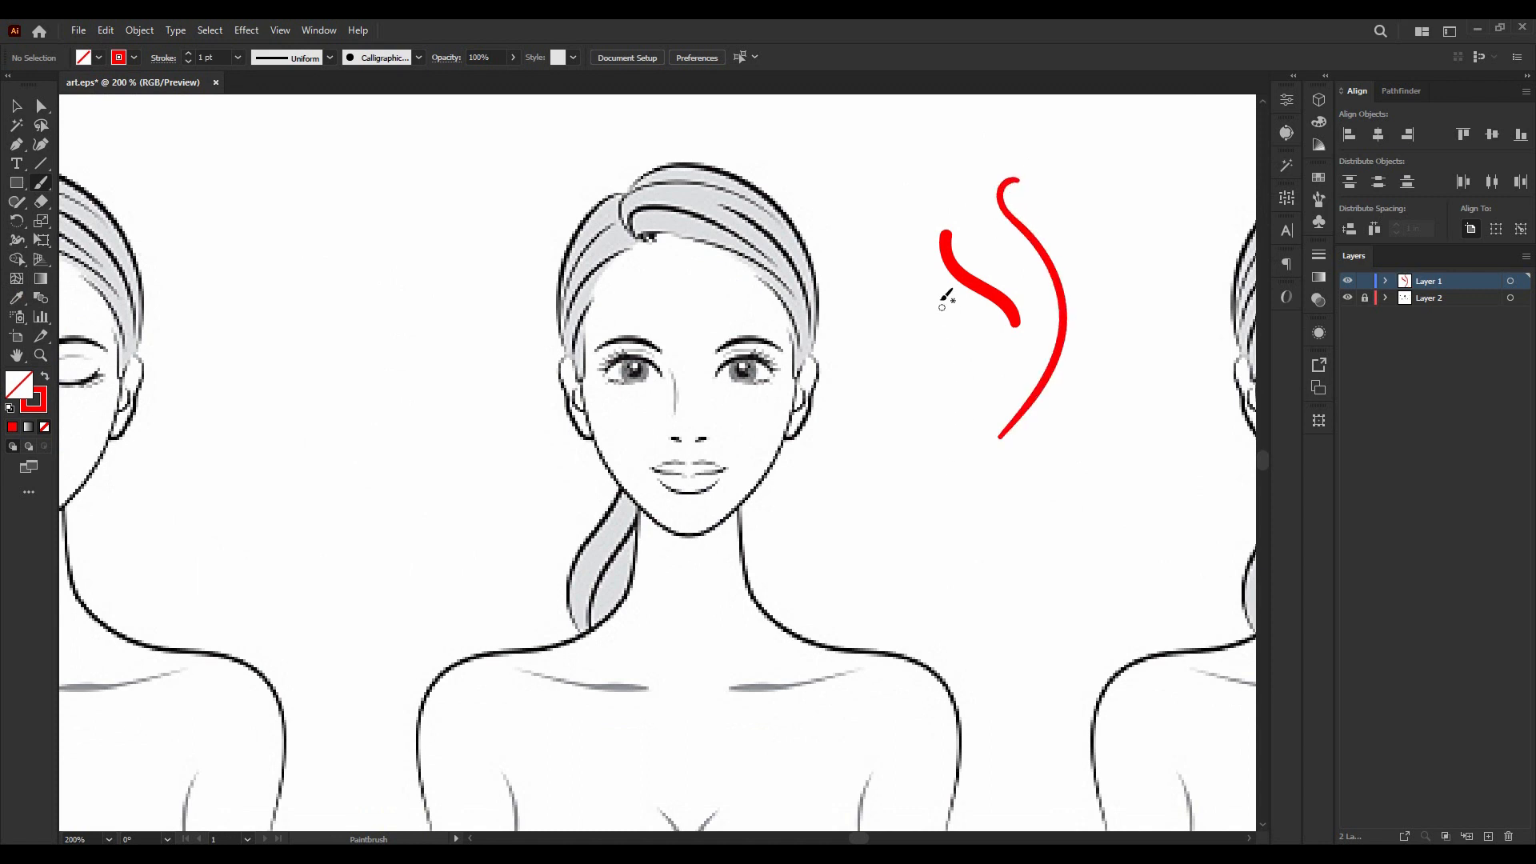
{"action": "mouse_move", "coordinate": [912, 151]}
{"action": "left_mouse_down"}
{"action": "mouse_move", "coordinate": [1000, 313]}
{"action": "mouse_move", "coordinate": [977, 334]}
{"action": "left_mouse_up"}
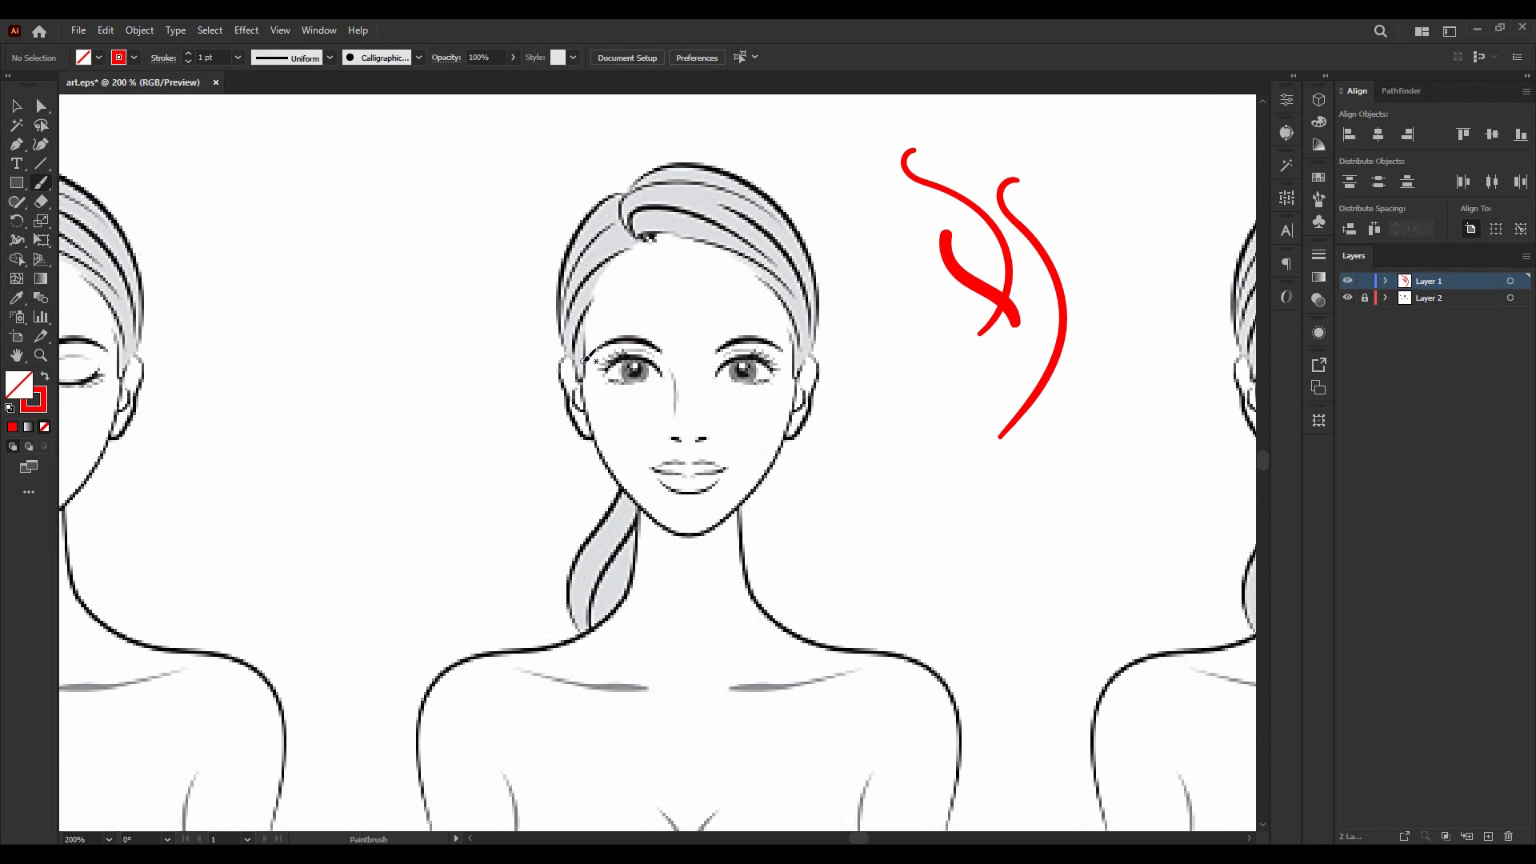
- Trace the middle woman's hairline, cheeks and chin with red brush strokes, and outline her ear on the right-hand side
{"action": "mouse_move", "coordinate": [592, 324]}
{"action": "left_mouse_down"}
{"action": "mouse_move", "coordinate": [614, 265]}
{"action": "mouse_move", "coordinate": [648, 241]}
{"action": "mouse_move", "coordinate": [757, 258]}
{"action": "mouse_move", "coordinate": [797, 339]}
{"action": "mouse_move", "coordinate": [764, 477]}
{"action": "left_mouse_up"}
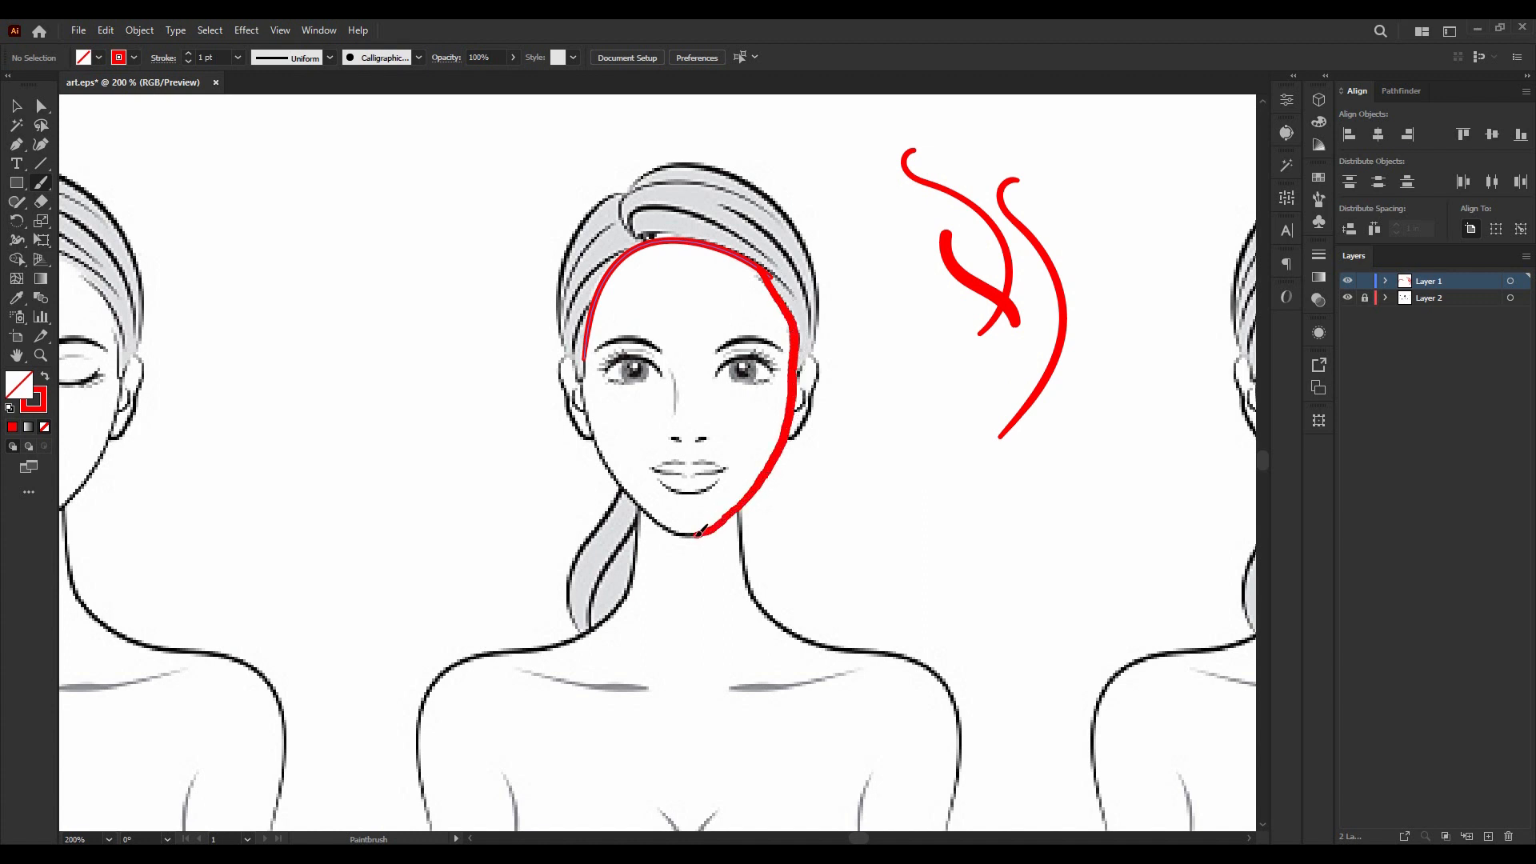
{"action": "left_click_drag", "start_coordinate": [684, 528], "coordinate": [664, 531]}
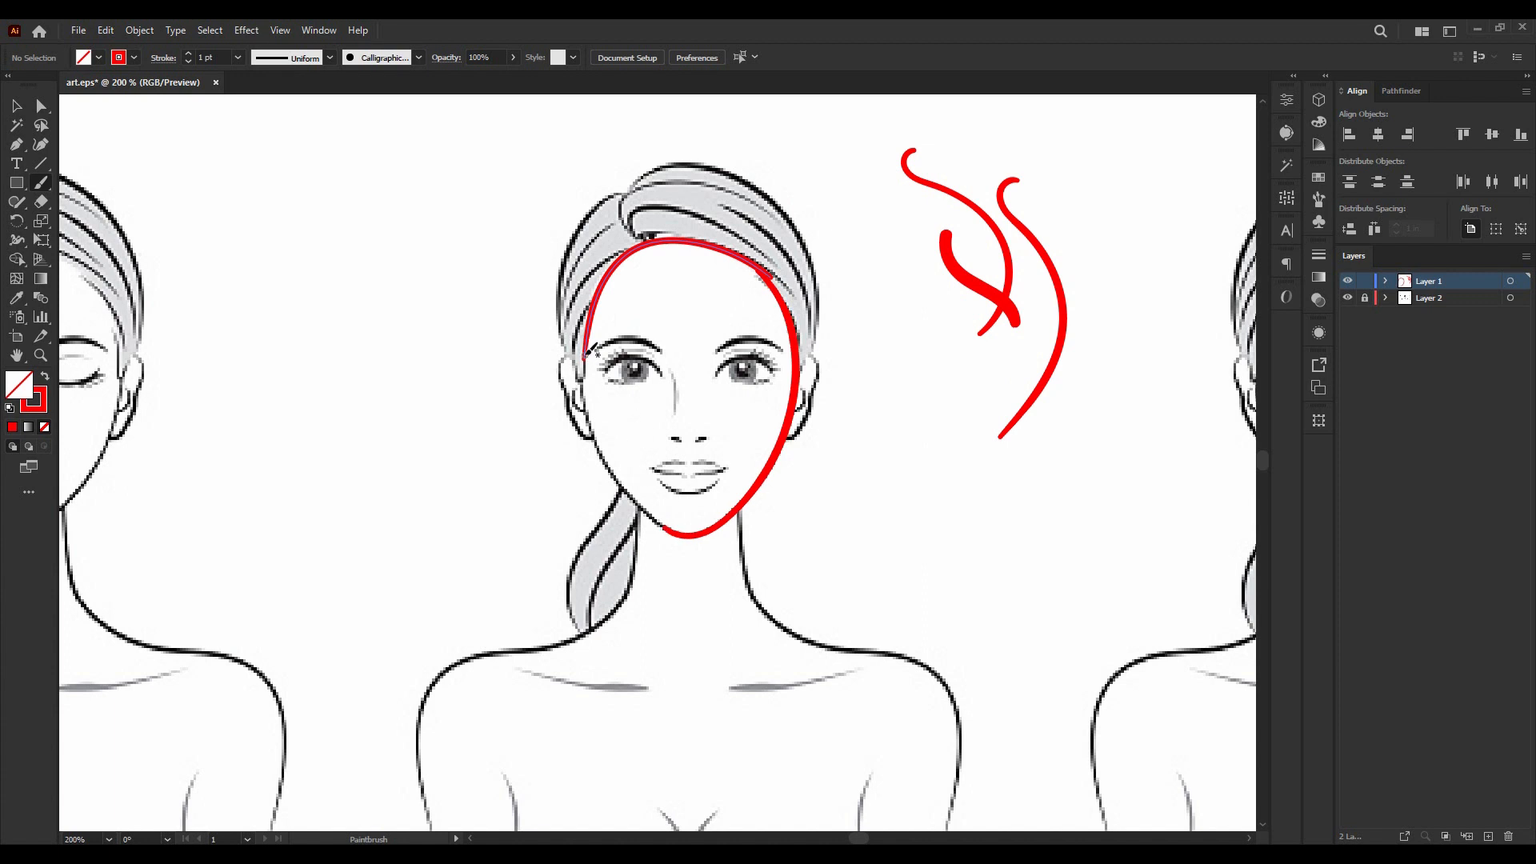
{"action": "mouse_move", "coordinate": [587, 353]}
{"action": "left_mouse_down"}
{"action": "mouse_move", "coordinate": [599, 441]}
{"action": "mouse_move", "coordinate": [676, 532]}
{"action": "left_mouse_up"}
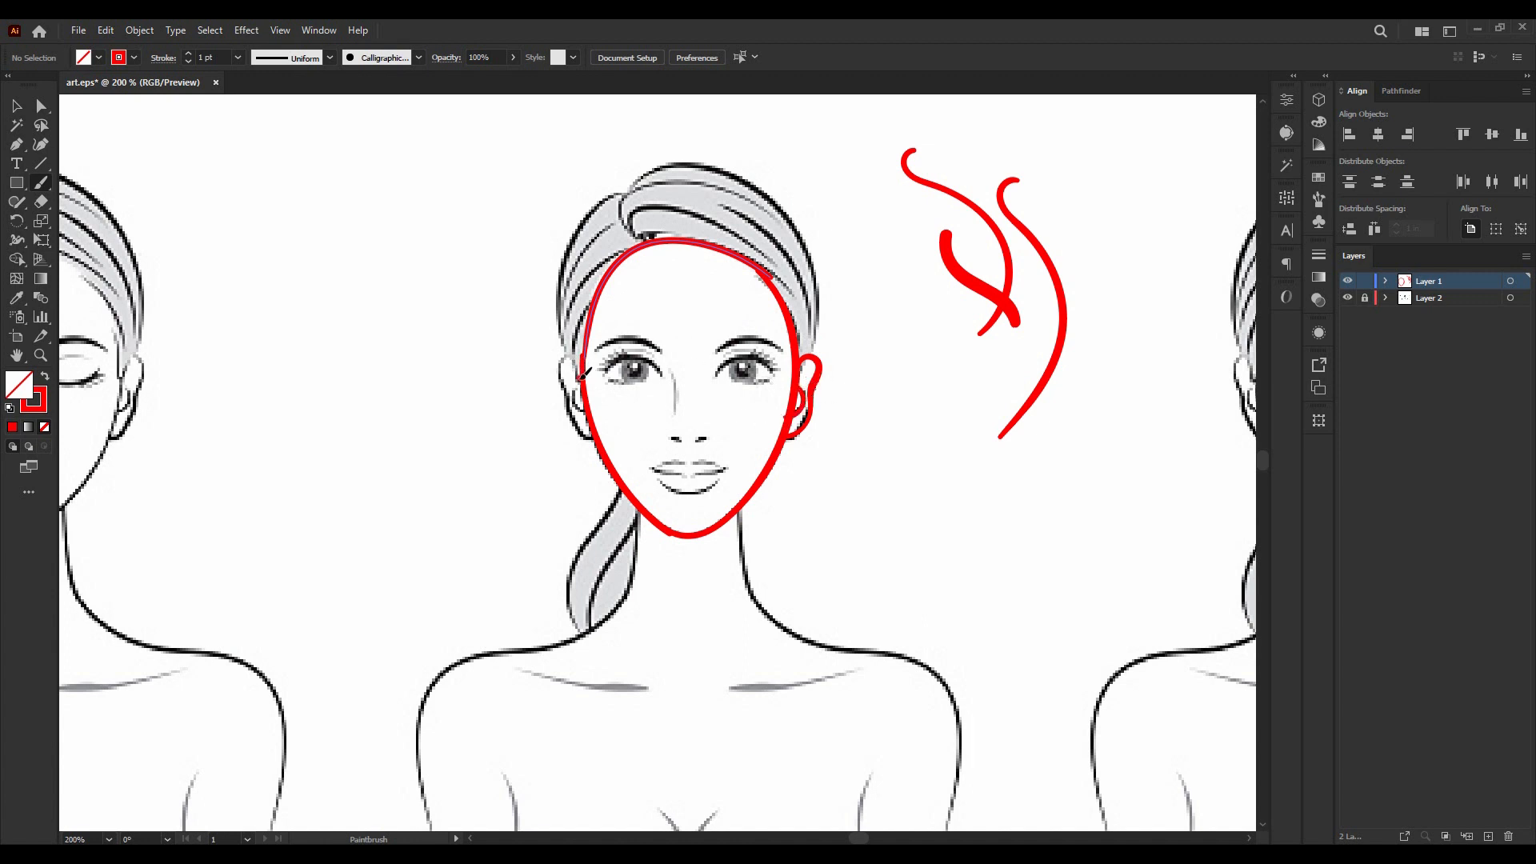
- Paint the outer and inner curves of the middle woman's left-hand ear, undoing and redrawing the strokes that do not fit
{"action": "mouse_move", "coordinate": [574, 356]}
{"action": "left_mouse_down"}
{"action": "mouse_move", "coordinate": [558, 372]}
{"action": "mouse_move", "coordinate": [566, 404]}
{"action": "mouse_move", "coordinate": [599, 440]}
{"action": "left_mouse_up"}
{"action": "key", "text": "v"}
{"action": "key", "text": "b"}
{"action": "key", "text": "ctrl+z"}
{"action": "left_click_drag", "start_coordinate": [565, 353], "coordinate": [592, 436]}
{"action": "key", "text": "ctrl+z"}
{"action": "mouse_move", "coordinate": [565, 353]}
{"action": "left_mouse_down"}
{"action": "mouse_move", "coordinate": [570, 416]}
{"action": "mouse_move", "coordinate": [576, 400]}
{"action": "left_mouse_up"}
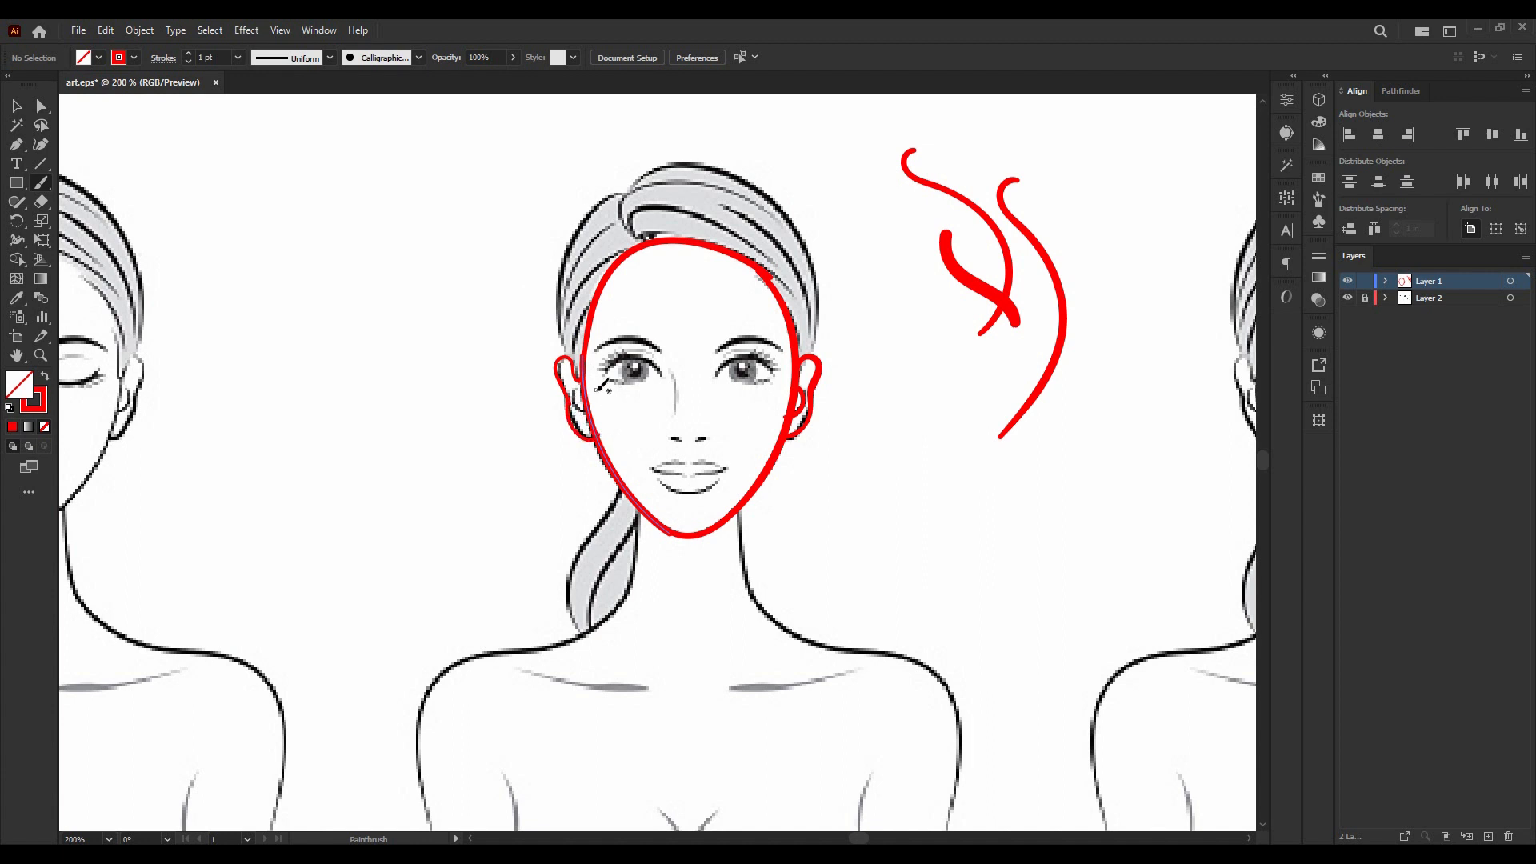
{"action": "left_click_drag", "start_coordinate": [573, 400], "coordinate": [582, 387]}
- Trace the right-hand woman's whole face outline and her right-hand ear with thinner red brush strokes
{"action": "scroll", "coordinate": [877, 237], "scroll_direction": "down", "scroll_amount": 4}
{"action": "scroll", "coordinate": [928, 244], "scroll_direction": "up", "scroll_amount": 3}
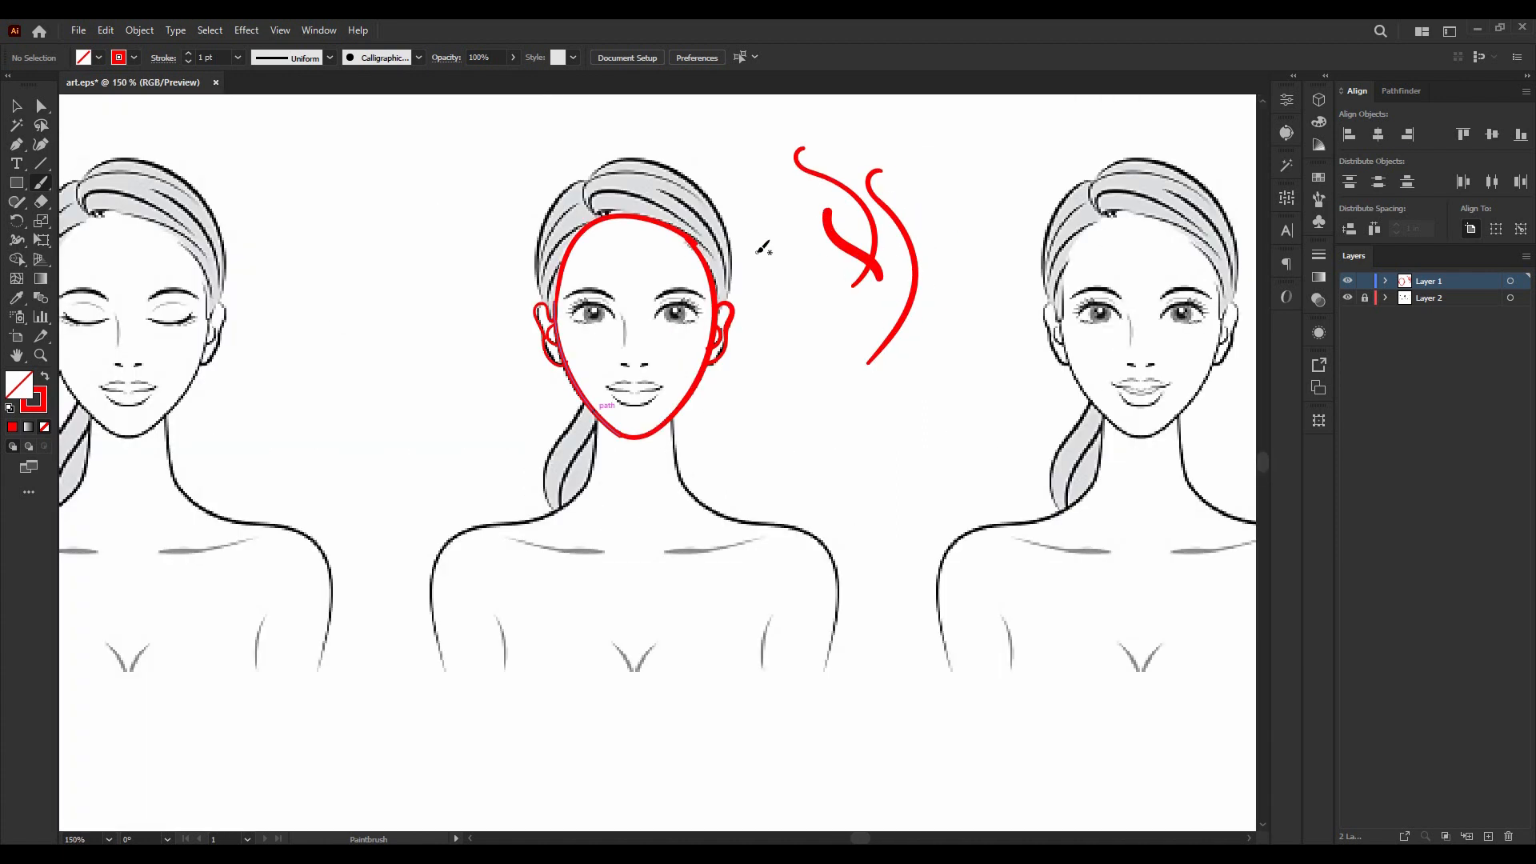
{"action": "scroll", "coordinate": [822, 270], "scroll_direction": "down", "scroll_amount": 1}
{"action": "scroll", "coordinate": [1107, 233], "scroll_direction": "up", "scroll_amount": 3}
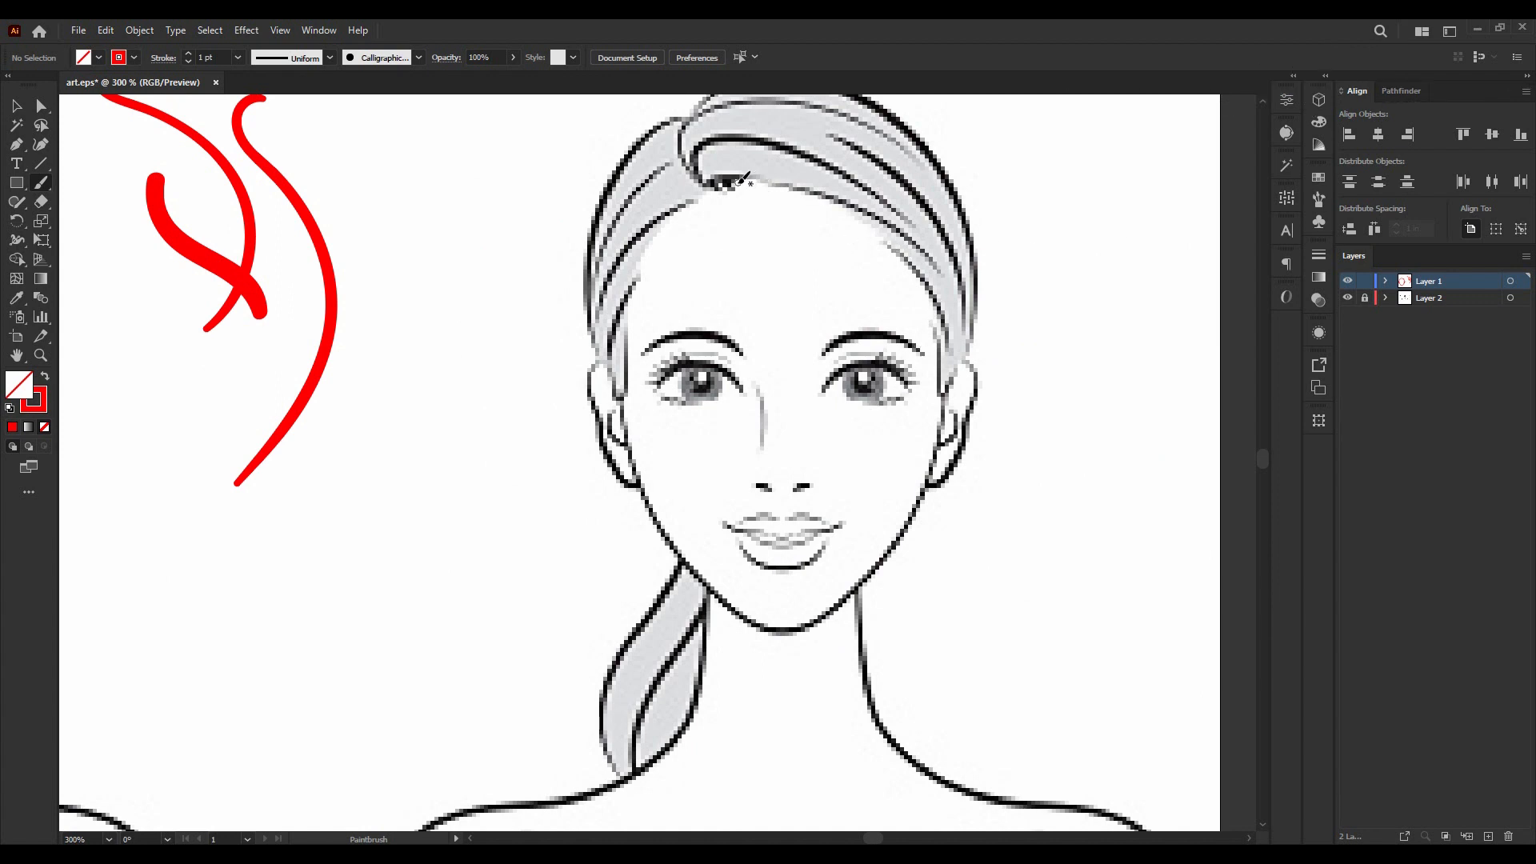
{"action": "mouse_move", "coordinate": [796, 185]}
{"action": "left_mouse_down"}
{"action": "mouse_move", "coordinate": [924, 281]}
{"action": "mouse_move", "coordinate": [948, 344]}
{"action": "mouse_move", "coordinate": [926, 479]}
{"action": "mouse_move", "coordinate": [846, 596]}
{"action": "left_mouse_up"}
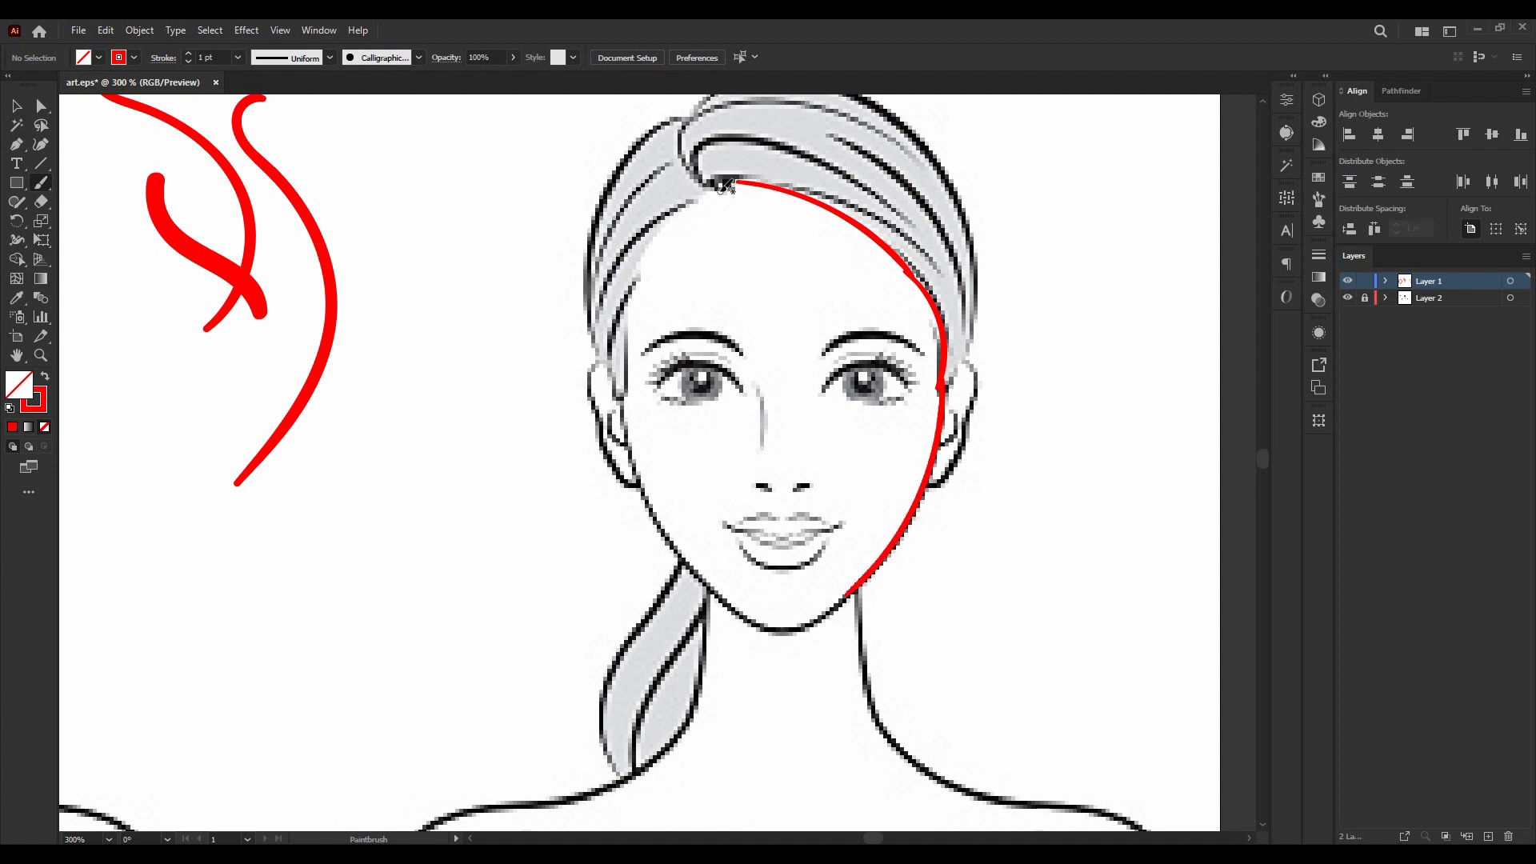
{"action": "mouse_move", "coordinate": [724, 187]}
{"action": "left_mouse_down"}
{"action": "mouse_move", "coordinate": [688, 214]}
{"action": "mouse_move", "coordinate": [624, 320]}
{"action": "mouse_move", "coordinate": [614, 397]}
{"action": "mouse_move", "coordinate": [640, 475]}
{"action": "mouse_move", "coordinate": [659, 528]}
{"action": "mouse_move", "coordinate": [756, 620]}
{"action": "mouse_move", "coordinate": [788, 626]}
{"action": "mouse_move", "coordinate": [864, 577]}
{"action": "left_mouse_up"}
{"action": "mouse_move", "coordinate": [944, 383]}
{"action": "left_mouse_down"}
{"action": "mouse_move", "coordinate": [982, 368]}
{"action": "mouse_move", "coordinate": [974, 424]}
{"action": "mouse_move", "coordinate": [946, 478]}
{"action": "mouse_move", "coordinate": [927, 481]}
{"action": "left_mouse_up"}
{"action": "mouse_move", "coordinate": [947, 409]}
{"action": "left_mouse_down"}
{"action": "mouse_move", "coordinate": [960, 426]}
{"action": "mouse_move", "coordinate": [940, 456]}
{"action": "left_mouse_up"}
- Paint the right-hand woman's left-hand ear with outer and inner curves, undoing the unsatisfactory strokes and redrawing them
{"action": "mouse_move", "coordinate": [599, 362]}
{"action": "left_mouse_down"}
{"action": "mouse_move", "coordinate": [594, 420]}
{"action": "mouse_move", "coordinate": [637, 480]}
{"action": "left_mouse_up"}
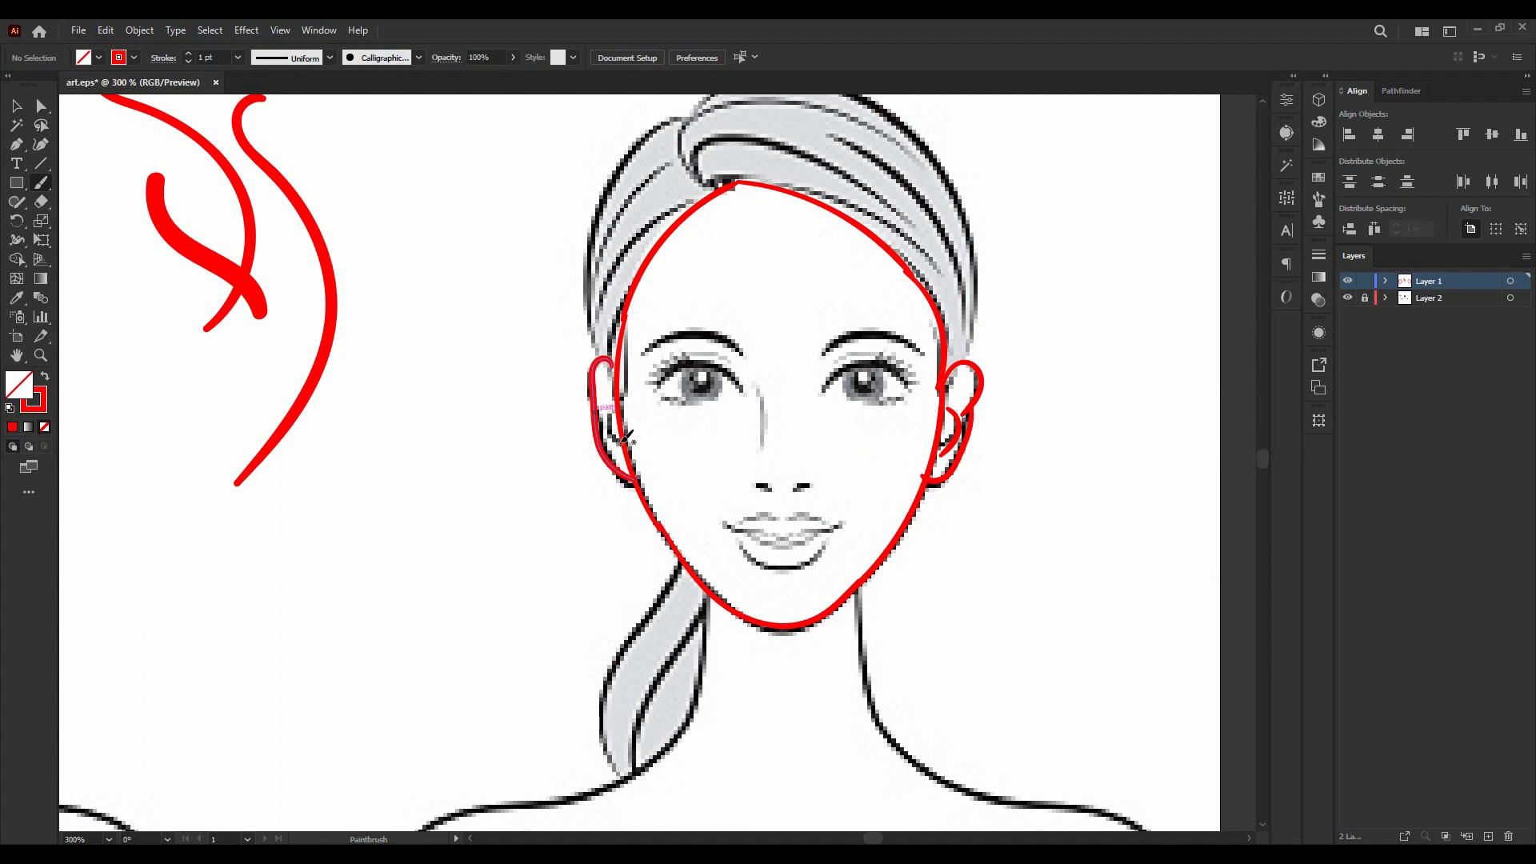
{"action": "key", "text": "ctrl+z"}
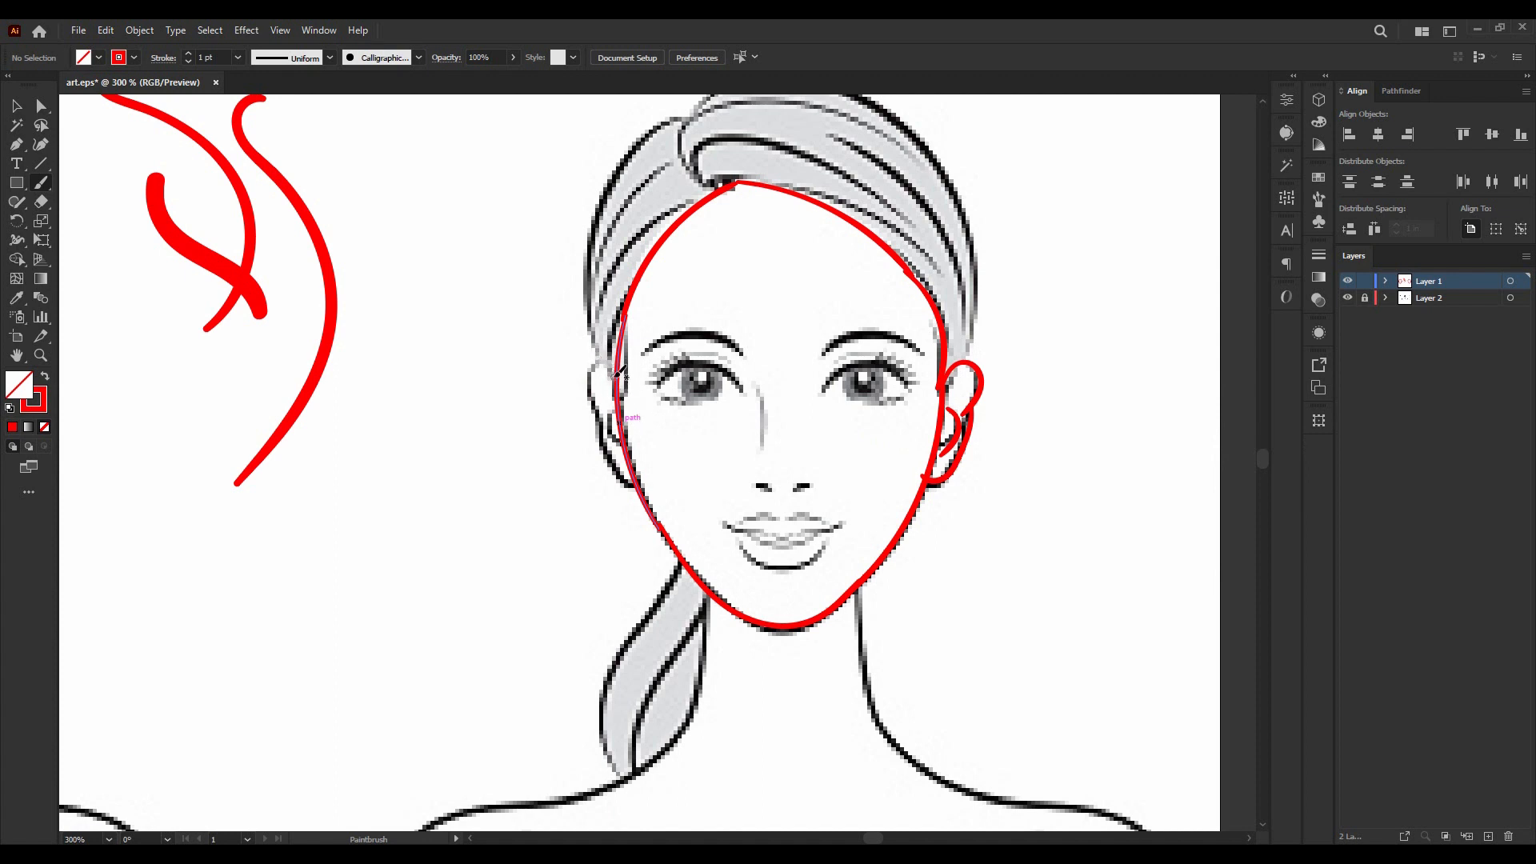
{"action": "mouse_move", "coordinate": [592, 396]}
{"action": "left_mouse_down"}
{"action": "mouse_move", "coordinate": [601, 446]}
{"action": "mouse_move", "coordinate": [632, 482]}
{"action": "left_mouse_up"}
{"action": "key", "text": "ctrl+z"}
{"action": "mouse_move", "coordinate": [606, 443]}
{"action": "left_mouse_down"}
{"action": "mouse_move", "coordinate": [610, 418]}
{"action": "mouse_move", "coordinate": [583, 381]}
{"action": "mouse_move", "coordinate": [615, 379]}
{"action": "left_mouse_up"}
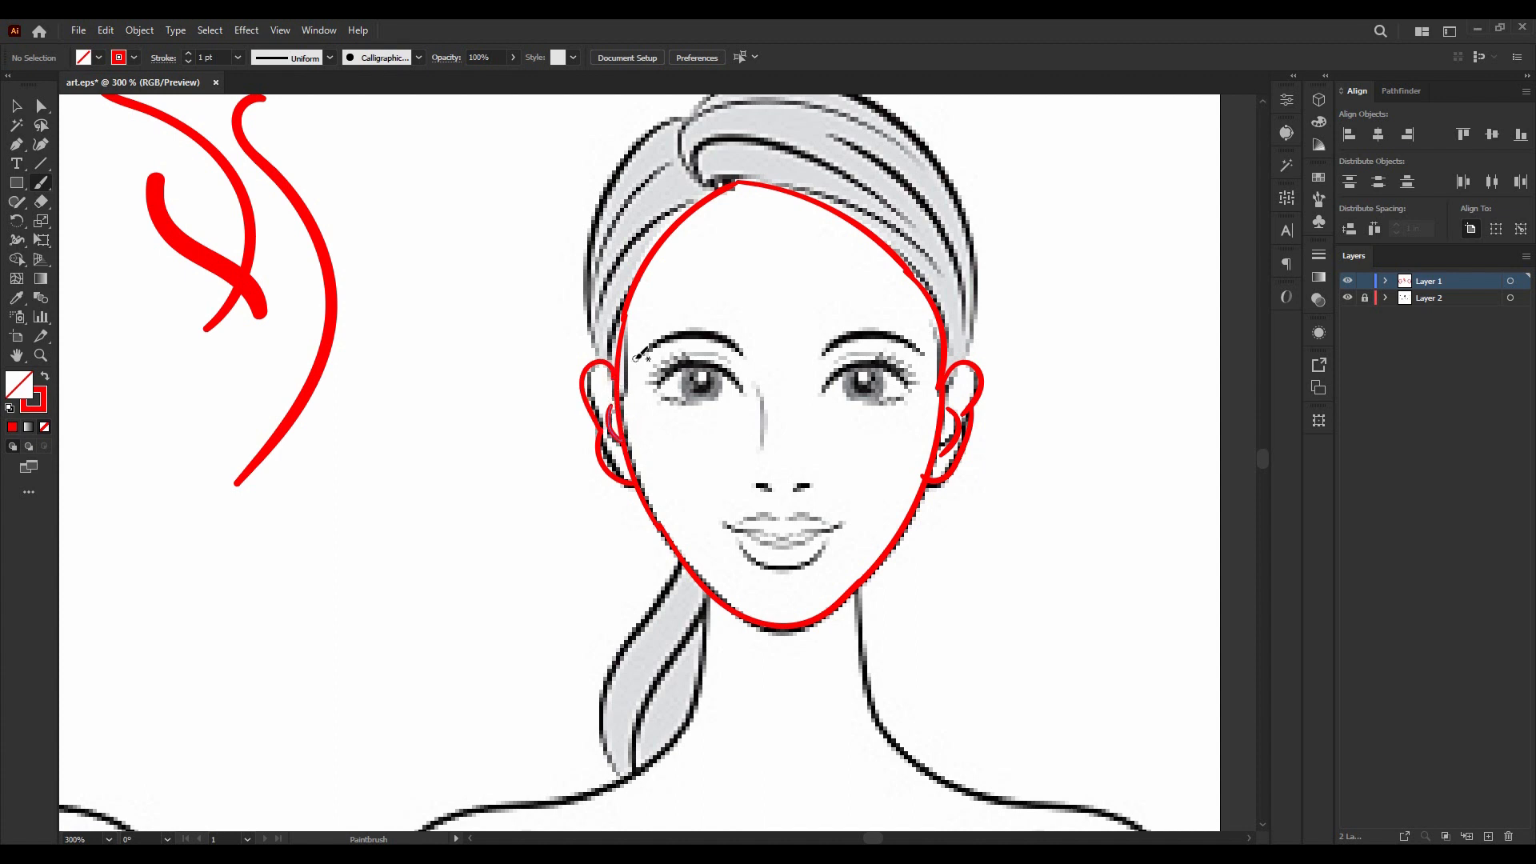
- Unlock Layer 2 and delete the reference image of the three women
{"action": "scroll", "coordinate": [635, 358], "scroll_direction": "down", "scroll_amount": 6}
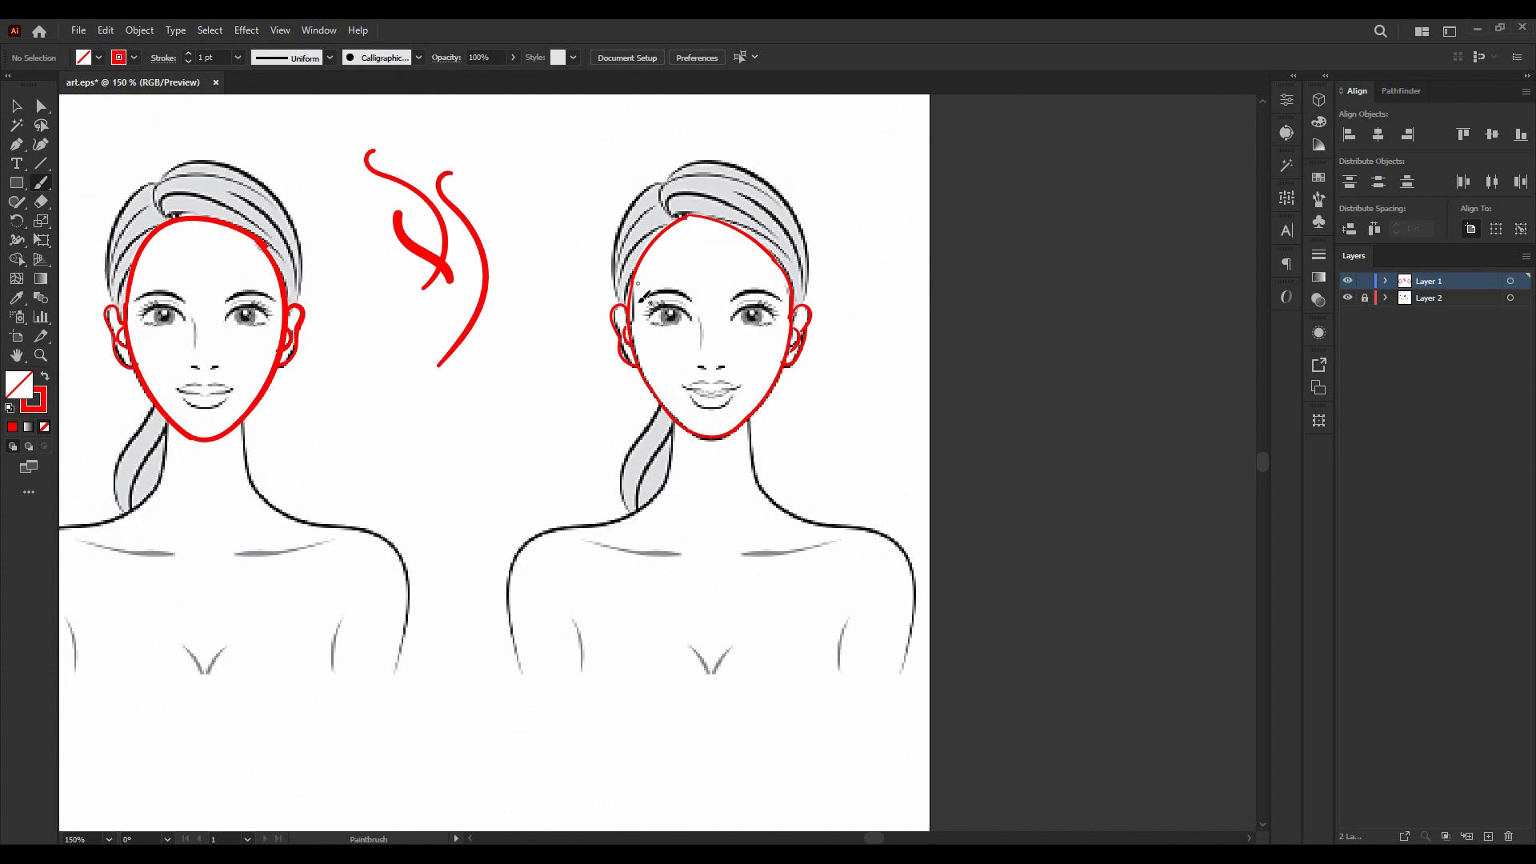
{"action": "left_click", "coordinate": [18, 106]}
{"action": "scroll", "coordinate": [504, 152], "scroll_direction": "down", "scroll_amount": 3}
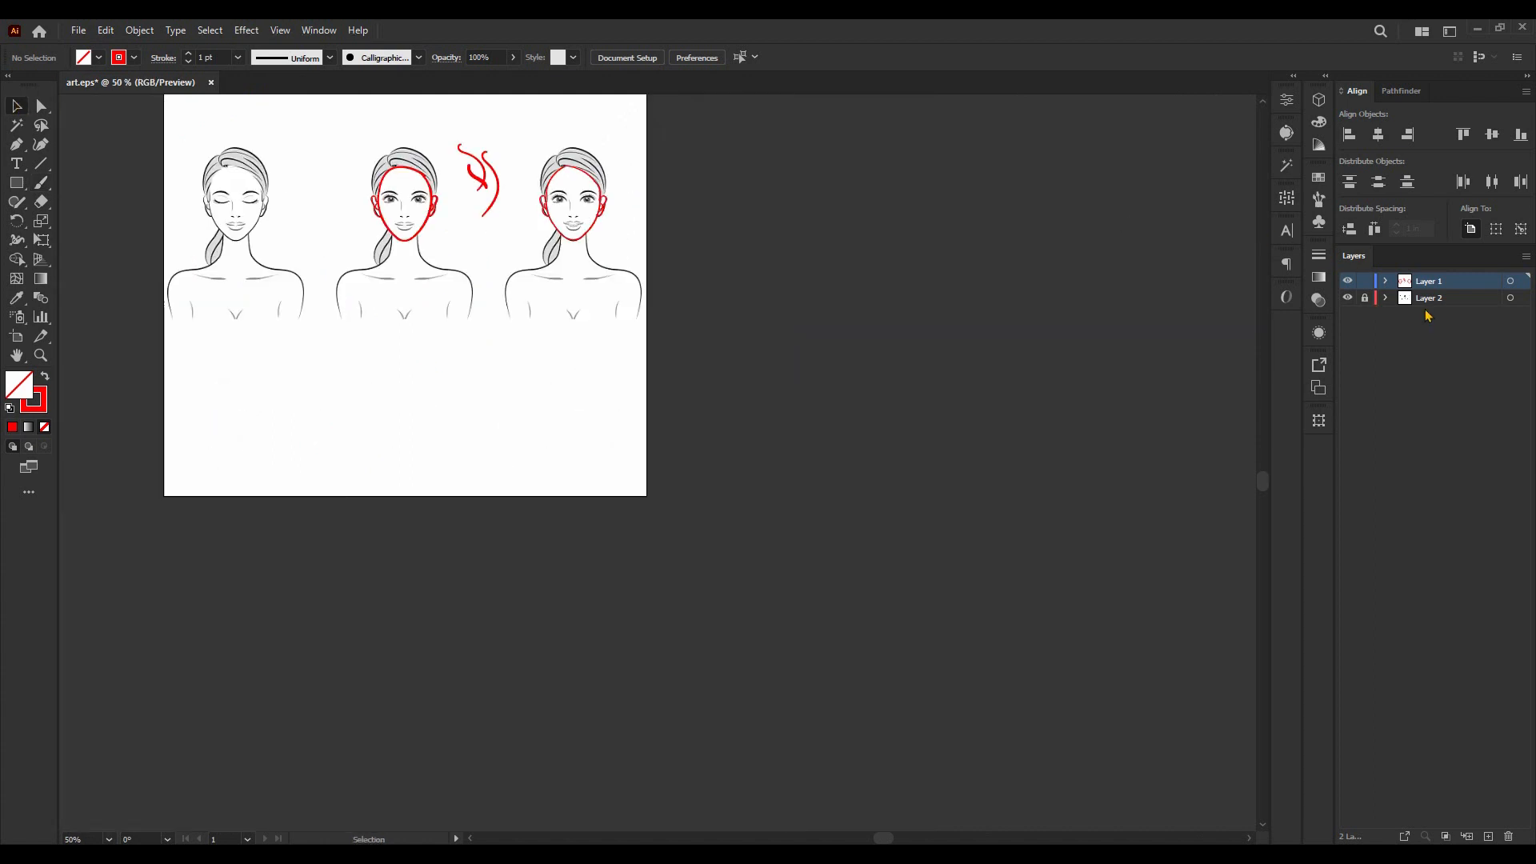
{"action": "left_click", "coordinate": [1357, 298]}
{"action": "left_click", "coordinate": [565, 315]}
{"action": "key", "text": "Delete"}
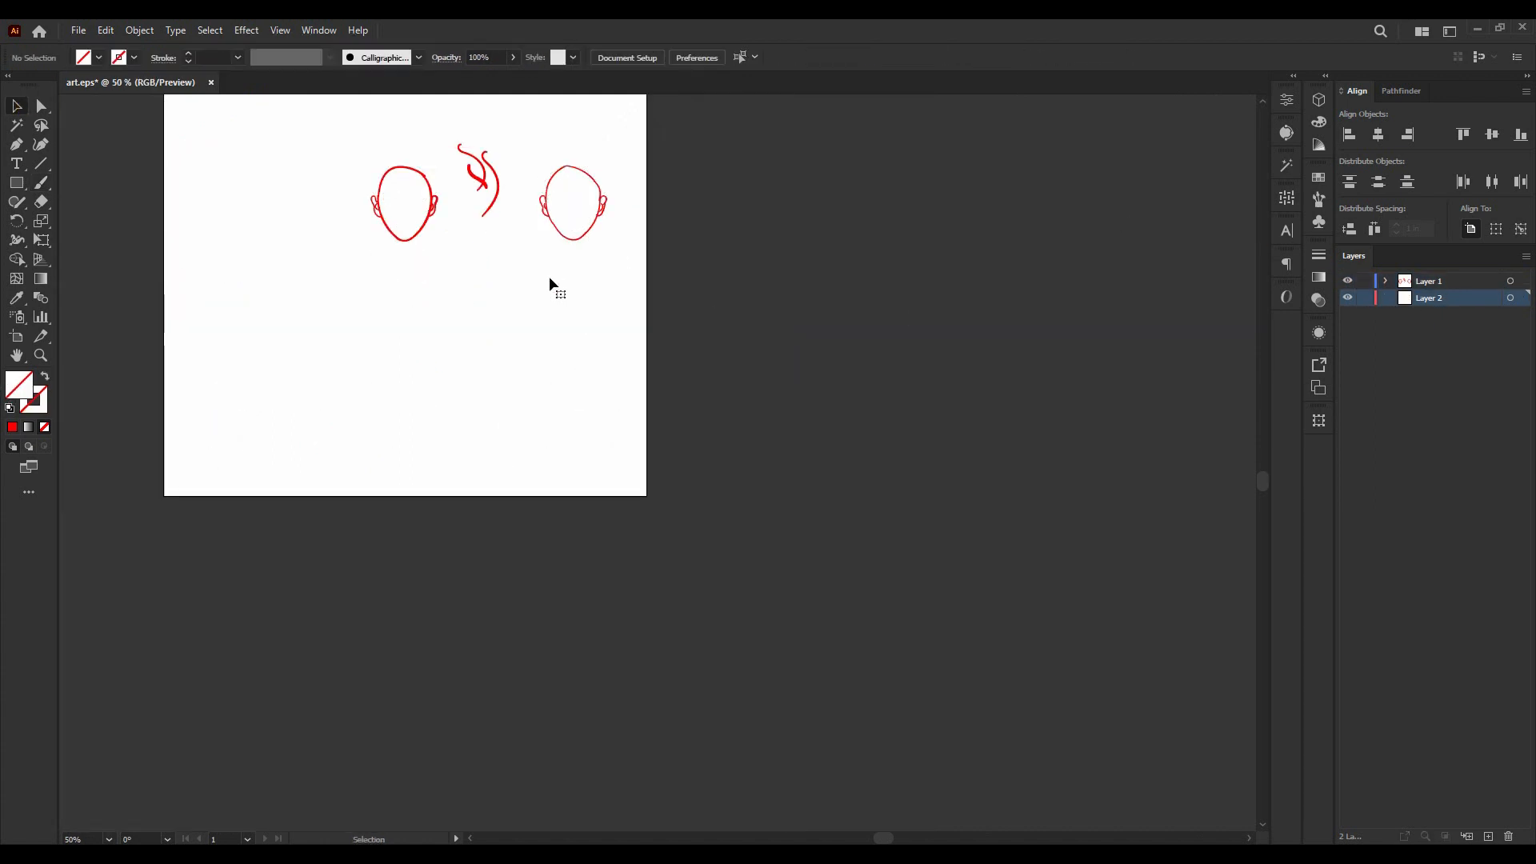
- Delete the loose red test curves lying between the two traced faces
{"action": "scroll", "coordinate": [520, 157], "scroll_direction": "up", "scroll_amount": 3}
{"action": "key", "text": "z"}
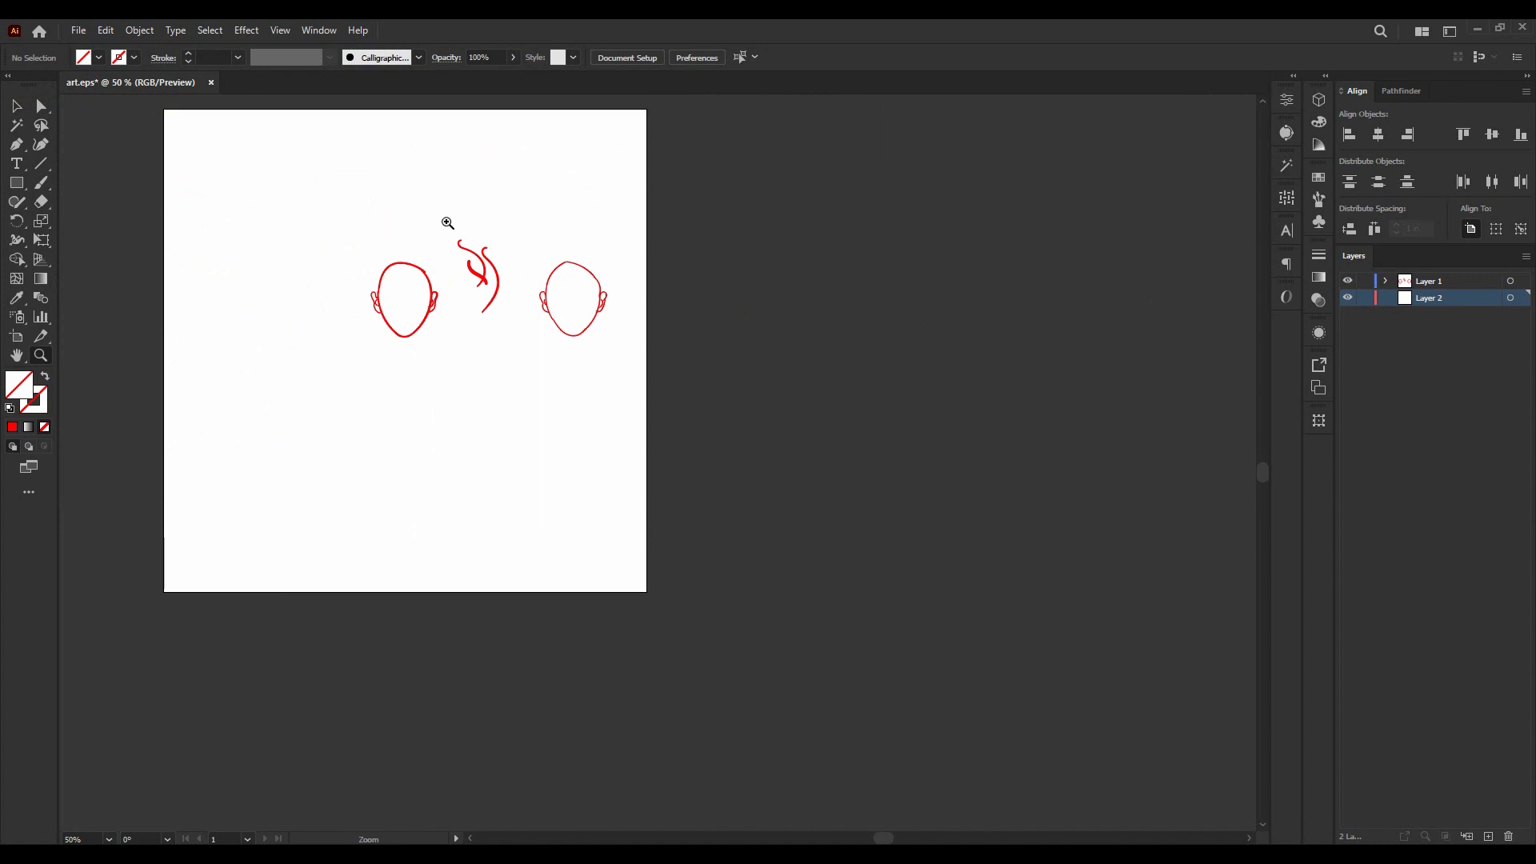
{"action": "left_click", "coordinate": [471, 268]}
{"action": "left_click", "coordinate": [470, 268]}
{"action": "left_click", "coordinate": [471, 268]}
{"action": "left_click", "coordinate": [16, 104]}
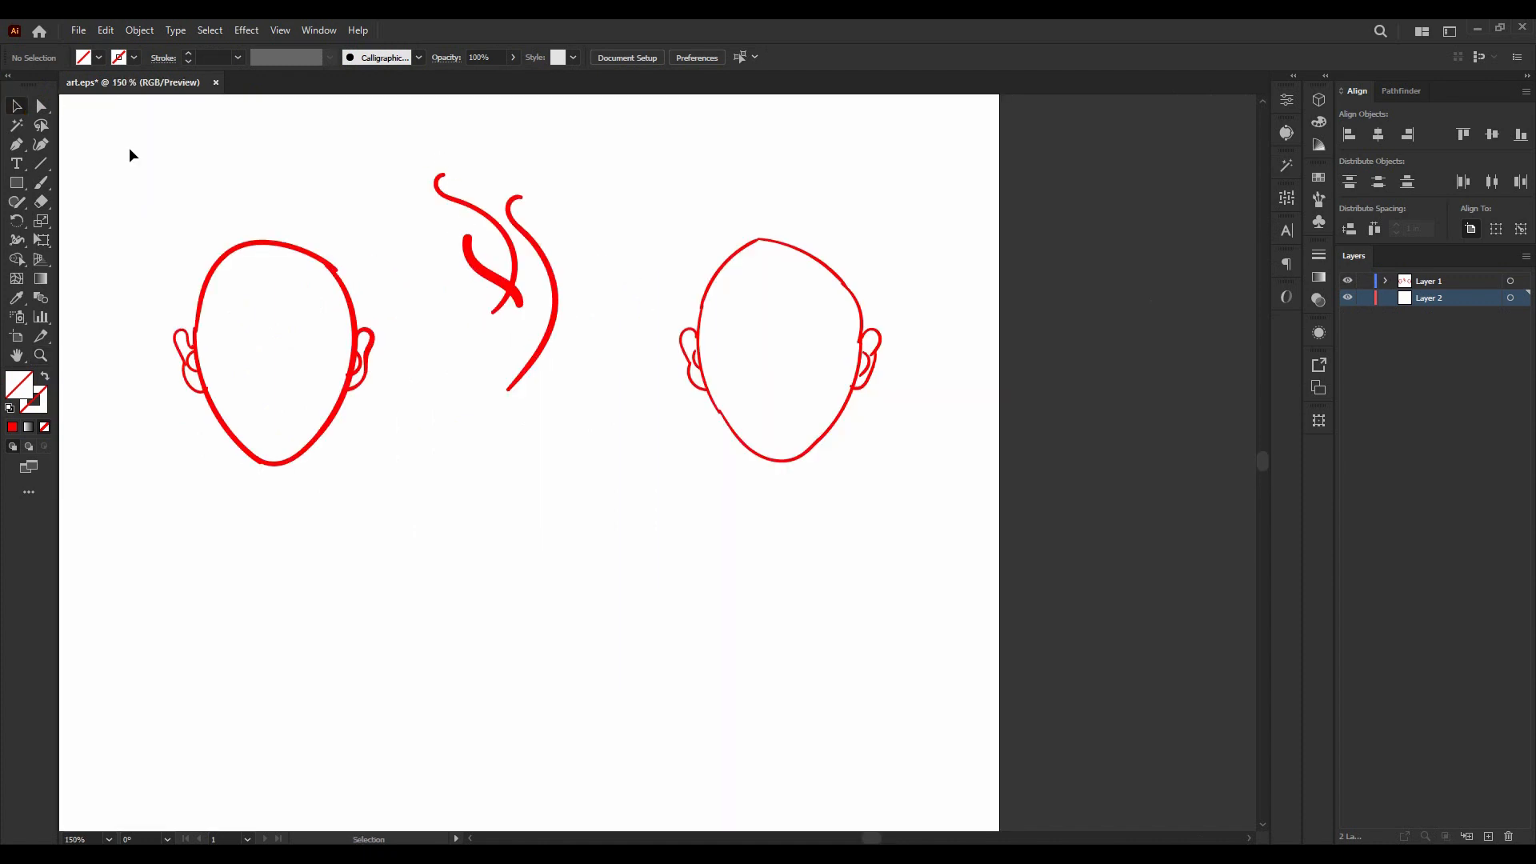
{"action": "left_click_drag", "start_coordinate": [440, 180], "coordinate": [589, 323]}
{"action": "key", "text": "Delete"}
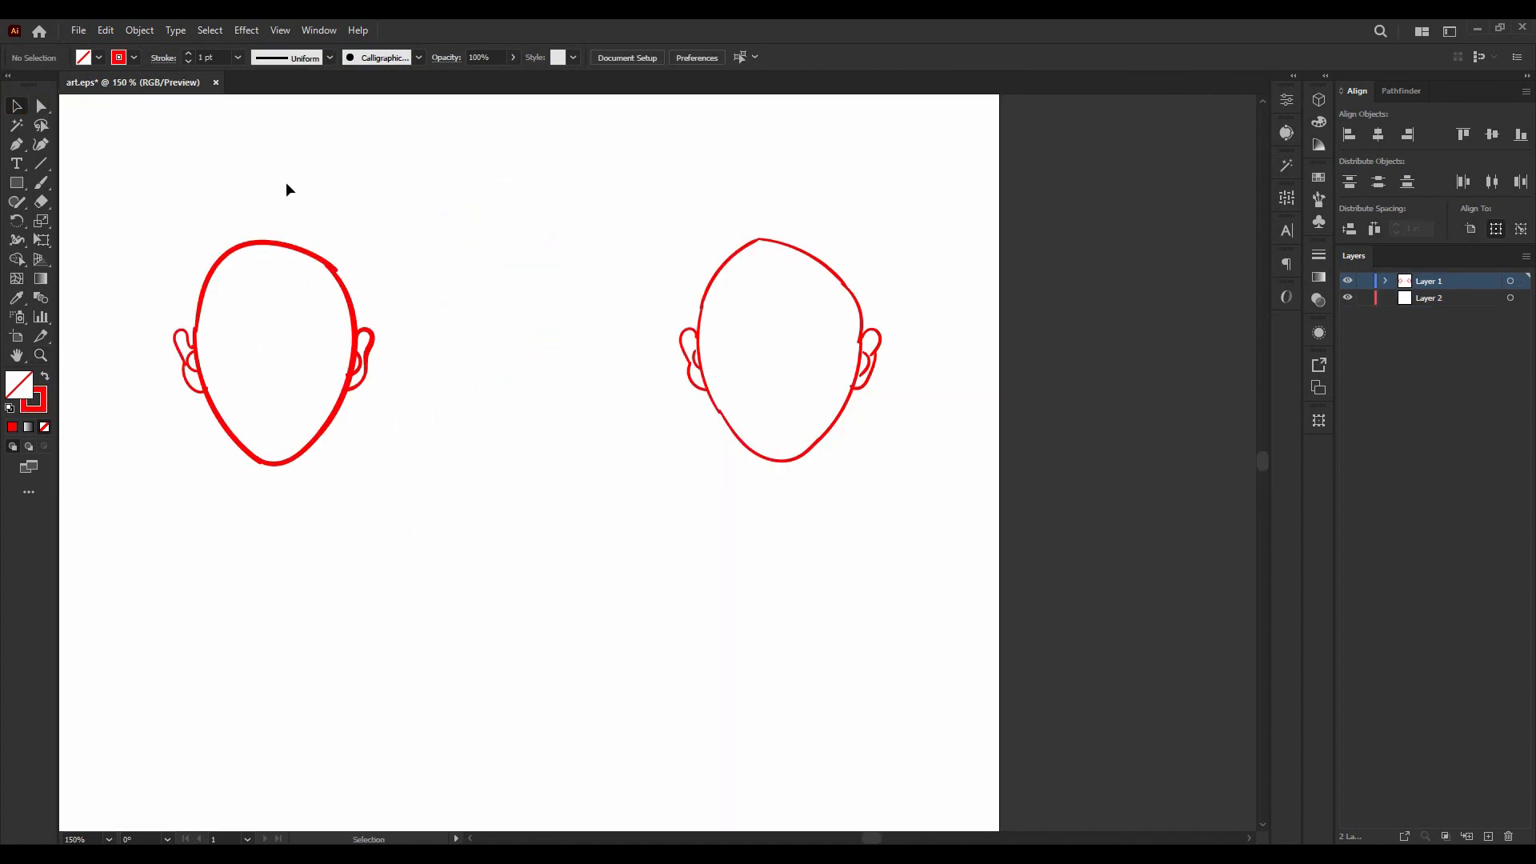
- Delete the thicker-stroked face outline with its ears, keeping only the thinner-stroked face
{"action": "scroll", "coordinate": [560, 189], "scroll_direction": "down", "scroll_amount": 2}
{"action": "scroll", "coordinate": [624, 185], "scroll_direction": "up", "scroll_amount": 1}
{"action": "scroll", "coordinate": [624, 185], "scroll_direction": "down", "scroll_amount": 4}
{"action": "left_click_drag", "start_coordinate": [424, 145], "coordinate": [571, 290]}
{"action": "scroll", "coordinate": [573, 209], "scroll_direction": "up", "scroll_amount": 4}
{"action": "key", "text": "Delete"}
{"action": "scroll", "coordinate": [680, 196], "scroll_direction": "up", "scroll_amount": 2}
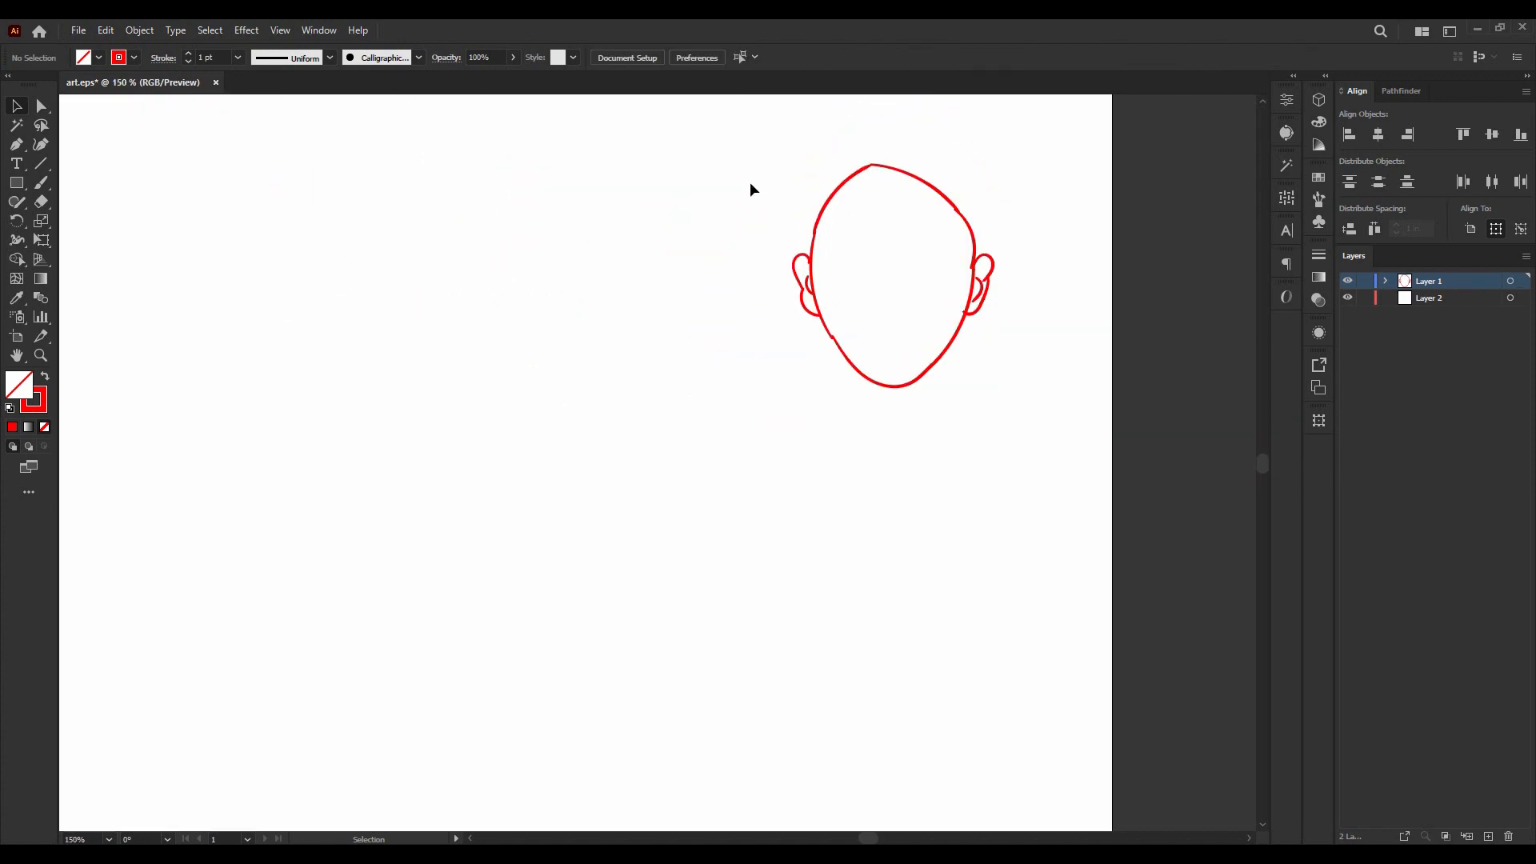
- Move the end anchor at the crown of the head so the two outline strokes meet cleanly
{"action": "scroll", "coordinate": [800, 184], "scroll_direction": "down", "scroll_amount": 4}
{"action": "scroll", "coordinate": [768, 232], "scroll_direction": "up", "scroll_amount": 8}
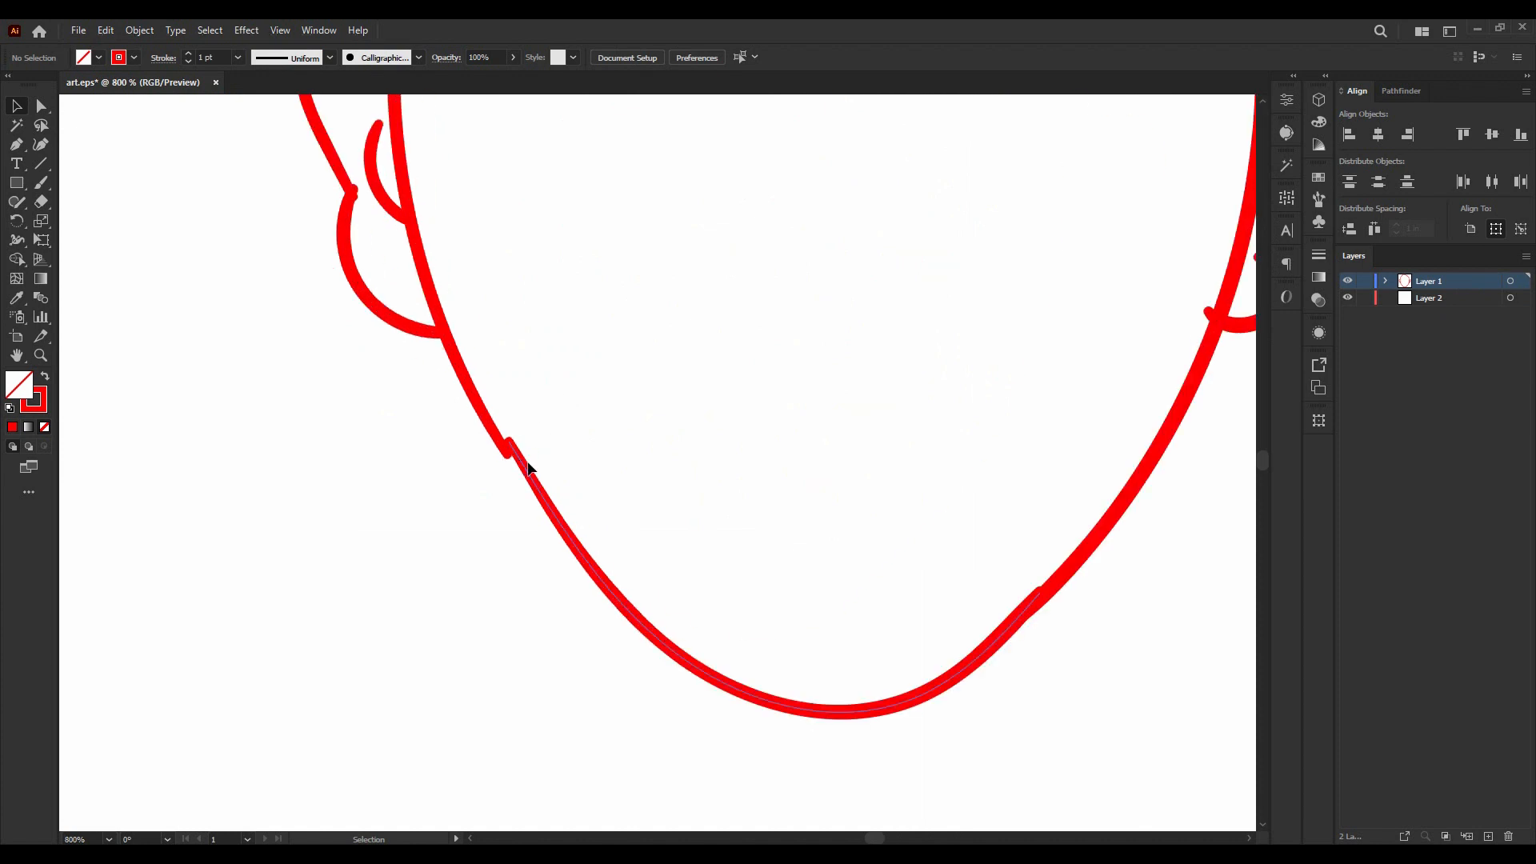
{"action": "scroll", "coordinate": [552, 400], "scroll_direction": "down", "scroll_amount": 3}
{"action": "scroll", "coordinate": [568, 389], "scroll_direction": "up", "scroll_amount": 3}
{"action": "left_click", "coordinate": [41, 105]}
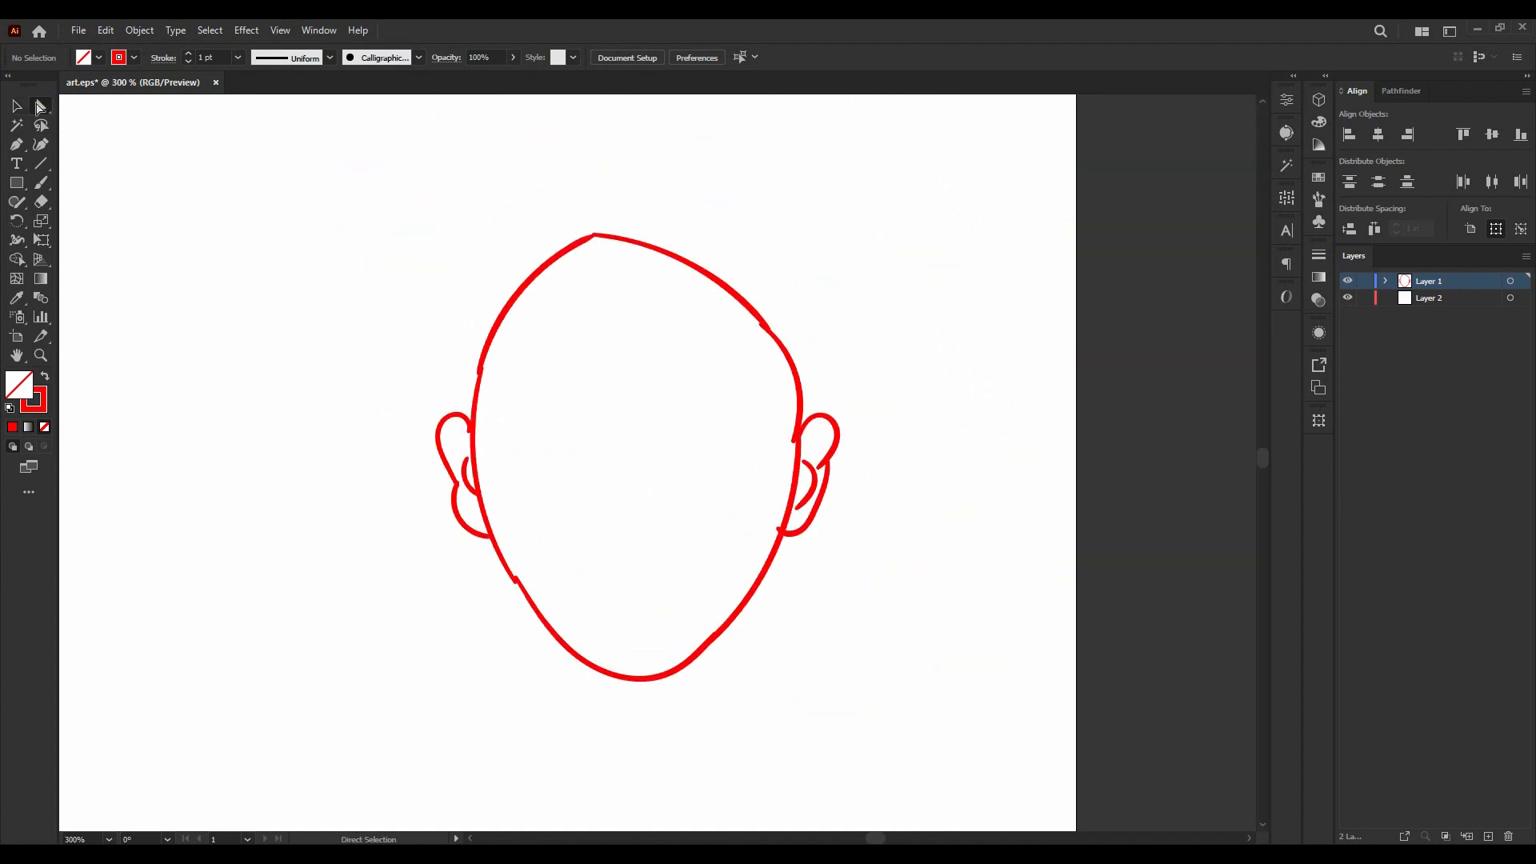
{"action": "scroll", "coordinate": [569, 224], "scroll_direction": "up", "scroll_amount": 6}
{"action": "scroll", "coordinate": [765, 333], "scroll_direction": "up", "scroll_amount": 3}
{"action": "left_click", "coordinate": [648, 256]}
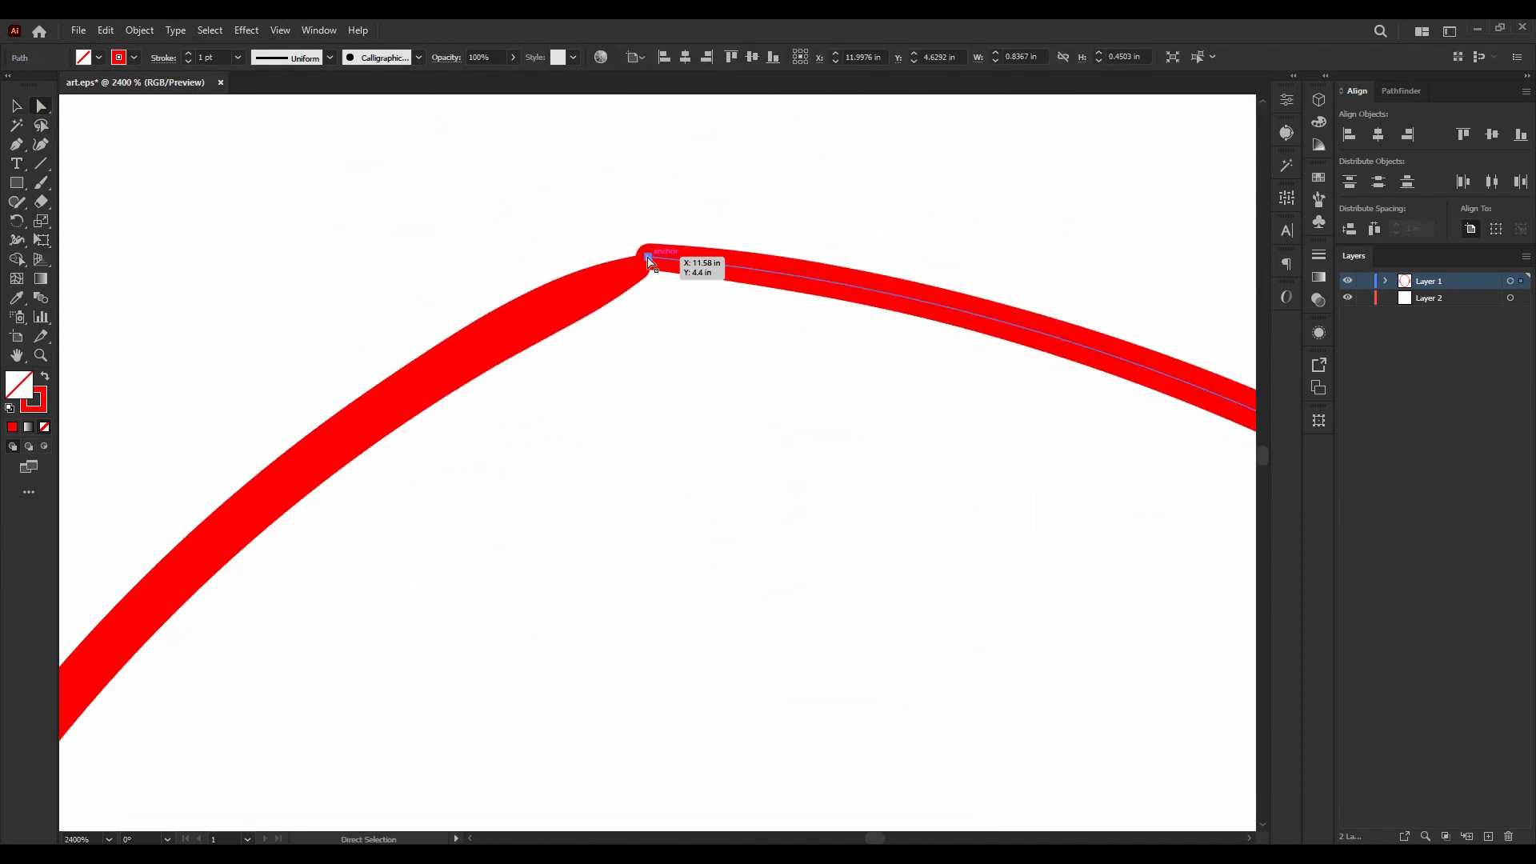
{"action": "scroll", "coordinate": [650, 258], "scroll_direction": "up", "scroll_amount": 4}
{"action": "left_click_drag", "start_coordinate": [719, 194], "coordinate": [685, 237]}
{"action": "left_click", "coordinate": [756, 154]}
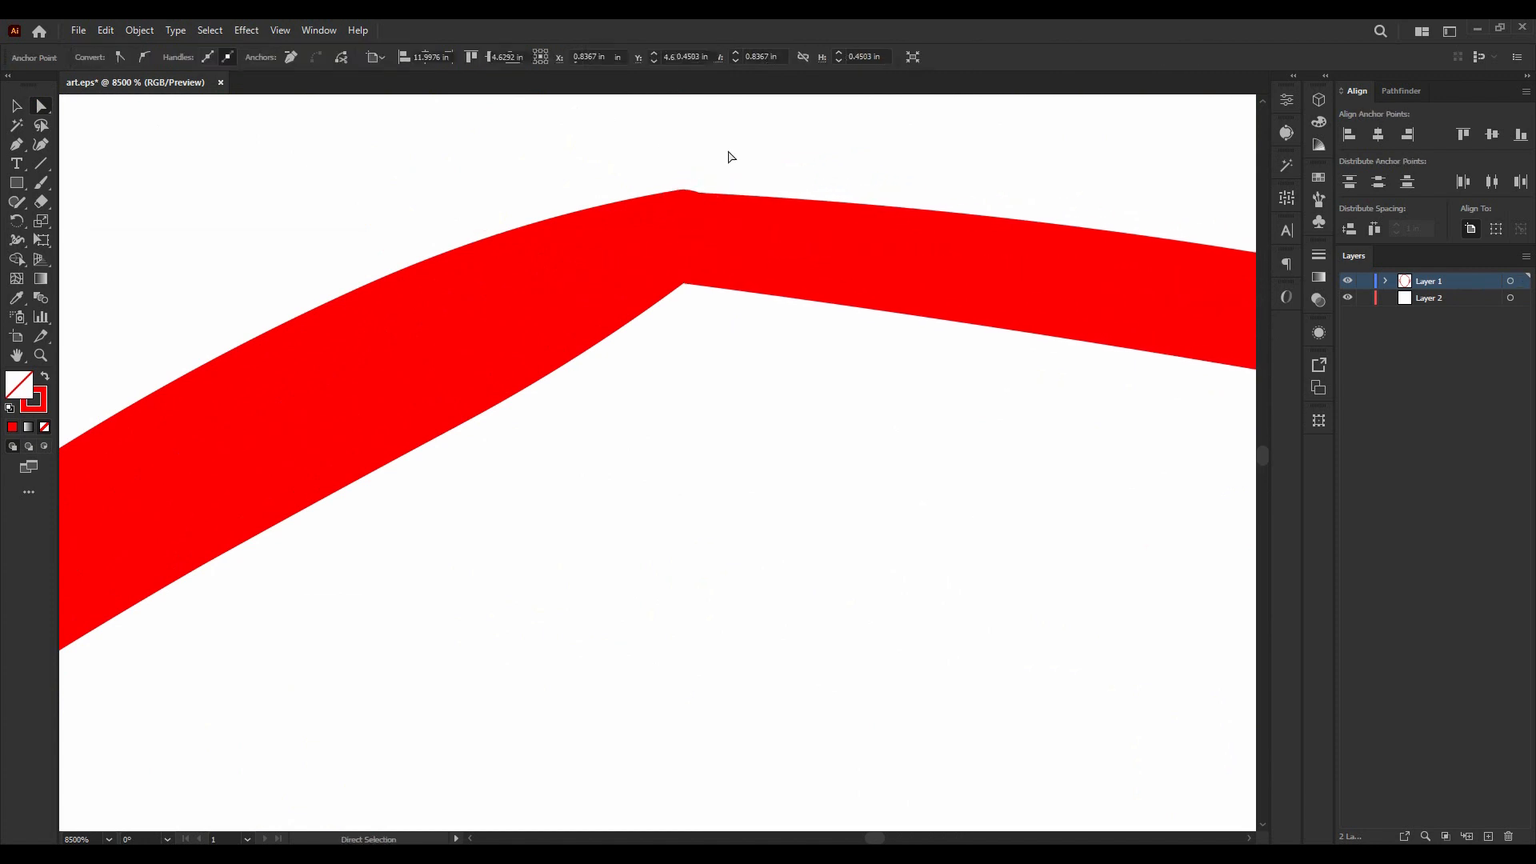
- Shift the end anchor of the right-hand temple stroke to line up with the forehead stroke
{"action": "scroll", "coordinate": [434, 152], "scroll_direction": "down", "scroll_amount": 4}
{"action": "scroll", "coordinate": [484, 176], "scroll_direction": "down", "scroll_amount": 8}
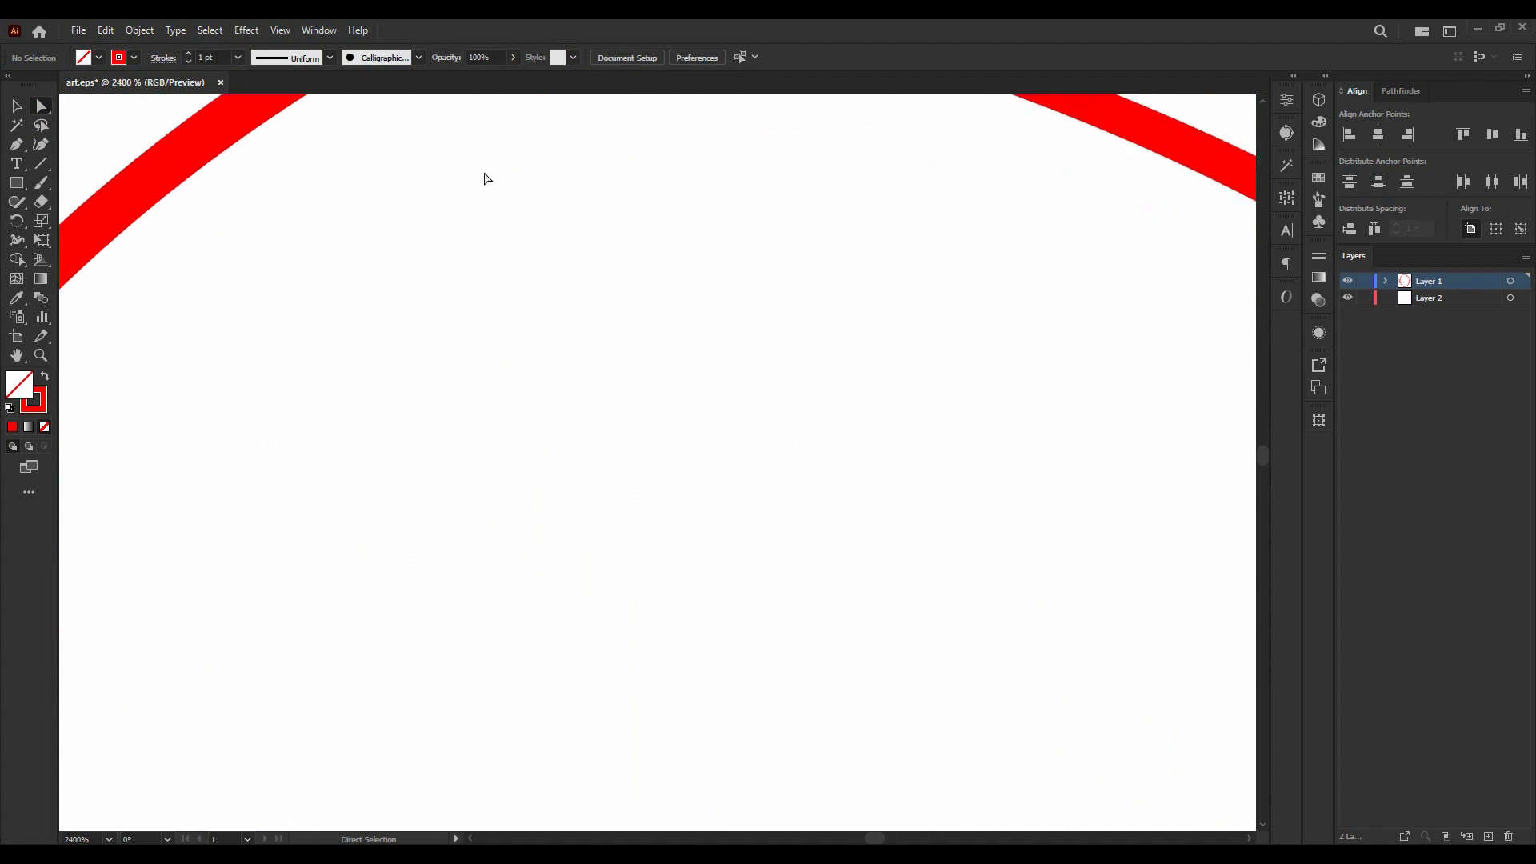
{"action": "scroll", "coordinate": [625, 250], "scroll_direction": "up", "scroll_amount": 6}
{"action": "scroll", "coordinate": [752, 299], "scroll_direction": "up", "scroll_amount": 3}
{"action": "left_click", "coordinate": [730, 333]}
{"action": "left_click_drag", "start_coordinate": [659, 322], "coordinate": [701, 335]}
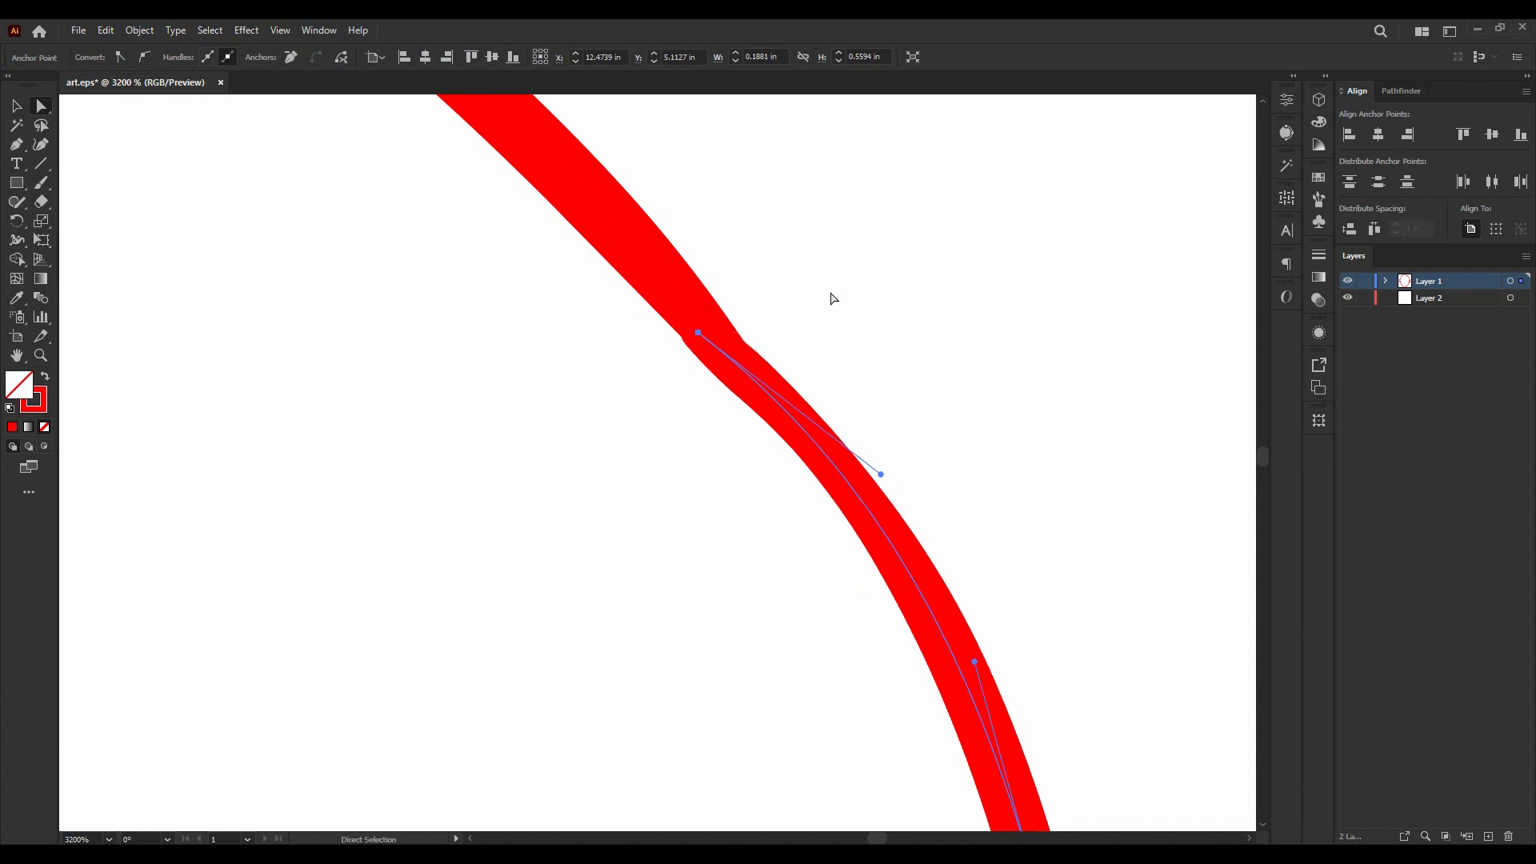
{"action": "left_click", "coordinate": [867, 285]}
- Move the end anchor of the temple stroke beside the right-hand ear onto the cheek line
{"action": "scroll", "coordinate": [857, 274], "scroll_direction": "down", "scroll_amount": 8}
{"action": "scroll", "coordinate": [880, 336], "scroll_direction": "up", "scroll_amount": 2}
{"action": "scroll", "coordinate": [878, 334], "scroll_direction": "up", "scroll_amount": 7}
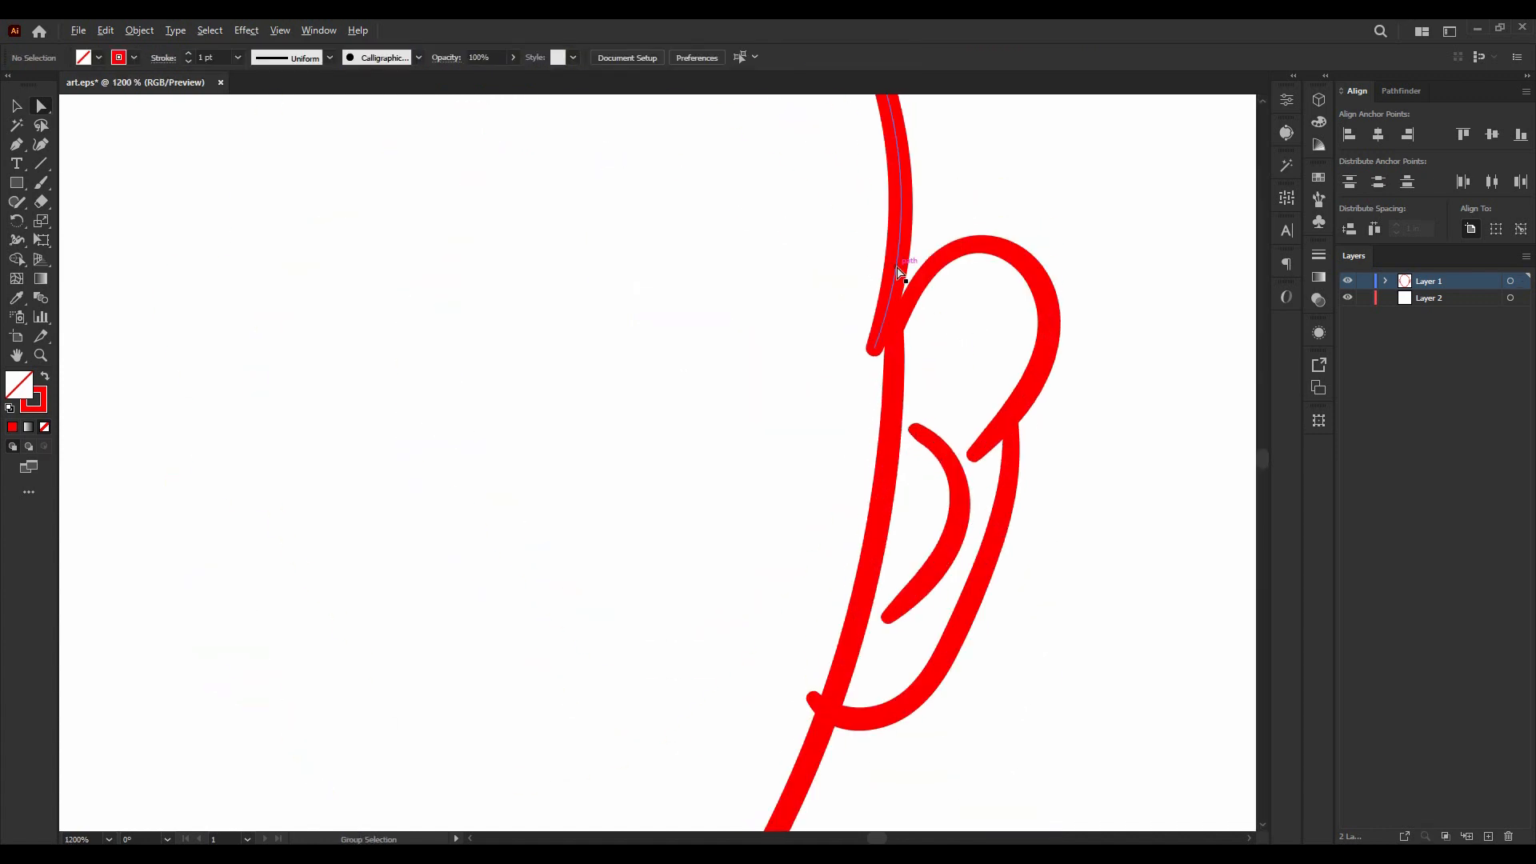
{"action": "left_click", "coordinate": [880, 335]}
{"action": "left_click_drag", "start_coordinate": [822, 417], "coordinate": [883, 391]}
- Pull the right-hand earlobe's protruding end anchor back onto the face outline
{"action": "scroll", "coordinate": [840, 384], "scroll_direction": "down", "scroll_amount": 8}
{"action": "scroll", "coordinate": [960, 288], "scroll_direction": "up", "scroll_amount": 3}
{"action": "scroll", "coordinate": [920, 264], "scroll_direction": "up", "scroll_amount": 2}
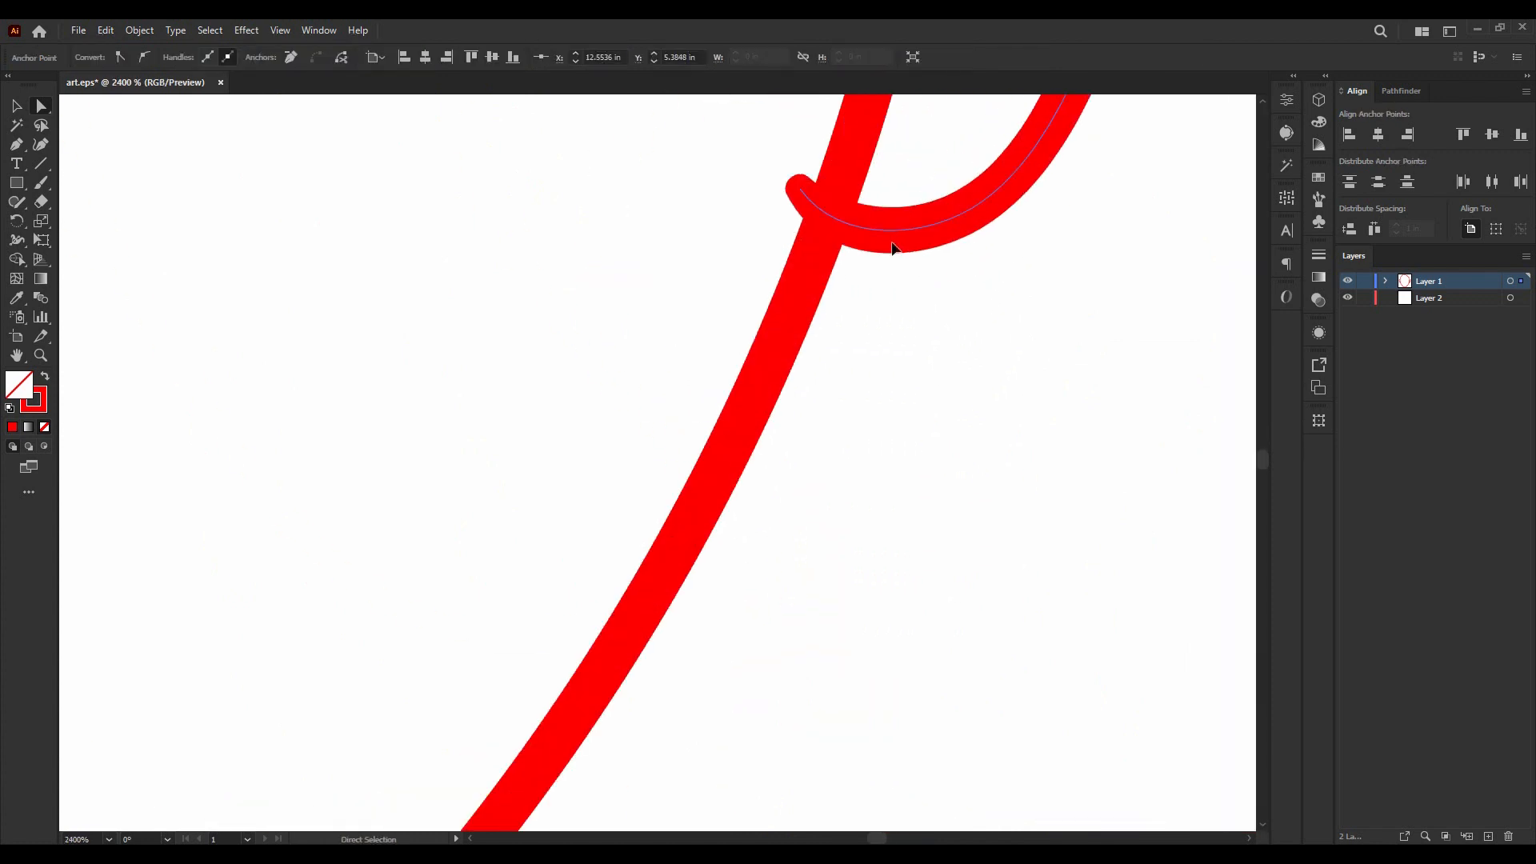
{"action": "left_click", "coordinate": [800, 189]}
{"action": "left_click_drag", "start_coordinate": [800, 189], "coordinate": [820, 226]}
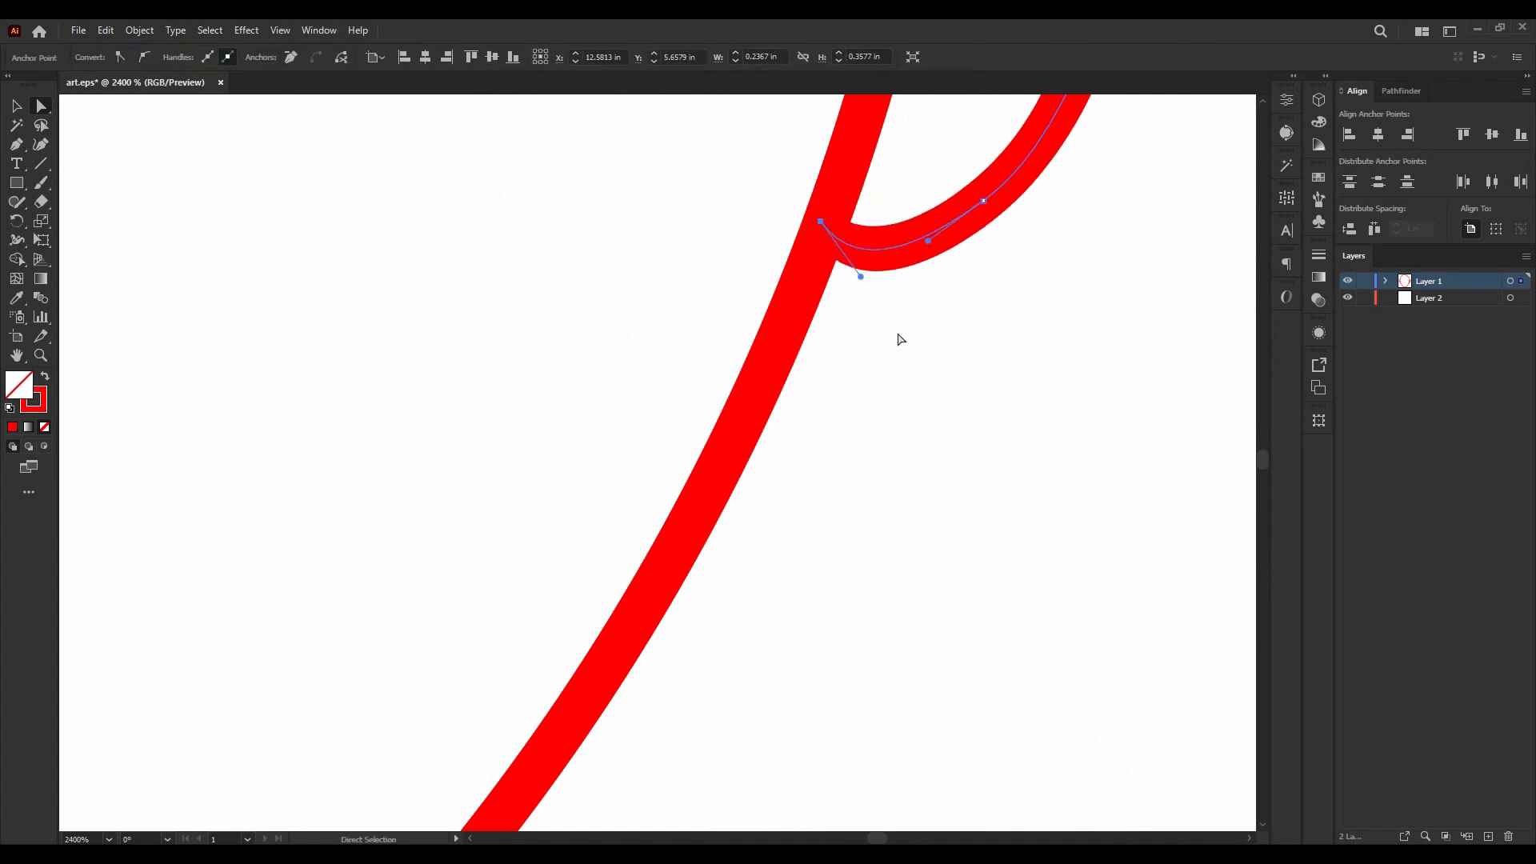
- Align the chin stroke's right-hand end anchor with the jaw stroke so the joint is smooth
{"action": "scroll", "coordinate": [952, 344], "scroll_direction": "down", "scroll_amount": 4}
{"action": "scroll", "coordinate": [874, 400], "scroll_direction": "up", "scroll_amount": 3}
{"action": "scroll", "coordinate": [768, 462], "scroll_direction": "up", "scroll_amount": 3}
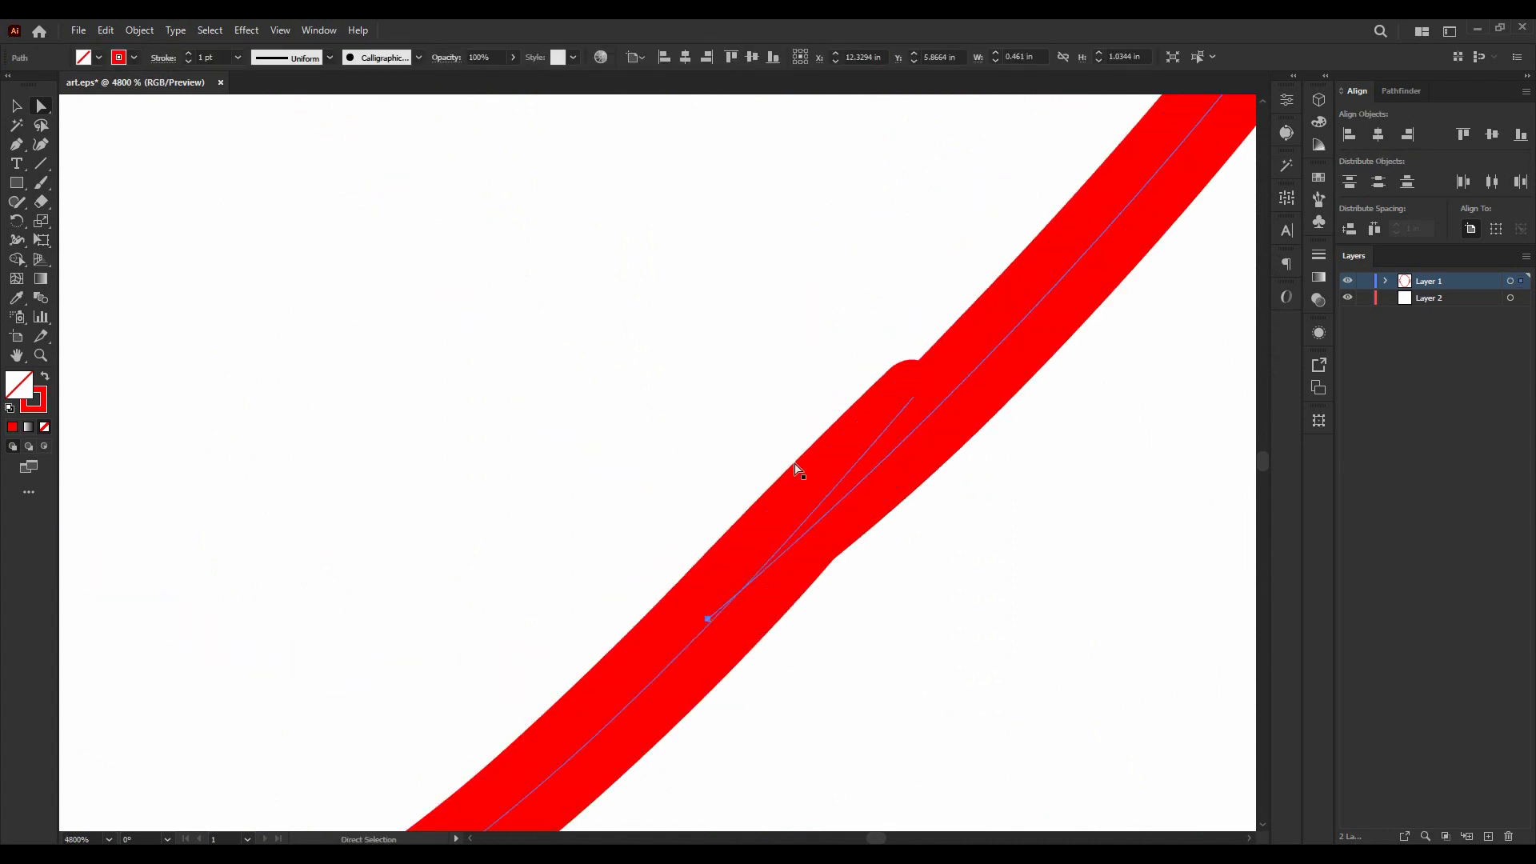
{"action": "left_click", "coordinate": [913, 397]}
{"action": "left_click_drag", "start_coordinate": [914, 398], "coordinate": [922, 407]}
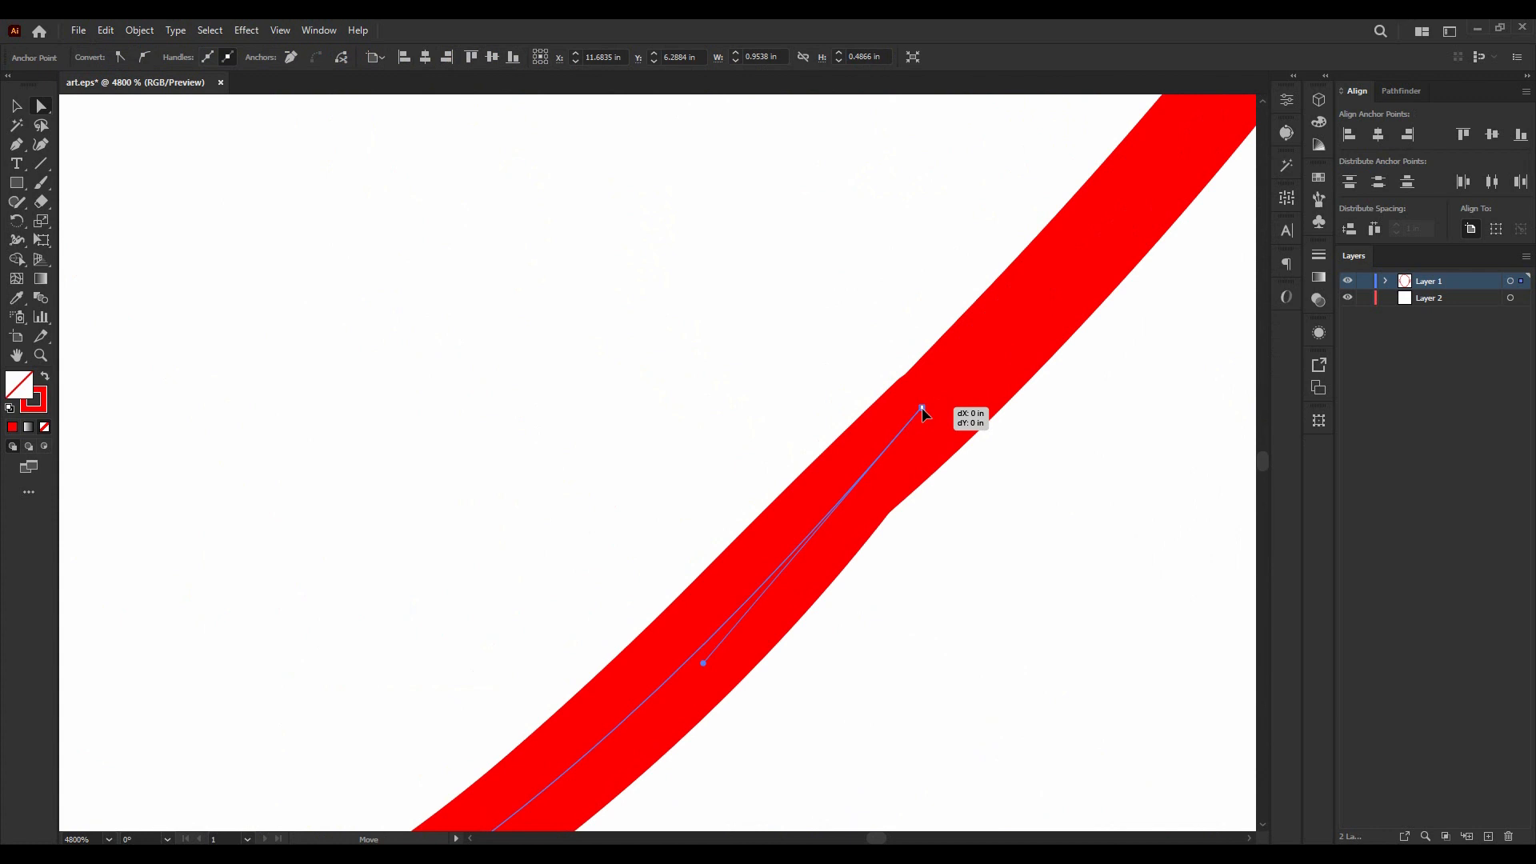
{"action": "left_click", "coordinate": [840, 315]}
- Move the chin stroke's left-hand end anchor onto the end of the cheek stroke to close the stepped joint
{"action": "scroll", "coordinate": [1120, 319], "scroll_direction": "down", "scroll_amount": 5}
{"action": "scroll", "coordinate": [800, 342], "scroll_direction": "up", "scroll_amount": 2}
{"action": "scroll", "coordinate": [540, 233], "scroll_direction": "up", "scroll_amount": 3}
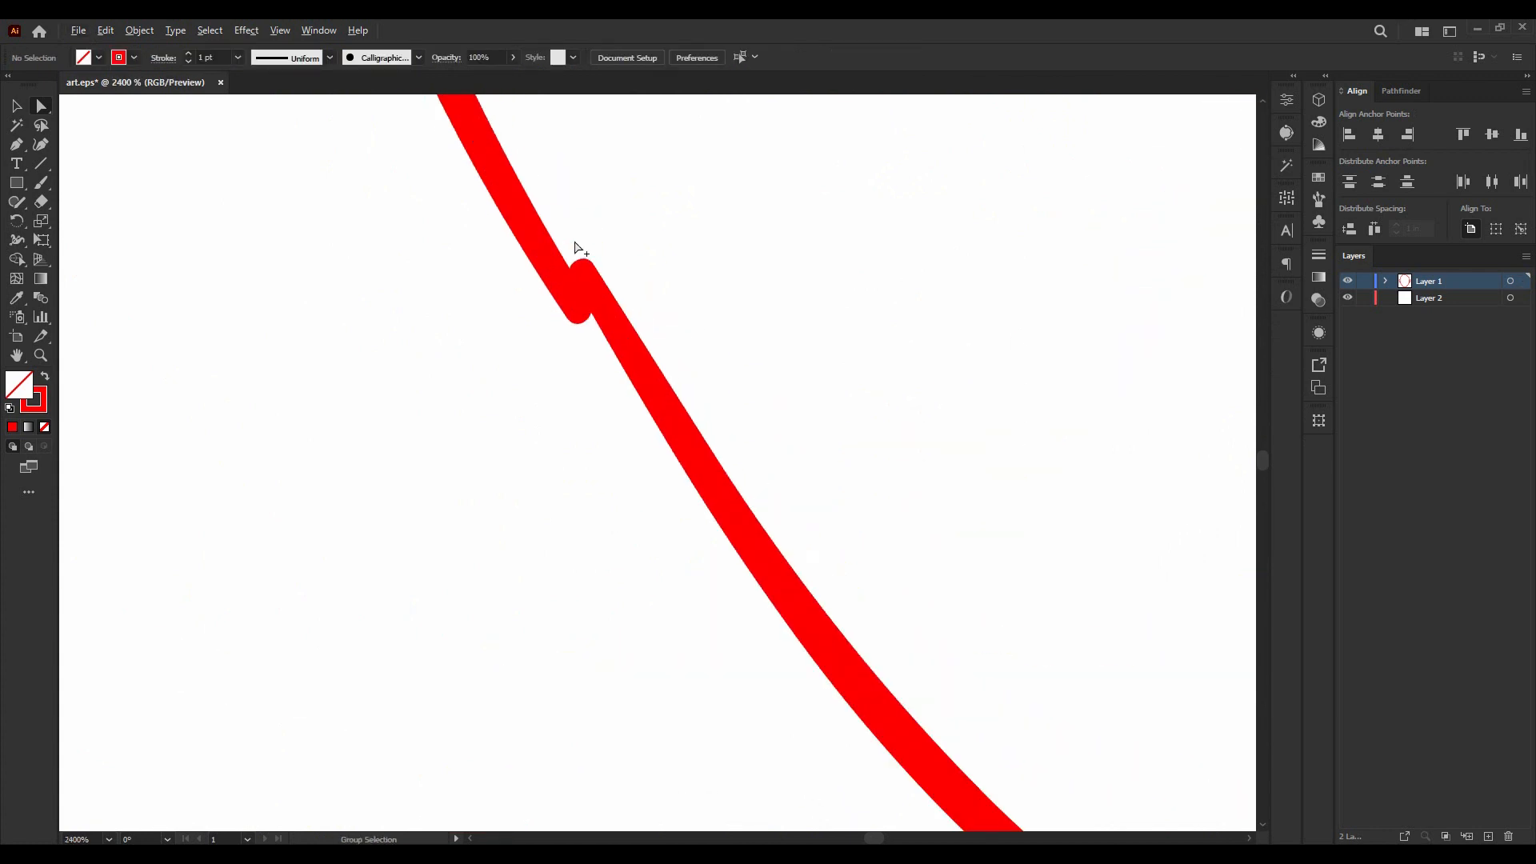
{"action": "left_click", "coordinate": [600, 294]}
{"action": "left_click_drag", "start_coordinate": [587, 276], "coordinate": [574, 301]}
{"action": "left_click", "coordinate": [788, 266]}
- Move the upper end anchor of the left-hand ear's outer curve onto the face outline
{"action": "scroll", "coordinate": [788, 266], "scroll_direction": "down", "scroll_amount": 4}
{"action": "scroll", "coordinate": [799, 257], "scroll_direction": "up", "scroll_amount": 5}
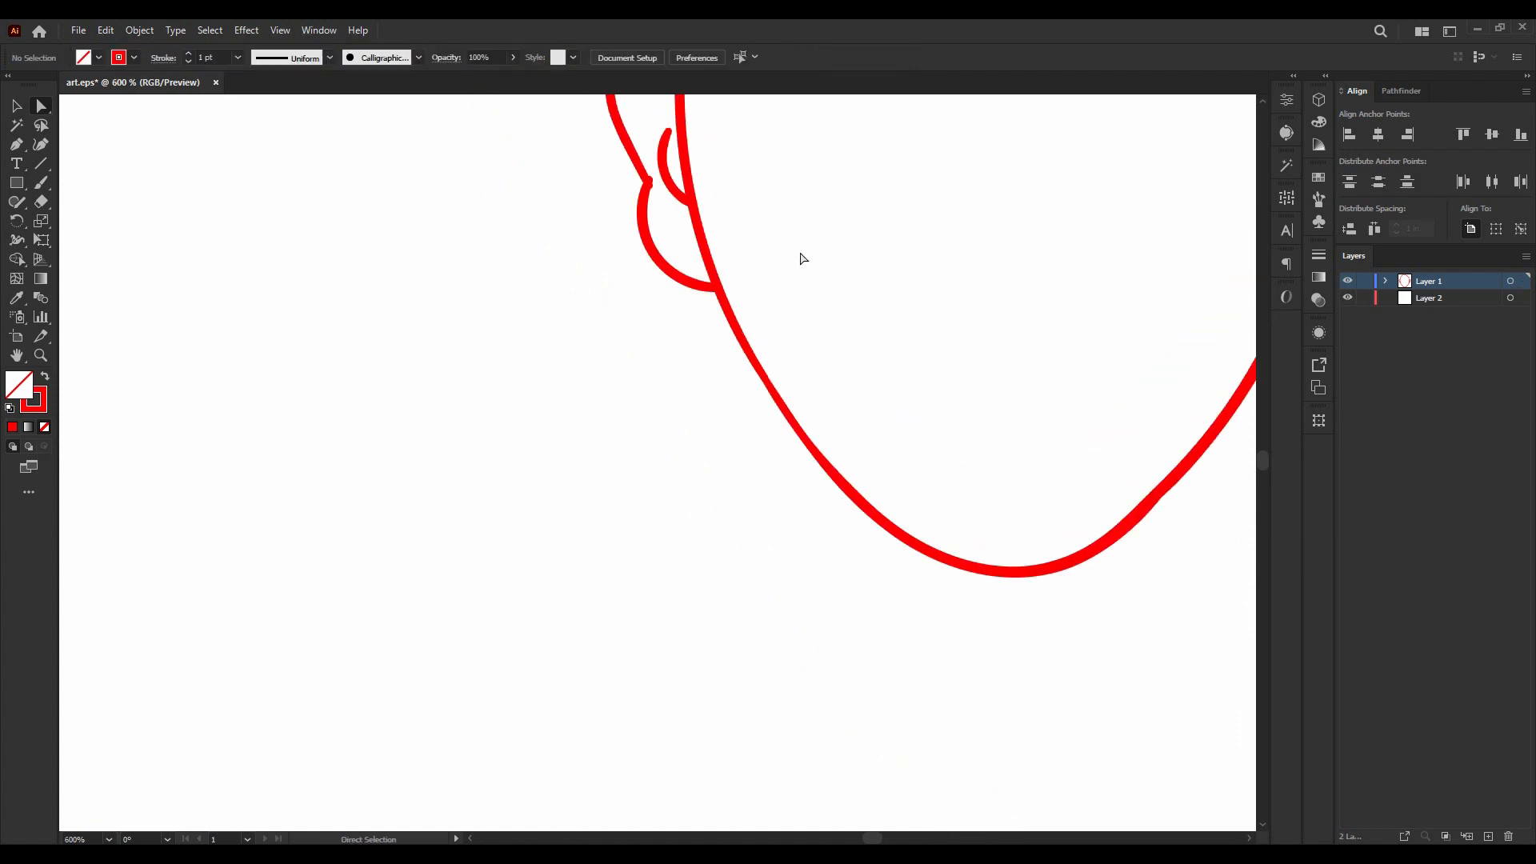
{"action": "scroll", "coordinate": [651, 321], "scroll_direction": "up", "scroll_amount": 7}
{"action": "scroll", "coordinate": [664, 358], "scroll_direction": "down", "scroll_amount": 4}
{"action": "scroll", "coordinate": [718, 332], "scroll_direction": "down", "scroll_amount": 3}
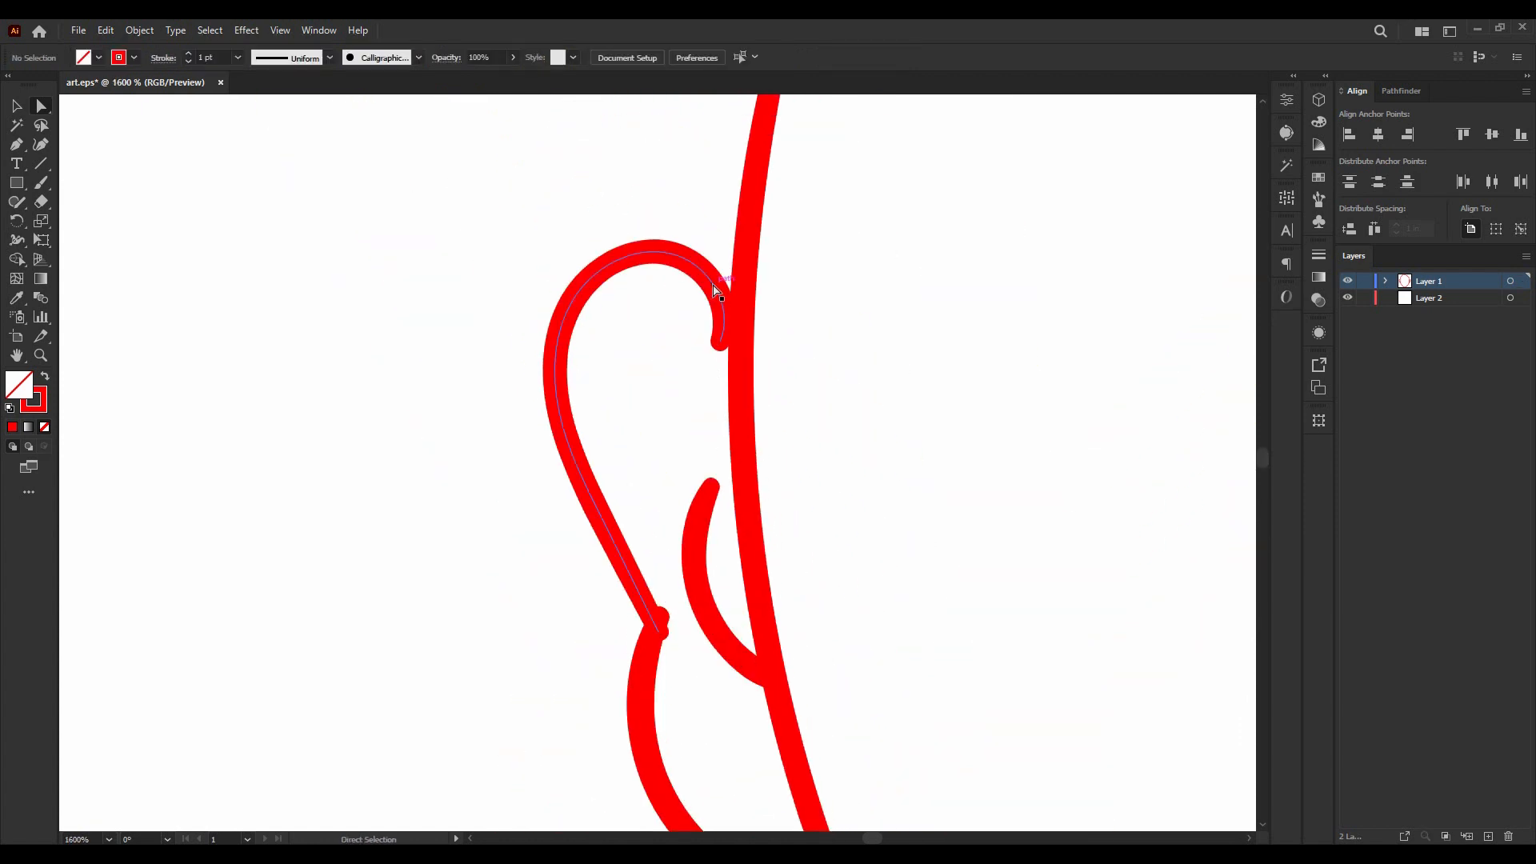
{"action": "scroll", "coordinate": [713, 312], "scroll_direction": "up", "scroll_amount": 6}
{"action": "left_click", "coordinate": [739, 341]}
{"action": "scroll", "coordinate": [743, 377], "scroll_direction": "down", "scroll_amount": 4}
{"action": "scroll", "coordinate": [743, 377], "scroll_direction": "up", "scroll_amount": 6}
{"action": "left_click_drag", "start_coordinate": [720, 456], "coordinate": [792, 448]}
{"action": "scroll", "coordinate": [880, 377], "scroll_direction": "down", "scroll_amount": 6}
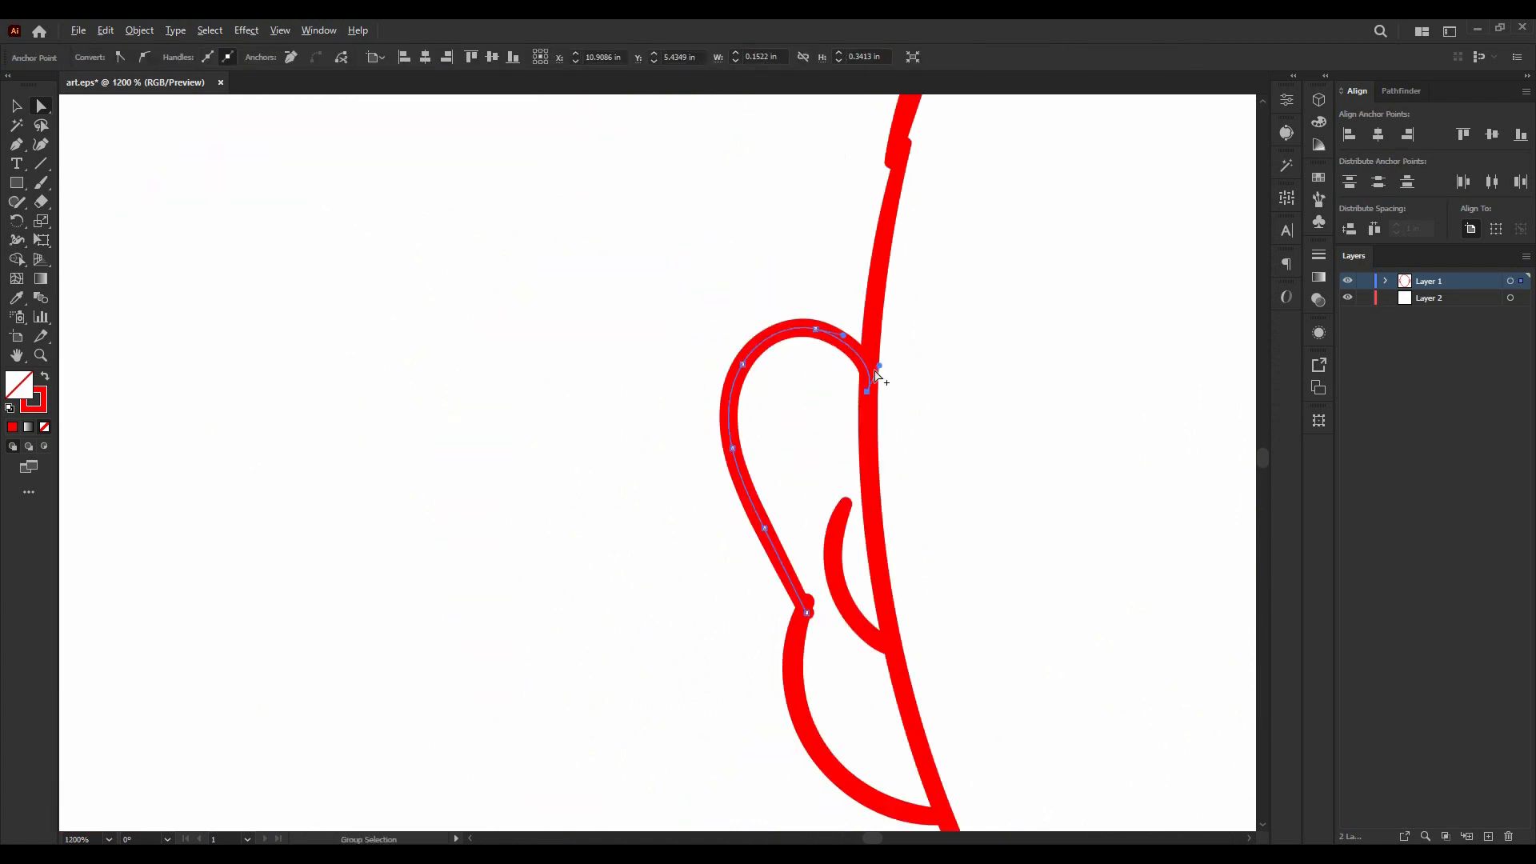
- Shift the left-hand cheek stroke's upper end anchor to line up with the forehead stroke
{"action": "scroll", "coordinate": [917, 220], "scroll_direction": "up", "scroll_amount": 3}
{"action": "left_click", "coordinate": [814, 371]}
{"action": "left_click", "coordinate": [811, 352]}
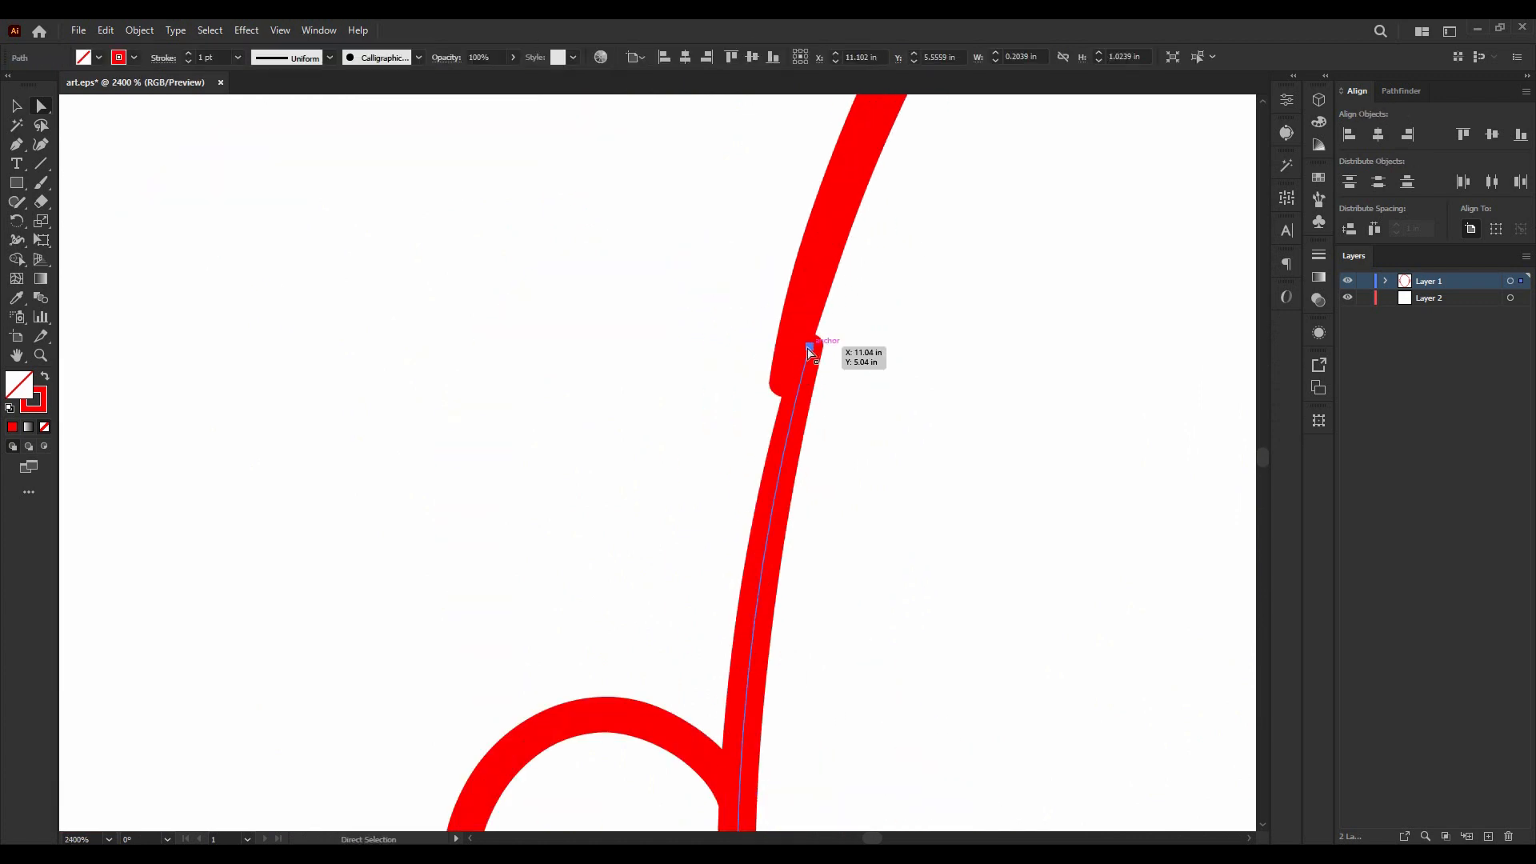
{"action": "left_click_drag", "start_coordinate": [809, 349], "coordinate": [793, 348]}
{"action": "scroll", "coordinate": [792, 348], "scroll_direction": "down", "scroll_amount": 6}
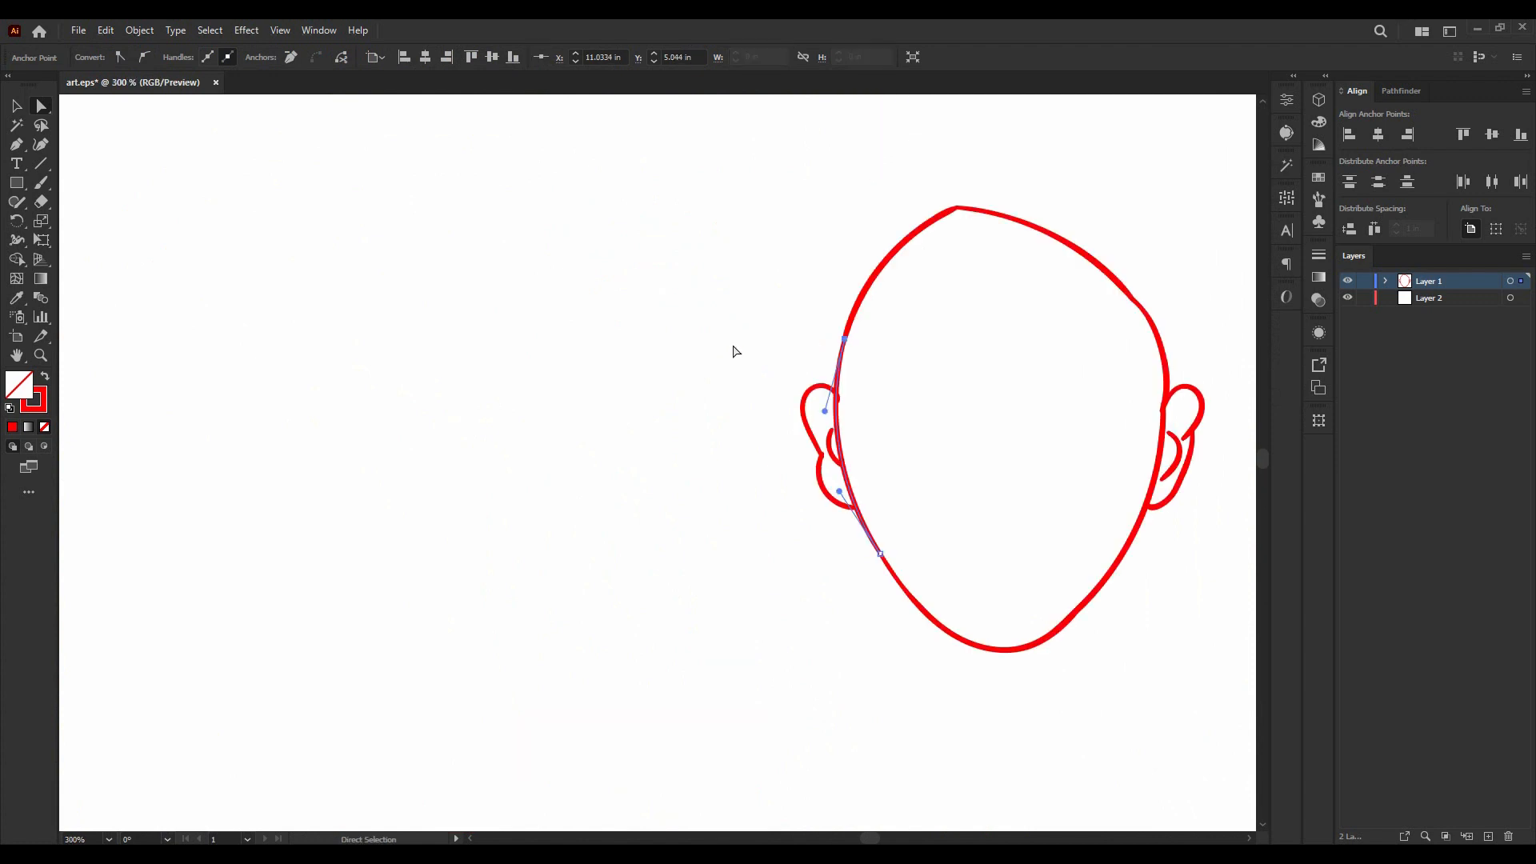
{"action": "scroll", "coordinate": [1016, 207], "scroll_direction": "up", "scroll_amount": 4}
{"action": "scroll", "coordinate": [822, 242], "scroll_direction": "down", "scroll_amount": 5}
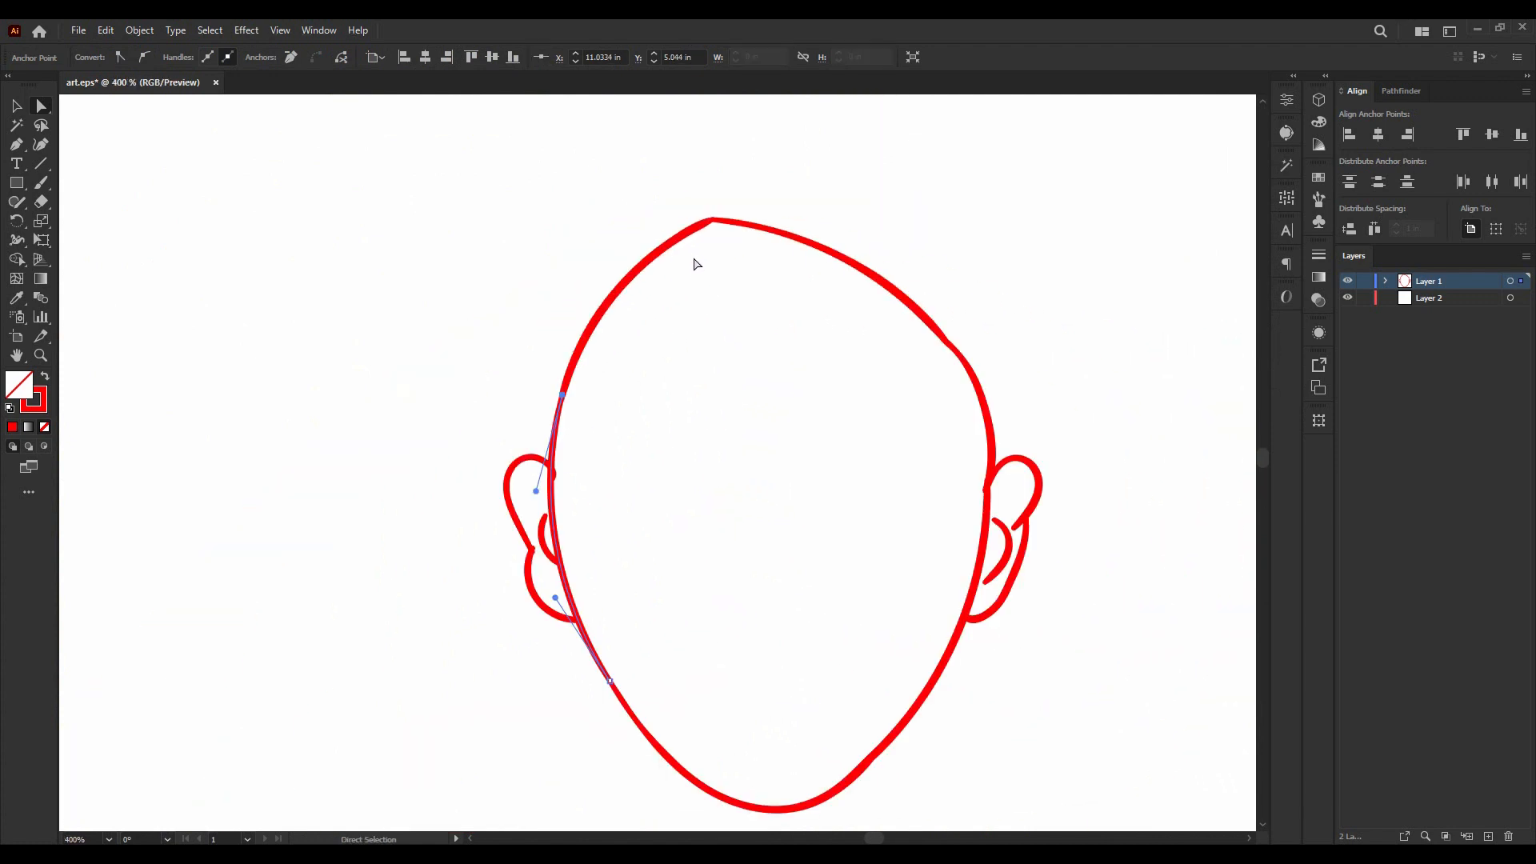
- Select the whole face with both ears and expand the brush strokes' appearance into filled shapes
{"action": "left_click", "coordinate": [16, 106]}
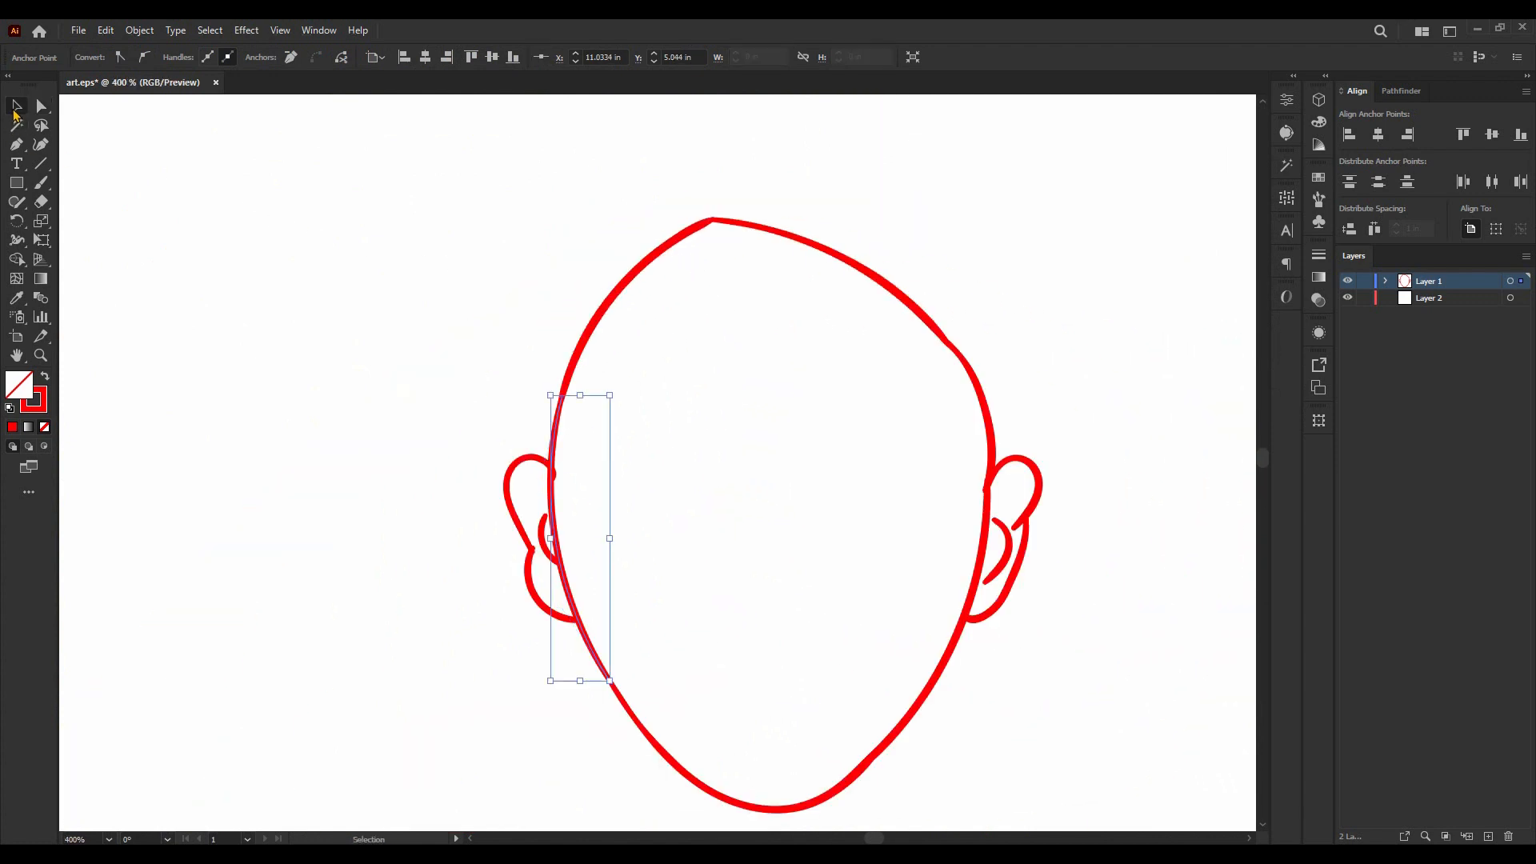
{"action": "scroll", "coordinate": [498, 136], "scroll_direction": "down", "scroll_amount": 2}
{"action": "scroll", "coordinate": [518, 152], "scroll_direction": "down", "scroll_amount": 3}
{"action": "left_click", "coordinate": [437, 168]}
{"action": "scroll", "coordinate": [408, 172], "scroll_direction": "down", "scroll_amount": 3}
{"action": "left_click_drag", "start_coordinate": [336, 151], "coordinate": [497, 294]}
{"action": "scroll", "coordinate": [442, 174], "scroll_direction": "up", "scroll_amount": 4}
{"action": "scroll", "coordinate": [524, 263], "scroll_direction": "down", "scroll_amount": 2}
{"action": "left_click", "coordinate": [140, 30]}
{"action": "left_click", "coordinate": [194, 236]}
- Clean up the overlapping and protruding stroke ends around the ears and face outline with the Shape Builder
{"action": "scroll", "coordinate": [441, 443], "scroll_direction": "up", "scroll_amount": 4}
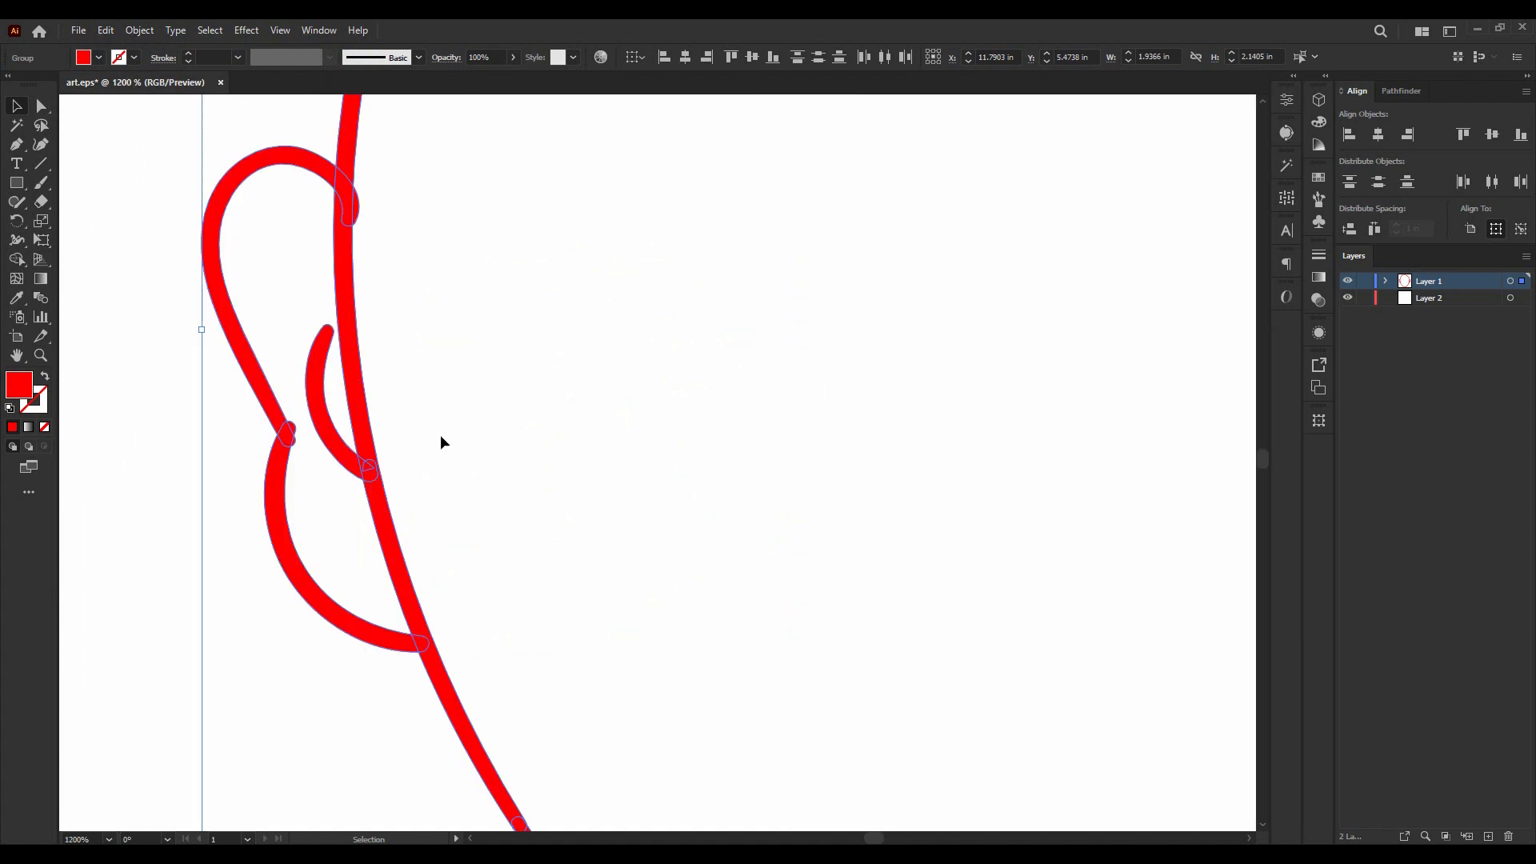
{"action": "key", "text": "shift+m"}
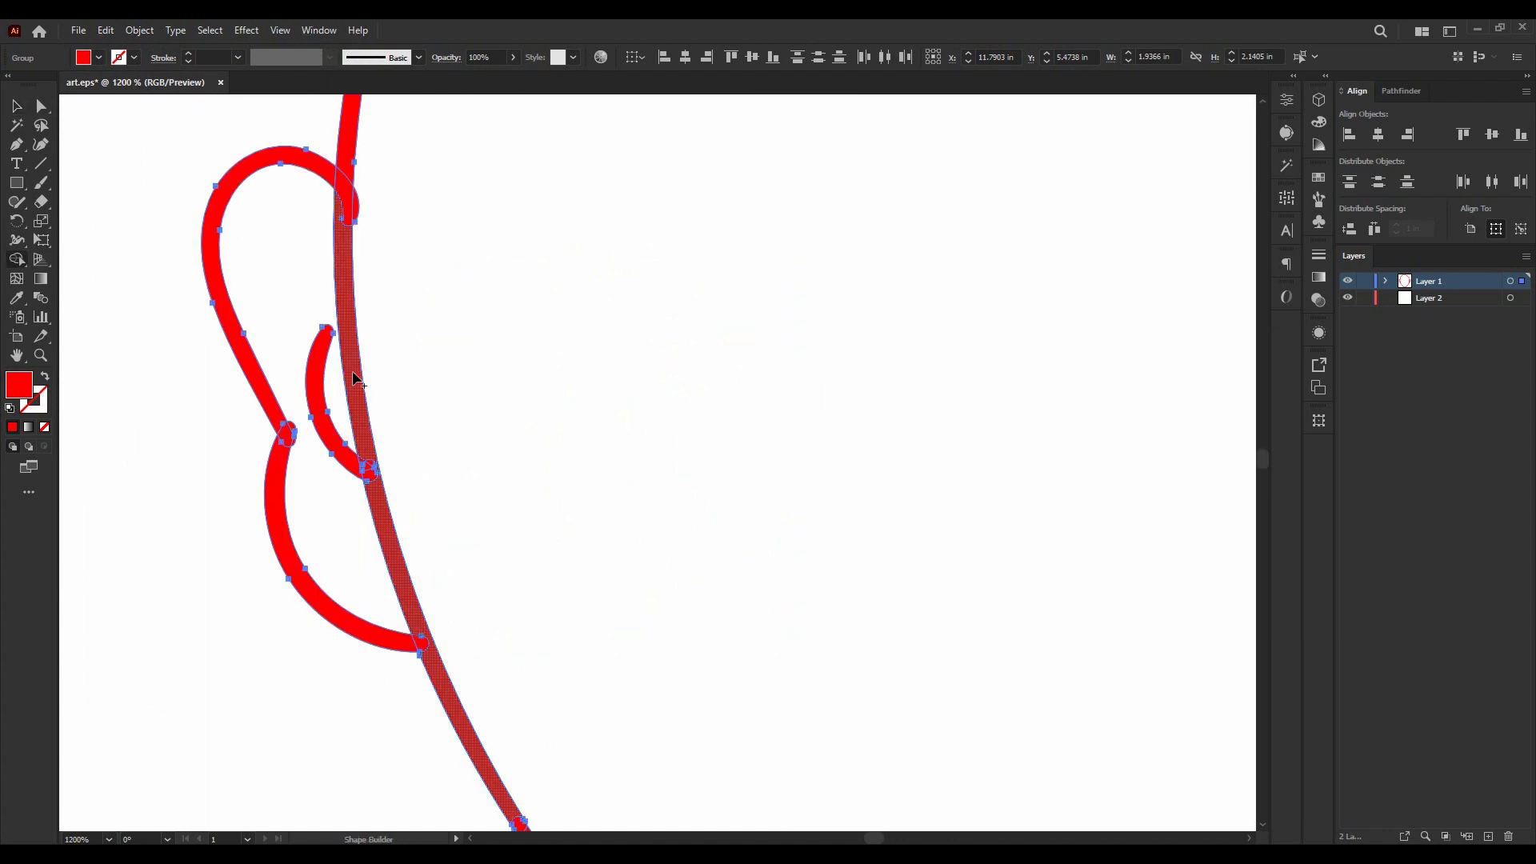
{"action": "scroll", "coordinate": [355, 380], "scroll_direction": "up", "scroll_amount": 3}
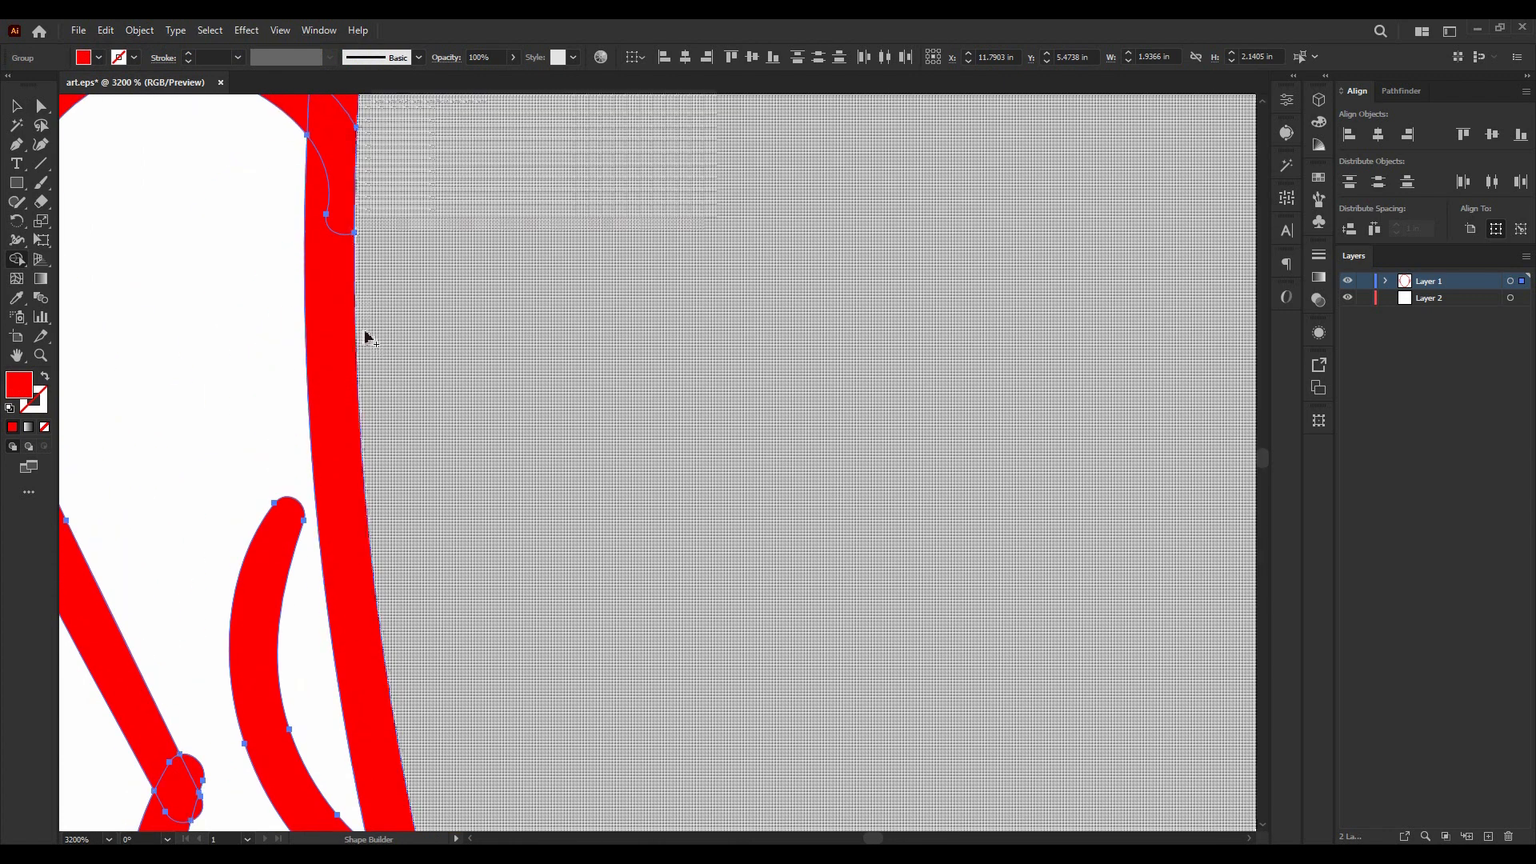
{"action": "scroll", "coordinate": [368, 338], "scroll_direction": "down", "scroll_amount": 3}
{"action": "scroll", "coordinate": [158, 590], "scroll_direction": "up", "scroll_amount": 3}
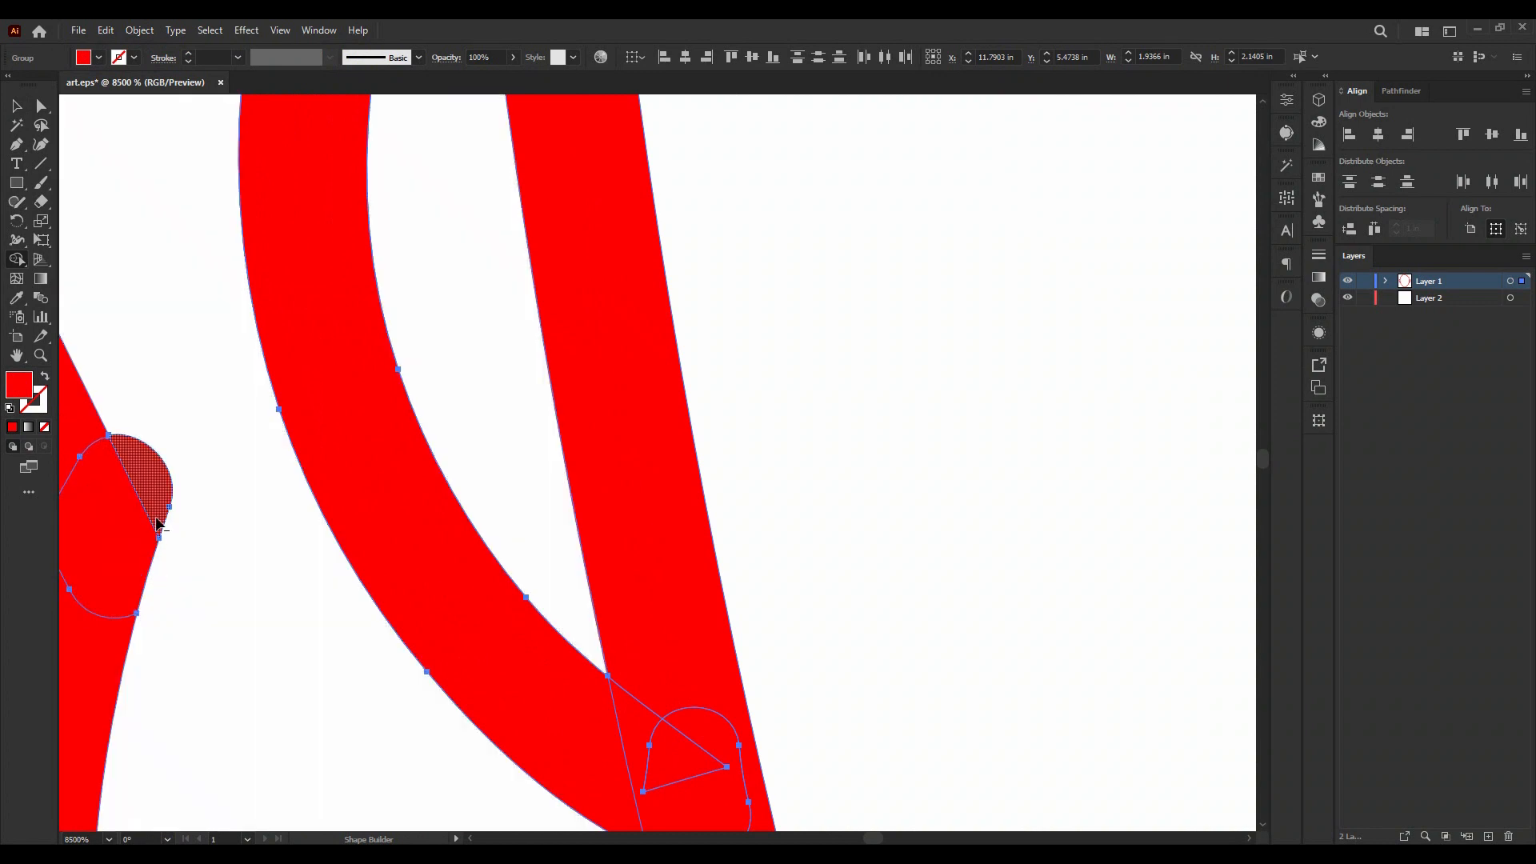
{"action": "scroll", "coordinate": [328, 459], "scroll_direction": "down", "scroll_amount": 10}
{"action": "scroll", "coordinate": [732, 432], "scroll_direction": "up", "scroll_amount": 5}
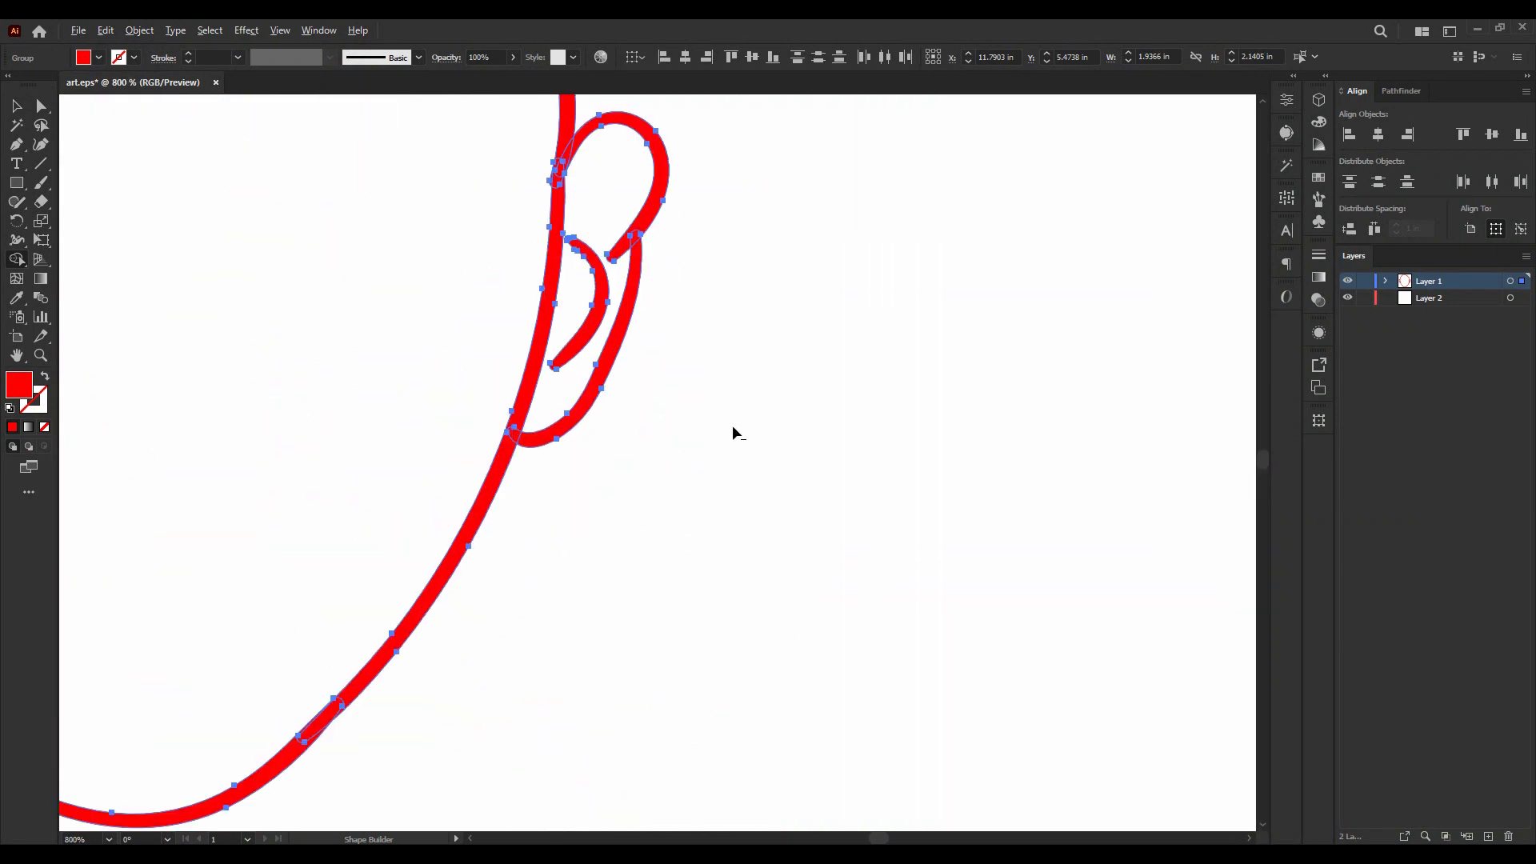
{"action": "scroll", "coordinate": [732, 432], "scroll_direction": "up", "scroll_amount": 2}
{"action": "scroll", "coordinate": [559, 363], "scroll_direction": "down", "scroll_amount": 8}
{"action": "scroll", "coordinate": [719, 304], "scroll_direction": "up", "scroll_amount": 5}
{"action": "scroll", "coordinate": [515, 418], "scroll_direction": "down", "scroll_amount": 6}
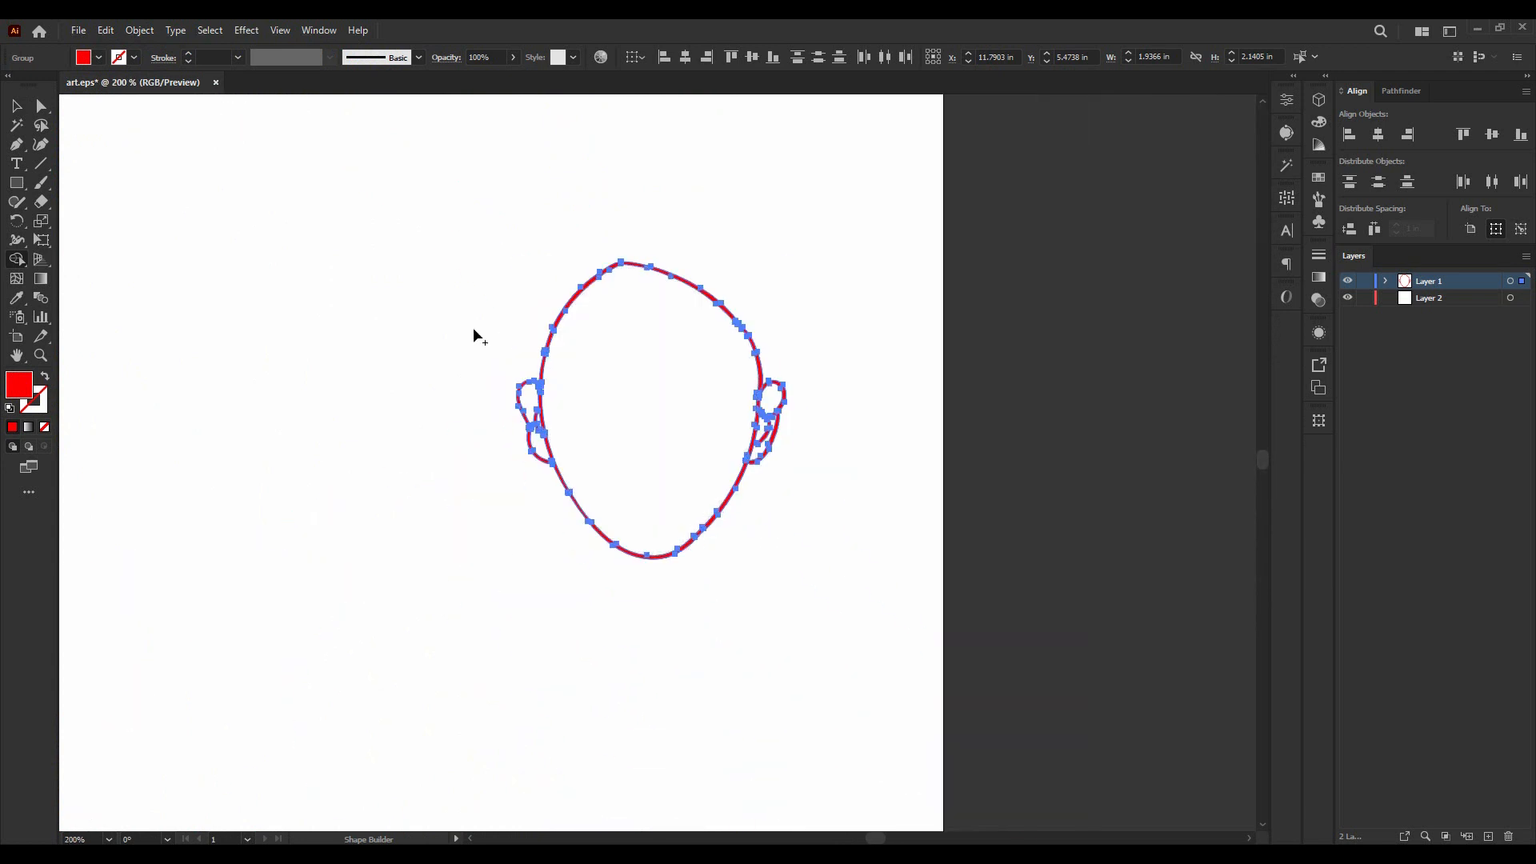
- Group the face outline with its ears, center it horizontally on the artboard, and deselect it
{"action": "key", "text": "ctrl+g"}
{"action": "left_click", "coordinate": [1378, 135]}
{"action": "scroll", "coordinate": [754, 199], "scroll_direction": "down", "scroll_amount": 5}
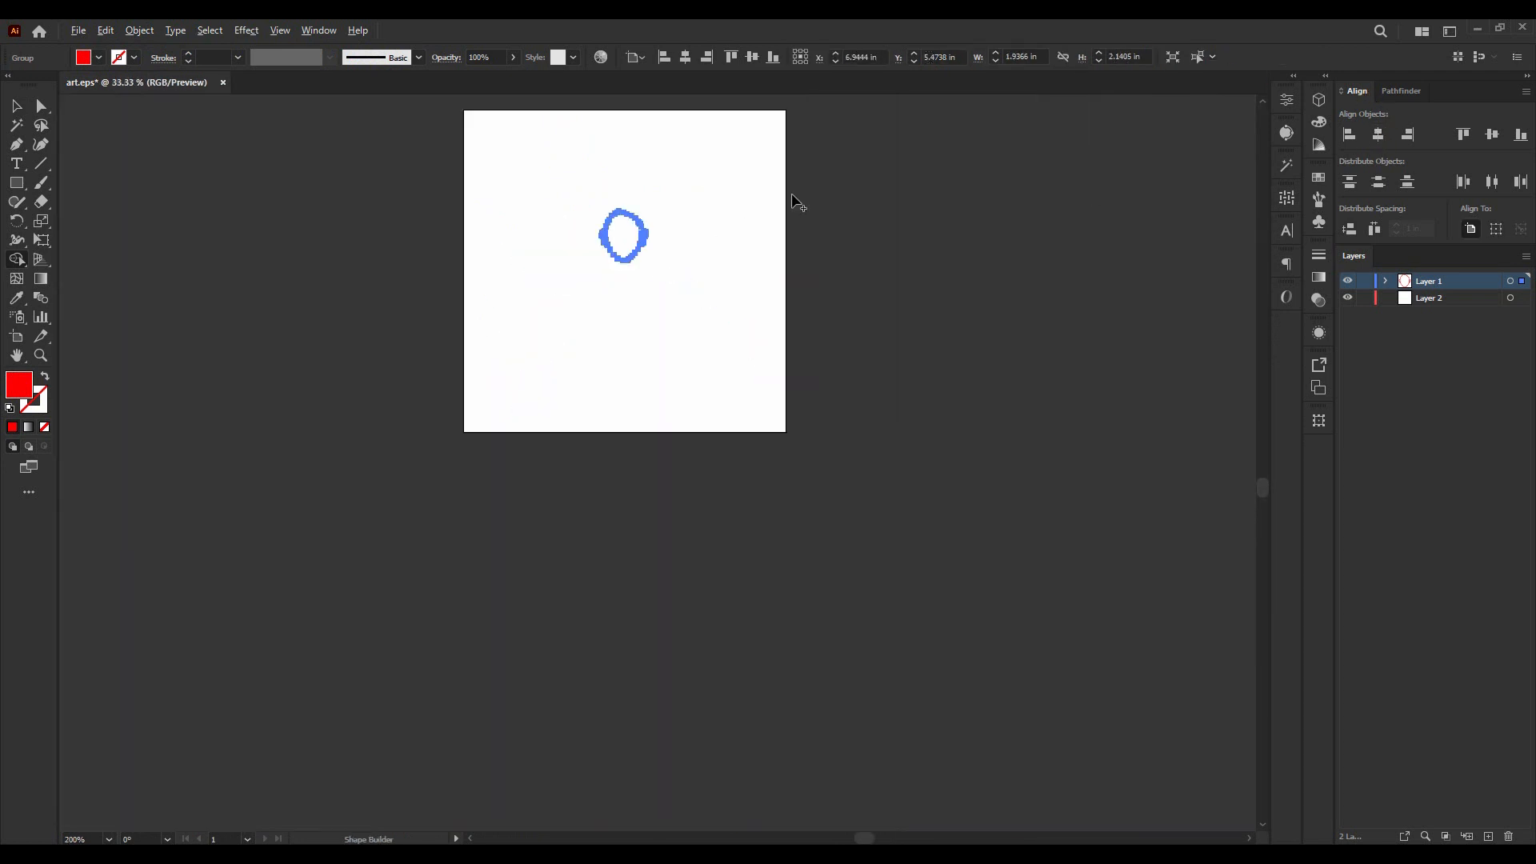
{"action": "scroll", "coordinate": [791, 193], "scroll_direction": "up", "scroll_amount": 3}
{"action": "left_click", "coordinate": [17, 107]}
{"action": "left_click", "coordinate": [722, 252]}
{"action": "scroll", "coordinate": [722, 252], "scroll_direction": "up", "scroll_amount": 4}
{"action": "scroll", "coordinate": [616, 288], "scroll_direction": "down", "scroll_amount": 3}
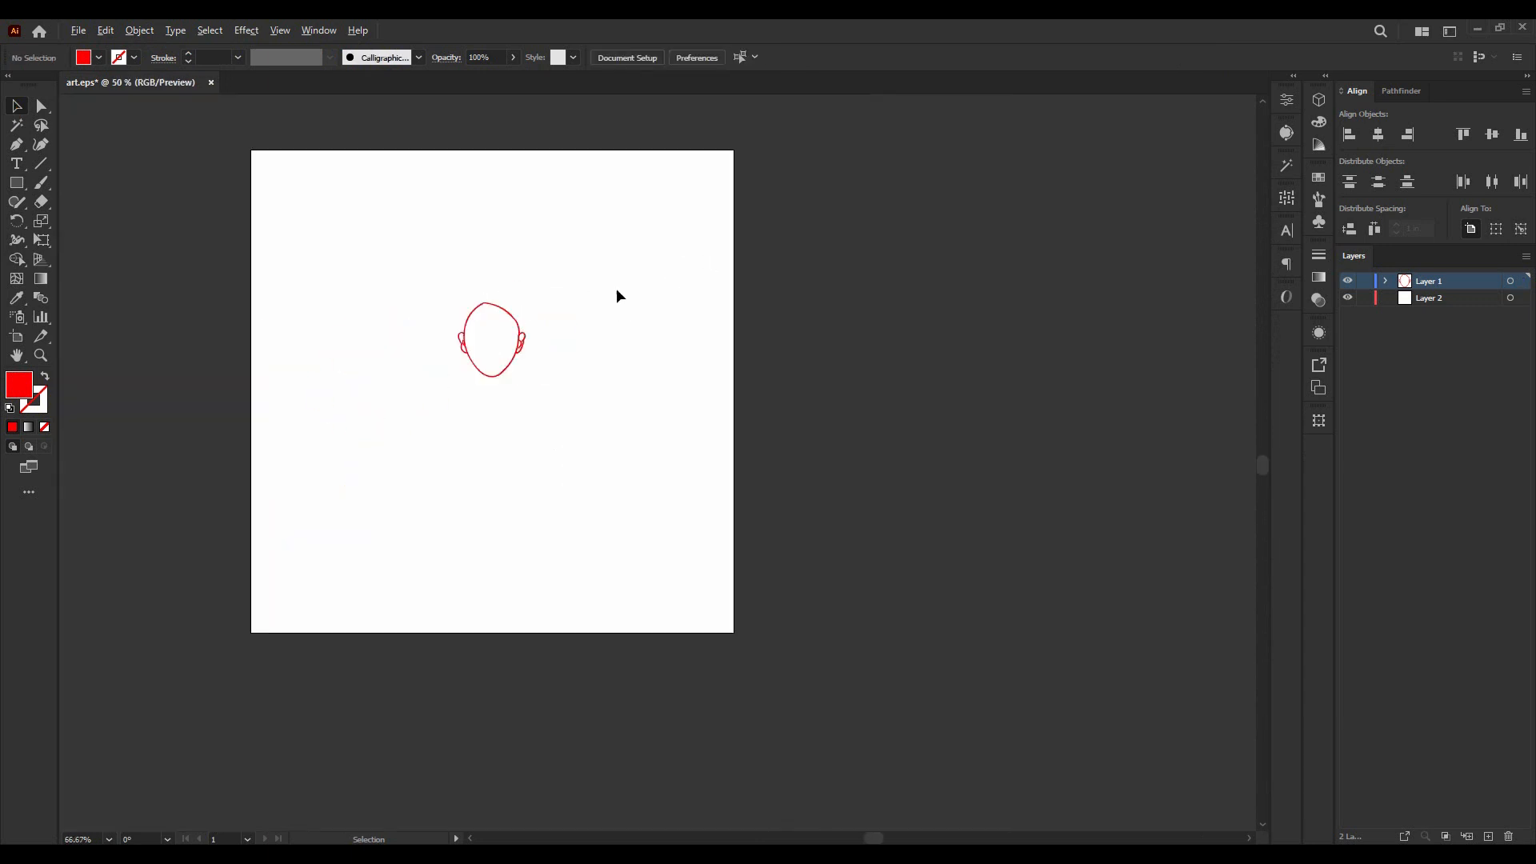
{"action": "scroll", "coordinate": [403, 272], "scroll_direction": "up", "scroll_amount": 3}
{"action": "scroll", "coordinate": [472, 251], "scroll_direction": "down", "scroll_amount": 3}
- Switch to the Chrome browser and search Google Images for "female hair line art"
{"action": "left_click", "coordinate": [570, 853]}
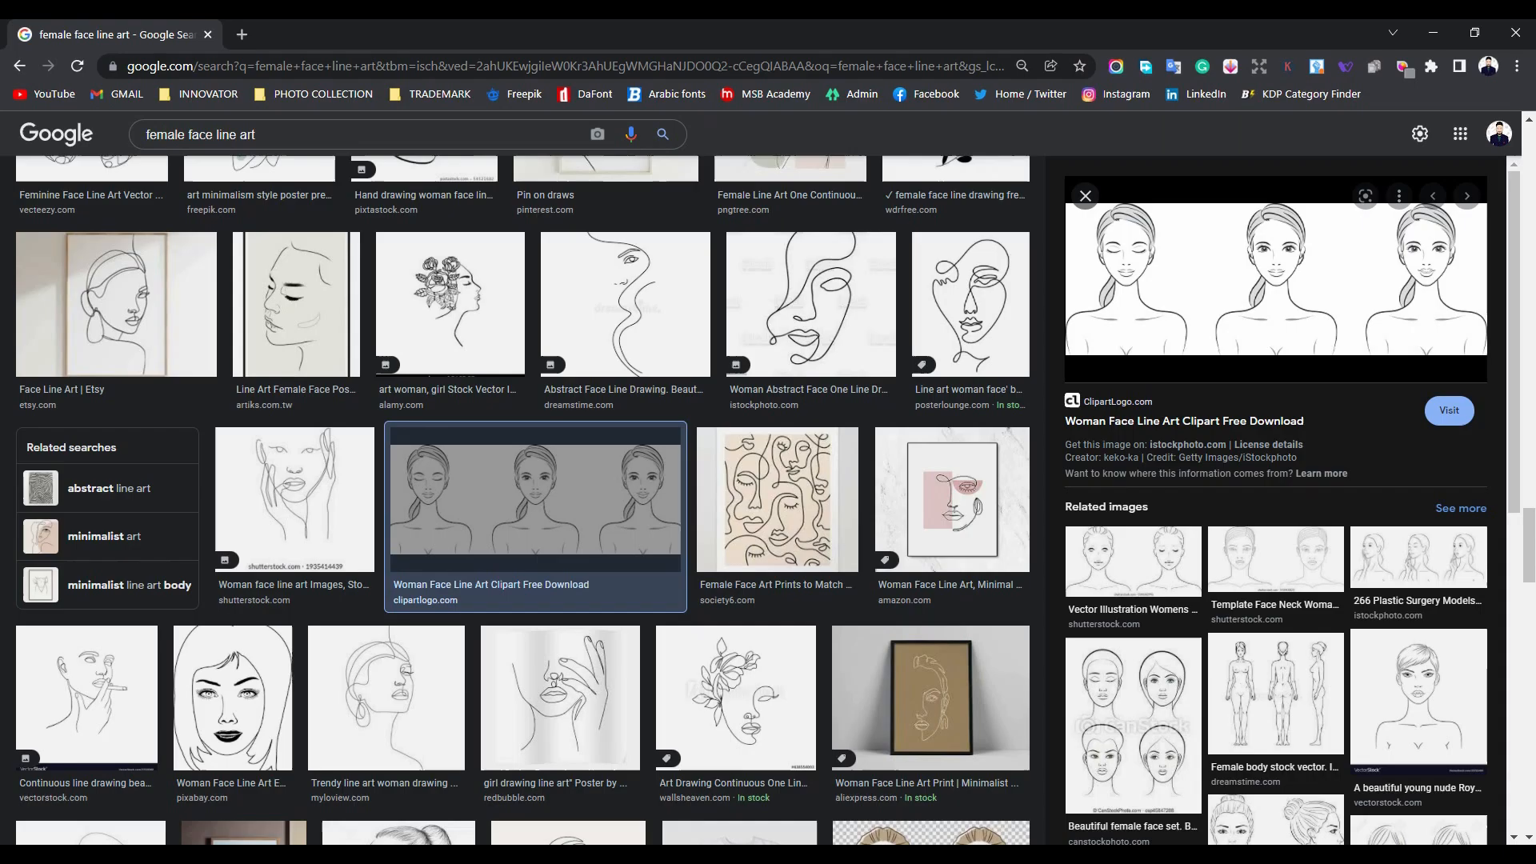
{"action": "scroll", "coordinate": [271, 134], "scroll_direction": "up", "scroll_amount": 3}
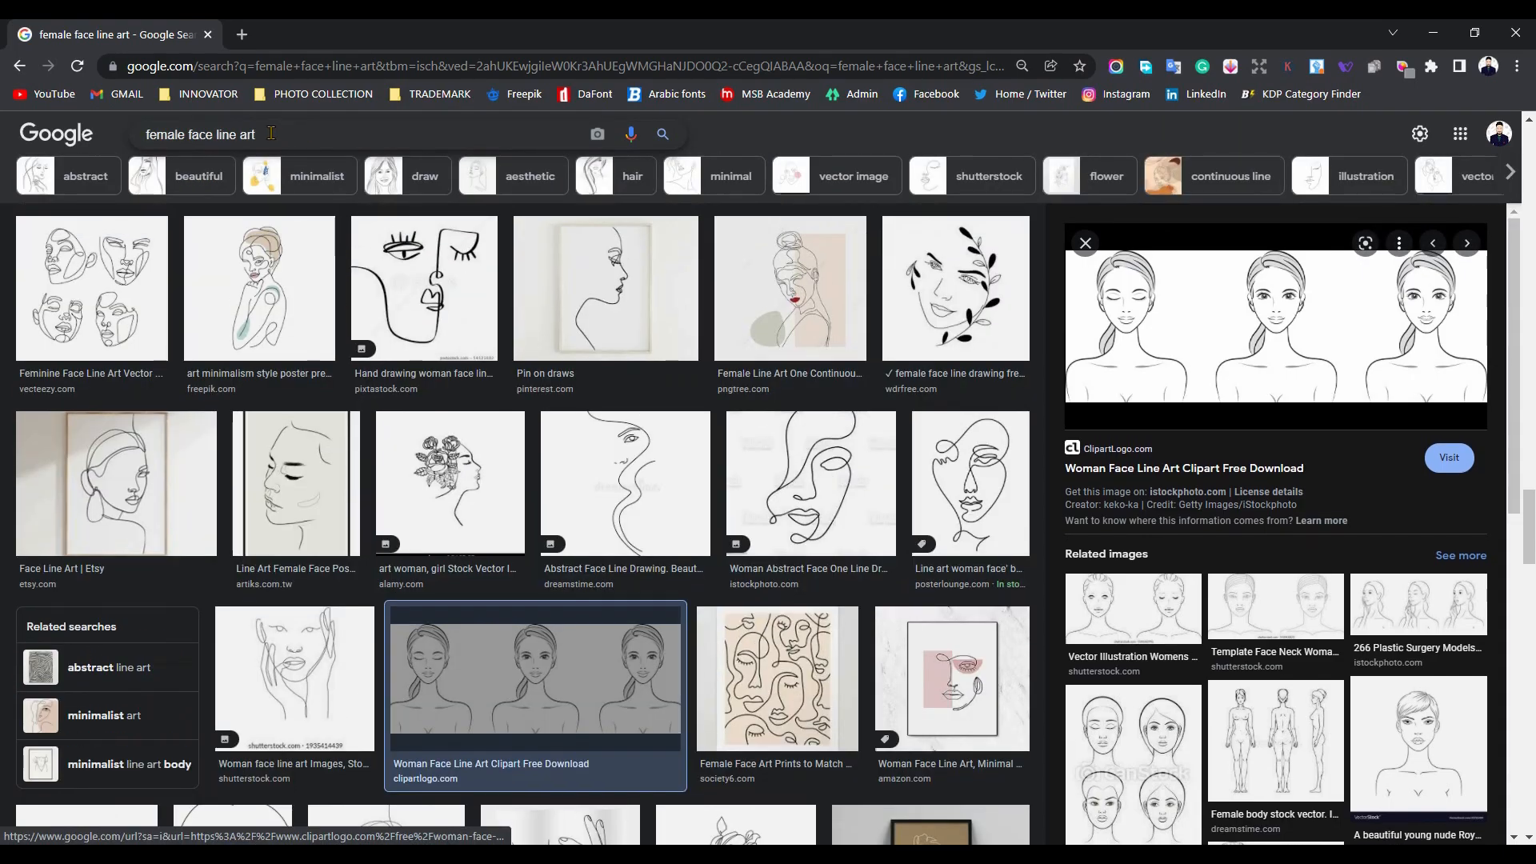
{"action": "left_click", "coordinate": [210, 134]}
{"action": "key", "text": "BackSpace"}
{"action": "key", "text": "BackSpace"}
{"action": "key", "text": "BackSpace"}
{"action": "key", "text": "BackSpace"}
{"action": "type", "text": "h"}
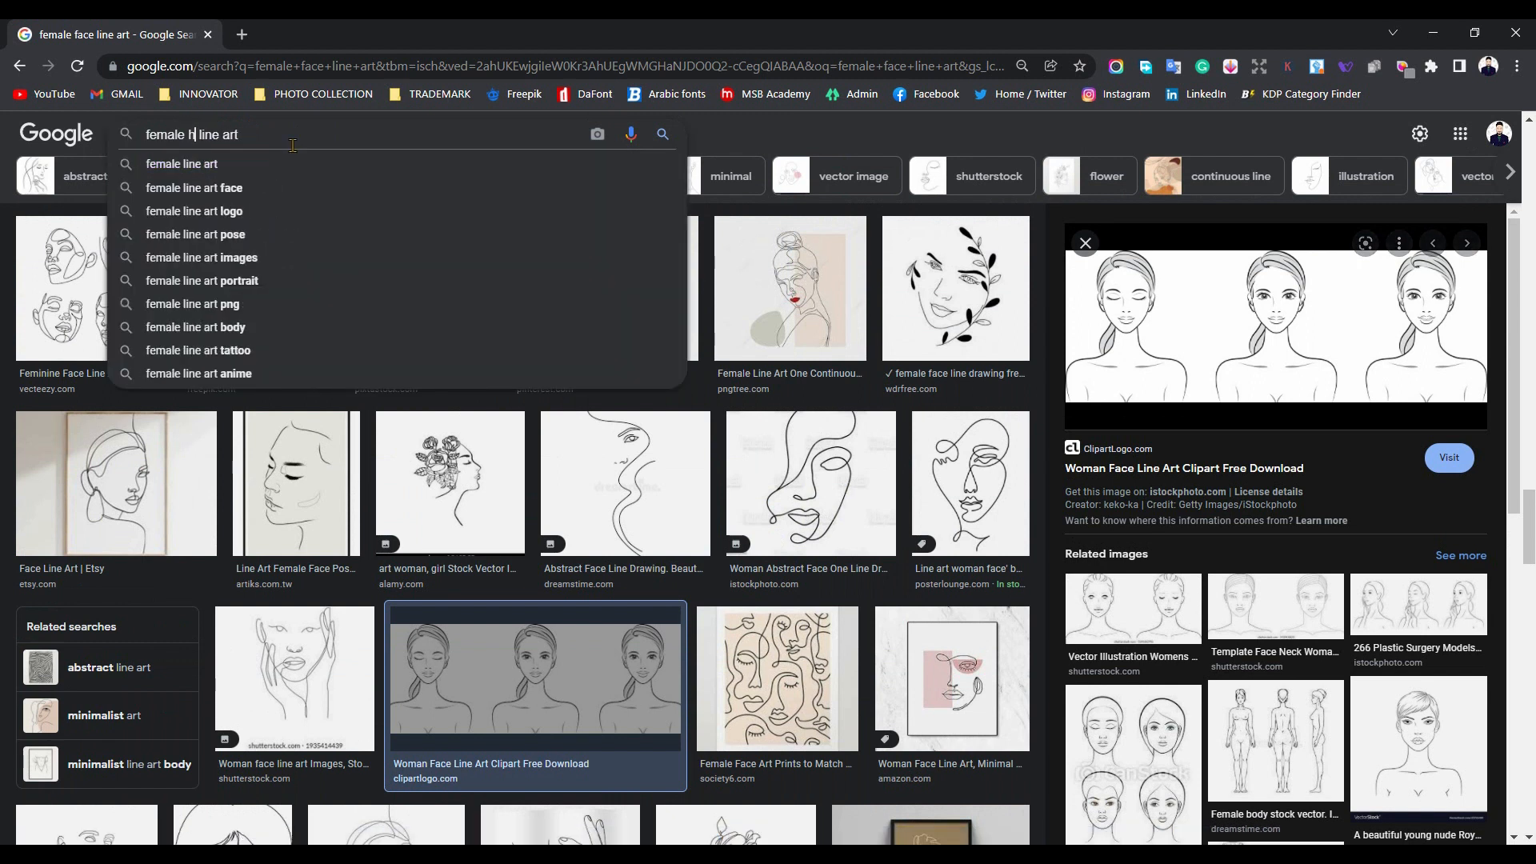
{"action": "type", "text": "air"}
{"action": "key", "text": "Return"}
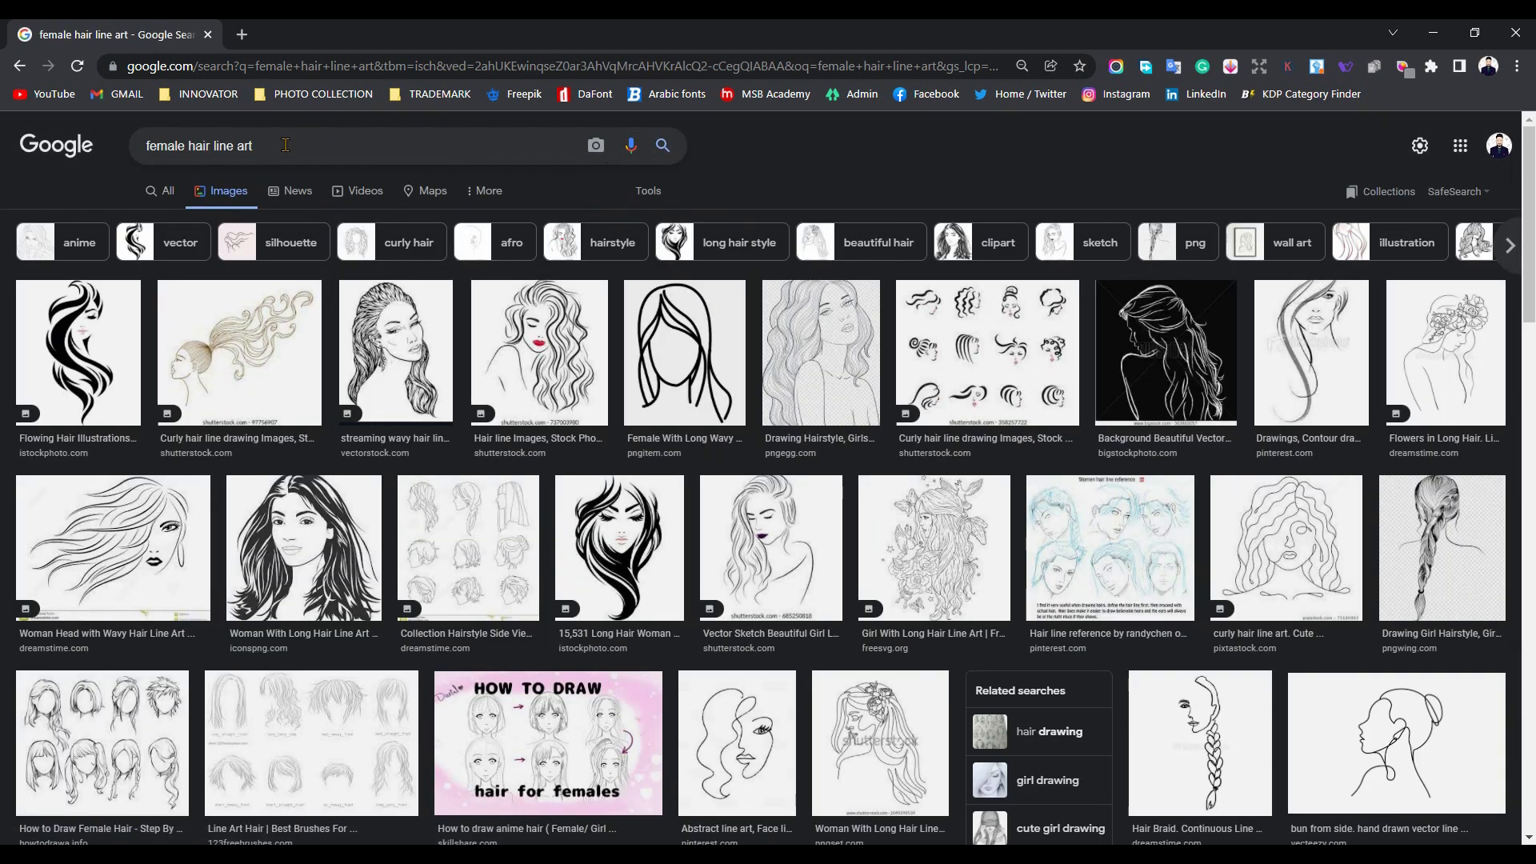
- Look through the hair line art results, open the iStock illustration of a woman with long flowing black hair, and copy the image
{"action": "left_click", "coordinate": [651, 440]}
{"action": "scroll", "coordinate": [897, 445], "scroll_direction": "down", "scroll_amount": 2}
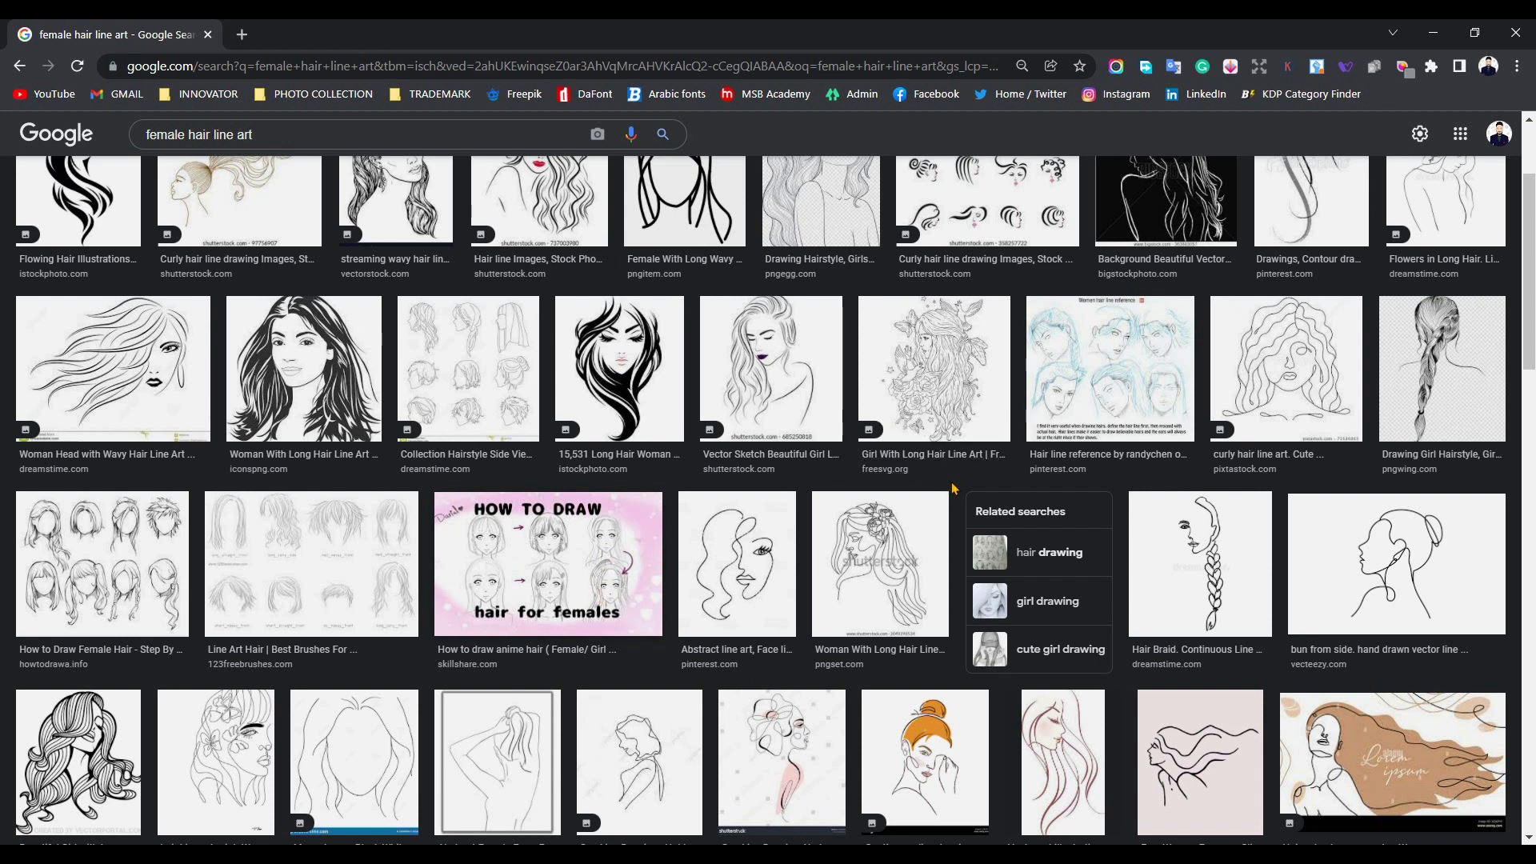
{"action": "scroll", "coordinate": [804, 472], "scroll_direction": "down", "scroll_amount": 2}
{"action": "scroll", "coordinate": [811, 474], "scroll_direction": "down", "scroll_amount": 5}
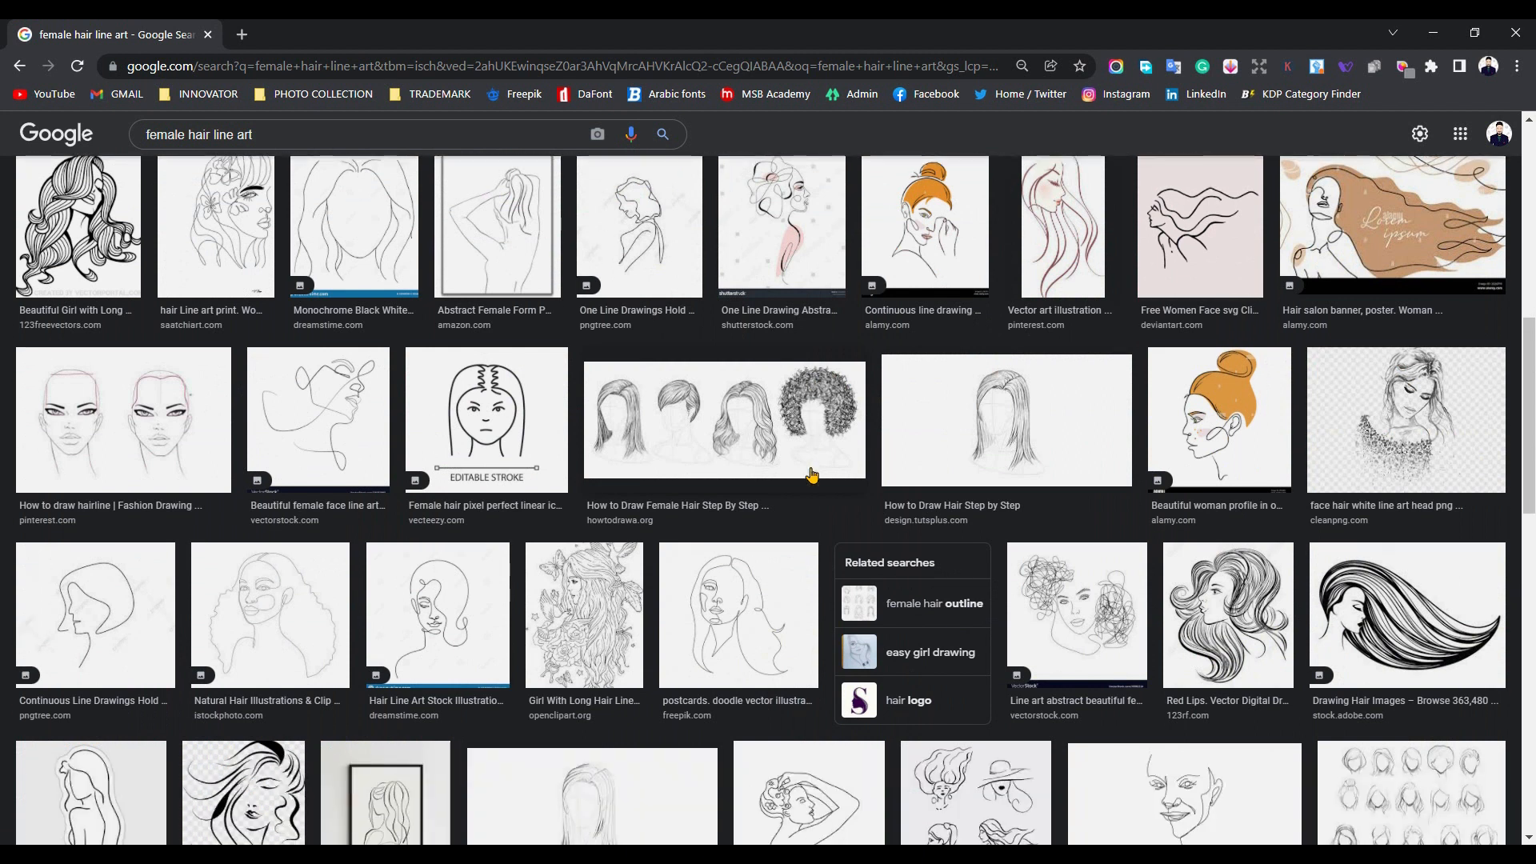
{"action": "scroll", "coordinate": [810, 474], "scroll_direction": "up", "scroll_amount": 10}
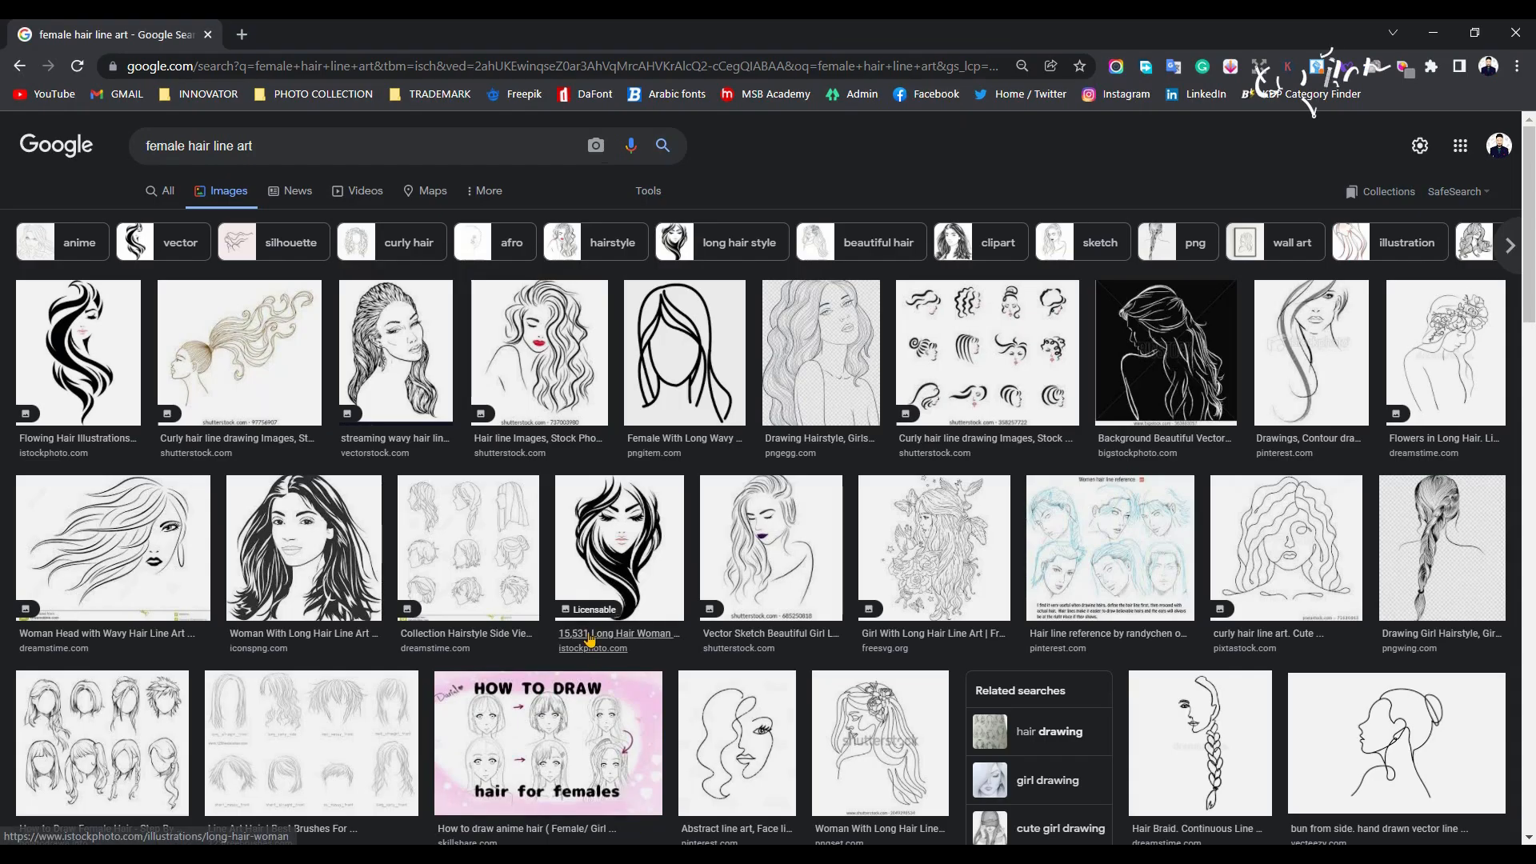
{"action": "left_click", "coordinate": [630, 544]}
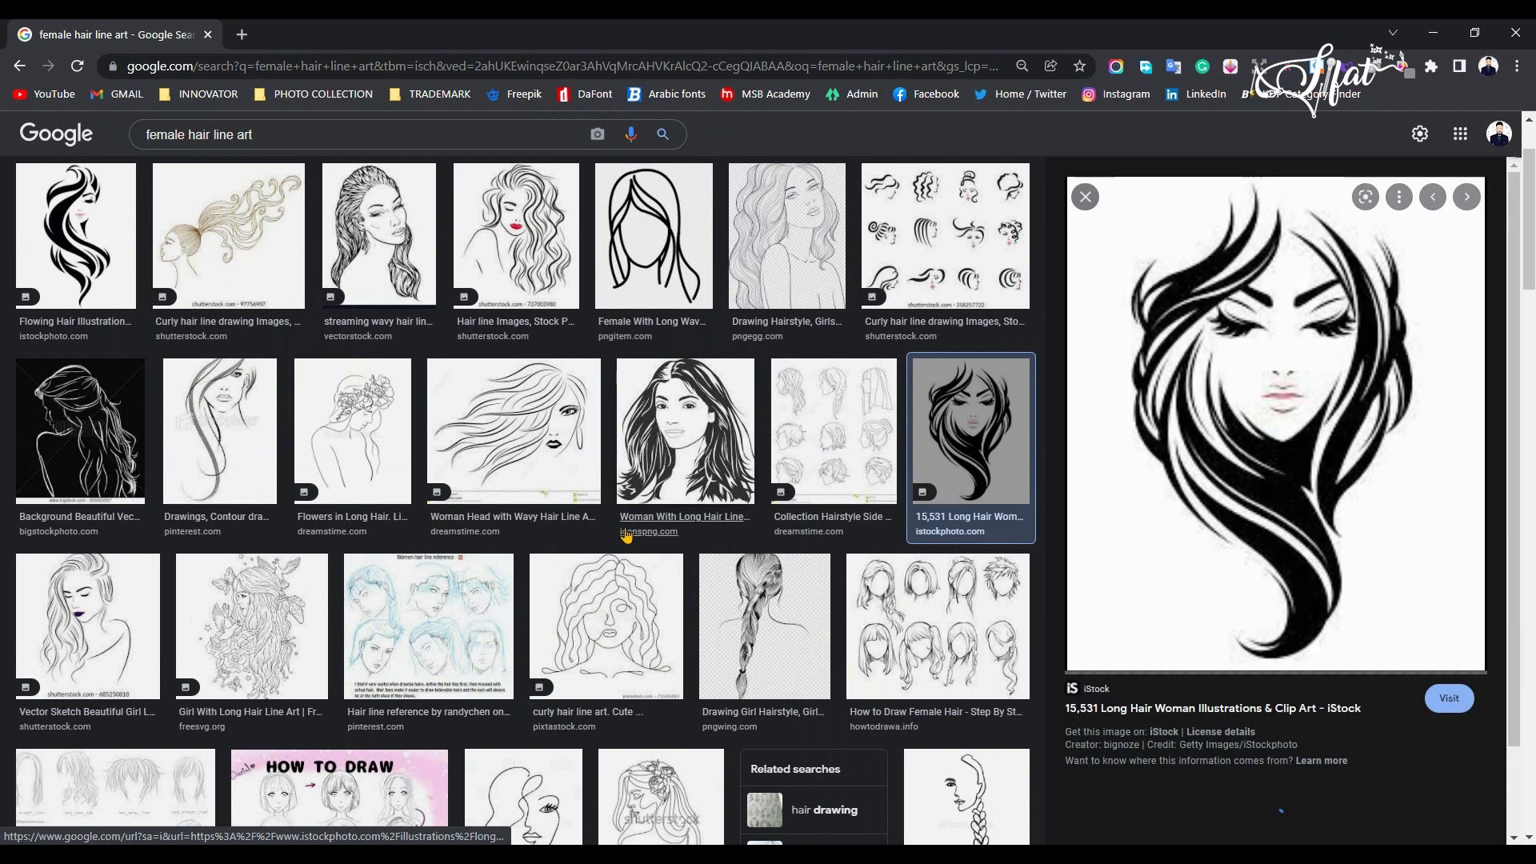
{"action": "right_click", "coordinate": [1267, 360]}
{"action": "left_click", "coordinate": [1331, 566]}
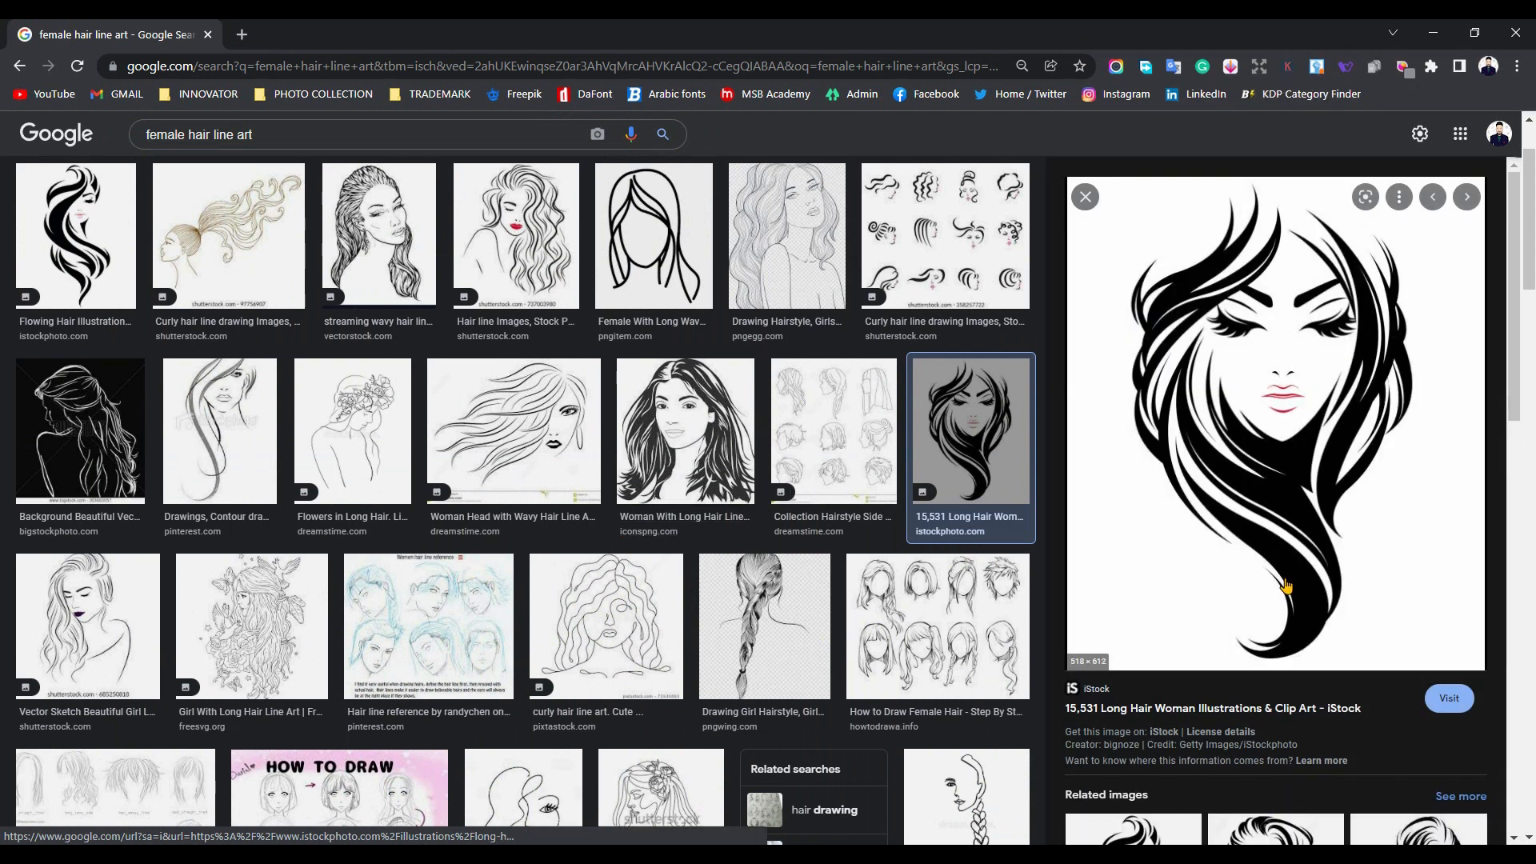
- Switch back to Illustrator and paste the copied hair illustration onto Layer 2 beneath the face outline
{"action": "key", "text": "alt+Tab"}
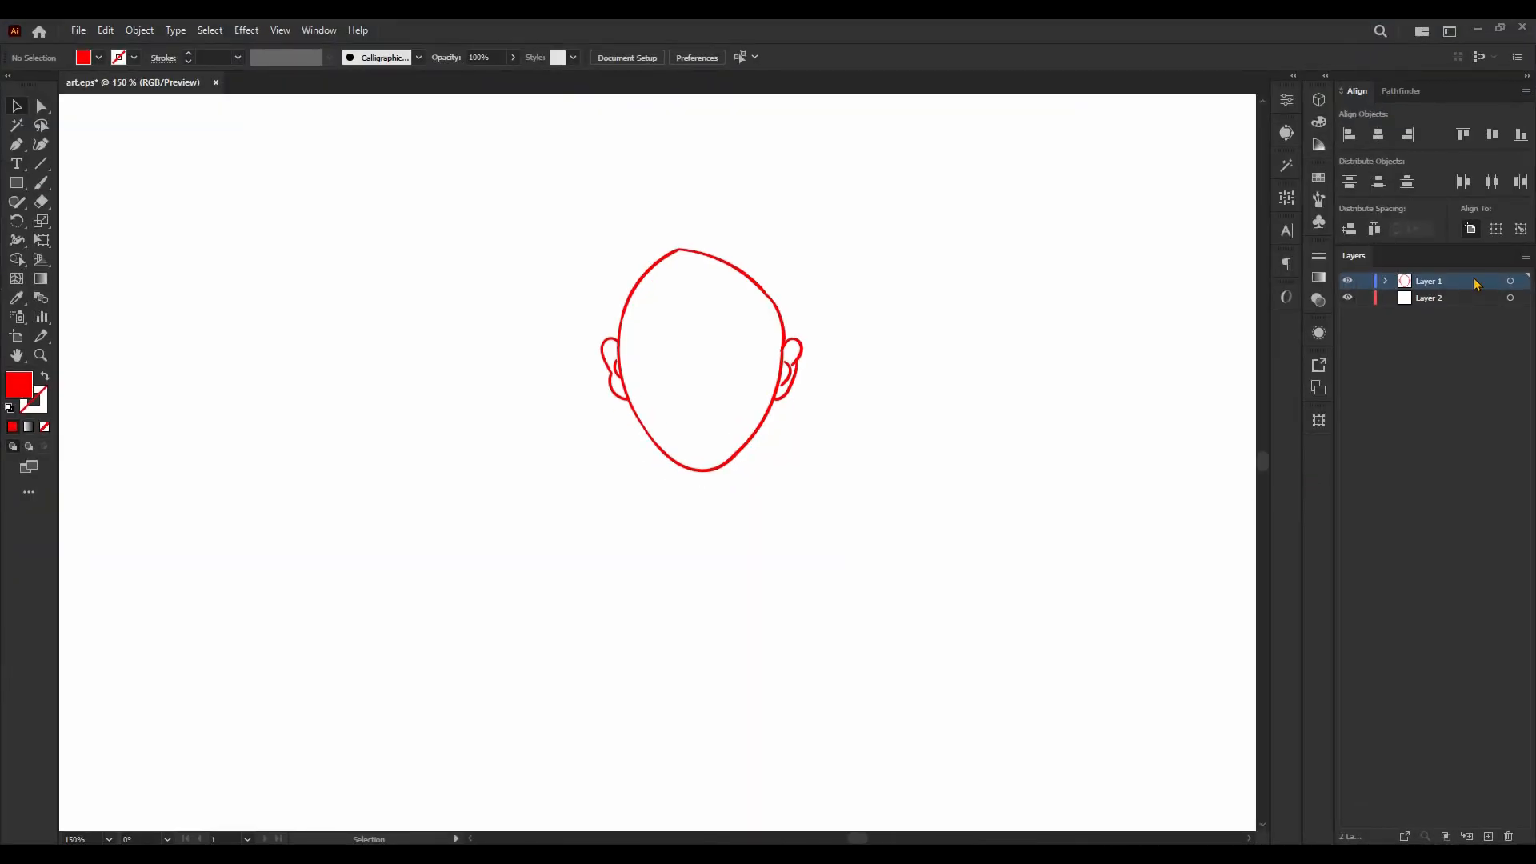
{"action": "left_click", "coordinate": [1439, 302]}
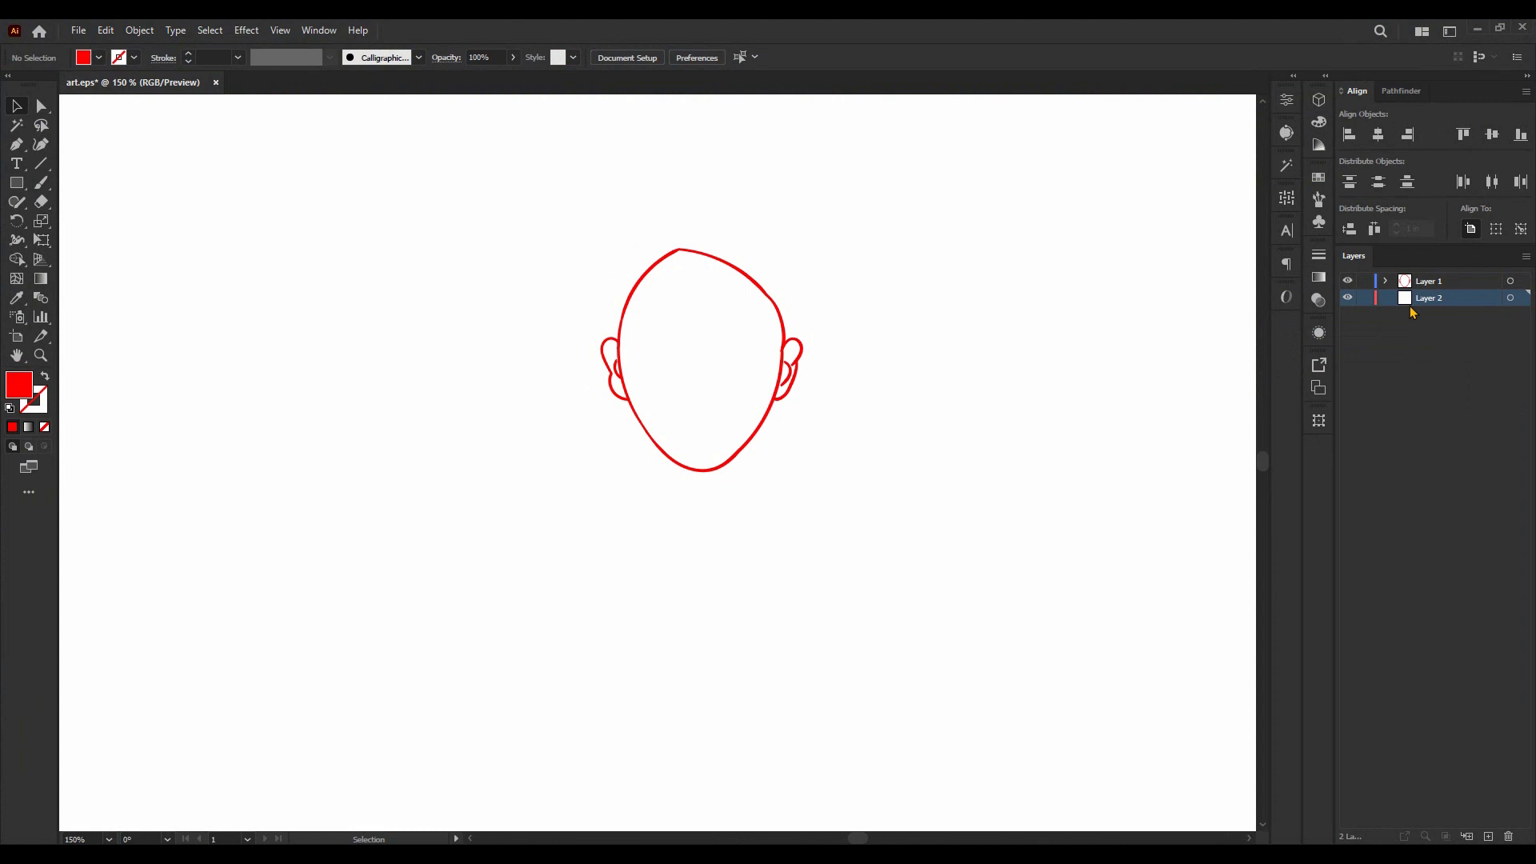
{"action": "key", "text": "ctrl+v"}
{"action": "scroll", "coordinate": [768, 296], "scroll_direction": "up", "scroll_amount": 1}
{"action": "scroll", "coordinate": [796, 271], "scroll_direction": "down", "scroll_amount": 3}
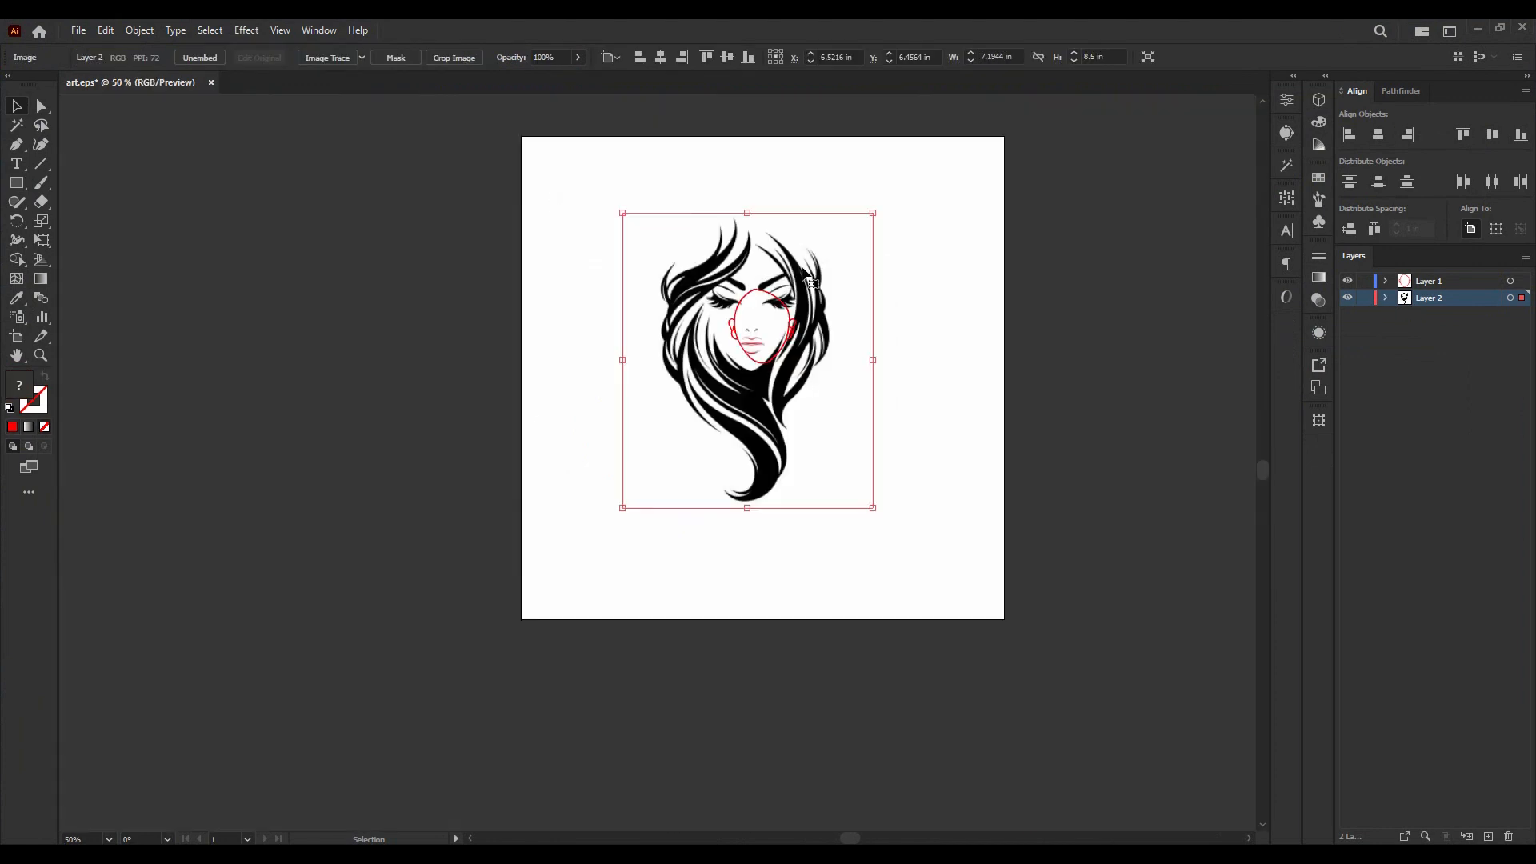
- Scale and reposition the hair reference to about 4.72 by 5.87 in so its face fits the red face outline
{"action": "scroll", "coordinate": [799, 265], "scroll_direction": "up", "scroll_amount": 2}
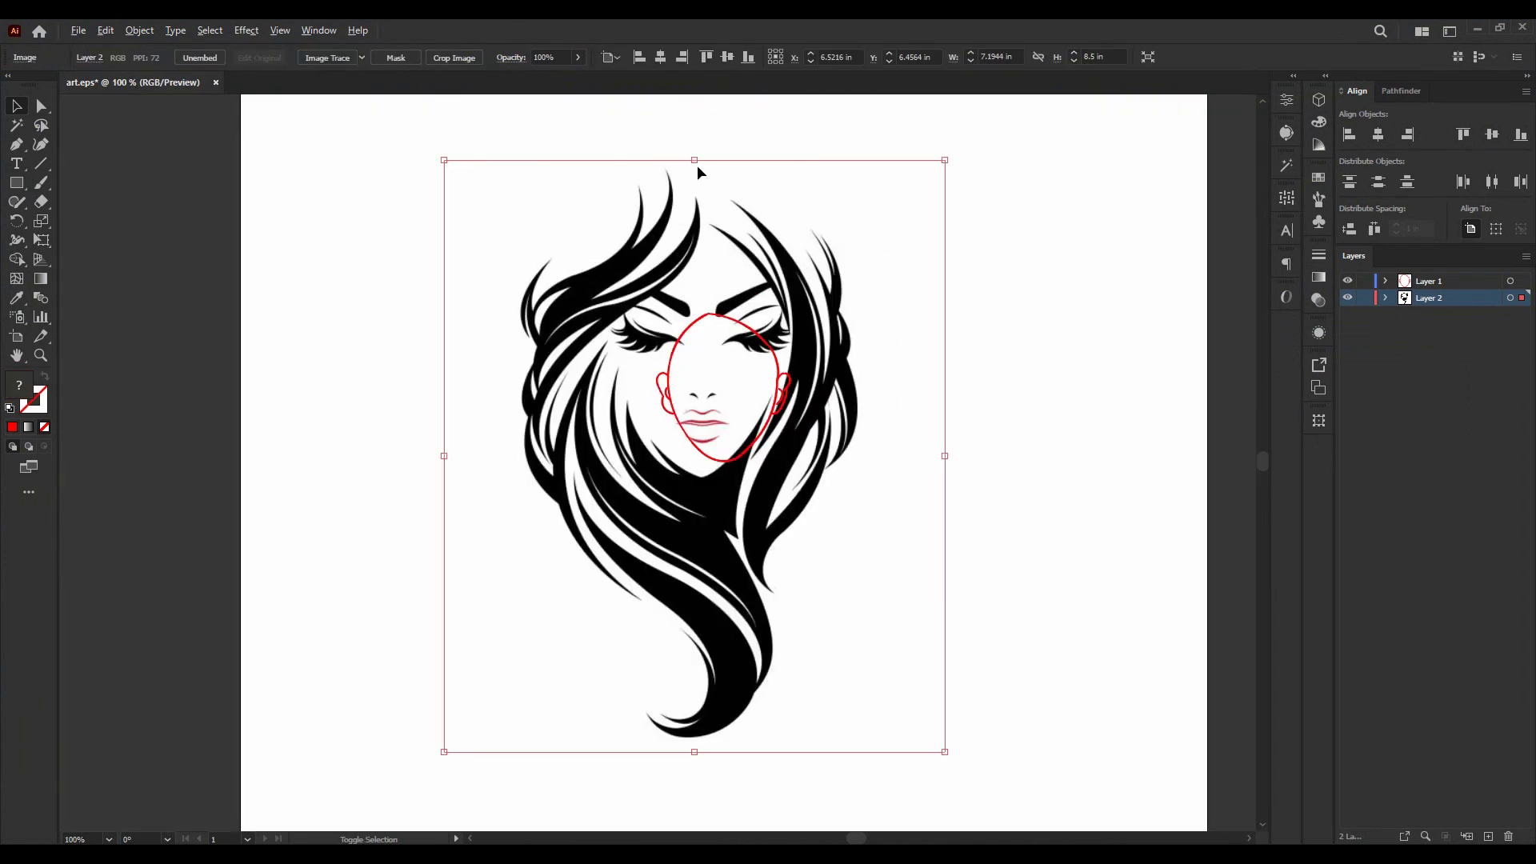
{"action": "left_click_drag", "start_coordinate": [696, 160], "coordinate": [696, 244]}
{"action": "scroll", "coordinate": [744, 348], "scroll_direction": "up", "scroll_amount": 2}
{"action": "left_click_drag", "start_coordinate": [764, 303], "coordinate": [818, 286]}
{"action": "left_click_drag", "start_coordinate": [704, 125], "coordinate": [710, 173]}
{"action": "left_click_drag", "start_coordinate": [802, 298], "coordinate": [851, 281]}
{"action": "left_click_drag", "start_coordinate": [1041, 550], "coordinate": [1023, 547]}
{"action": "left_click_drag", "start_coordinate": [355, 551], "coordinate": [365, 551]}
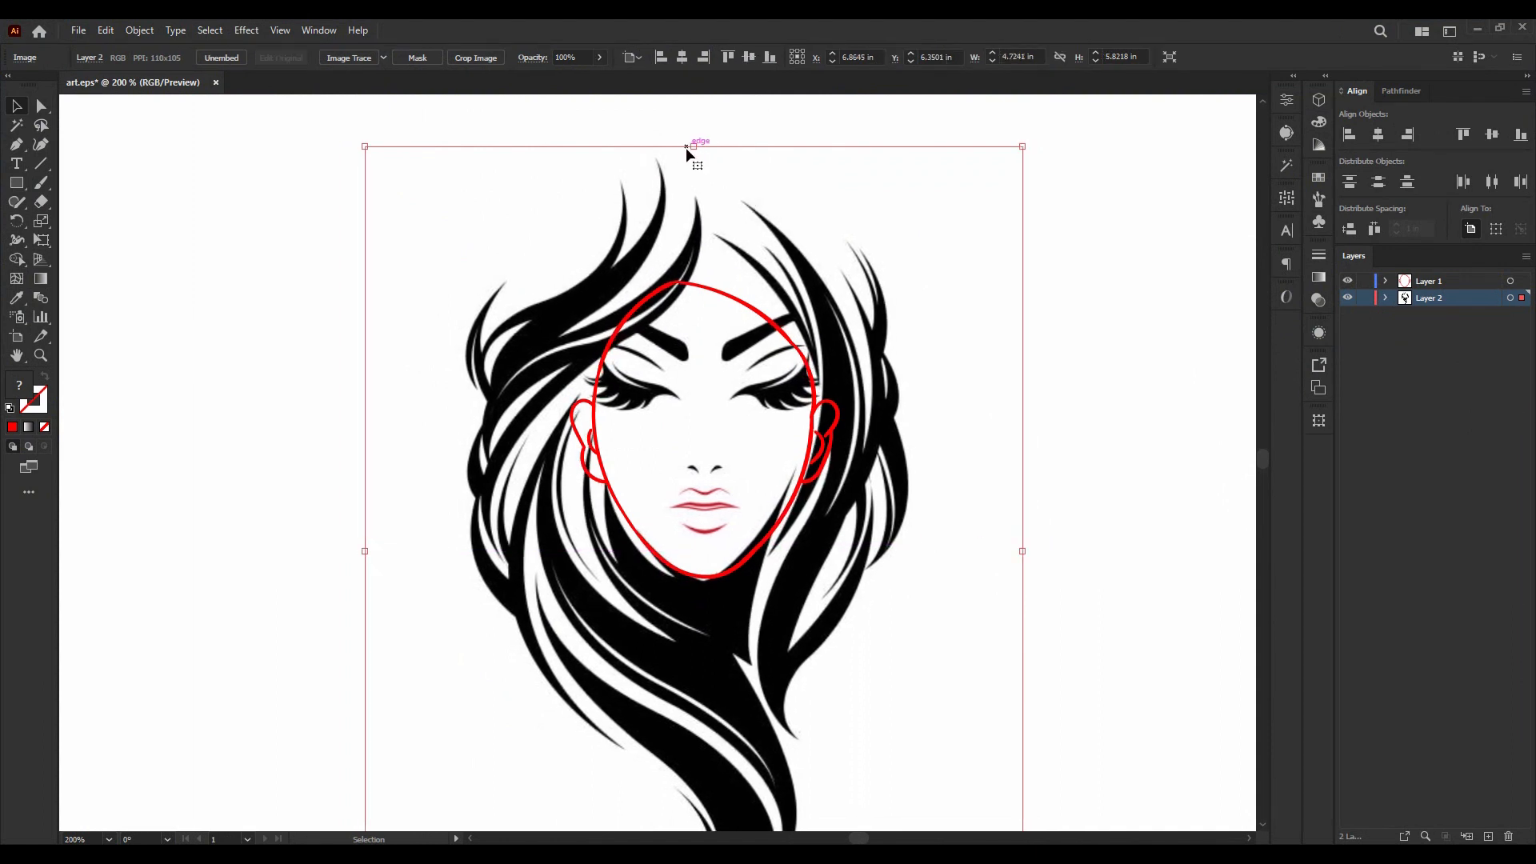
{"action": "left_click_drag", "start_coordinate": [693, 148], "coordinate": [695, 140]}
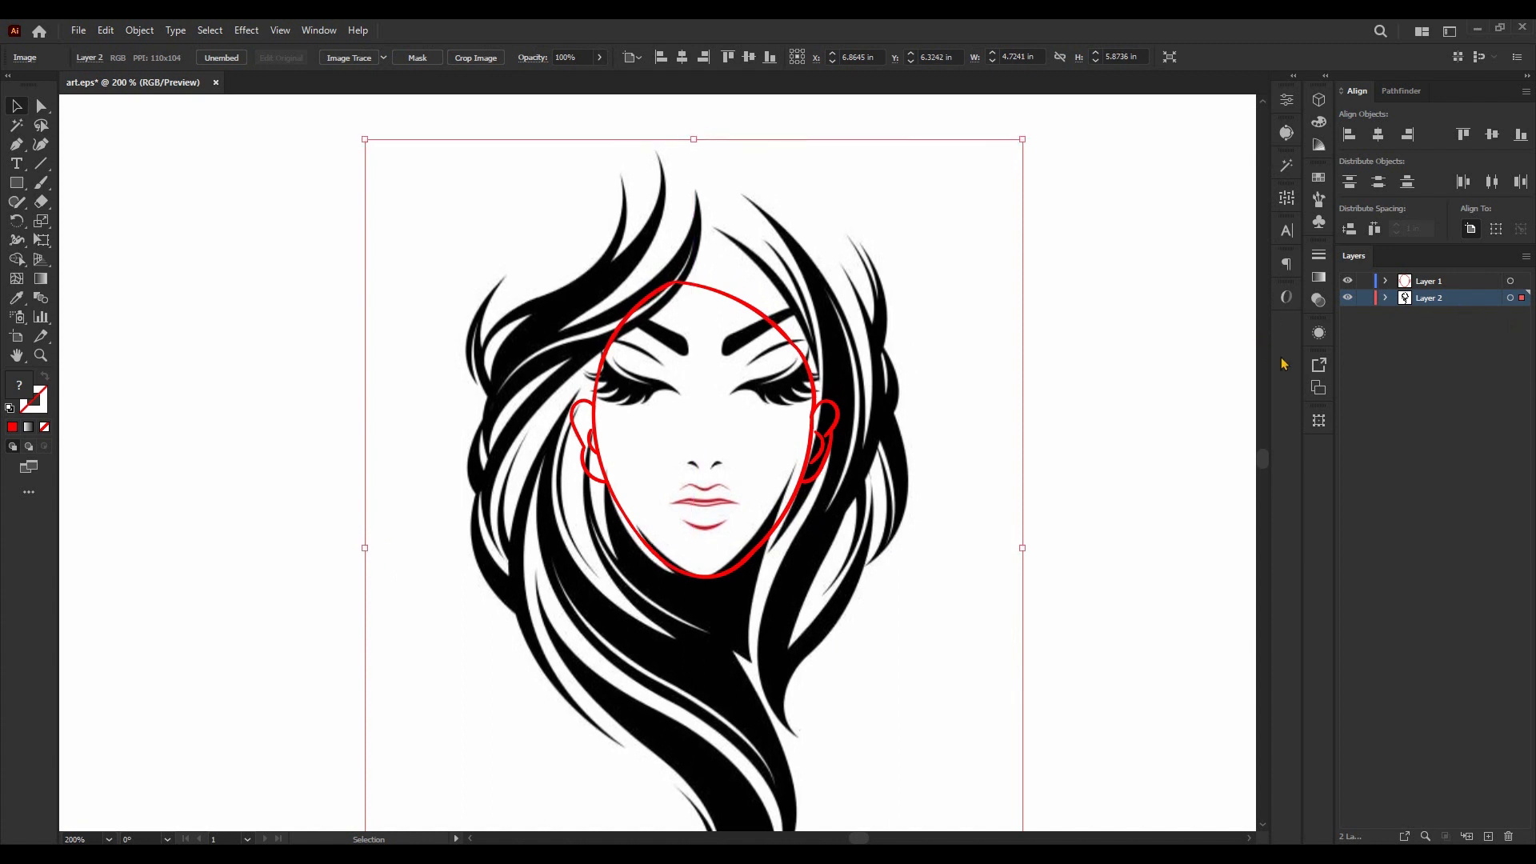
- Move Layer 2 above Layer 1, lock Layer 1, and reduce the hair reference's opacity to 54%
{"action": "left_click_drag", "start_coordinate": [1416, 300], "coordinate": [1430, 282]}
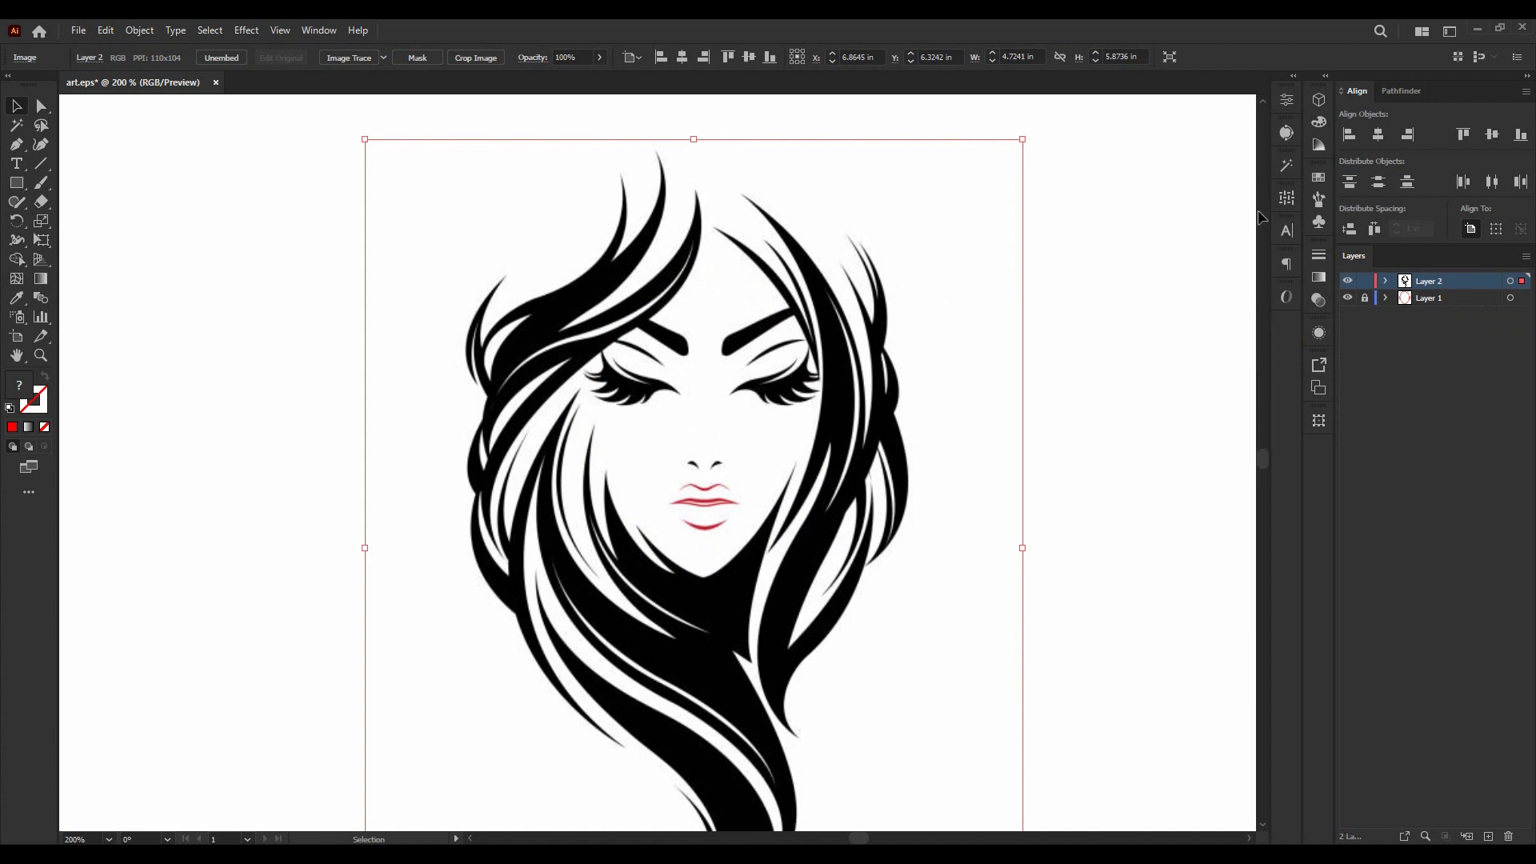
{"action": "left_click", "coordinate": [1057, 266]}
{"action": "left_click", "coordinate": [880, 304]}
{"action": "left_click", "coordinate": [600, 57]}
{"action": "left_click_drag", "start_coordinate": [596, 78], "coordinate": [569, 78]}
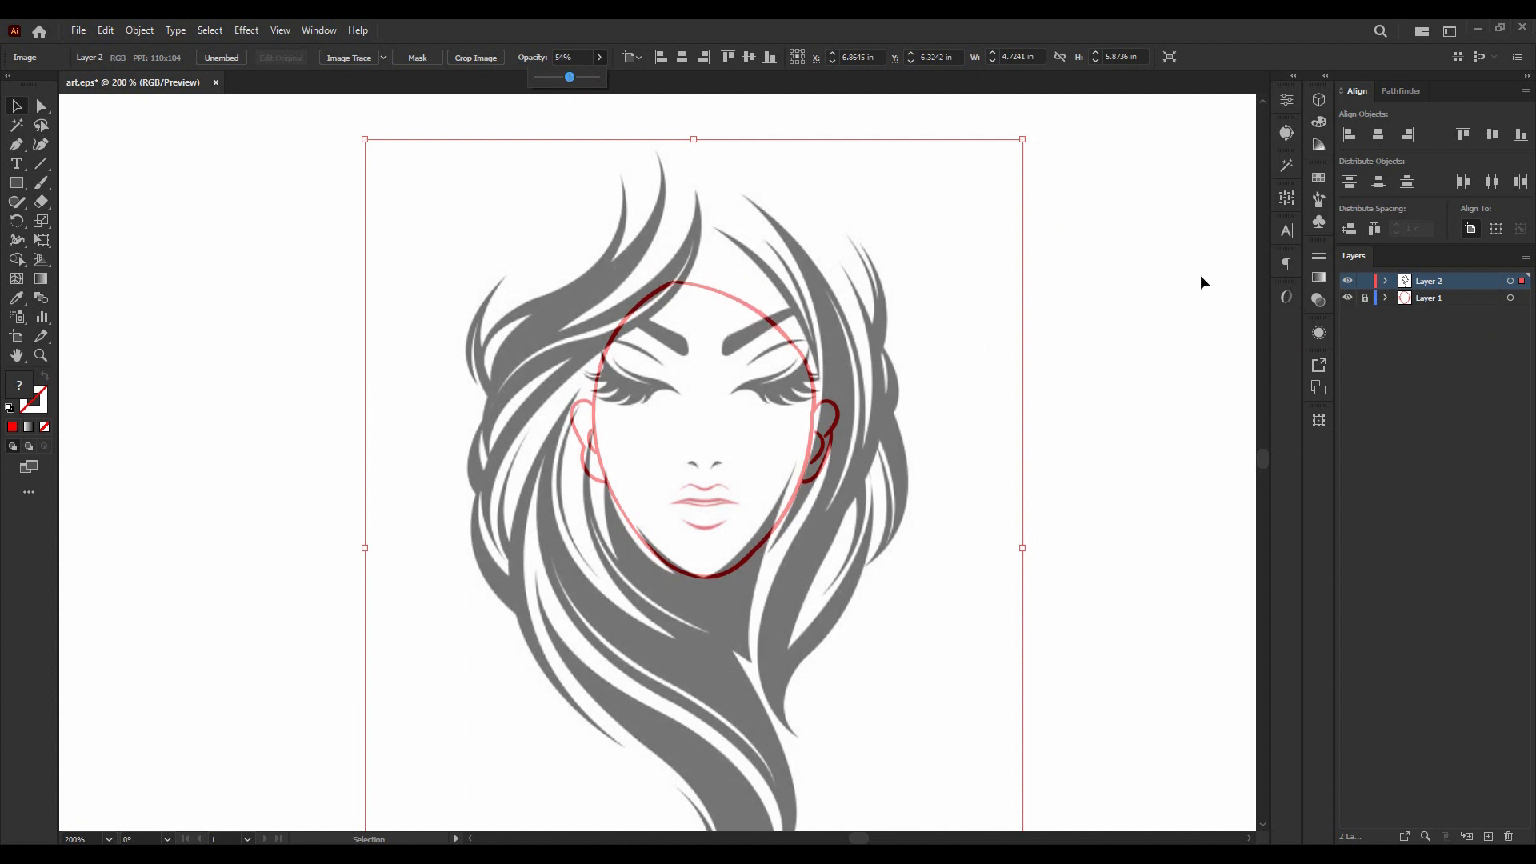
- Lock Layer 2, add a new layer above it, and ready the Paintbrush with a red stroke and no fill
{"action": "left_click", "coordinate": [1366, 280]}
{"action": "left_click", "coordinate": [1488, 836]}
{"action": "key", "text": "b"}
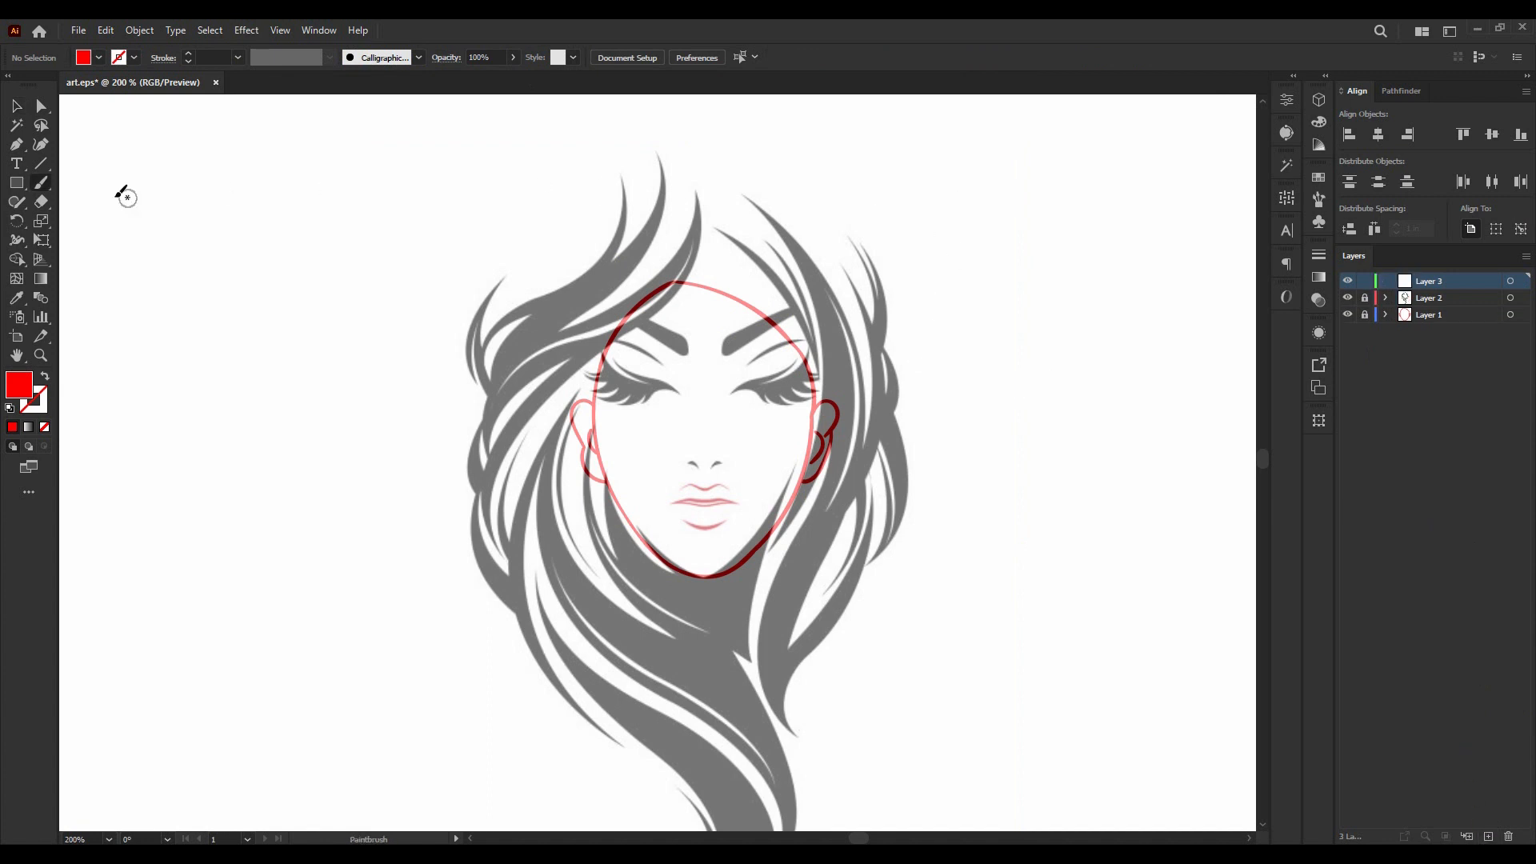
{"action": "left_click", "coordinate": [45, 376]}
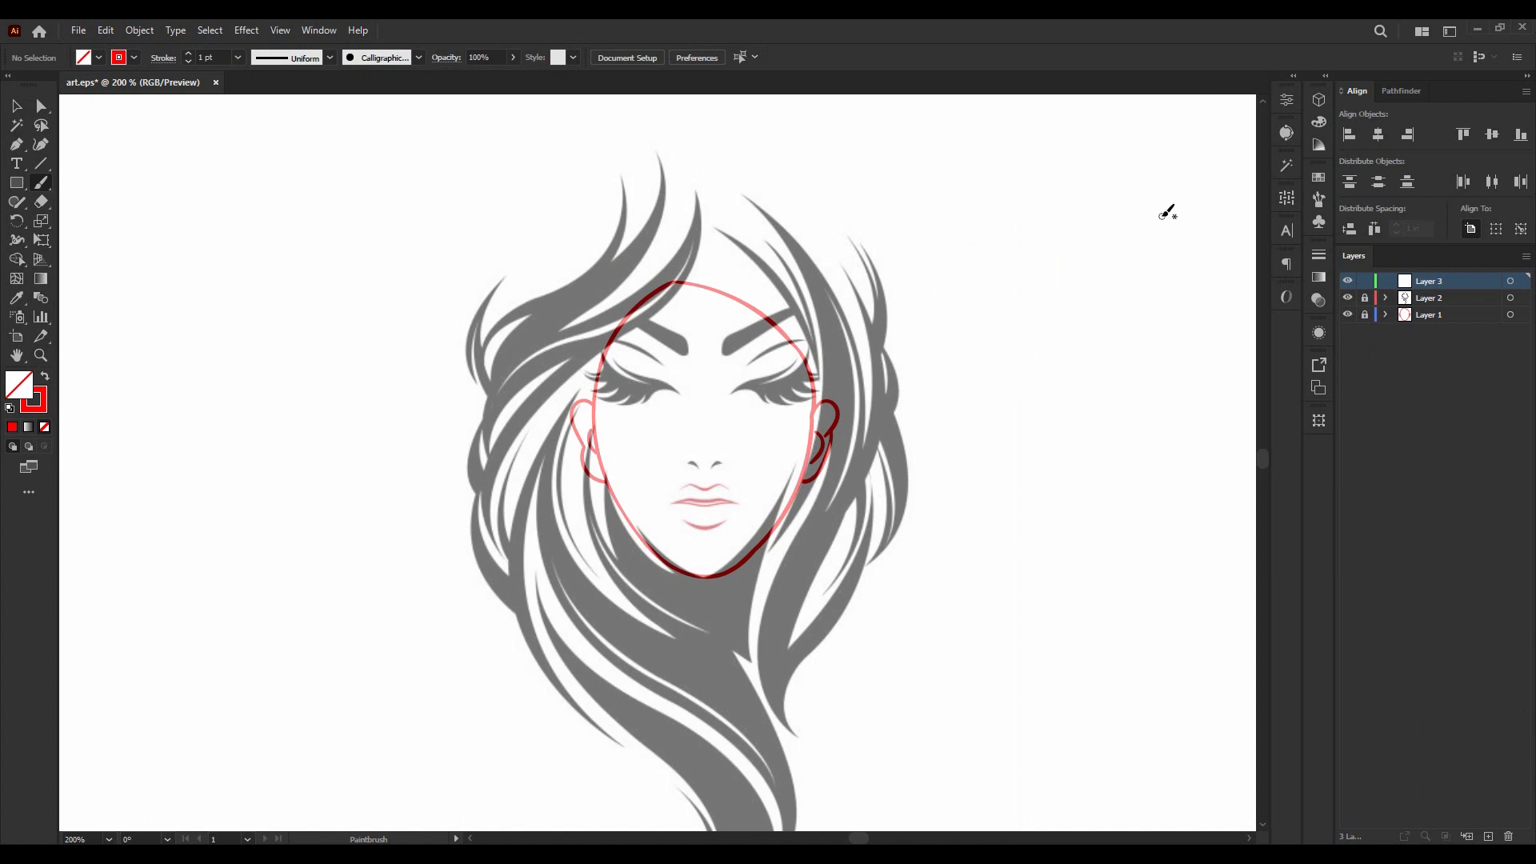
- Paint three curved practice strokes on the blank area beside the hair reference, and delete them
{"action": "left_click_drag", "start_coordinate": [1159, 216], "coordinate": [1133, 448]}
{"action": "mouse_move", "coordinate": [1118, 207]}
{"action": "left_mouse_down"}
{"action": "mouse_move", "coordinate": [1078, 230]}
{"action": "mouse_move", "coordinate": [1103, 328]}
{"action": "mouse_move", "coordinate": [1013, 557]}
{"action": "left_mouse_up"}
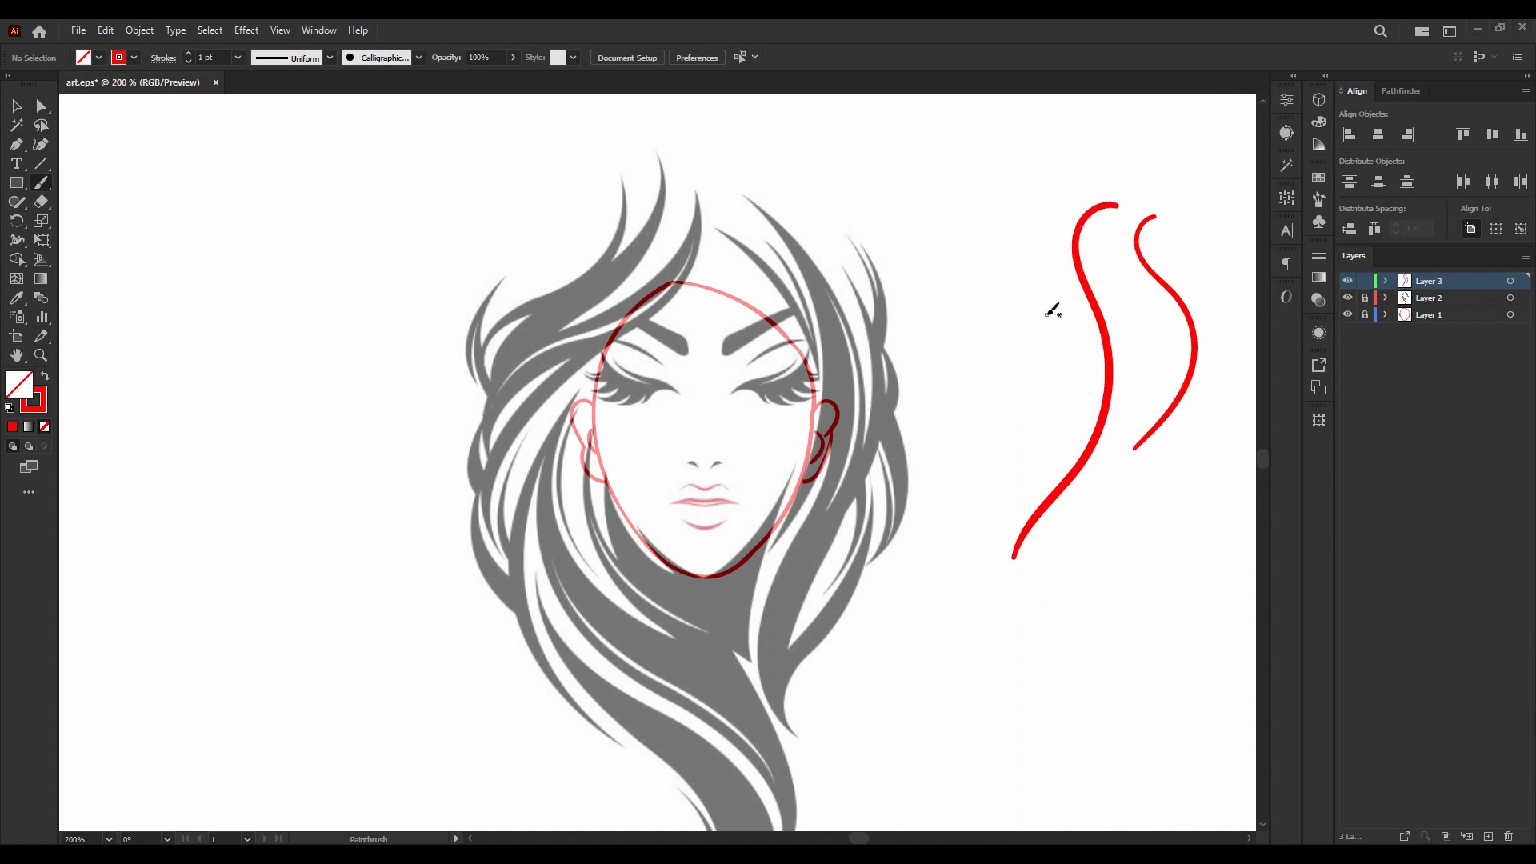
{"action": "left_click_drag", "start_coordinate": [1037, 243], "coordinate": [1019, 410]}
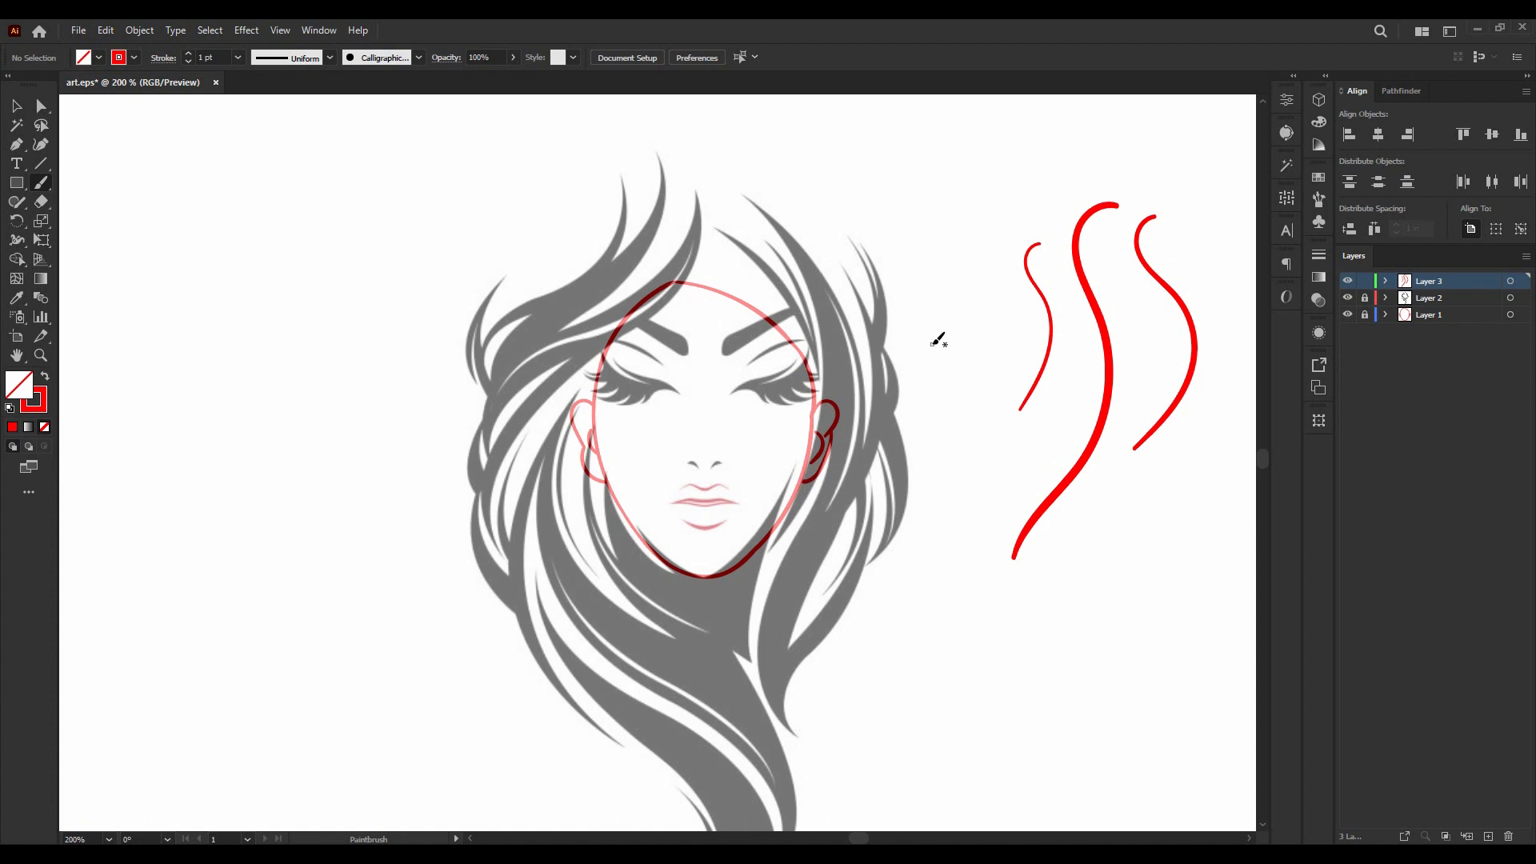
{"action": "key", "text": "ctrl+a"}
{"action": "key", "text": "Delete"}
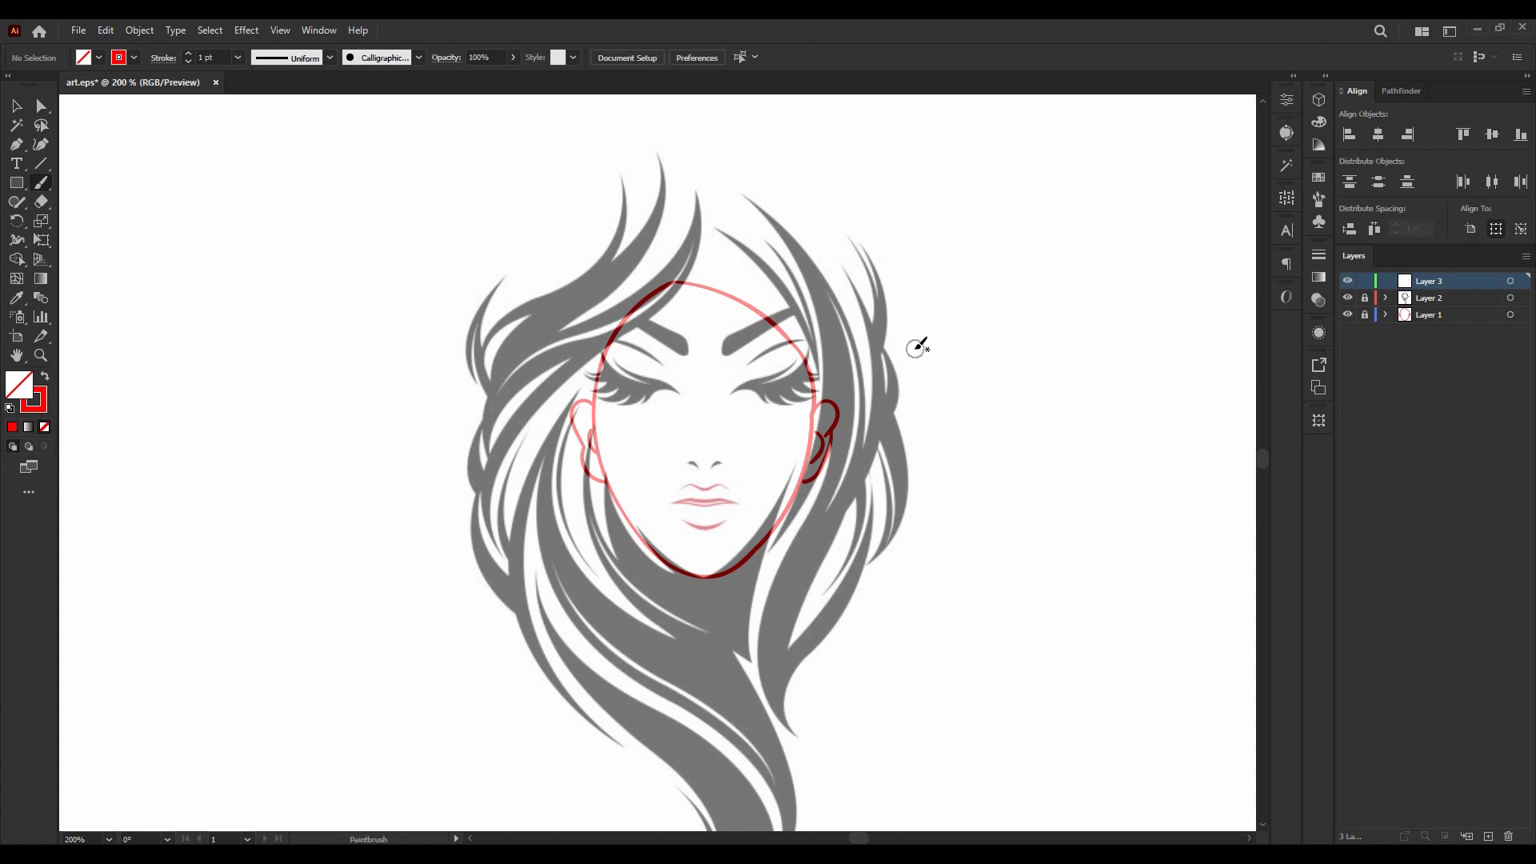
- Paint a few longer S-shaped practice strokes of varying thickness beside the whole hair reference, and remove them all
{"action": "scroll", "coordinate": [936, 359], "scroll_direction": "down", "scroll_amount": 2}
{"action": "key", "text": "c"}
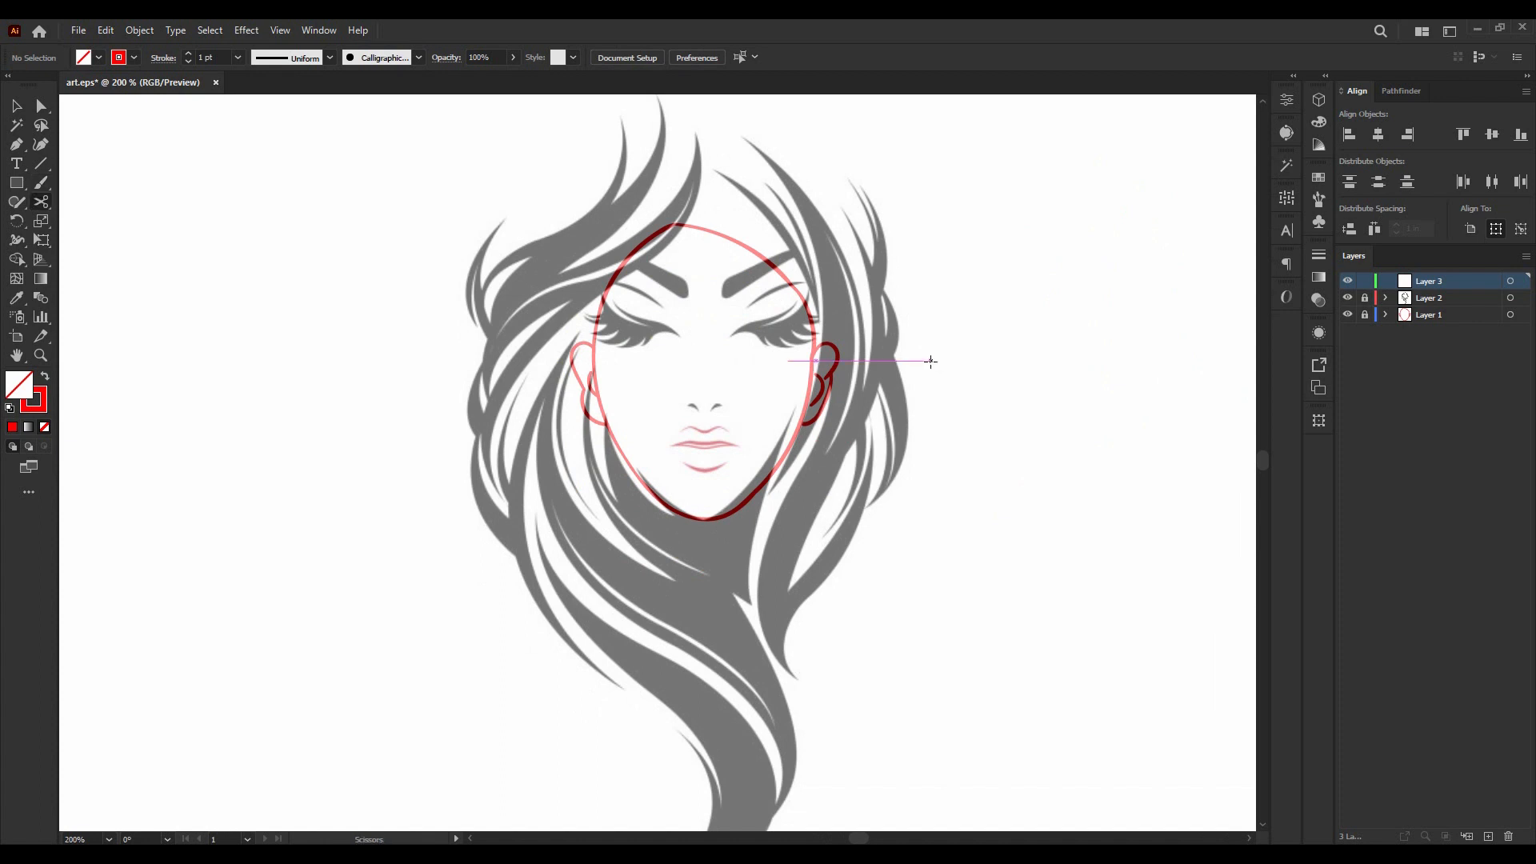
{"action": "key", "text": "b"}
{"action": "scroll", "coordinate": [926, 356], "scroll_direction": "down", "scroll_amount": 1}
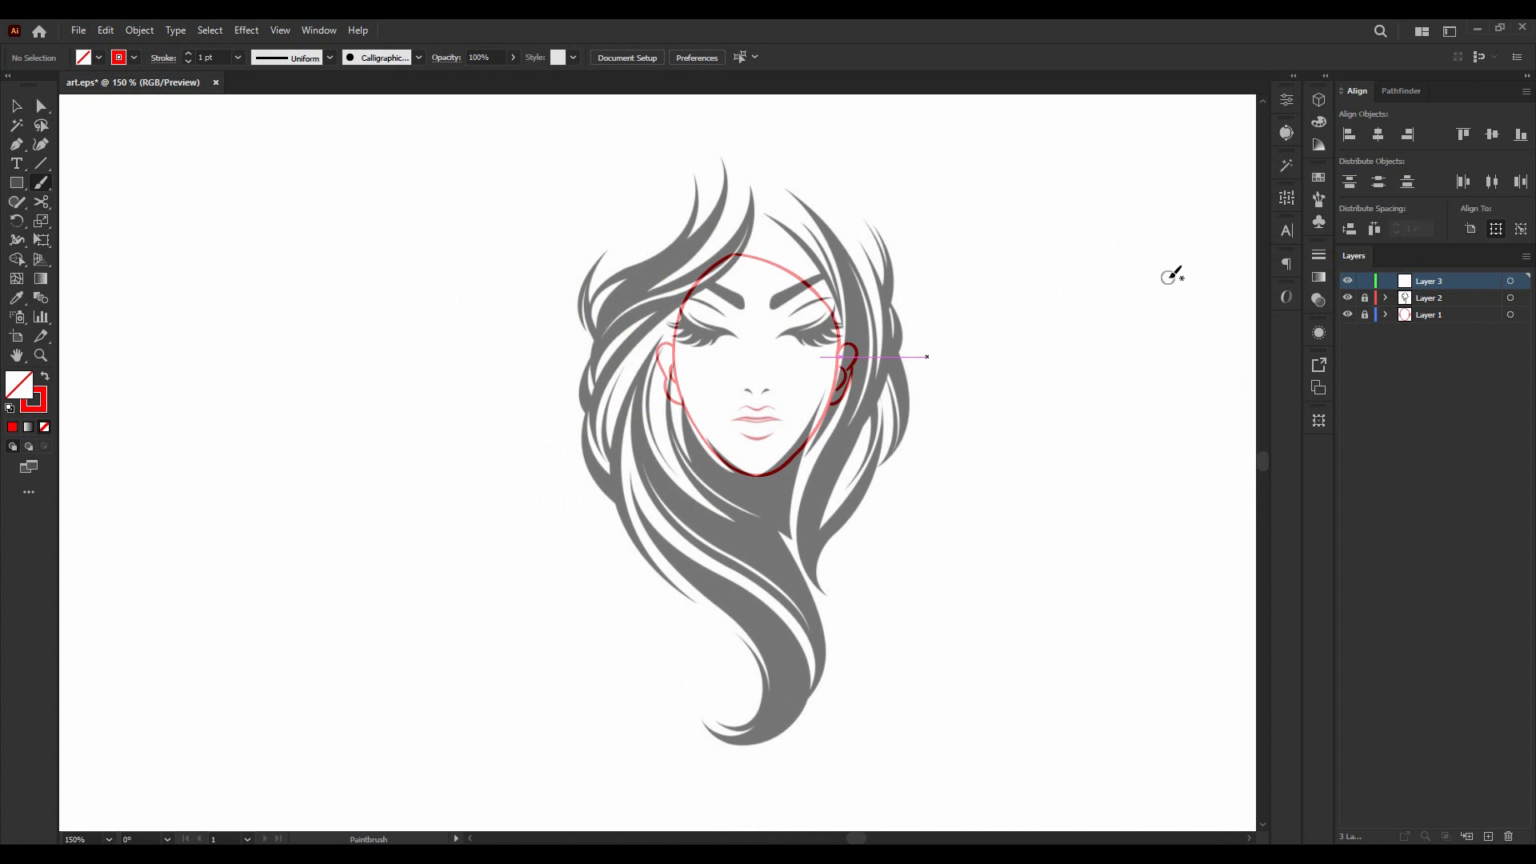
{"action": "mouse_move", "coordinate": [1197, 271]}
{"action": "left_mouse_down"}
{"action": "mouse_move", "coordinate": [1141, 326]}
{"action": "mouse_move", "coordinate": [1179, 431]}
{"action": "mouse_move", "coordinate": [1069, 608]}
{"action": "left_mouse_up"}
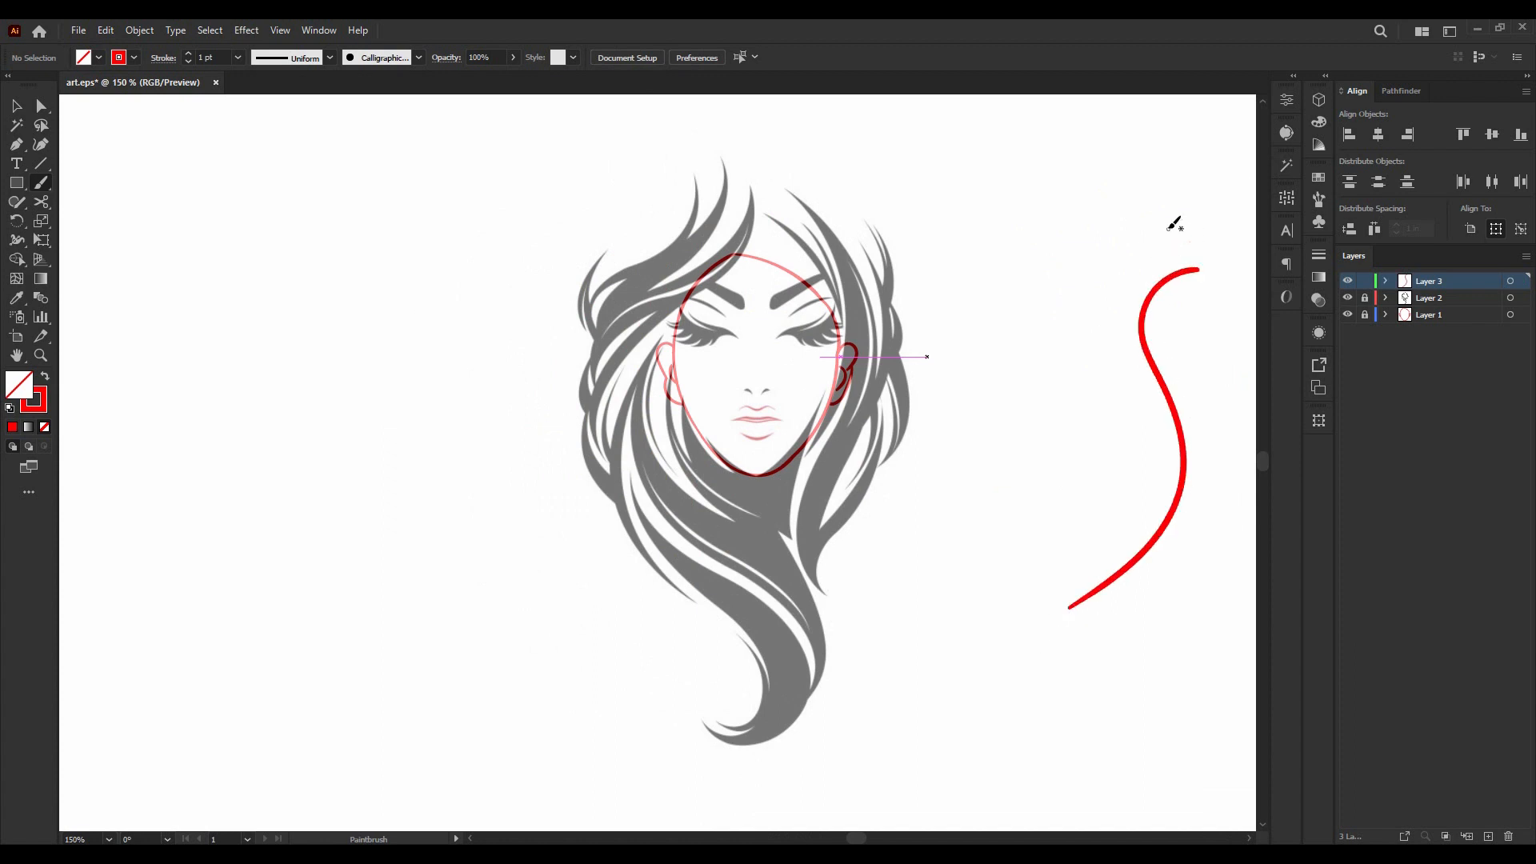
{"action": "left_click_drag", "start_coordinate": [1205, 185], "coordinate": [1044, 513]}
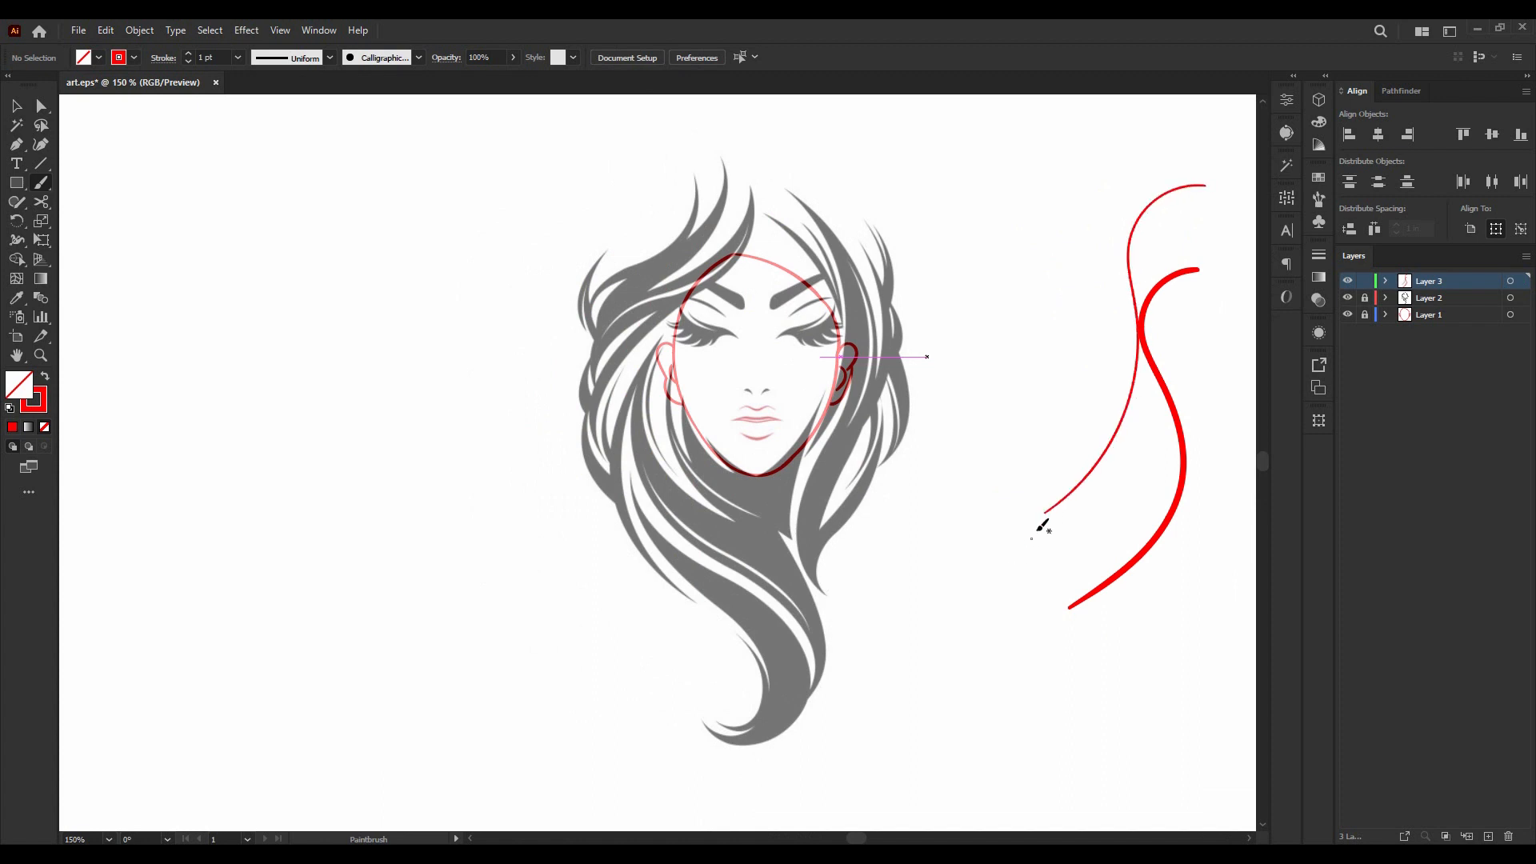
{"action": "mouse_move", "coordinate": [1212, 222]}
{"action": "left_mouse_down"}
{"action": "mouse_move", "coordinate": [1200, 255]}
{"action": "mouse_move", "coordinate": [1230, 317]}
{"action": "mouse_move", "coordinate": [1166, 481]}
{"action": "left_mouse_up"}
{"action": "key", "text": "ctrl+a"}
{"action": "key", "text": "Delete"}
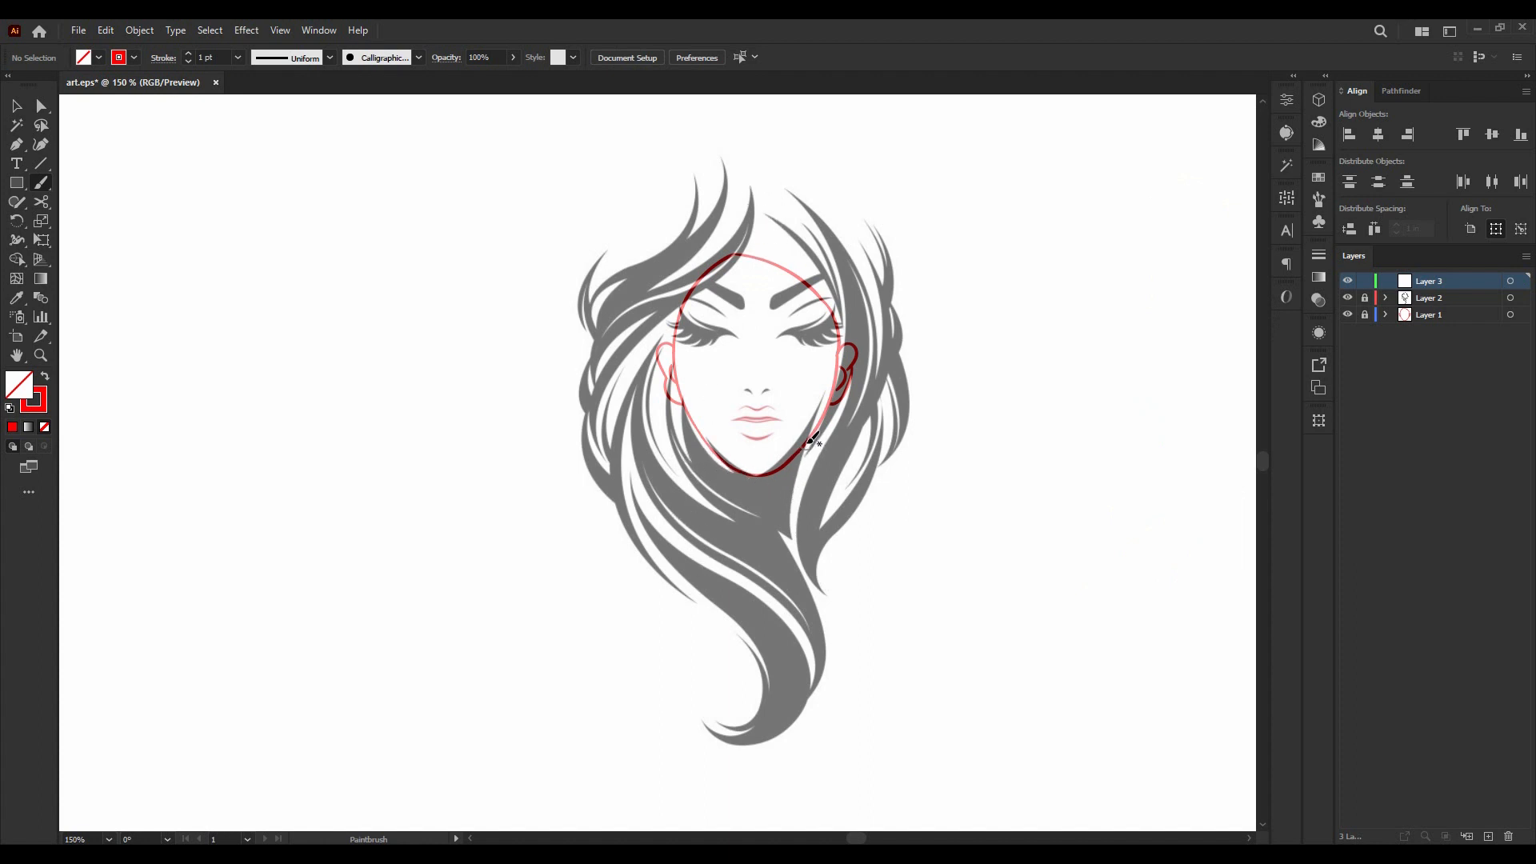
- Try a stroke along the hair edge below the right cheek and a short test stroke beside the head, undoing both
{"action": "left_click_drag", "start_coordinate": [805, 448], "coordinate": [790, 510]}
{"action": "key", "text": "ctrl+z"}
{"action": "left_click_drag", "start_coordinate": [1035, 288], "coordinate": [1026, 339]}
{"action": "key", "text": "ctrl+z"}
- Trace the hair edges framing both sides of the neck and the right edge of the long lock below it with the Paintbrush
{"action": "left_click_drag", "start_coordinate": [807, 451], "coordinate": [801, 562]}
{"action": "mouse_move", "coordinate": [760, 514]}
{"action": "left_mouse_down"}
{"action": "mouse_move", "coordinate": [701, 463]}
{"action": "mouse_move", "coordinate": [686, 405]}
{"action": "left_mouse_up"}
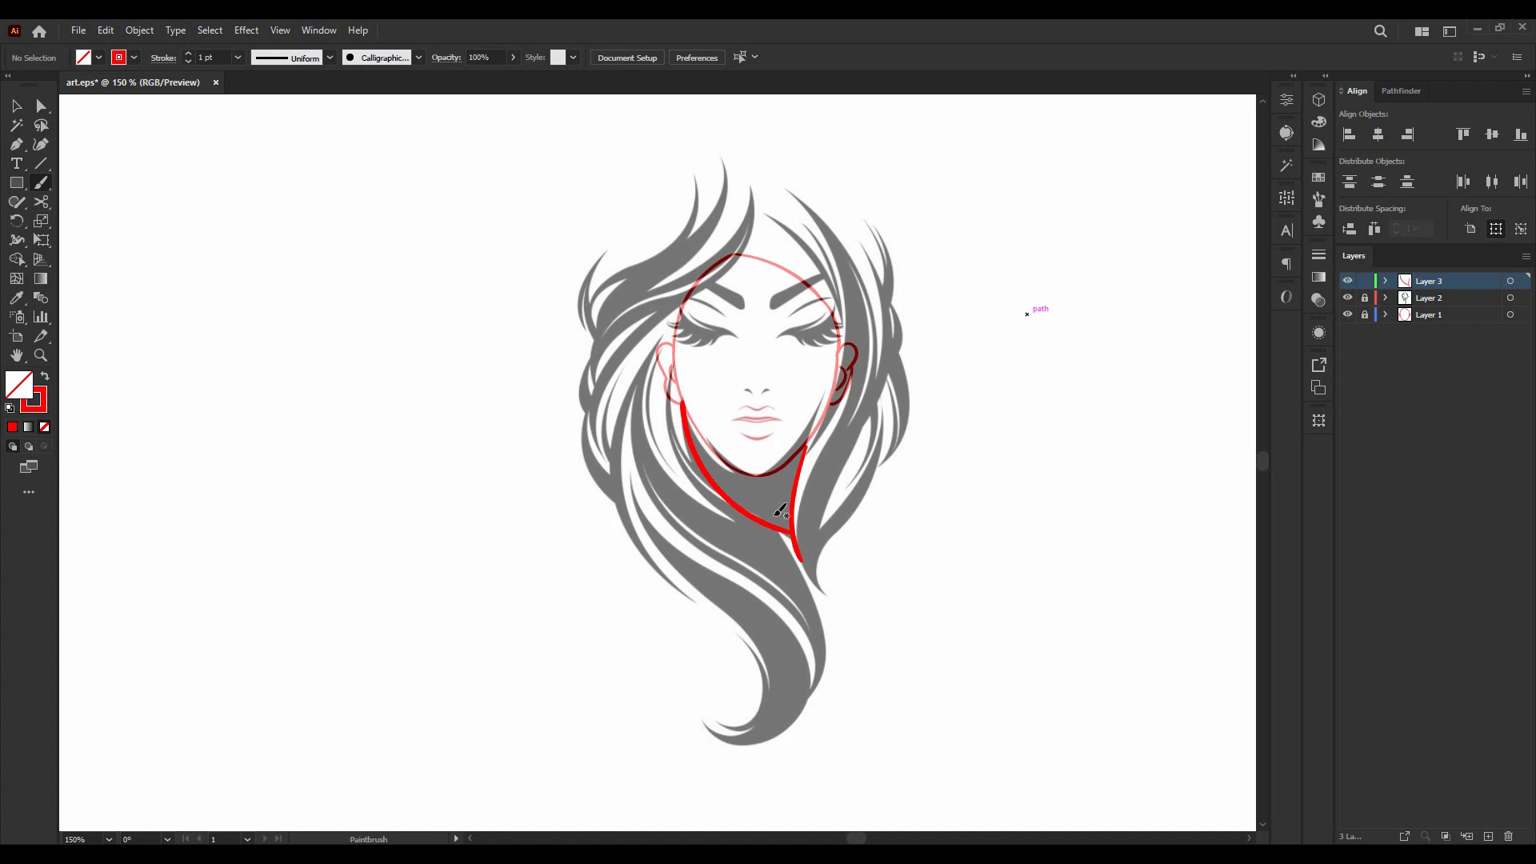
{"action": "mouse_move", "coordinate": [784, 528]}
{"action": "left_mouse_down"}
{"action": "mouse_move", "coordinate": [826, 631]}
{"action": "mouse_move", "coordinate": [808, 700]}
{"action": "left_mouse_up"}
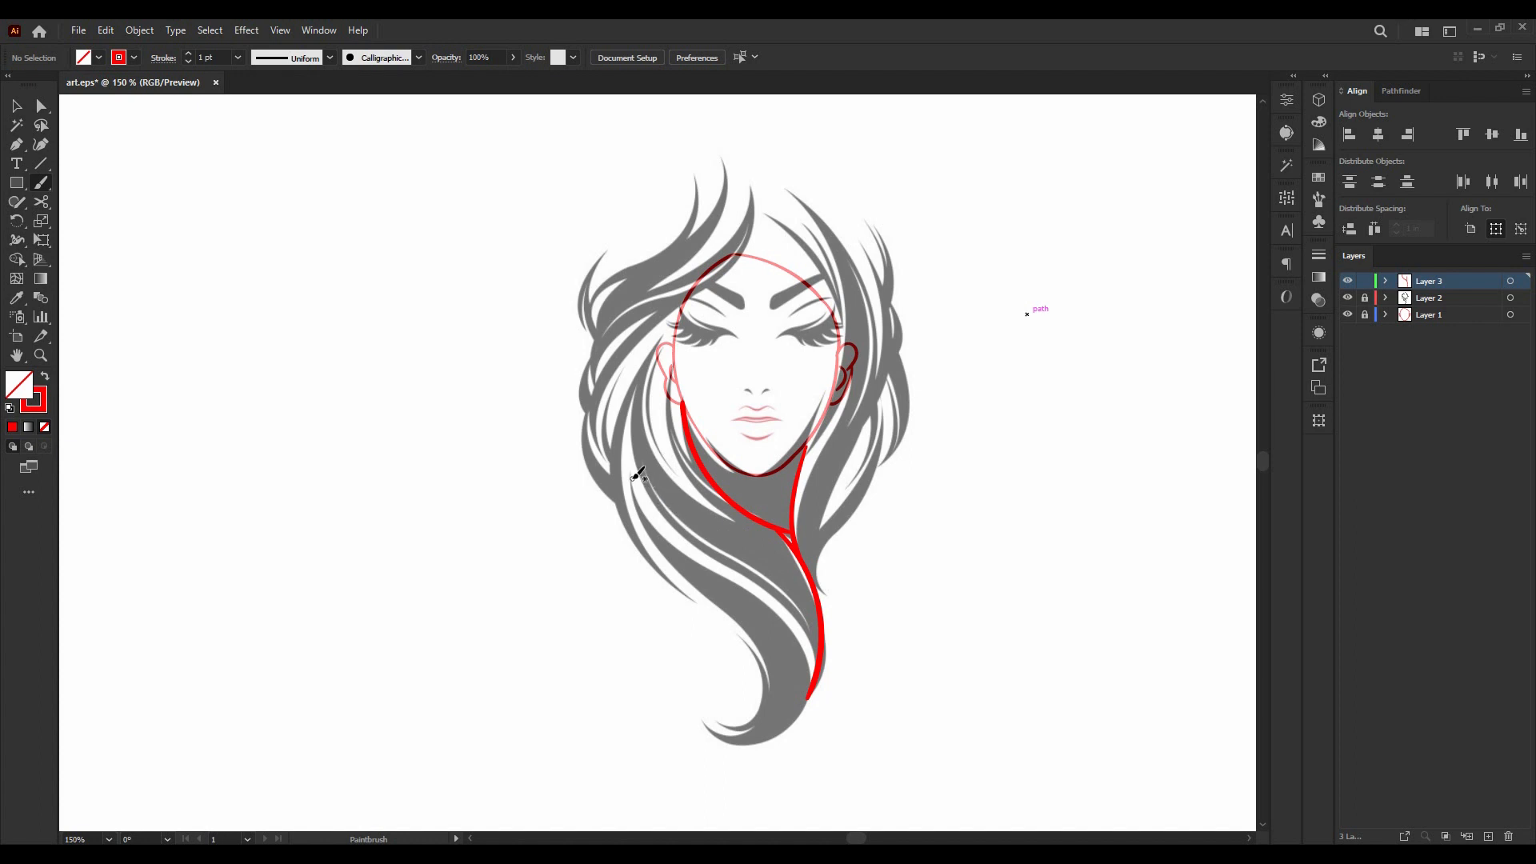
- Trace the long sweeping lower lock with upper and thicker outer edges, an inner strand, and two curled strokes at its tip
{"action": "mouse_move", "coordinate": [633, 483]}
{"action": "left_mouse_down"}
{"action": "mouse_move", "coordinate": [800, 639]}
{"action": "mouse_move", "coordinate": [804, 697]}
{"action": "mouse_move", "coordinate": [737, 747]}
{"action": "left_mouse_up"}
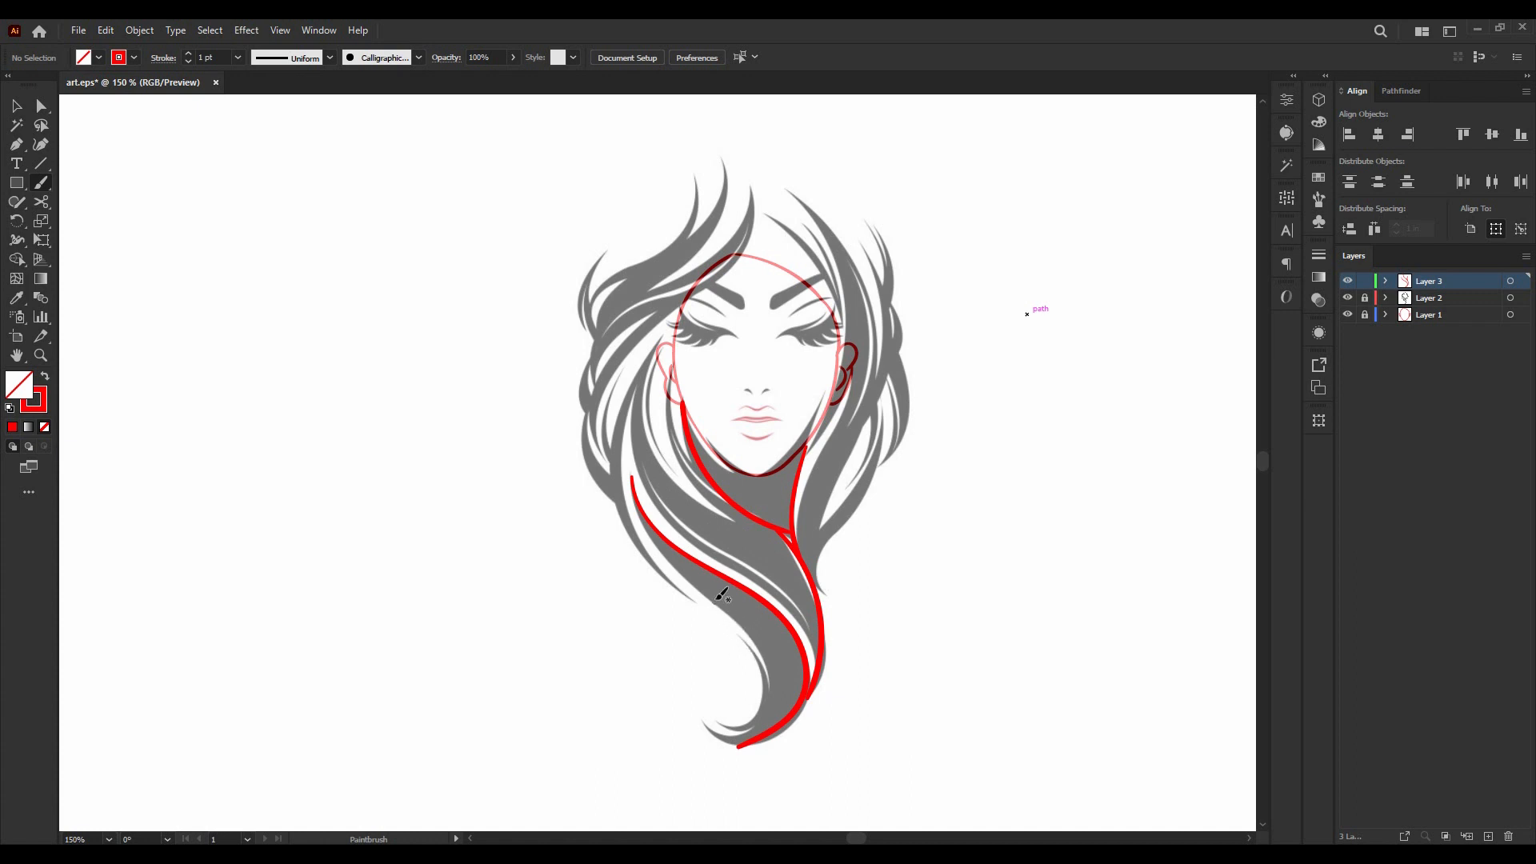
{"action": "mouse_move", "coordinate": [632, 482]}
{"action": "left_mouse_down"}
{"action": "mouse_move", "coordinate": [653, 549]}
{"action": "mouse_move", "coordinate": [775, 674]}
{"action": "mouse_move", "coordinate": [771, 706]}
{"action": "mouse_move", "coordinate": [724, 740]}
{"action": "left_mouse_up"}
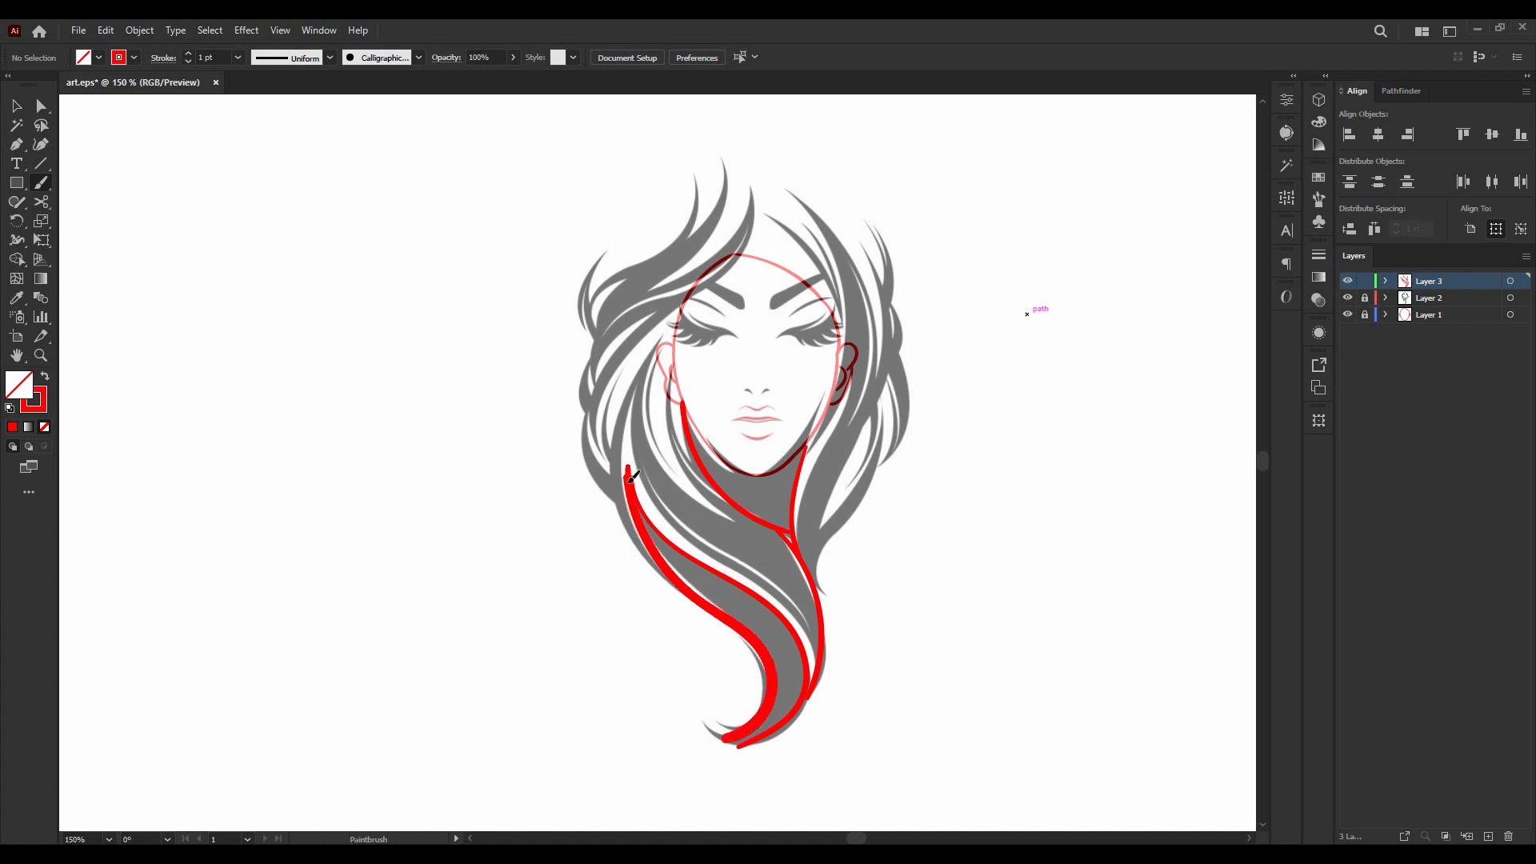
{"action": "mouse_move", "coordinate": [658, 537]}
{"action": "left_mouse_down"}
{"action": "mouse_move", "coordinate": [783, 633]}
{"action": "mouse_move", "coordinate": [793, 664]}
{"action": "mouse_move", "coordinate": [775, 720]}
{"action": "left_mouse_up"}
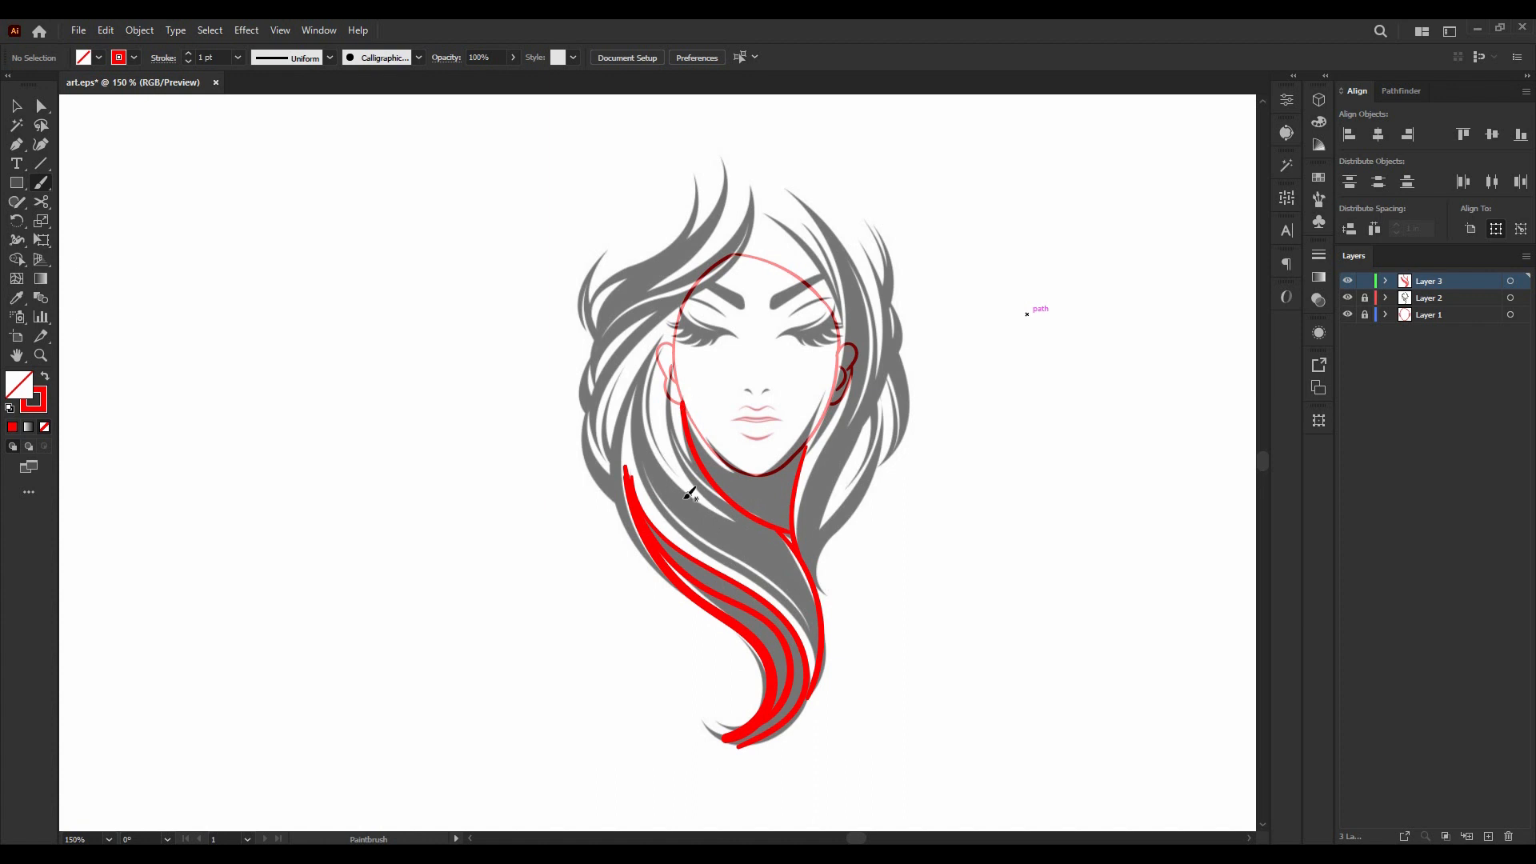
{"action": "key", "text": "ctrl+z"}
{"action": "left_click_drag", "start_coordinate": [628, 456], "coordinate": [631, 457]}
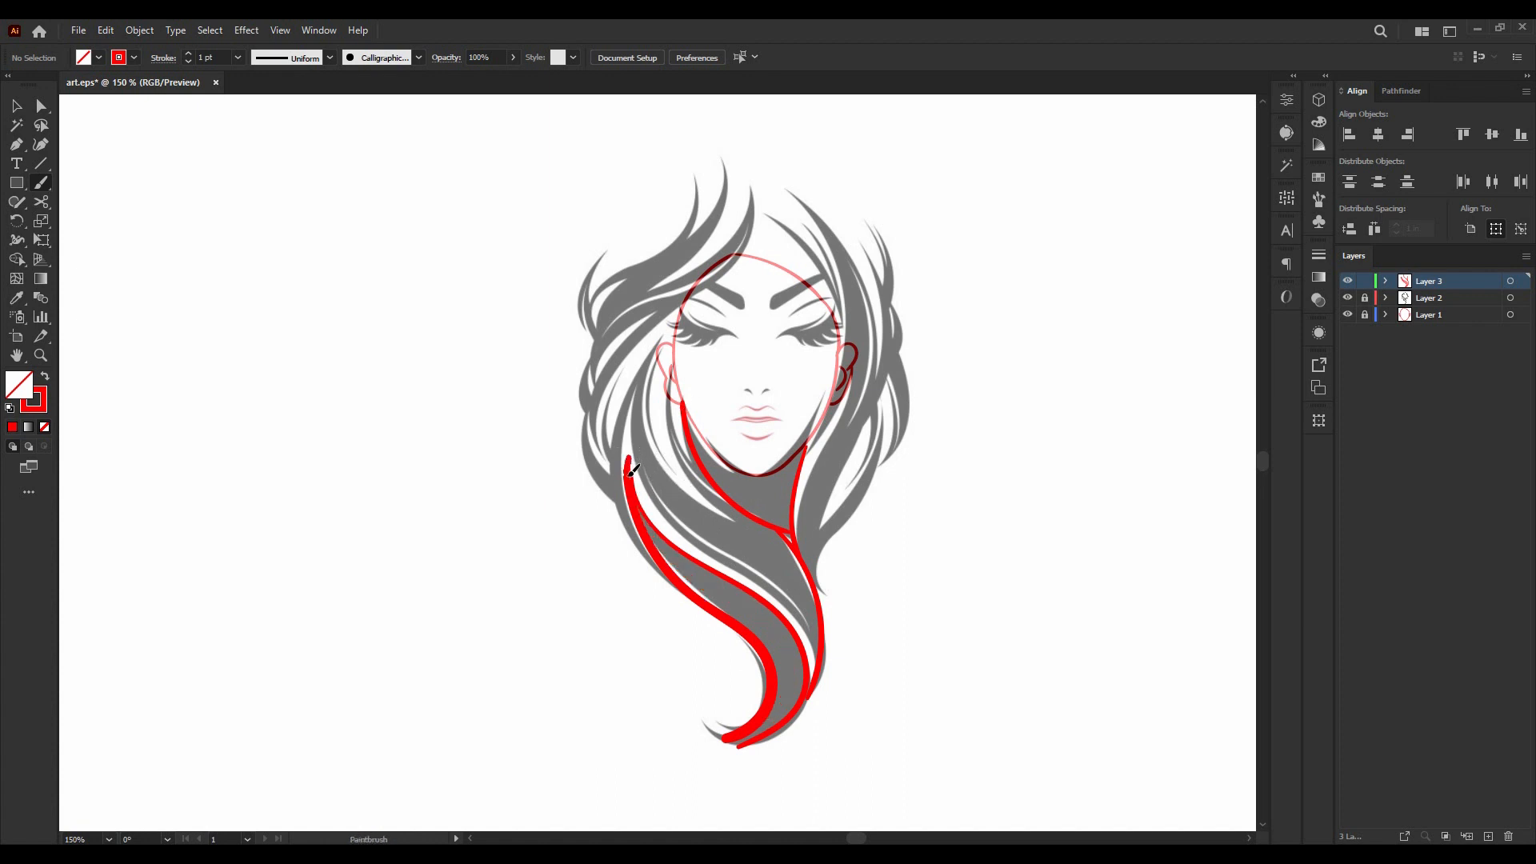
{"action": "mouse_move", "coordinate": [652, 518]}
{"action": "left_mouse_down"}
{"action": "mouse_move", "coordinate": [782, 624]}
{"action": "mouse_move", "coordinate": [789, 690]}
{"action": "left_mouse_up"}
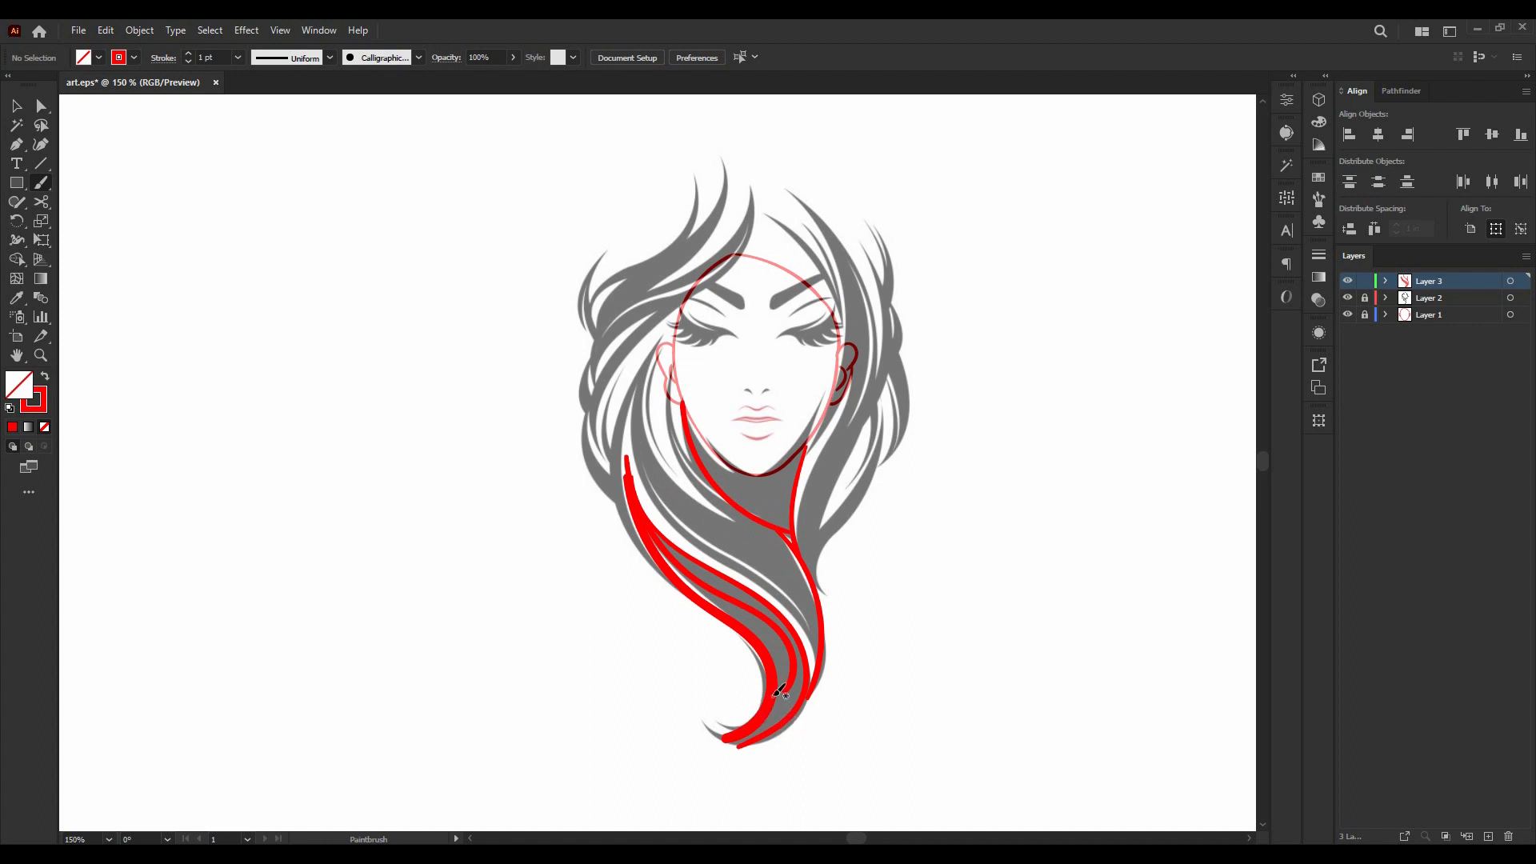
{"action": "mouse_move", "coordinate": [739, 737]}
{"action": "left_mouse_down"}
{"action": "mouse_move", "coordinate": [703, 734]}
{"action": "mouse_move", "coordinate": [678, 708]}
{"action": "left_mouse_up"}
{"action": "left_click_drag", "start_coordinate": [745, 743], "coordinate": [677, 730]}
- Trace the two hairline strokes from the parting down the right of the face, plus the inner and outer sweeps down the left
{"action": "mouse_move", "coordinate": [767, 209]}
{"action": "left_mouse_down"}
{"action": "mouse_move", "coordinate": [838, 281]}
{"action": "mouse_move", "coordinate": [842, 340]}
{"action": "left_mouse_up"}
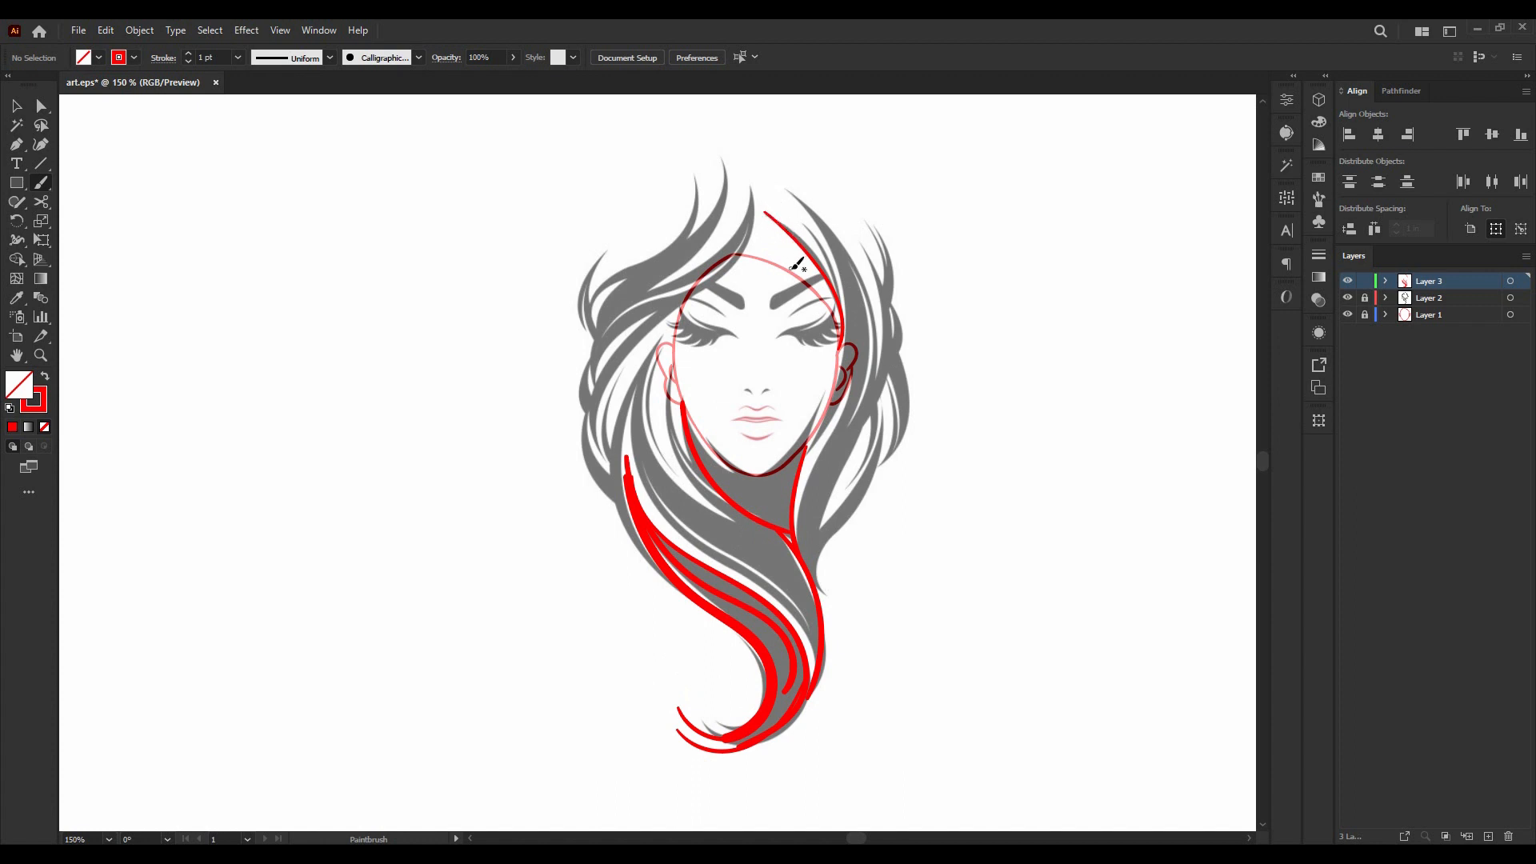
{"action": "mouse_move", "coordinate": [776, 244]}
{"action": "left_mouse_down"}
{"action": "mouse_move", "coordinate": [834, 333]}
{"action": "mouse_move", "coordinate": [836, 408]}
{"action": "left_mouse_up"}
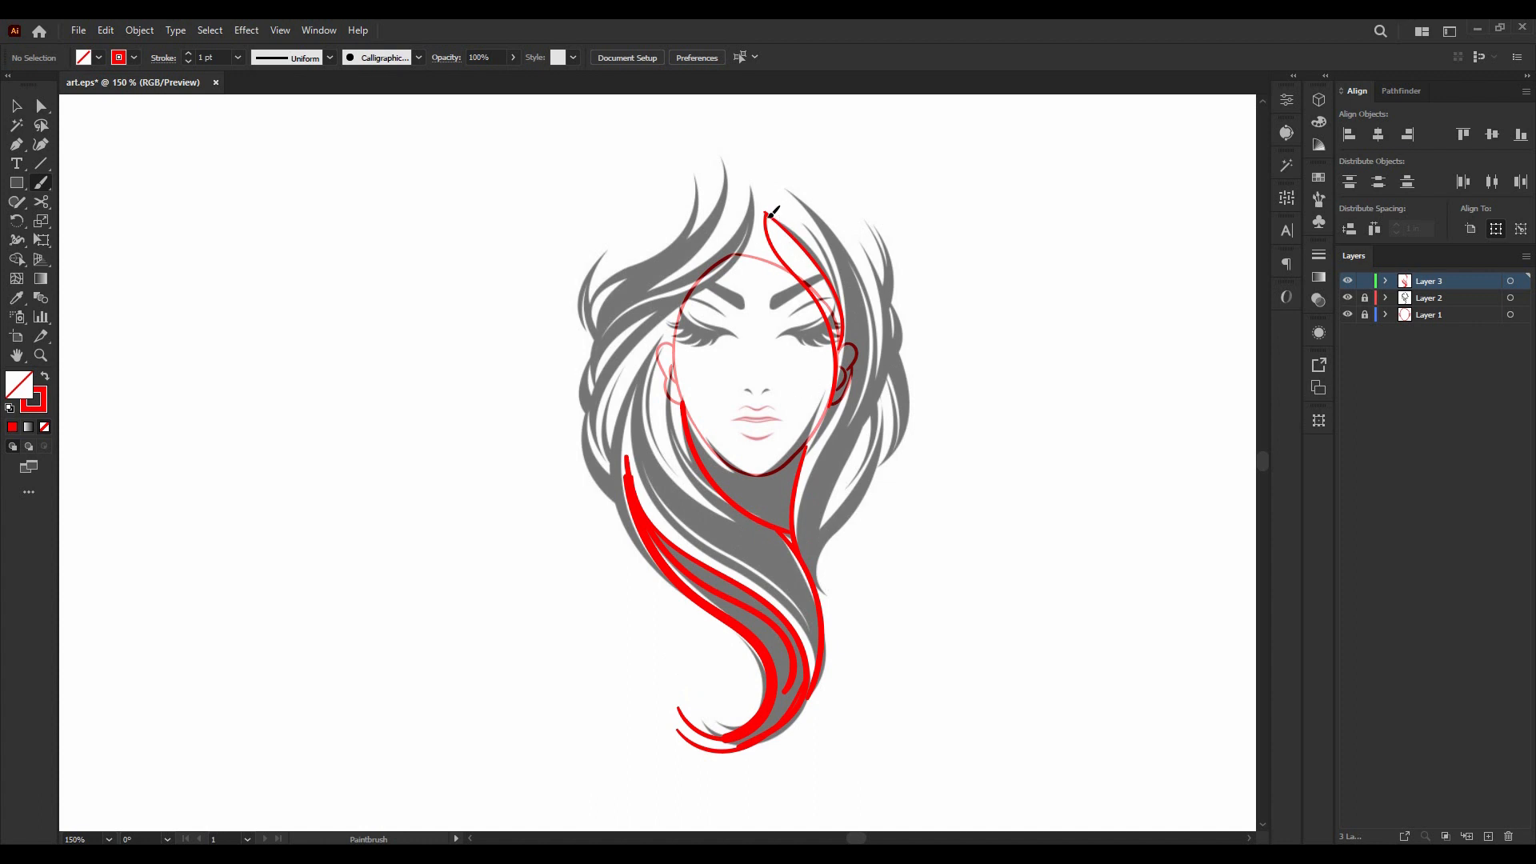
{"action": "mouse_move", "coordinate": [770, 234]}
{"action": "left_mouse_down"}
{"action": "mouse_move", "coordinate": [653, 341]}
{"action": "mouse_move", "coordinate": [631, 380]}
{"action": "mouse_move", "coordinate": [626, 471]}
{"action": "left_mouse_up"}
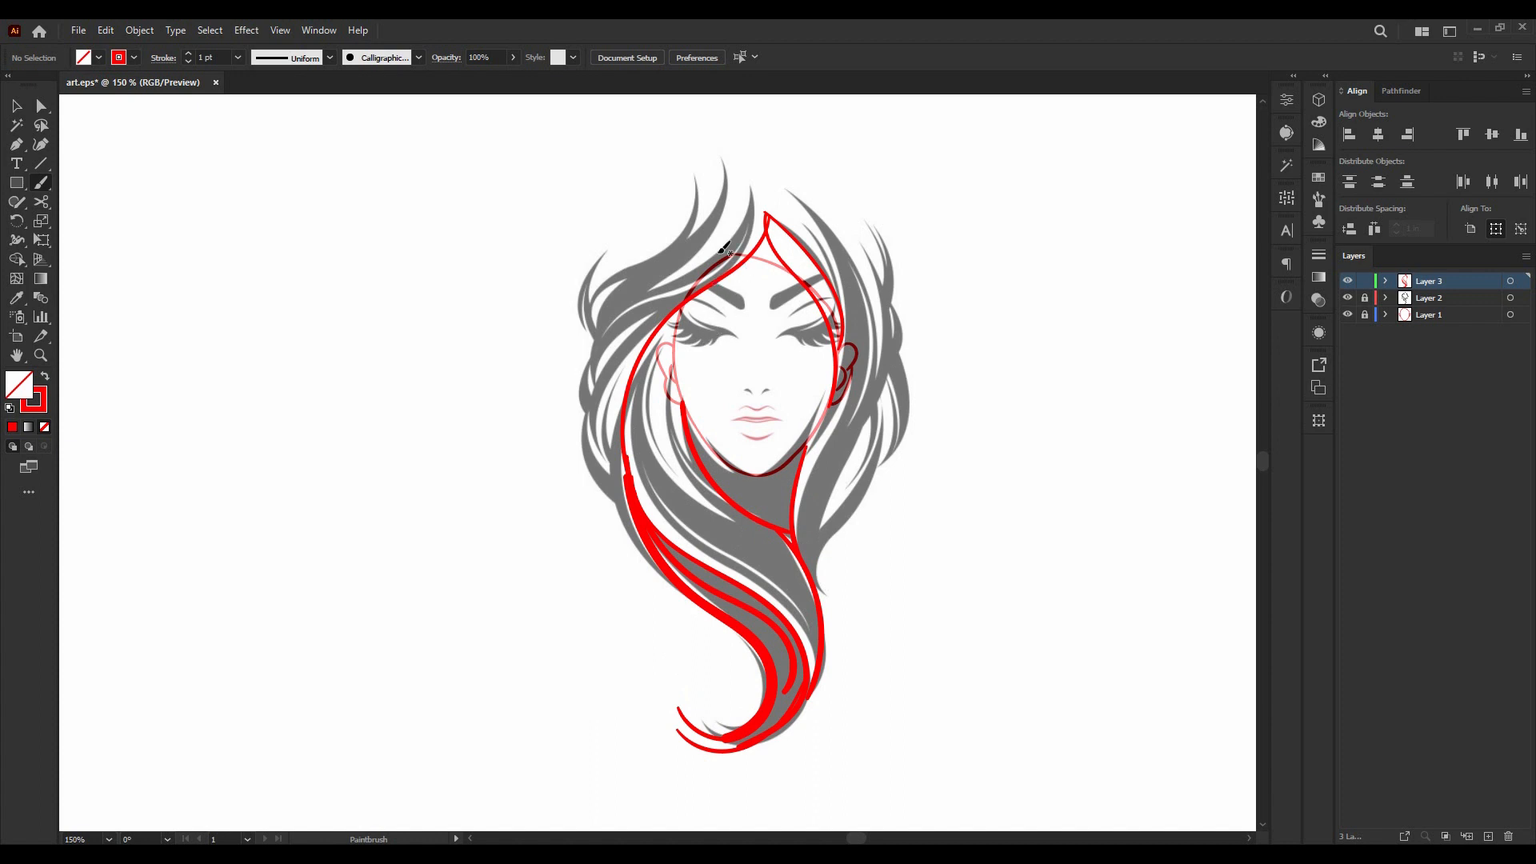
{"action": "mouse_move", "coordinate": [750, 194]}
{"action": "left_mouse_down"}
{"action": "mouse_move", "coordinate": [726, 241]}
{"action": "mouse_move", "coordinate": [645, 302]}
{"action": "mouse_move", "coordinate": [596, 373]}
{"action": "mouse_move", "coordinate": [593, 440]}
{"action": "mouse_move", "coordinate": [620, 486]}
{"action": "left_mouse_up"}
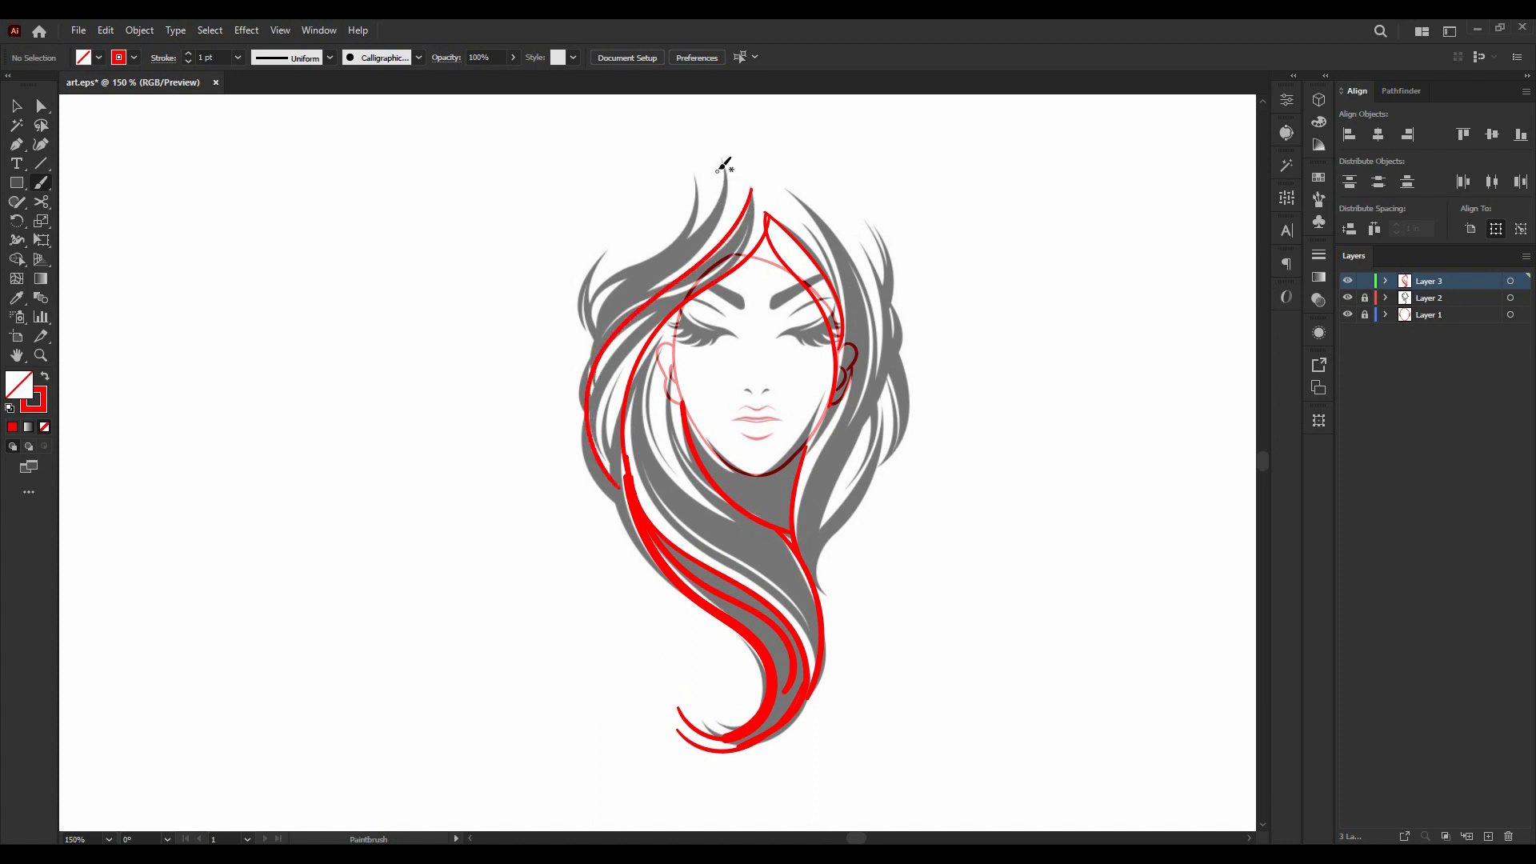
- Trace the flame-like lock tips at the upper left of the hair, sweeping each down toward the outer edge
{"action": "mouse_move", "coordinate": [722, 158]}
{"action": "left_mouse_down"}
{"action": "mouse_move", "coordinate": [724, 207]}
{"action": "mouse_move", "coordinate": [640, 293]}
{"action": "mouse_move", "coordinate": [608, 388]}
{"action": "left_mouse_up"}
{"action": "left_click_drag", "start_coordinate": [721, 157], "coordinate": [666, 253]}
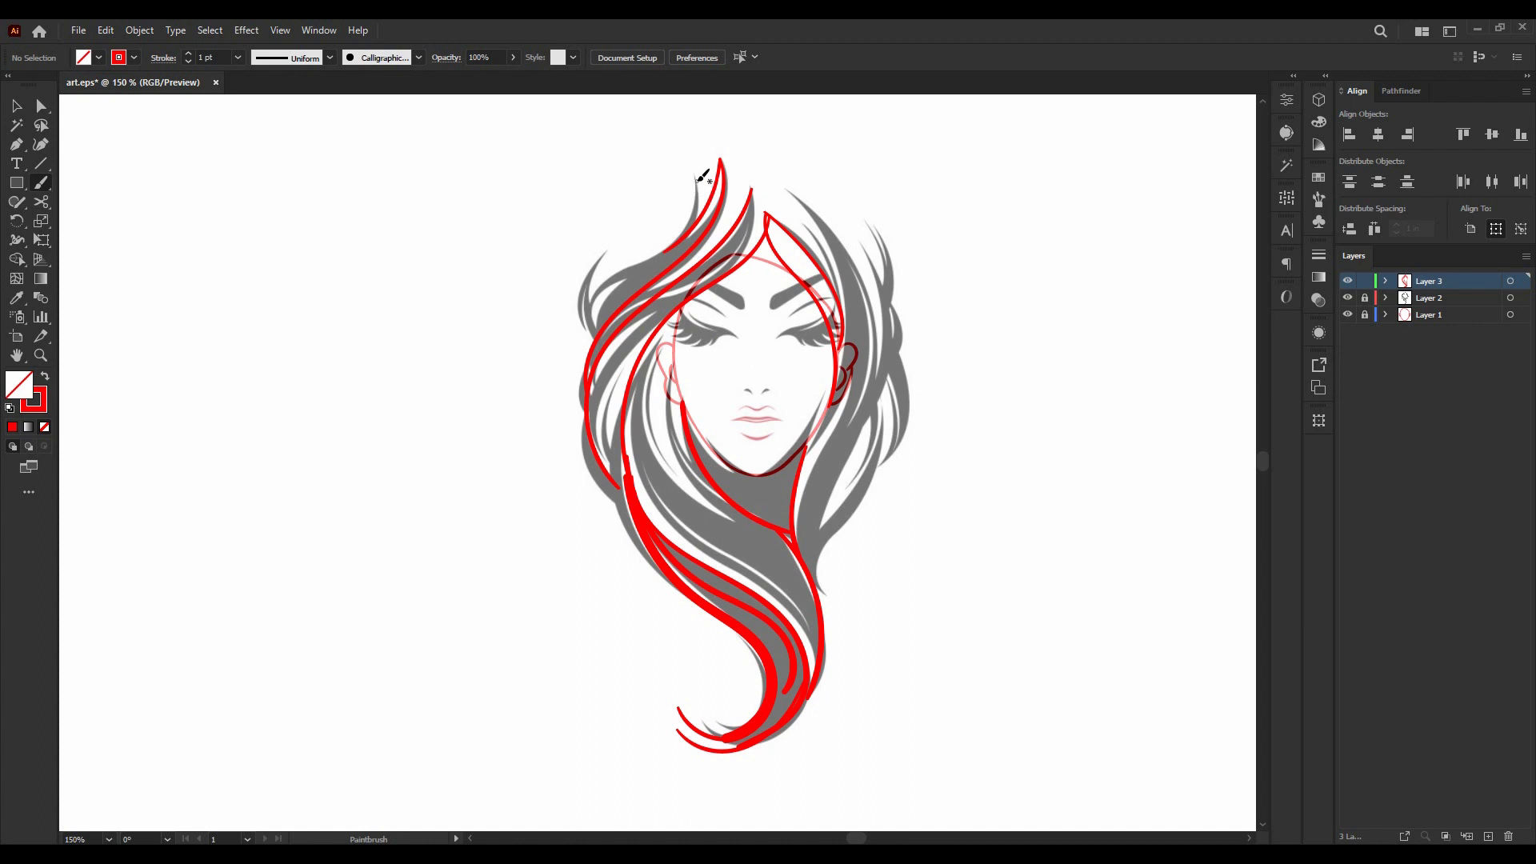
{"action": "mouse_move", "coordinate": [698, 174]}
{"action": "left_mouse_down"}
{"action": "mouse_move", "coordinate": [689, 226]}
{"action": "mouse_move", "coordinate": [652, 267]}
{"action": "left_mouse_up"}
{"action": "mouse_move", "coordinate": [698, 176]}
{"action": "left_mouse_down"}
{"action": "mouse_move", "coordinate": [668, 236]}
{"action": "mouse_move", "coordinate": [596, 304]}
{"action": "mouse_move", "coordinate": [580, 356]}
{"action": "left_mouse_up"}
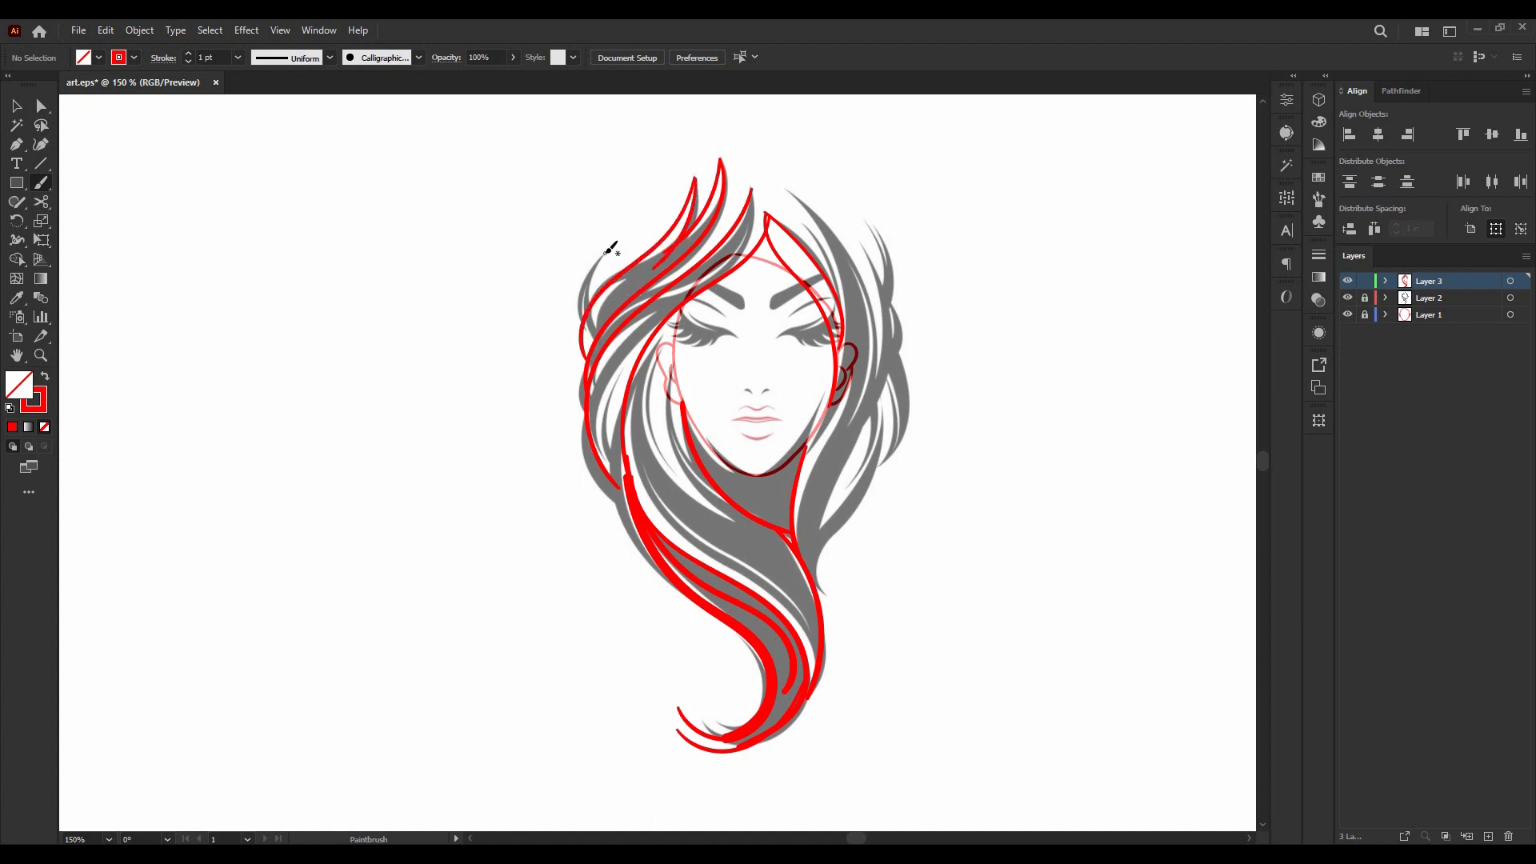
{"action": "mouse_move", "coordinate": [684, 177]}
{"action": "left_mouse_down"}
{"action": "mouse_move", "coordinate": [629, 236]}
{"action": "mouse_move", "coordinate": [582, 333]}
{"action": "left_mouse_up"}
- Trace the upper right hair strands from above the parting and the outer locks curving down the right side to the neck
{"action": "mouse_move", "coordinate": [757, 168]}
{"action": "left_mouse_down"}
{"action": "mouse_move", "coordinate": [823, 238]}
{"action": "mouse_move", "coordinate": [842, 317]}
{"action": "left_mouse_up"}
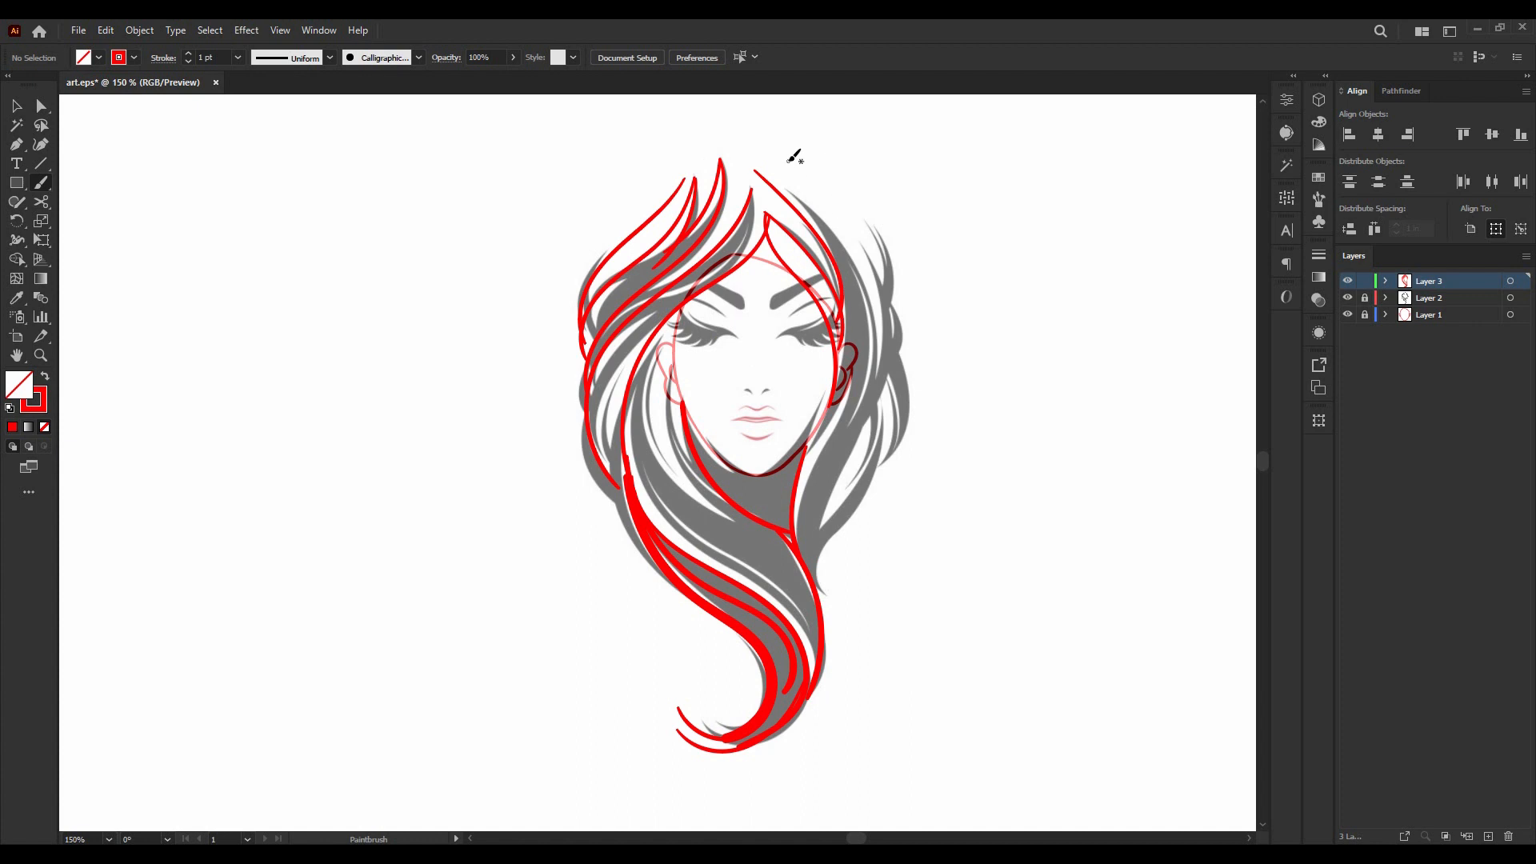
{"action": "mouse_move", "coordinate": [770, 158]}
{"action": "left_mouse_down"}
{"action": "mouse_move", "coordinate": [864, 261]}
{"action": "mouse_move", "coordinate": [885, 331]}
{"action": "mouse_move", "coordinate": [868, 402]}
{"action": "left_mouse_up"}
{"action": "left_click_drag", "start_coordinate": [864, 240], "coordinate": [890, 316]}
{"action": "mouse_move", "coordinate": [888, 227]}
{"action": "left_mouse_down"}
{"action": "mouse_move", "coordinate": [901, 460]}
{"action": "mouse_move", "coordinate": [873, 503]}
{"action": "left_mouse_up"}
{"action": "left_click_drag", "start_coordinate": [895, 376], "coordinate": [848, 526]}
{"action": "left_click_drag", "start_coordinate": [897, 407], "coordinate": [816, 632]}
{"action": "left_click_drag", "start_coordinate": [873, 414], "coordinate": [814, 552]}
{"action": "left_click_drag", "start_coordinate": [871, 420], "coordinate": [802, 548]}
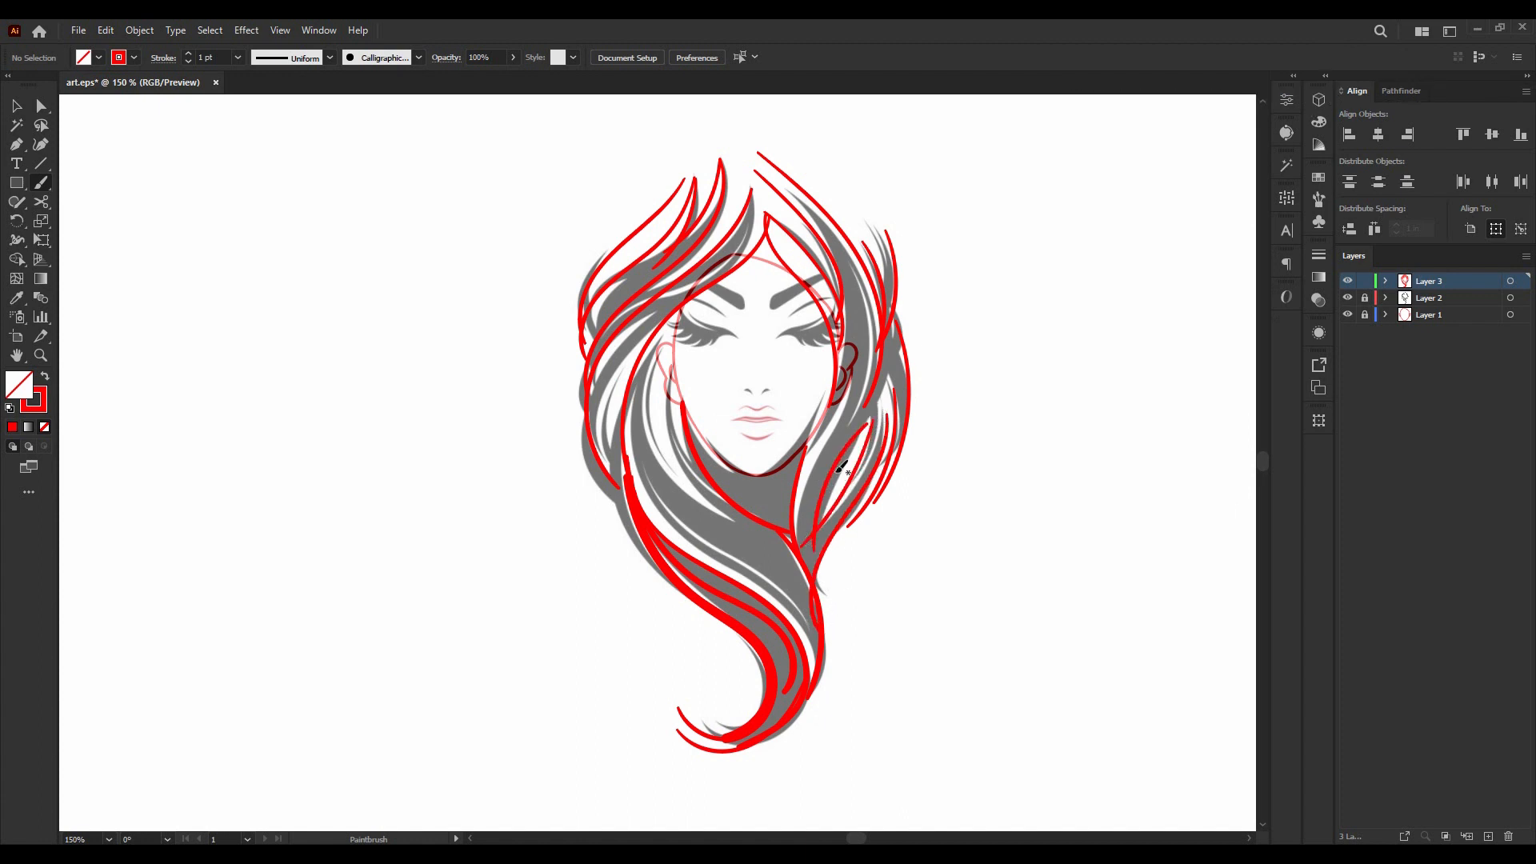
{"action": "key", "text": "ctrl+z"}
{"action": "key", "text": "ctrl+z"}
- Paint the leaf-shaped lock right of the neck and three long strands curving from the left ear beneath the chin
{"action": "left_click_drag", "start_coordinate": [872, 433], "coordinate": [852, 485]}
{"action": "mouse_move", "coordinate": [871, 419]}
{"action": "left_mouse_down"}
{"action": "mouse_move", "coordinate": [834, 478]}
{"action": "mouse_move", "coordinate": [823, 549]}
{"action": "left_mouse_up"}
{"action": "mouse_move", "coordinate": [676, 392]}
{"action": "left_mouse_down"}
{"action": "mouse_move", "coordinate": [706, 482]}
{"action": "mouse_move", "coordinate": [764, 484]}
{"action": "left_mouse_up"}
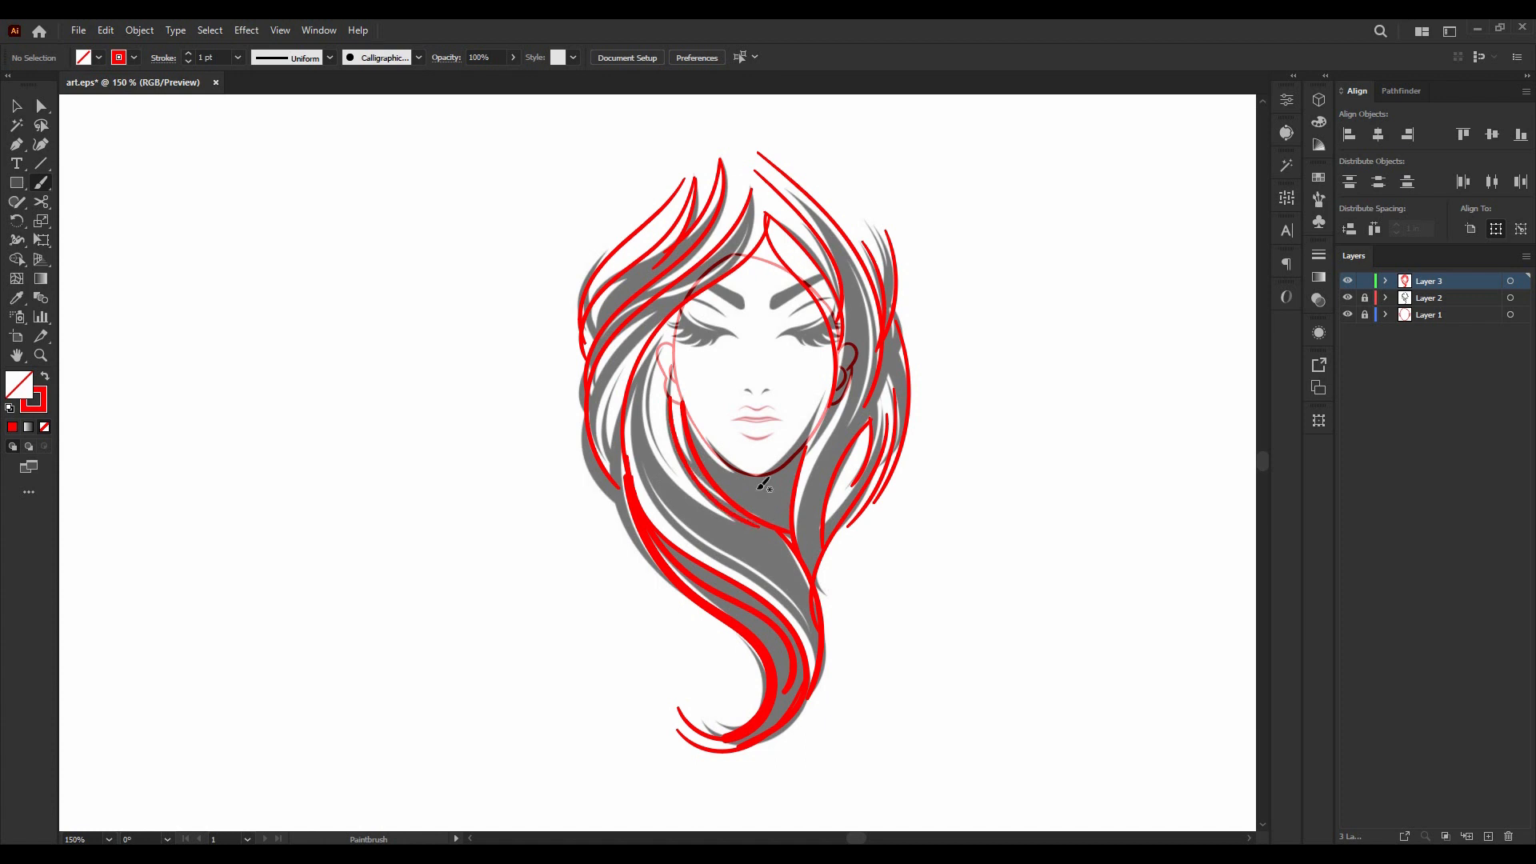
{"action": "mouse_move", "coordinate": [657, 354]}
{"action": "left_mouse_down"}
{"action": "mouse_move", "coordinate": [656, 423]}
{"action": "mouse_move", "coordinate": [694, 490]}
{"action": "mouse_move", "coordinate": [763, 527]}
{"action": "left_mouse_up"}
{"action": "mouse_move", "coordinate": [658, 345]}
{"action": "left_mouse_down"}
{"action": "mouse_move", "coordinate": [645, 461]}
{"action": "mouse_move", "coordinate": [688, 520]}
{"action": "mouse_move", "coordinate": [840, 650]}
{"action": "left_mouse_up"}
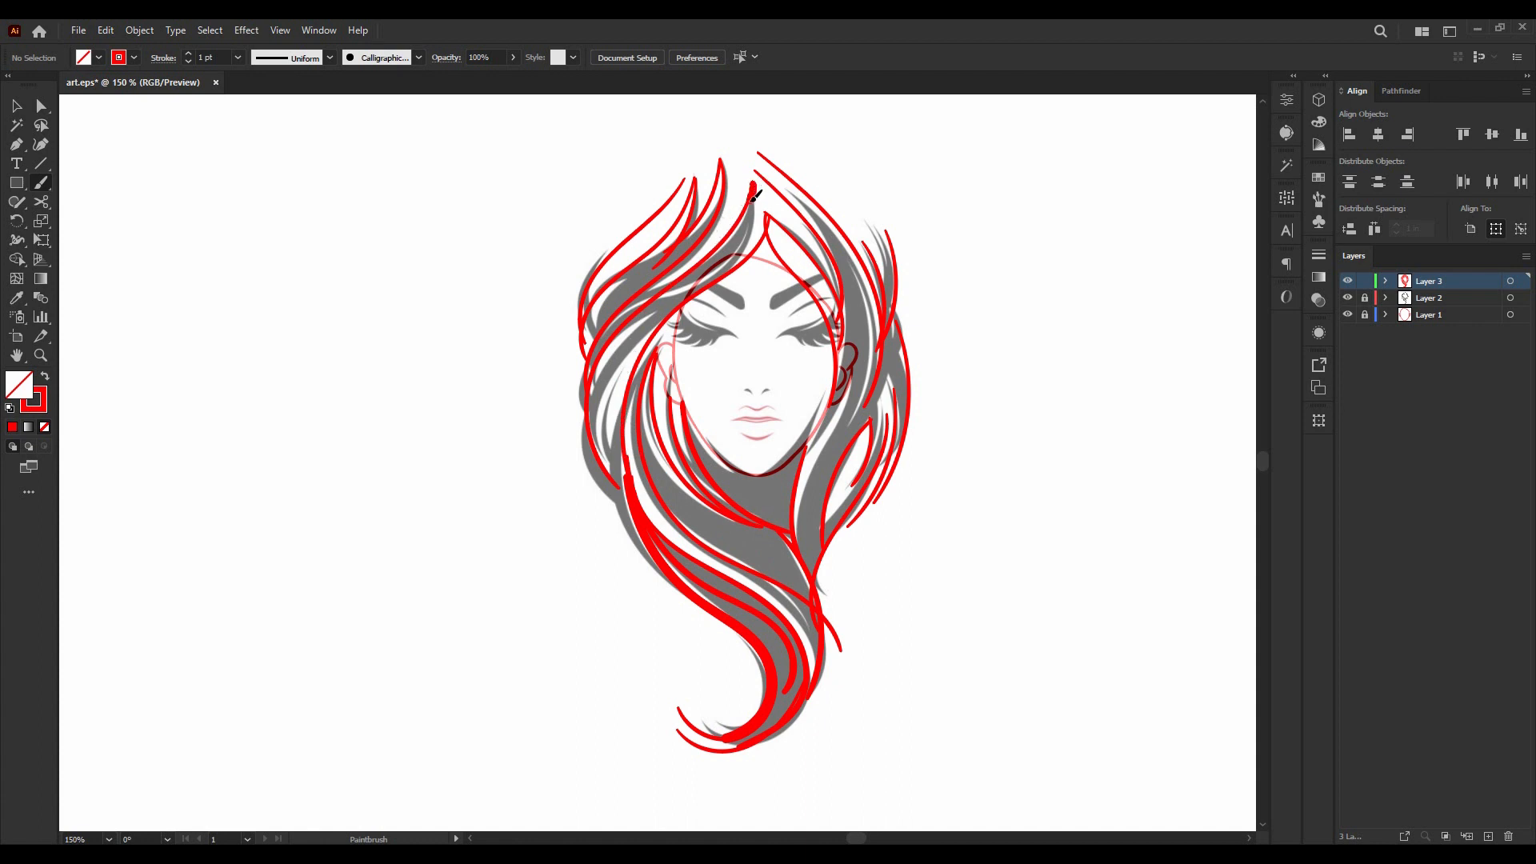
- Paint over the left sweep, right hairline, outer right locks and leaf-shaped lock with thicker, tapered brush strokes
{"action": "mouse_move", "coordinate": [737, 224]}
{"action": "left_mouse_down"}
{"action": "mouse_move", "coordinate": [603, 363]}
{"action": "mouse_move", "coordinate": [591, 412]}
{"action": "mouse_move", "coordinate": [621, 483]}
{"action": "left_mouse_up"}
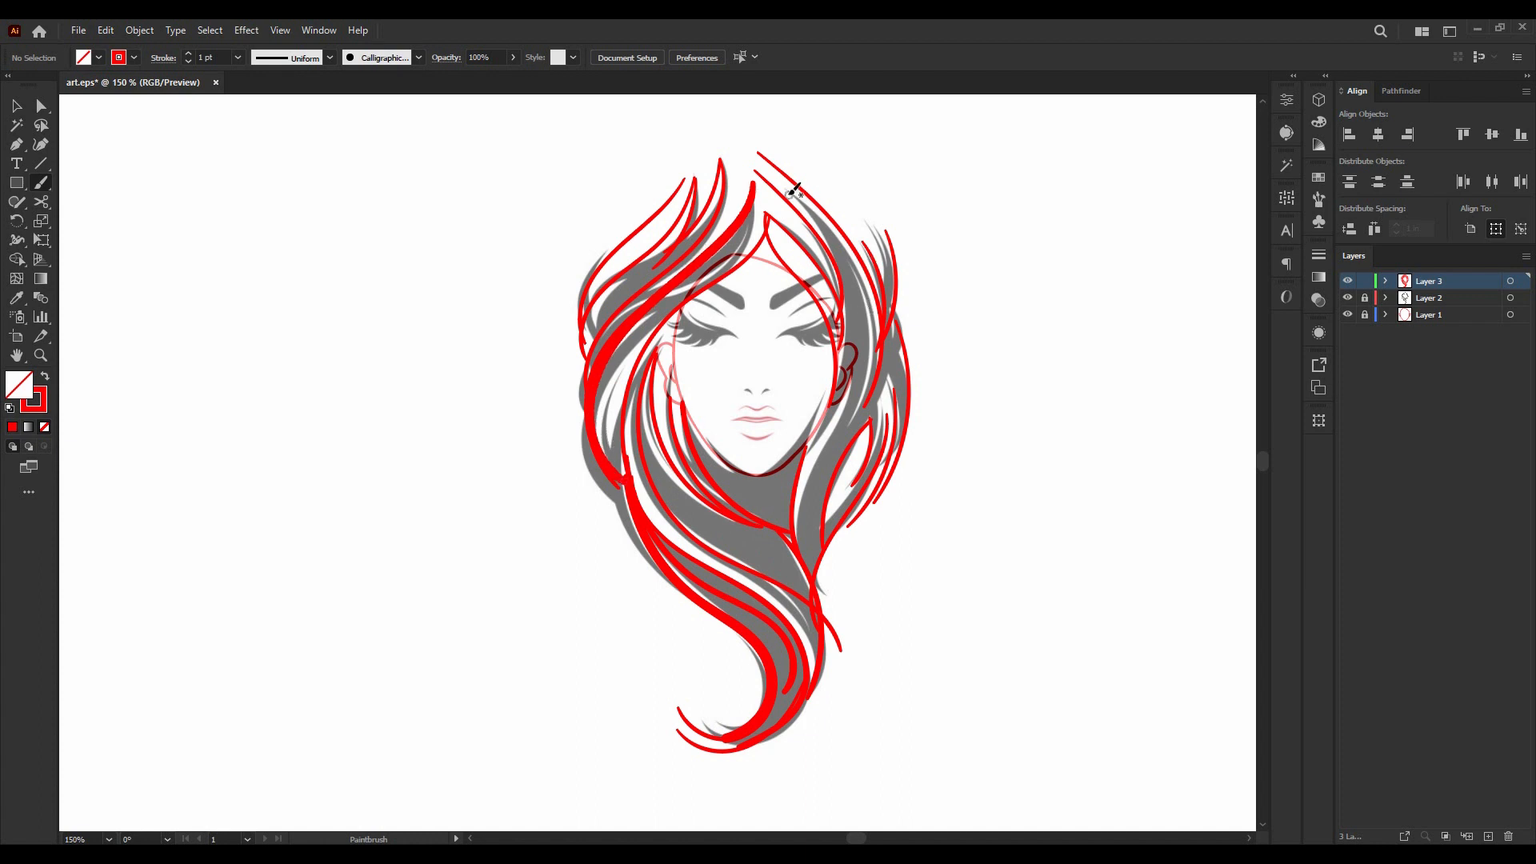
{"action": "mouse_move", "coordinate": [768, 216]}
{"action": "left_mouse_down"}
{"action": "mouse_move", "coordinate": [844, 348]}
{"action": "mouse_move", "coordinate": [830, 410]}
{"action": "left_mouse_up"}
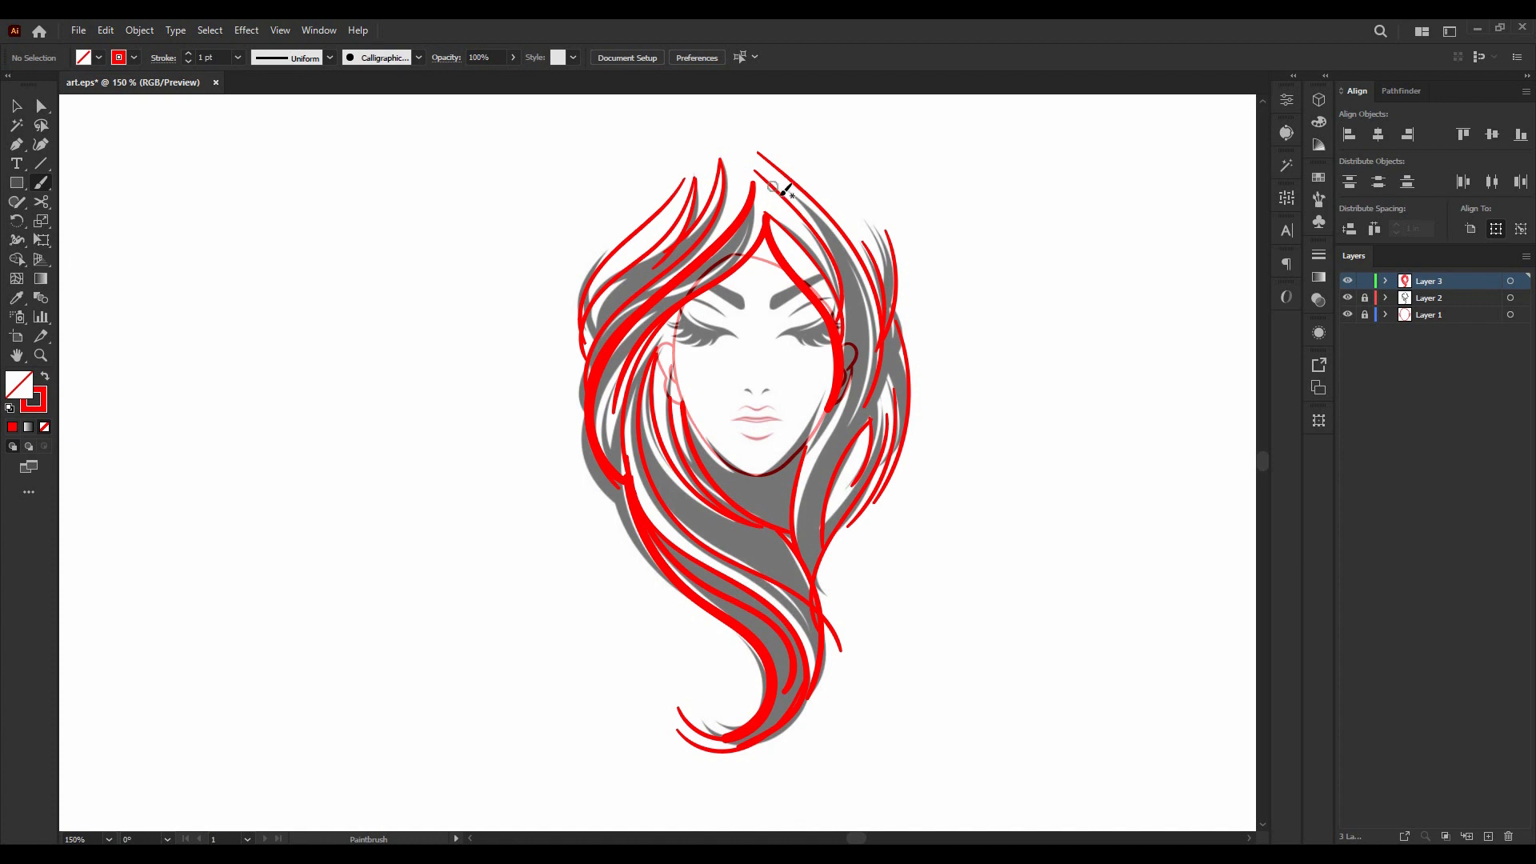
{"action": "mouse_move", "coordinate": [757, 146]}
{"action": "left_mouse_down"}
{"action": "mouse_move", "coordinate": [861, 237]}
{"action": "mouse_move", "coordinate": [874, 350]}
{"action": "mouse_move", "coordinate": [849, 397]}
{"action": "left_mouse_up"}
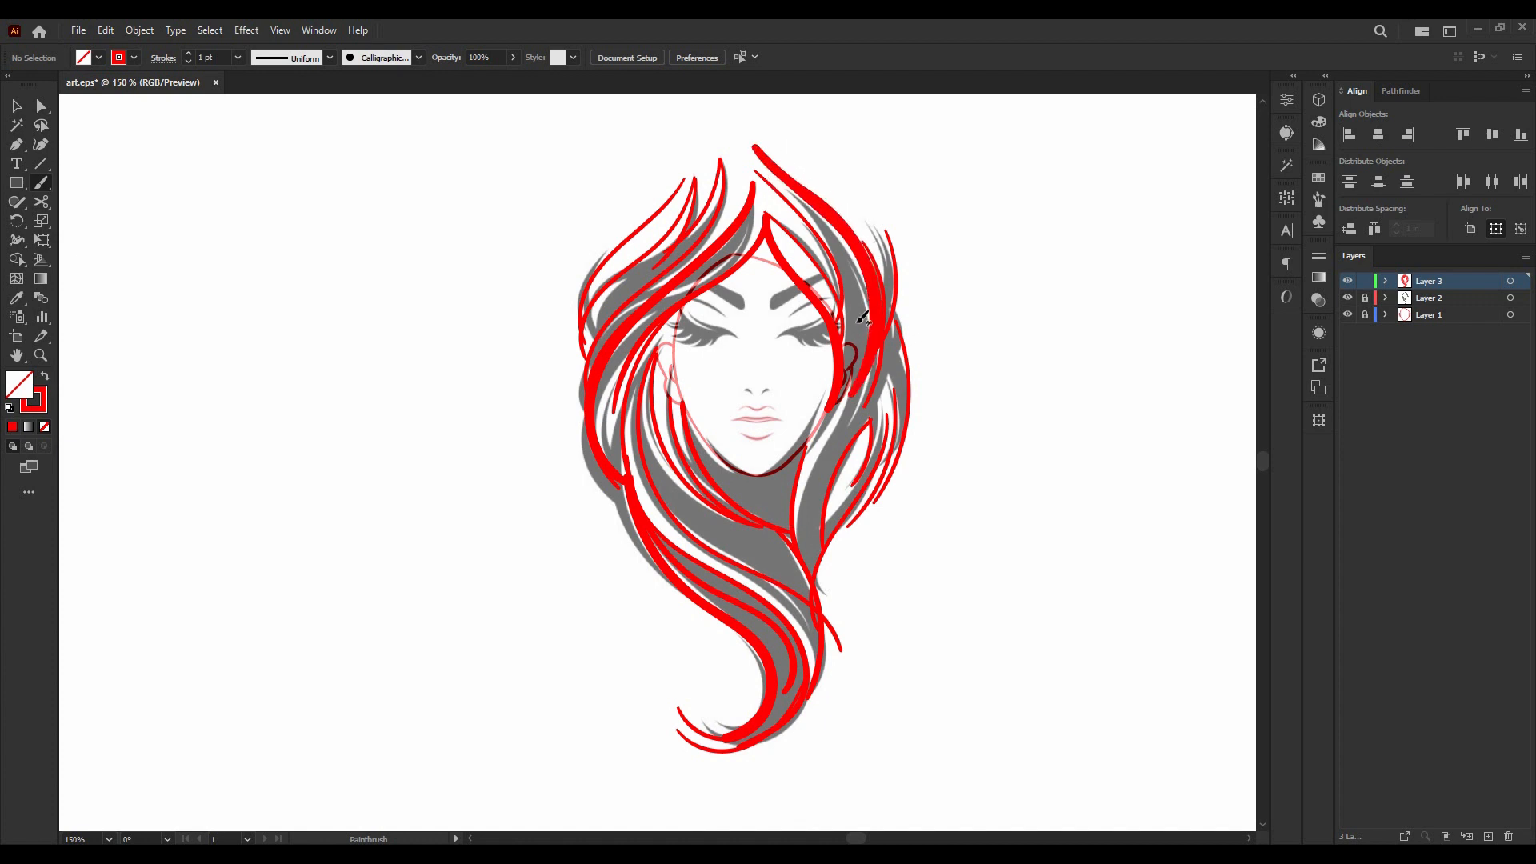
{"action": "mouse_move", "coordinate": [894, 232]}
{"action": "left_mouse_down"}
{"action": "mouse_move", "coordinate": [893, 315]}
{"action": "mouse_move", "coordinate": [920, 412]}
{"action": "mouse_move", "coordinate": [842, 525]}
{"action": "left_mouse_up"}
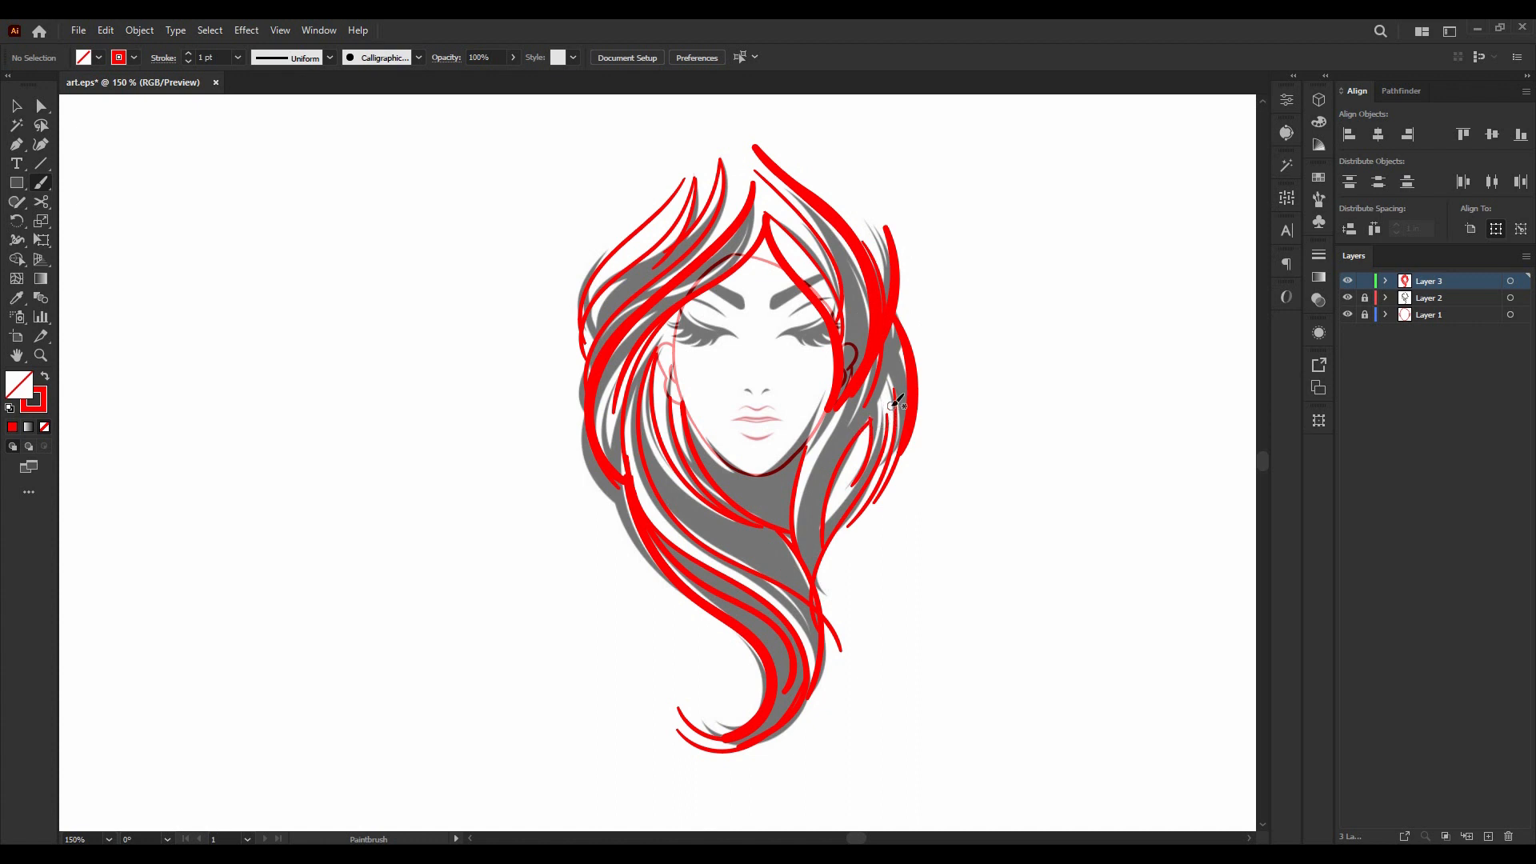
{"action": "mouse_move", "coordinate": [905, 393]}
{"action": "left_mouse_down"}
{"action": "mouse_move", "coordinate": [829, 546]}
{"action": "mouse_move", "coordinate": [820, 624]}
{"action": "left_mouse_up"}
{"action": "left_click_drag", "start_coordinate": [884, 414], "coordinate": [824, 532]}
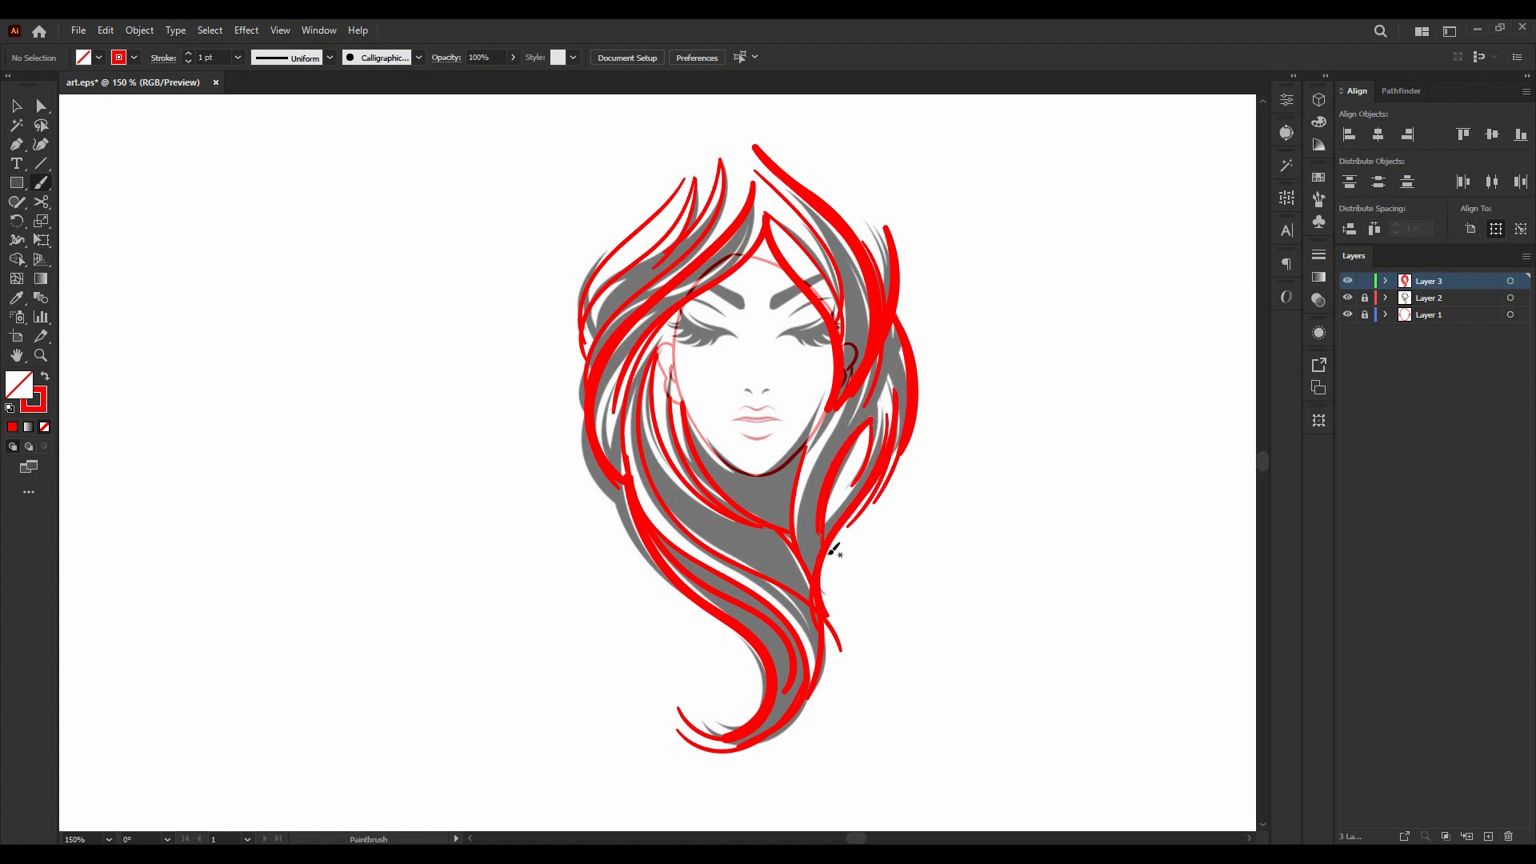
- Add further overlapping brush strokes to thicken the pointed locks at the upper left of the hair
{"action": "left_click_drag", "start_coordinate": [722, 155], "coordinate": [628, 319]}
{"action": "mouse_move", "coordinate": [693, 179]}
{"action": "left_mouse_down"}
{"action": "mouse_move", "coordinate": [584, 346]}
{"action": "mouse_move", "coordinate": [582, 380]}
{"action": "left_mouse_up"}
{"action": "left_click_drag", "start_coordinate": [678, 182], "coordinate": [623, 302]}
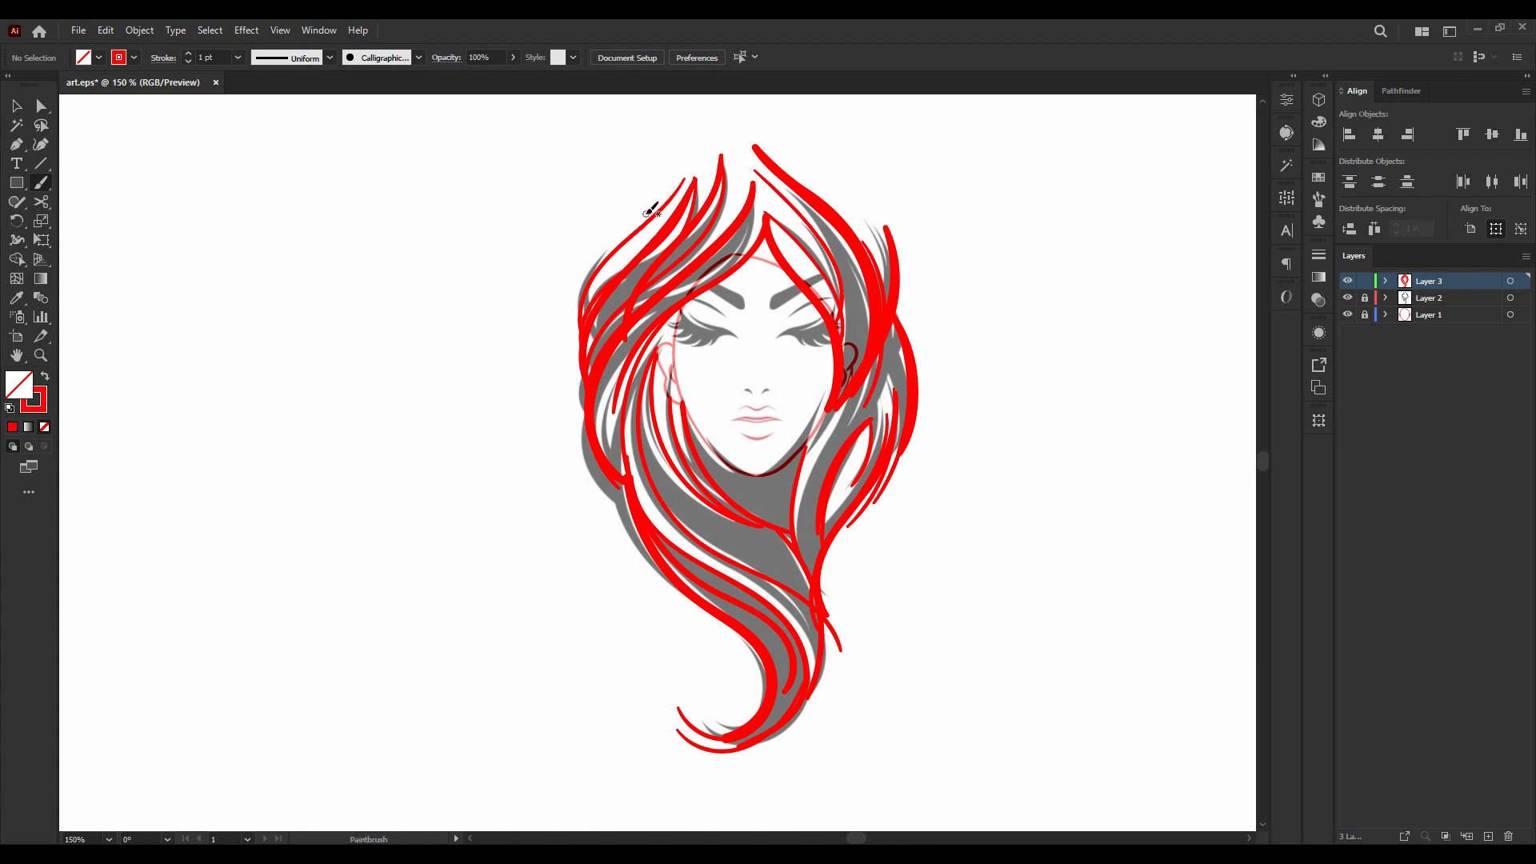
{"action": "left_click_drag", "start_coordinate": [675, 189], "coordinate": [590, 310]}
- Delete Layer 2 with the face and hair reference, and unlock Layer 1
{"action": "left_click", "coordinate": [1364, 298]}
{"action": "left_click", "coordinate": [1410, 299]}
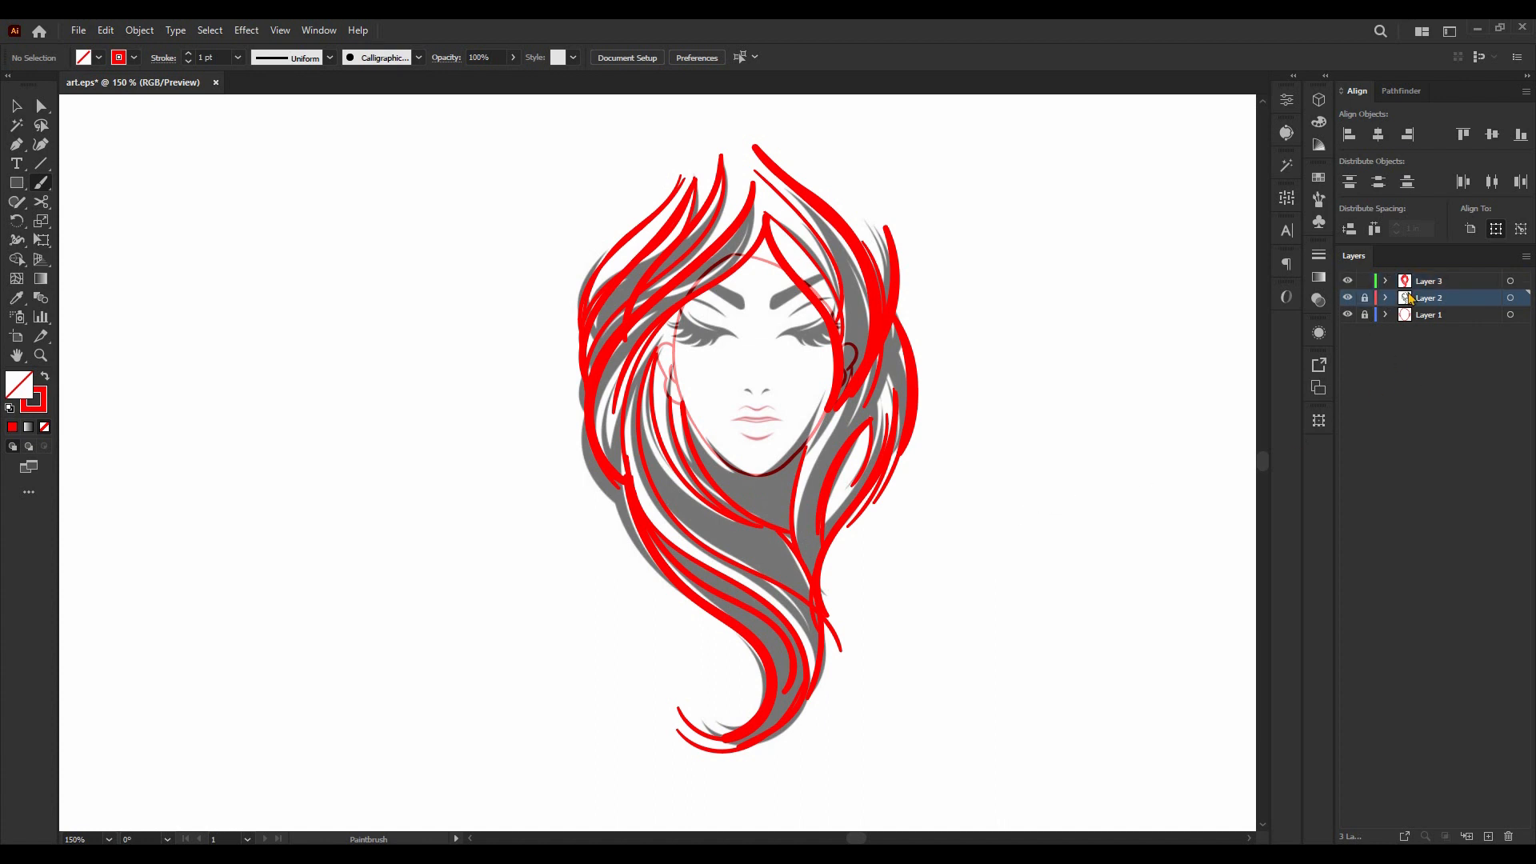
{"action": "left_click", "coordinate": [1510, 836]}
{"action": "left_click", "coordinate": [814, 461]}
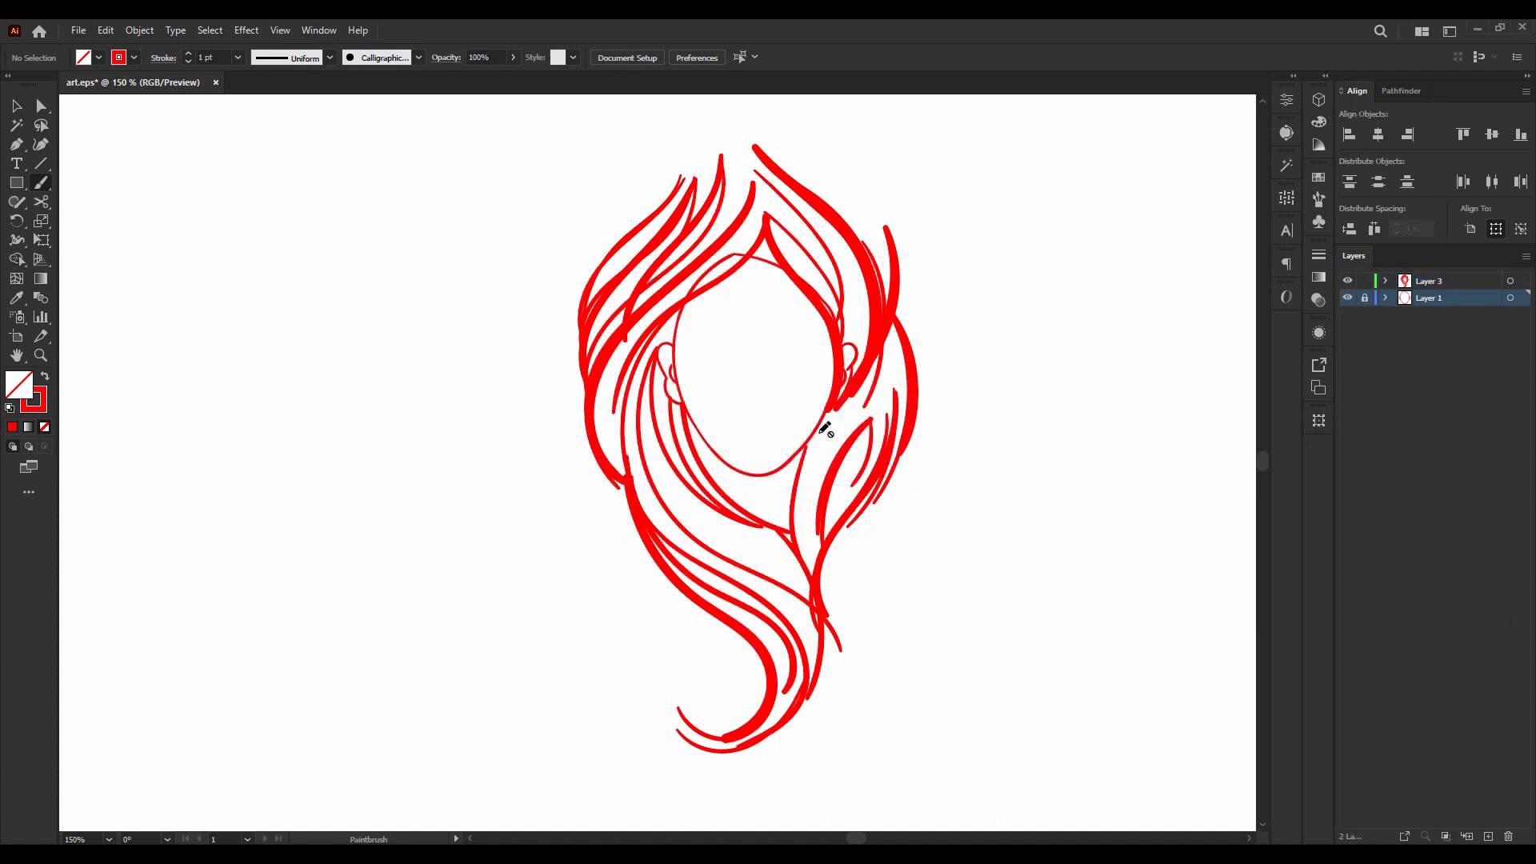
{"action": "scroll", "coordinate": [892, 312], "scroll_direction": "up", "scroll_amount": 2}
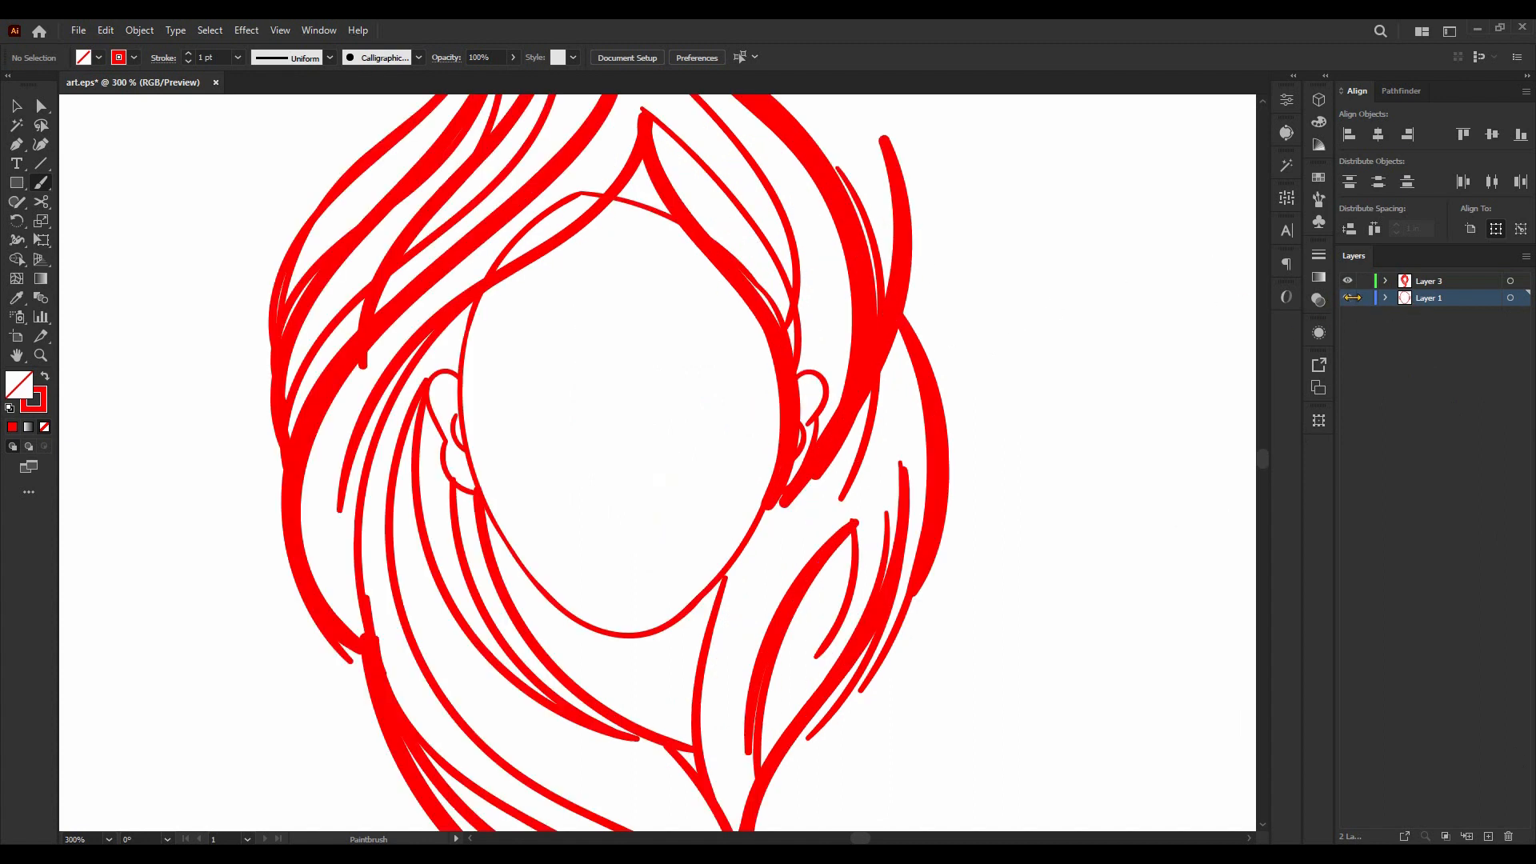
{"action": "scroll", "coordinate": [628, 245], "scroll_direction": "down", "scroll_amount": 3}
- Select the long outer stroke right of the ear and reduce its stroke weight to 0.5 pt
{"action": "left_click", "coordinate": [14, 105]}
{"action": "scroll", "coordinate": [584, 228], "scroll_direction": "up", "scroll_amount": 3}
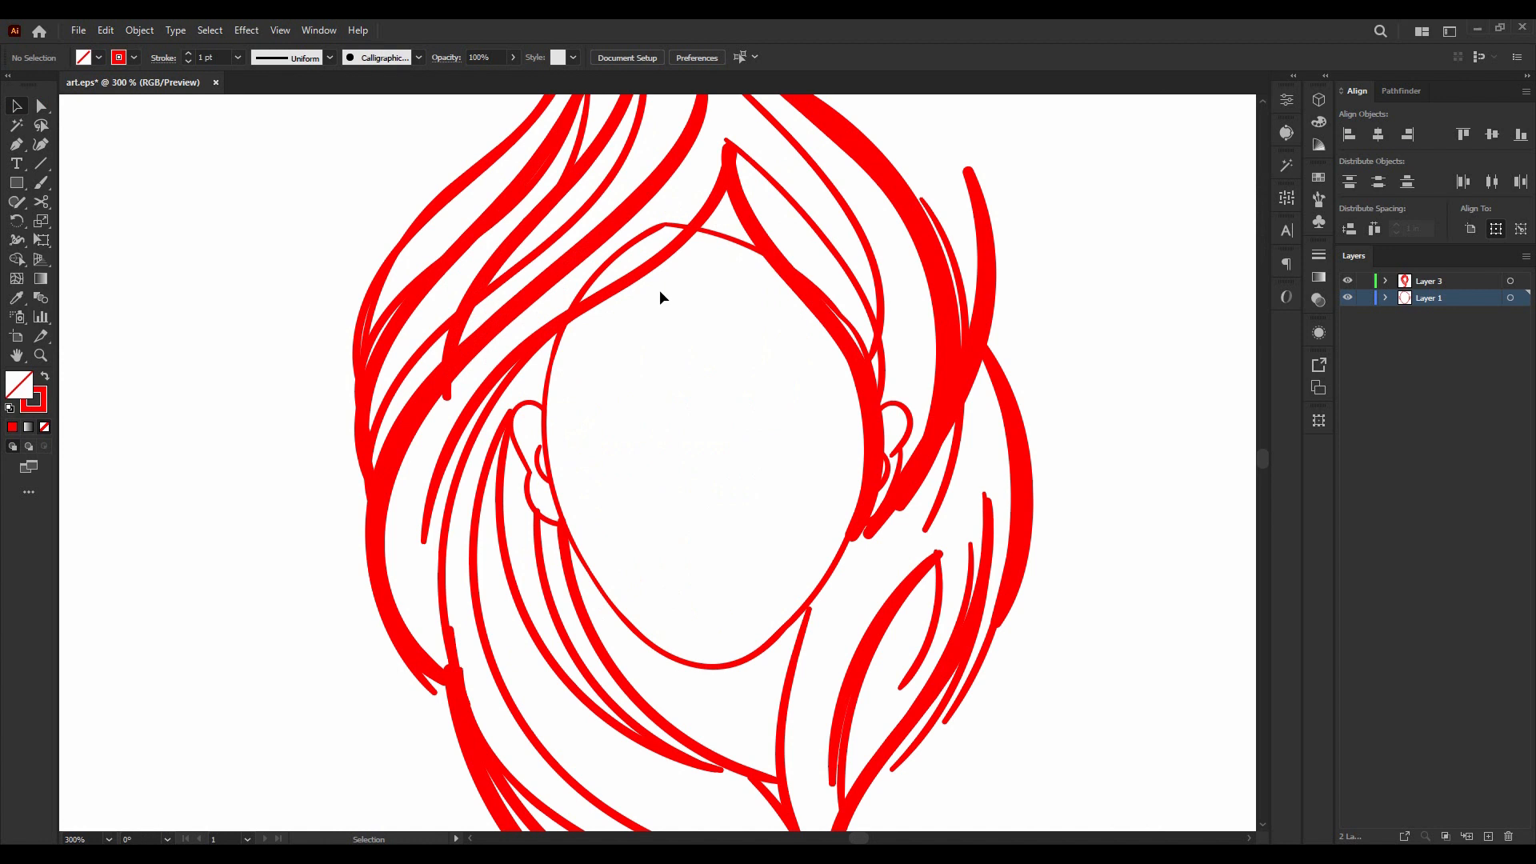
{"action": "scroll", "coordinate": [896, 382], "scroll_direction": "down", "scroll_amount": 1}
{"action": "scroll", "coordinate": [926, 367], "scroll_direction": "up", "scroll_amount": 1}
{"action": "scroll", "coordinate": [901, 339], "scroll_direction": "down", "scroll_amount": 2}
{"action": "scroll", "coordinate": [901, 338], "scroll_direction": "up", "scroll_amount": 2}
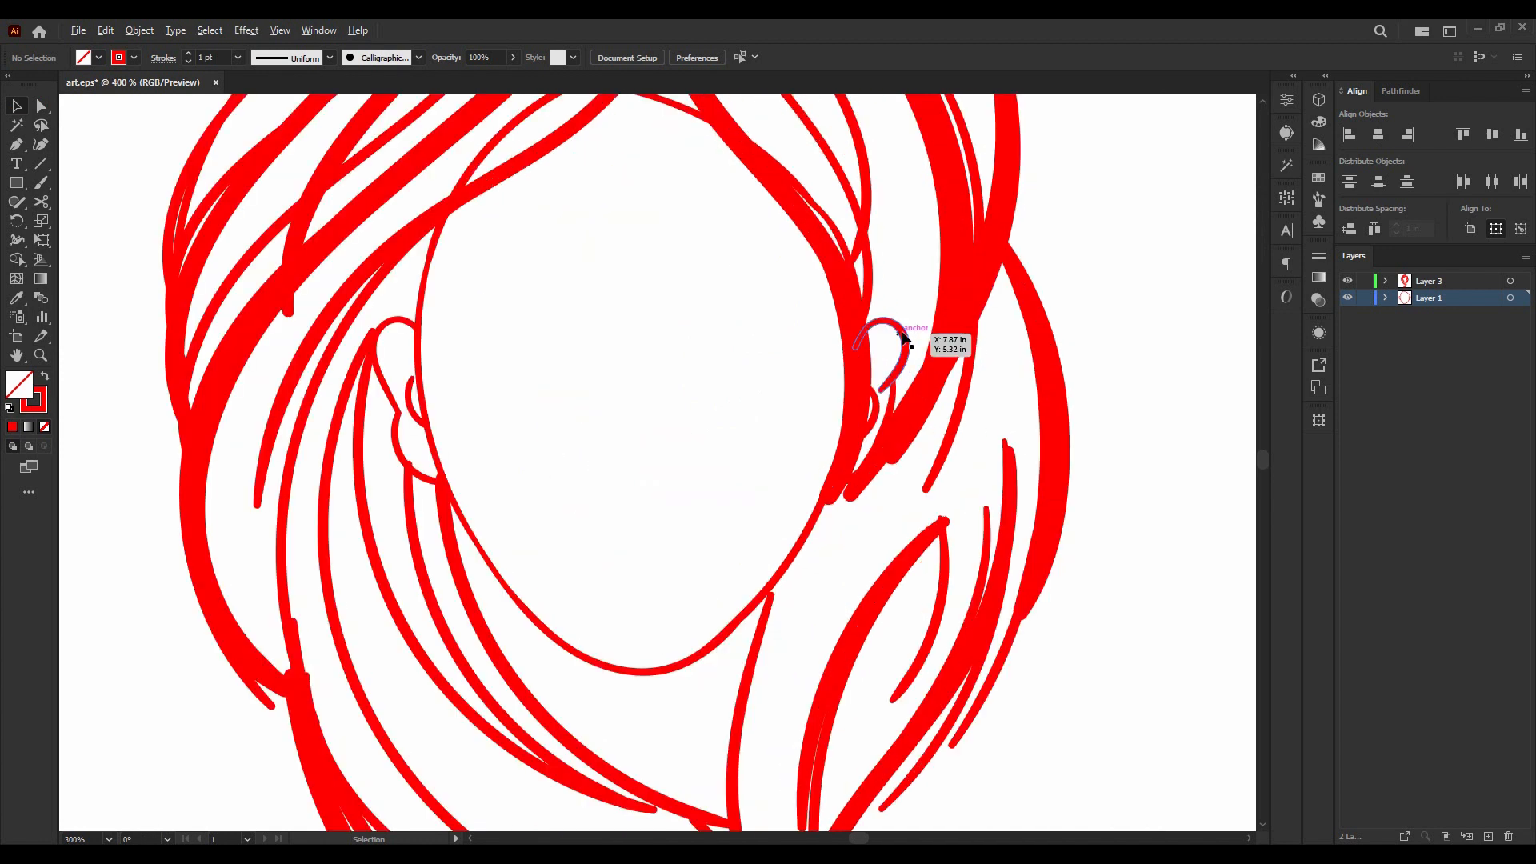
{"action": "left_click", "coordinate": [944, 351]}
{"action": "scroll", "coordinate": [944, 349], "scroll_direction": "down", "scroll_amount": 4}
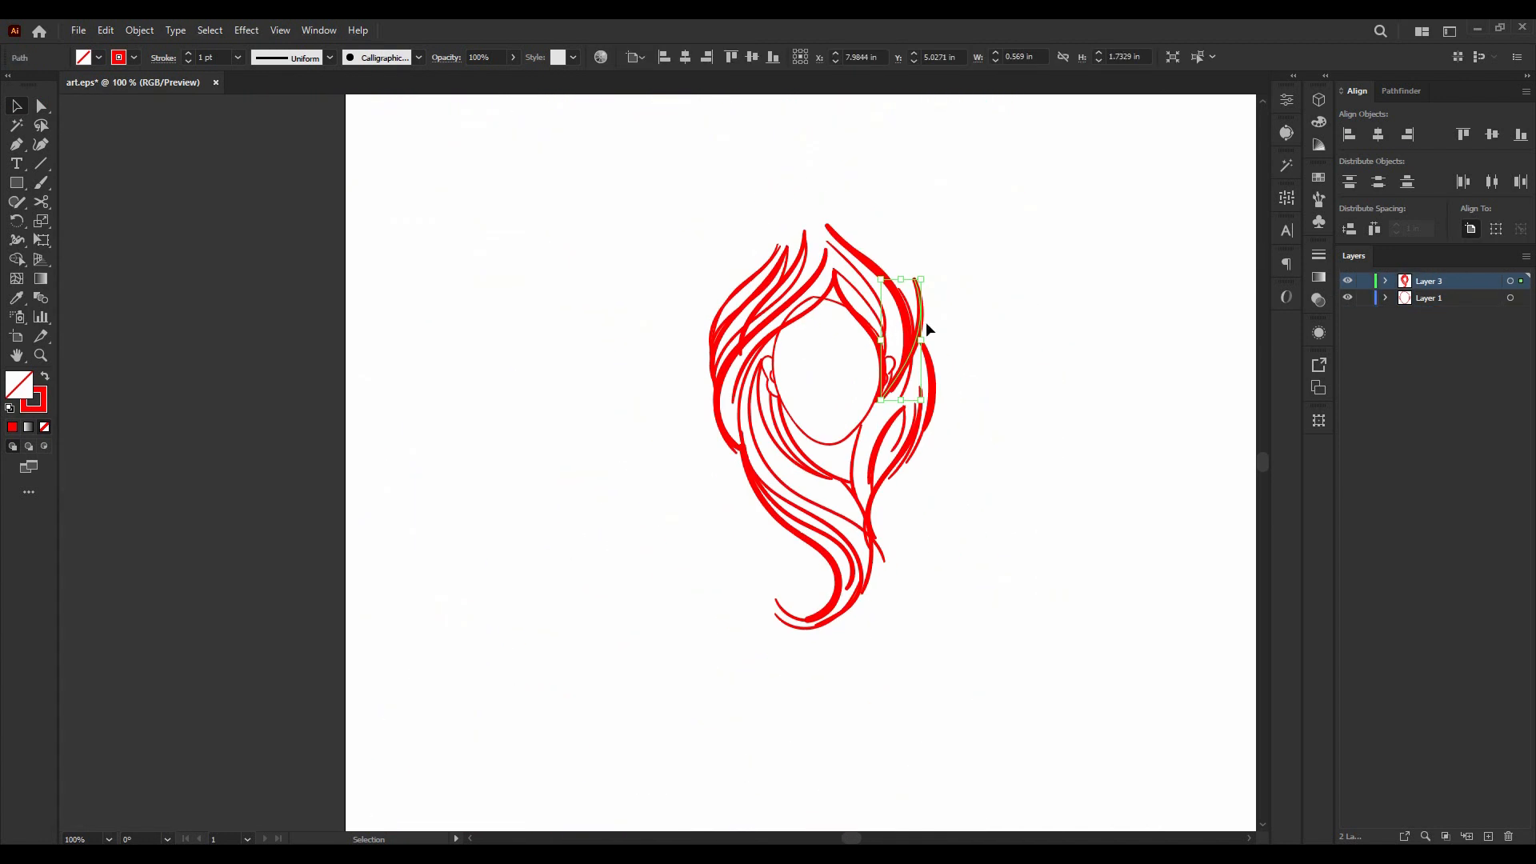
{"action": "scroll", "coordinate": [932, 328], "scroll_direction": "up", "scroll_amount": 2}
{"action": "left_click", "coordinate": [190, 62]}
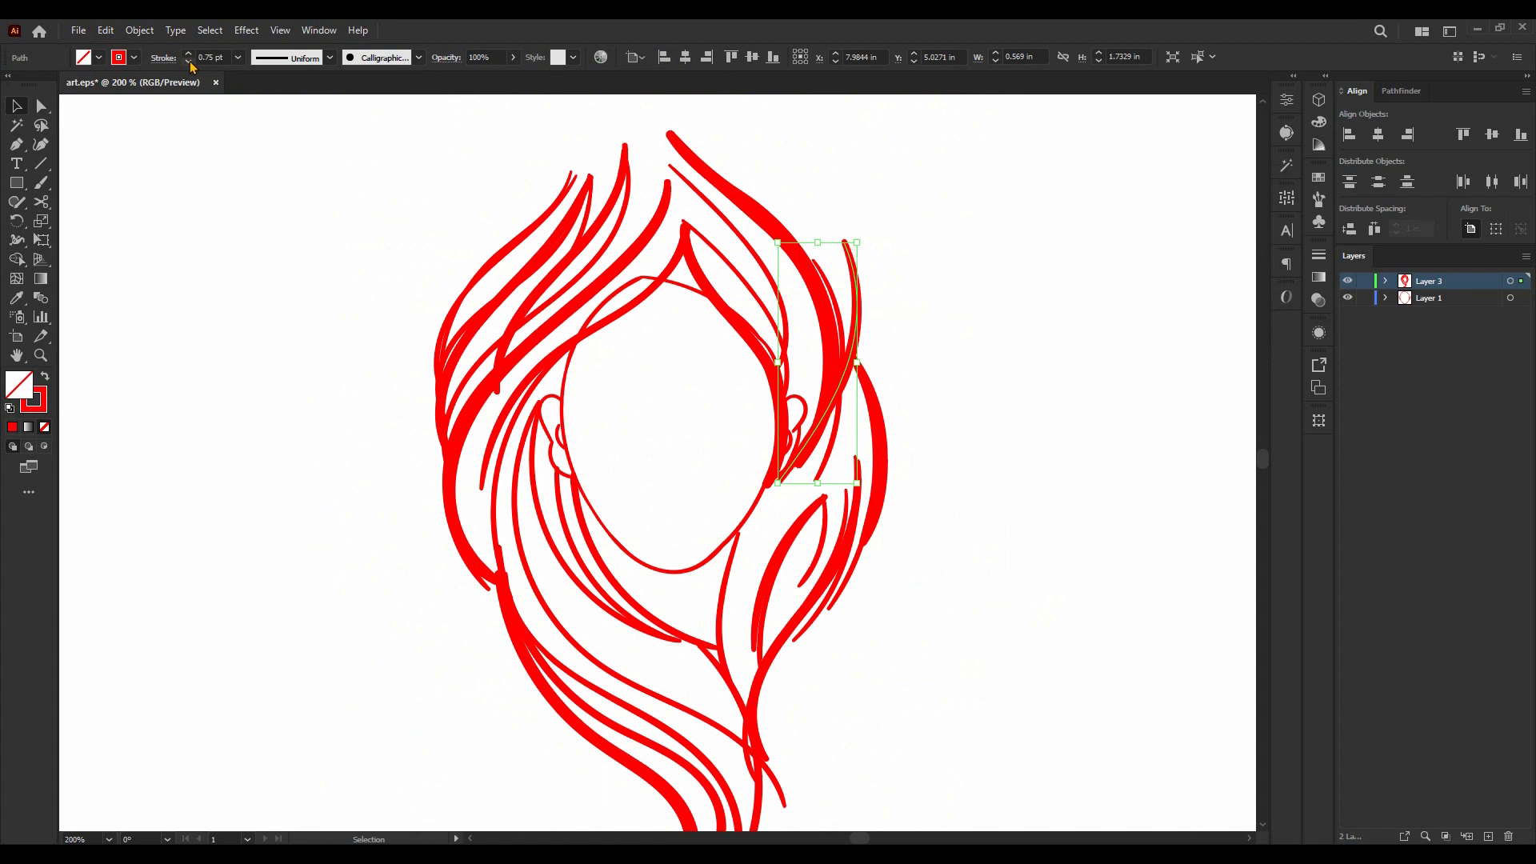
{"action": "scroll", "coordinate": [708, 296], "scroll_direction": "up", "scroll_amount": 2}
- Reduce the thick hairline stroke from the parting along the right edge of the face to 0.5 pt, and deselect it
{"action": "left_click", "coordinate": [813, 405]}
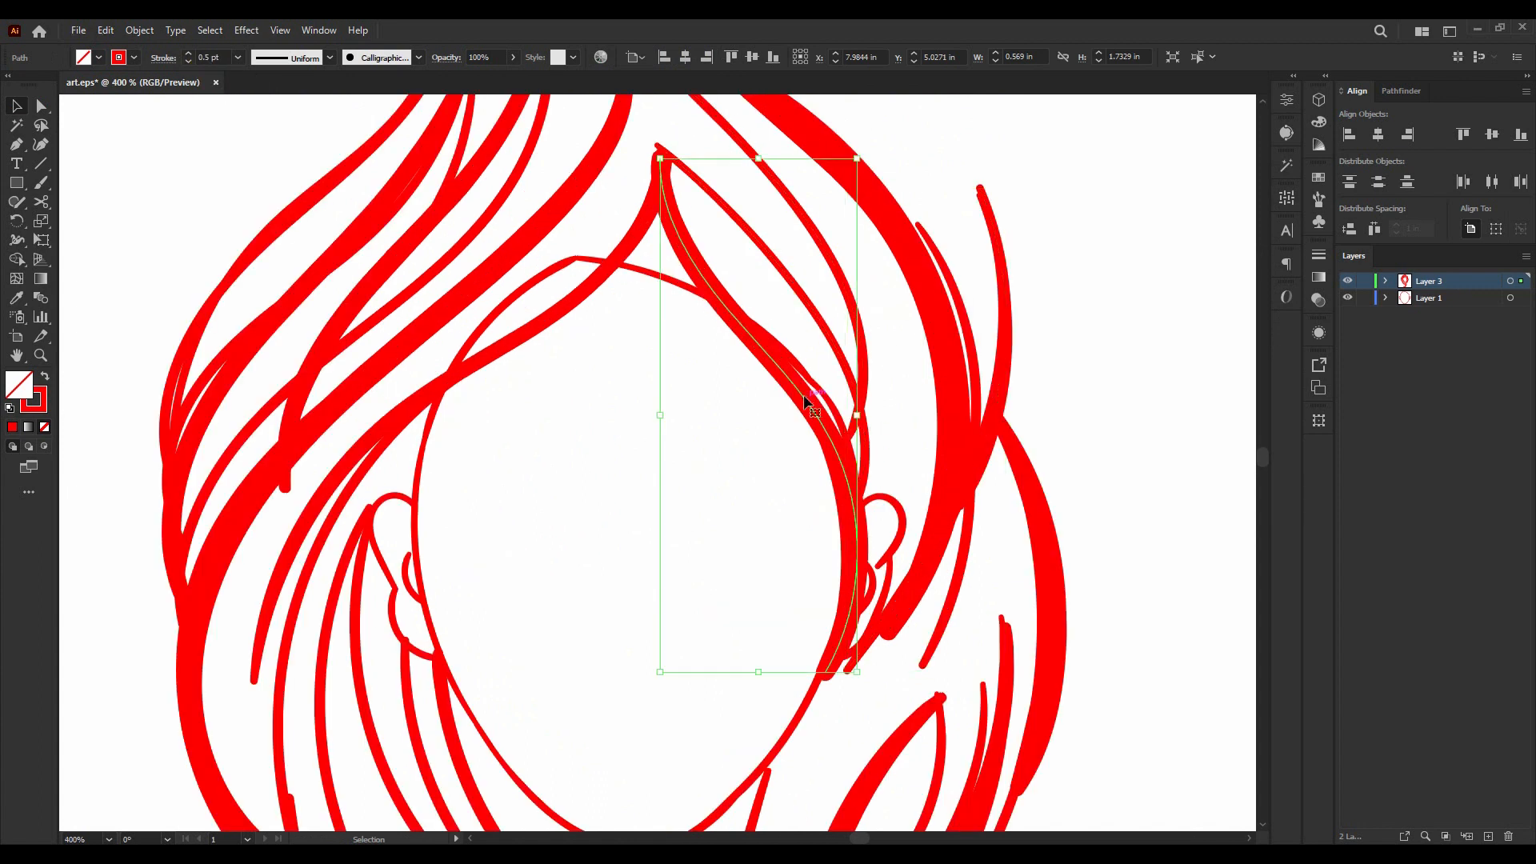
{"action": "left_click", "coordinate": [190, 61]}
{"action": "left_click", "coordinate": [190, 61]}
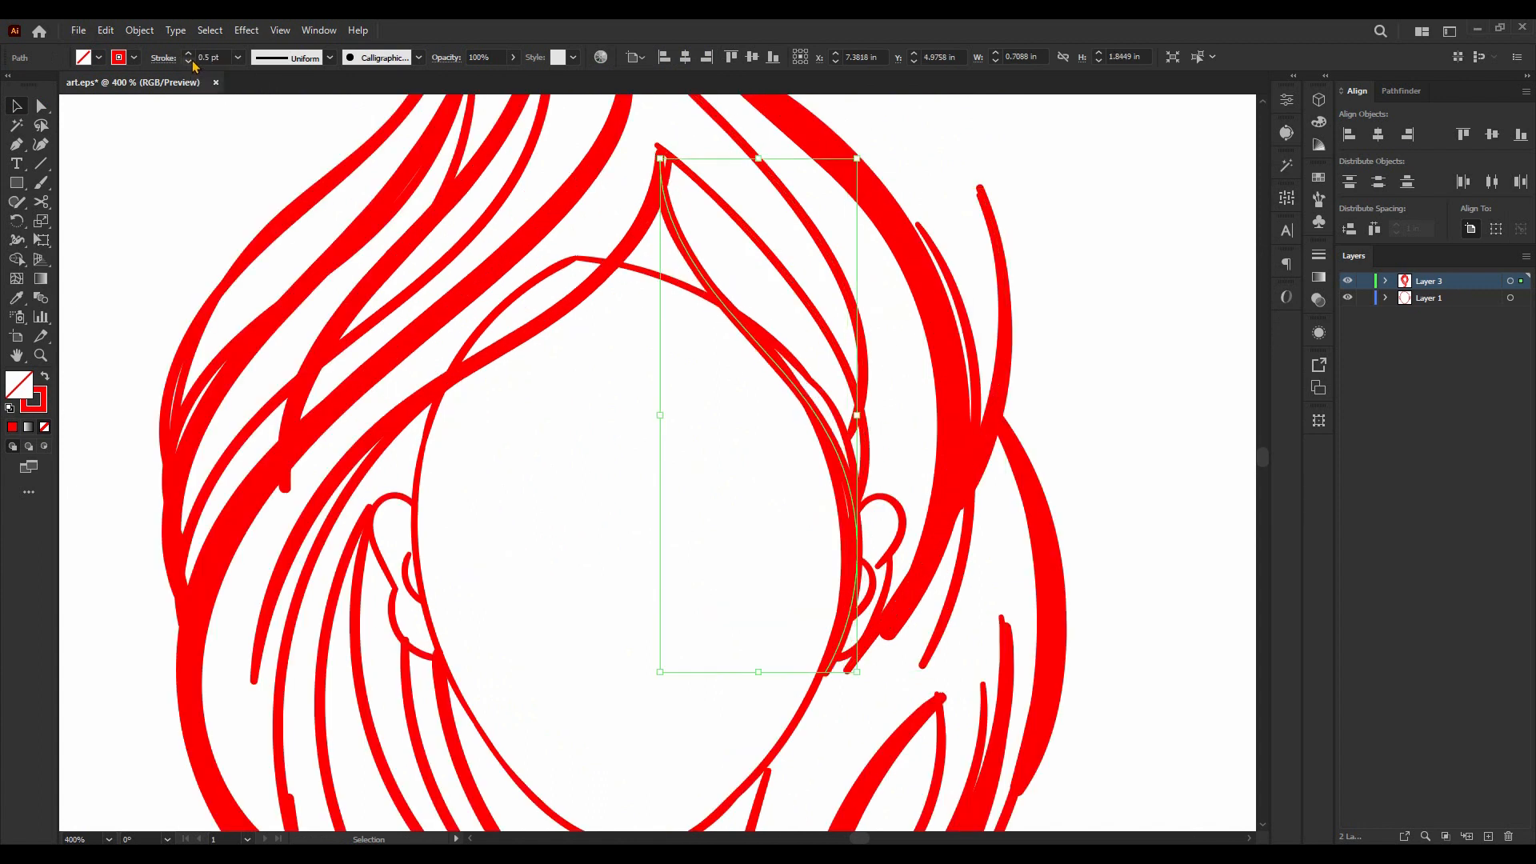
{"action": "left_click_drag", "start_coordinate": [748, 344], "coordinate": [711, 352]}
{"action": "left_click", "coordinate": [709, 353]}
- Set the stroke weight of the long lower right lock, which curves down to the neck crossing, to 0.5 pt
{"action": "scroll", "coordinate": [830, 357], "scroll_direction": "down", "scroll_amount": 2}
{"action": "scroll", "coordinate": [720, 342], "scroll_direction": "down", "scroll_amount": 3}
{"action": "scroll", "coordinate": [775, 357], "scroll_direction": "up", "scroll_amount": 6}
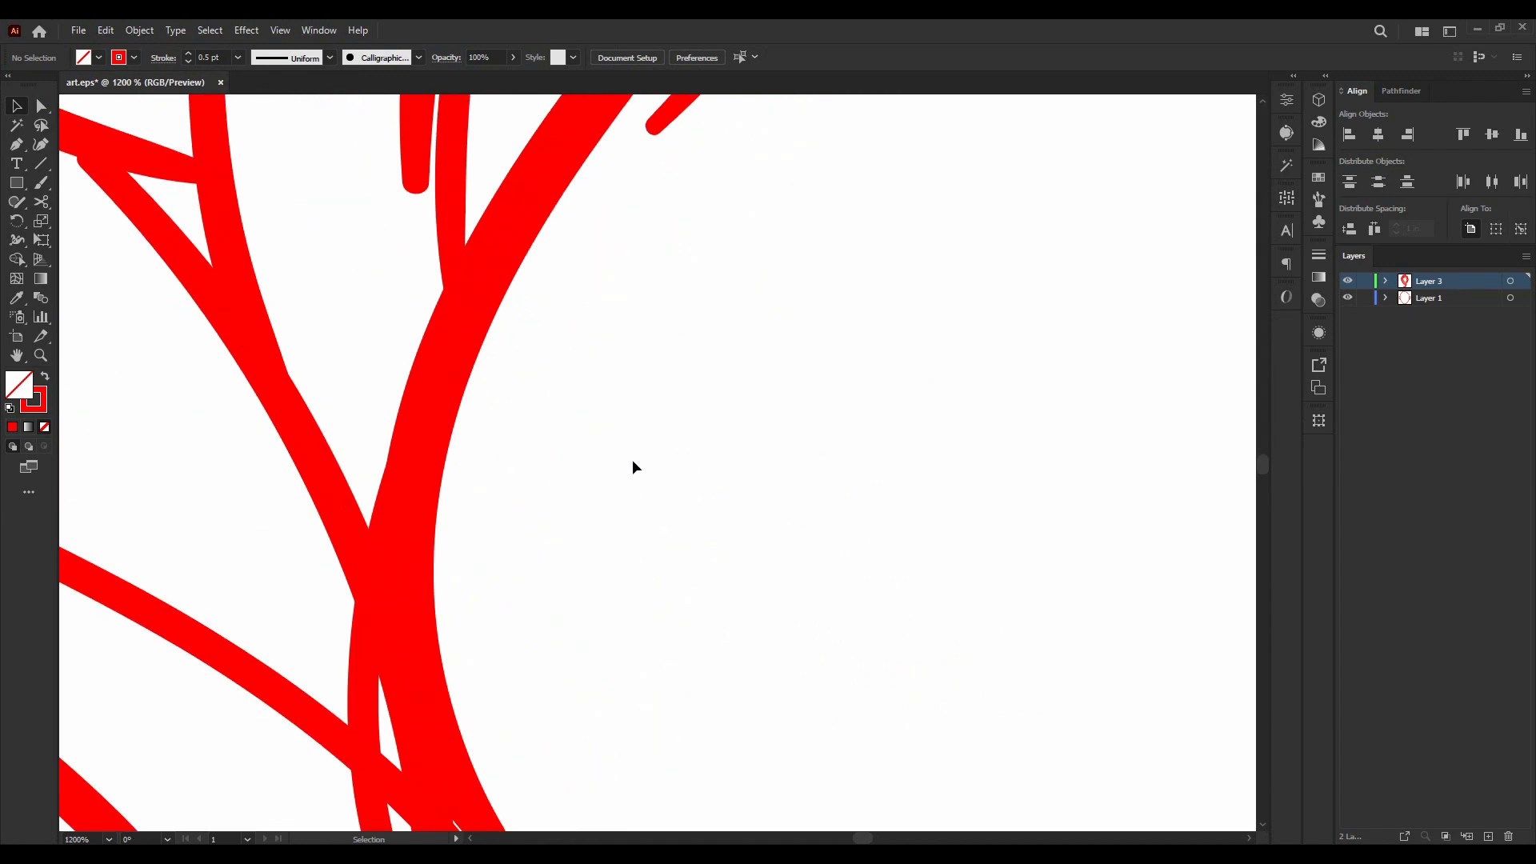
{"action": "scroll", "coordinate": [632, 467], "scroll_direction": "down", "scroll_amount": 4}
{"action": "left_click", "coordinate": [621, 520]}
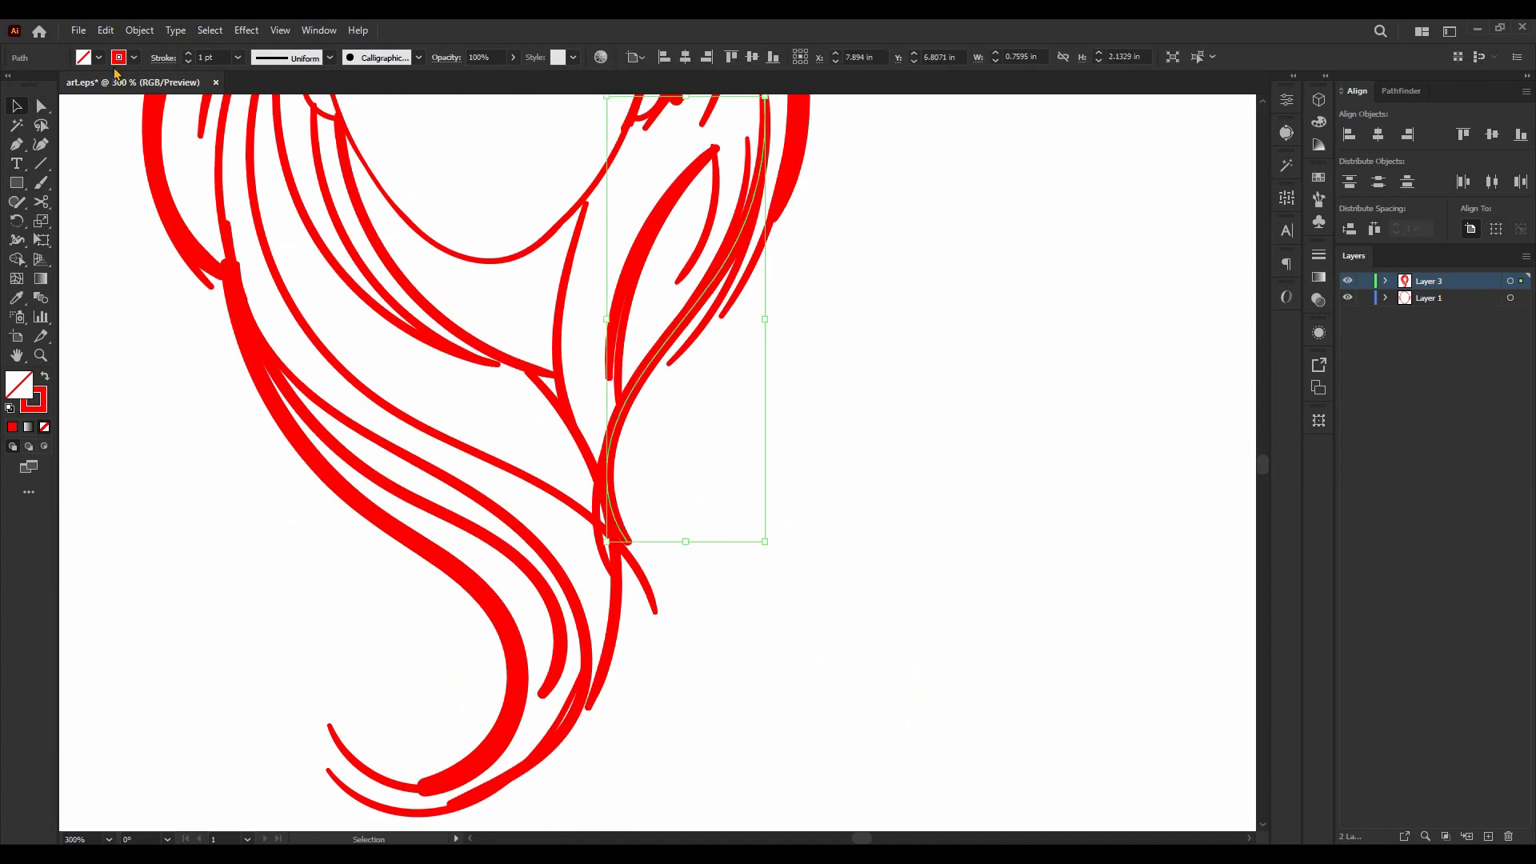
{"action": "left_click", "coordinate": [189, 62]}
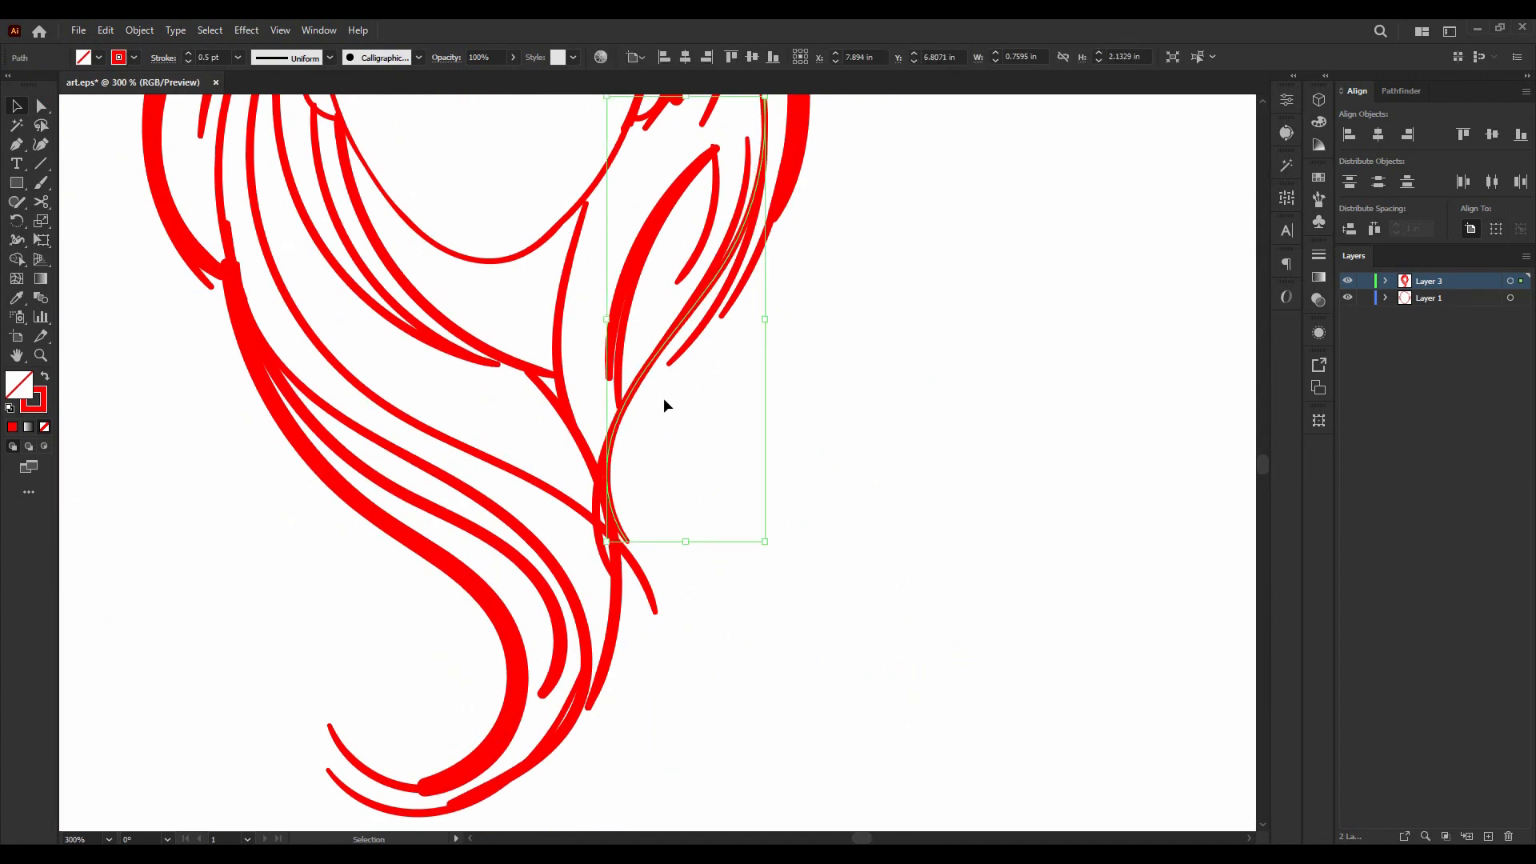
- Move the end anchor of the long strand crossing the lower lock inward so it ends on the lock's right edge
{"action": "left_click", "coordinate": [580, 513]}
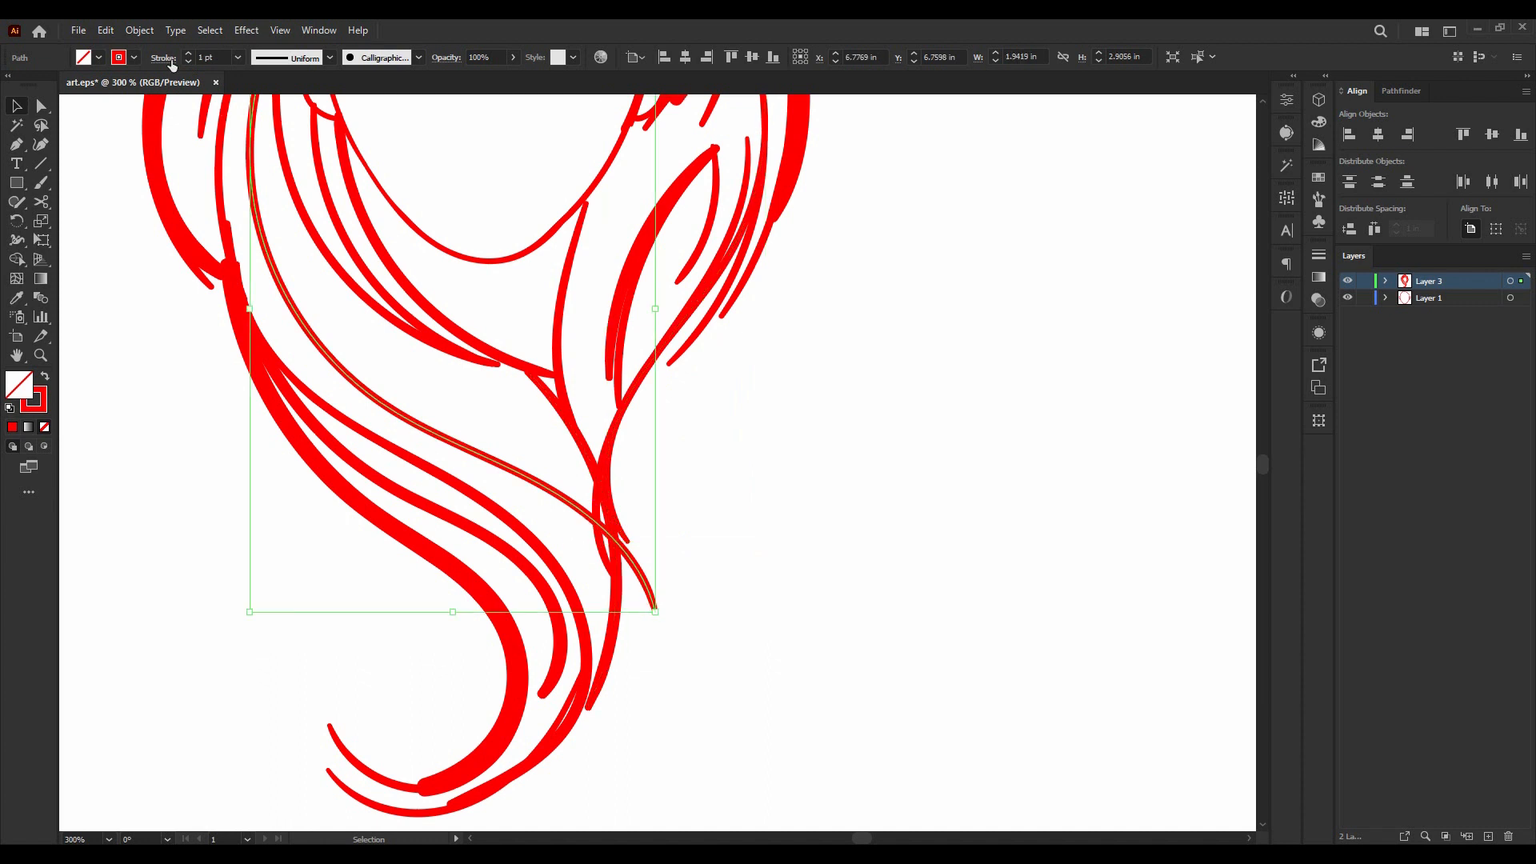
{"action": "left_click", "coordinate": [43, 106]}
{"action": "left_click", "coordinate": [654, 611]}
{"action": "left_click_drag", "start_coordinate": [653, 608], "coordinate": [601, 655]}
{"action": "key", "text": "ctrl+z"}
{"action": "key", "text": "ctrl+z"}
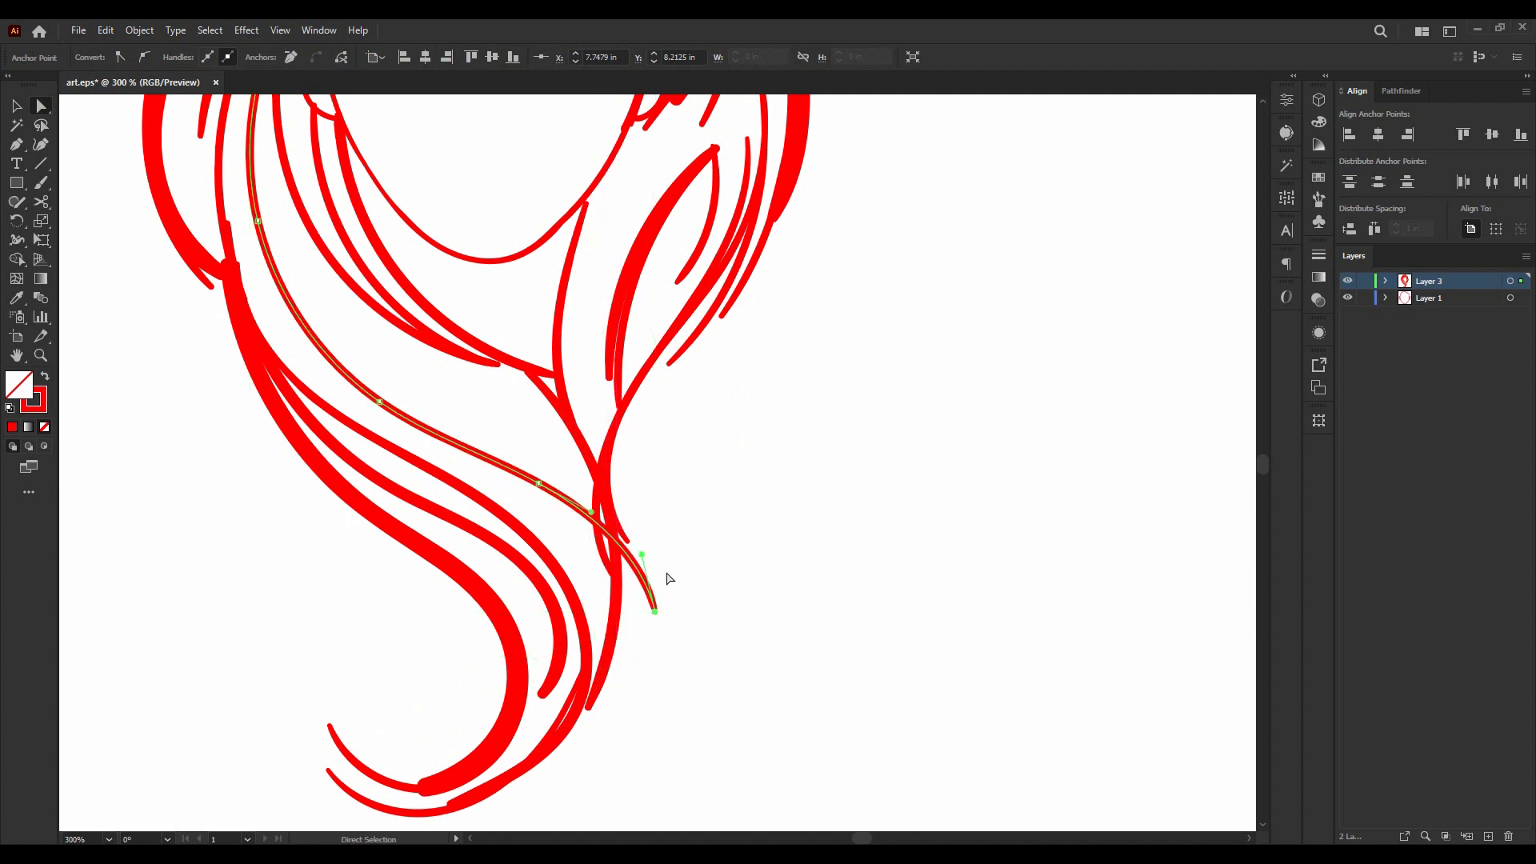
{"action": "left_click_drag", "start_coordinate": [655, 611], "coordinate": [617, 597]}
{"action": "left_click", "coordinate": [696, 512]}
- Select the whole drawing and expand the appearance of the hair brush strokes into filled shapes
{"action": "scroll", "coordinate": [848, 433], "scroll_direction": "down", "scroll_amount": 3}
{"action": "scroll", "coordinate": [748, 329], "scroll_direction": "up", "scroll_amount": 3}
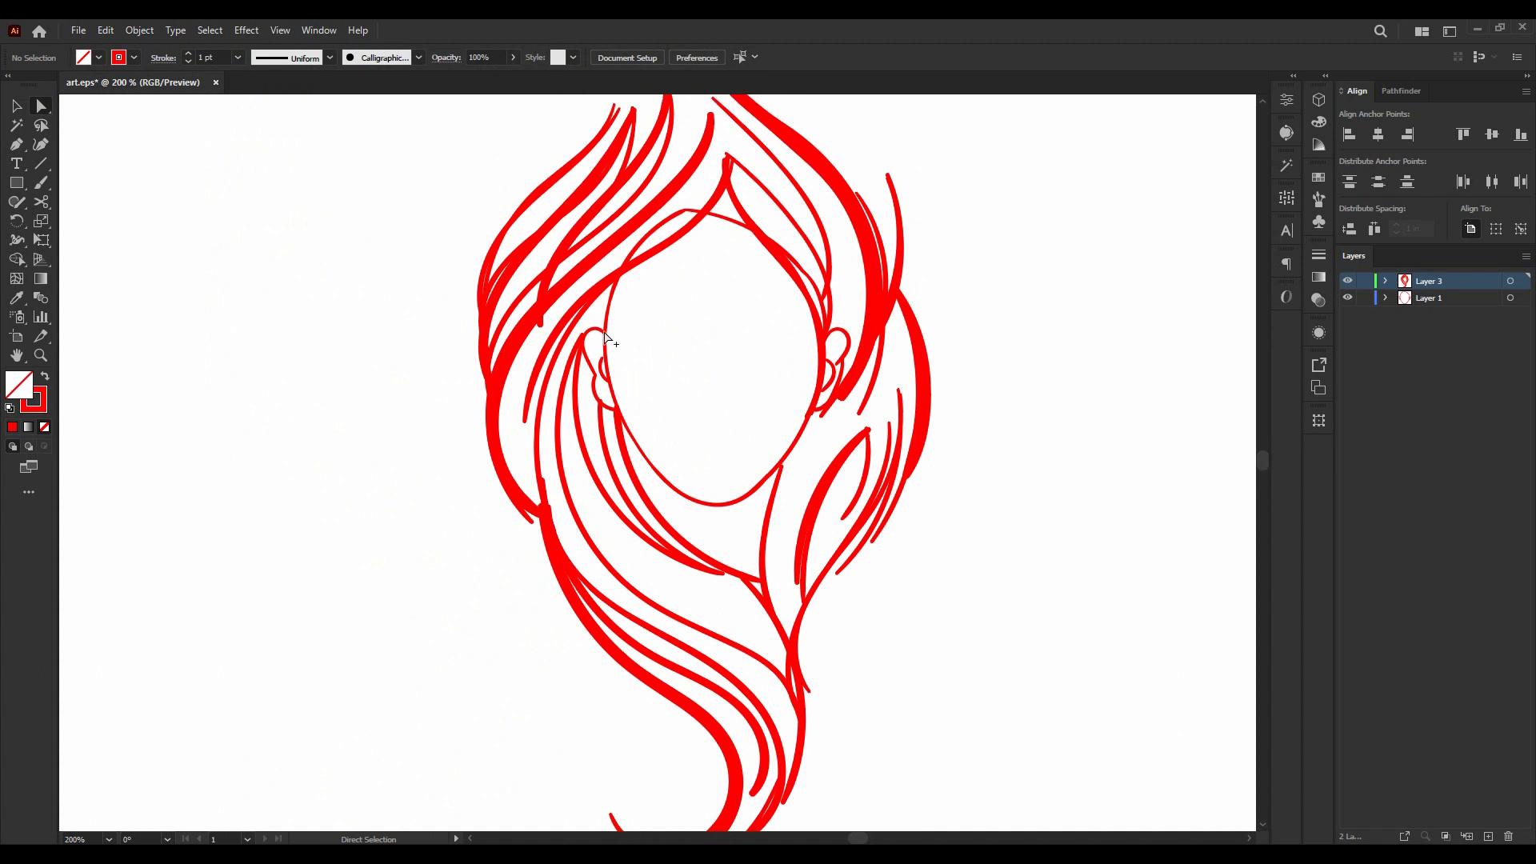
{"action": "scroll", "coordinate": [595, 326], "scroll_direction": "down", "scroll_amount": 2}
{"action": "left_click", "coordinate": [26, 107]}
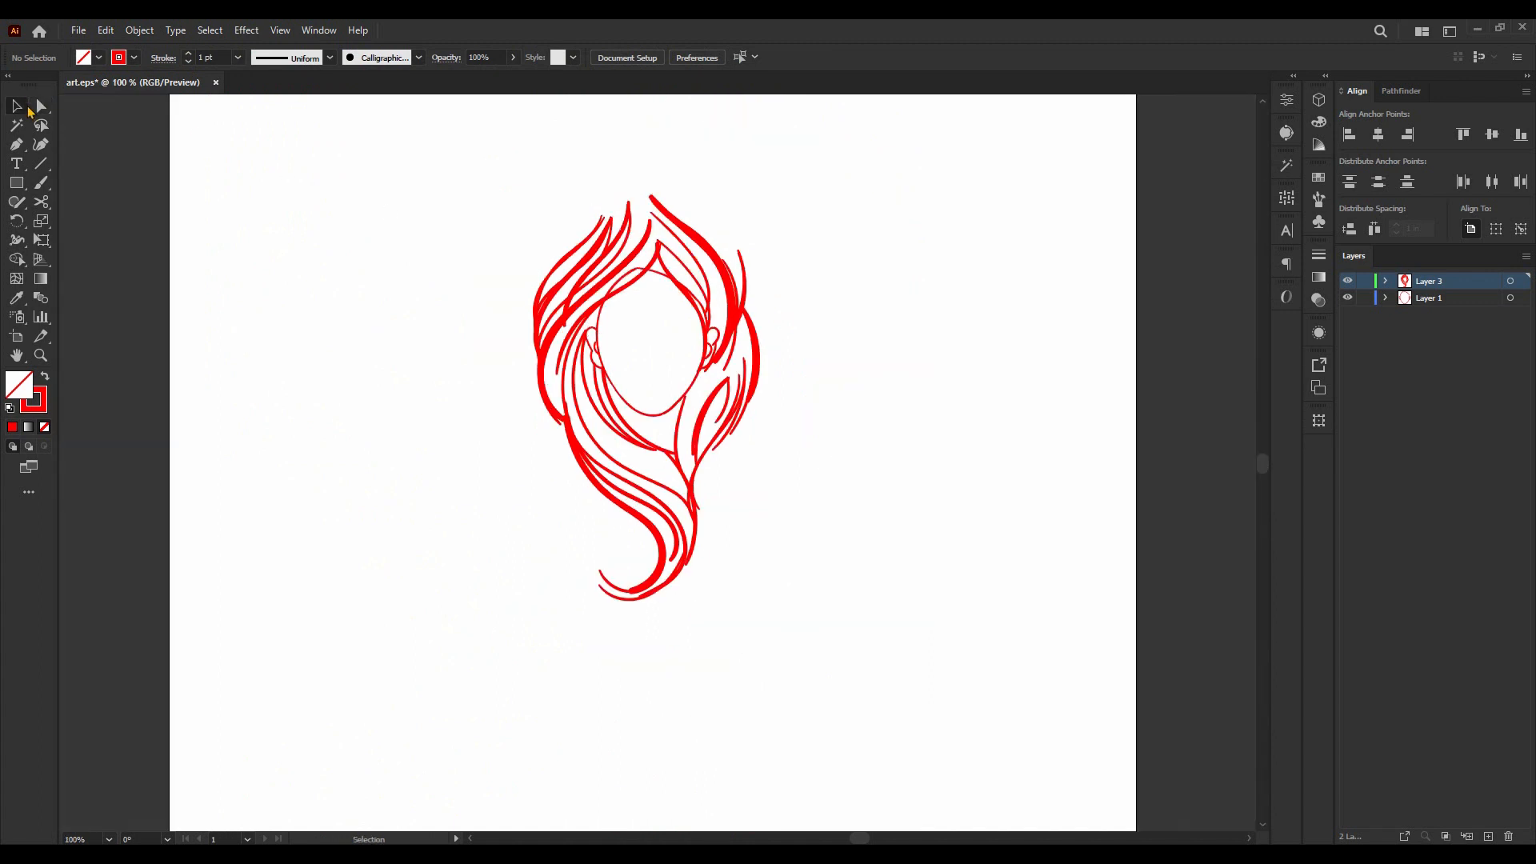
{"action": "left_click_drag", "start_coordinate": [420, 141], "coordinate": [796, 665]}
{"action": "scroll", "coordinate": [640, 284], "scroll_direction": "up", "scroll_amount": 2}
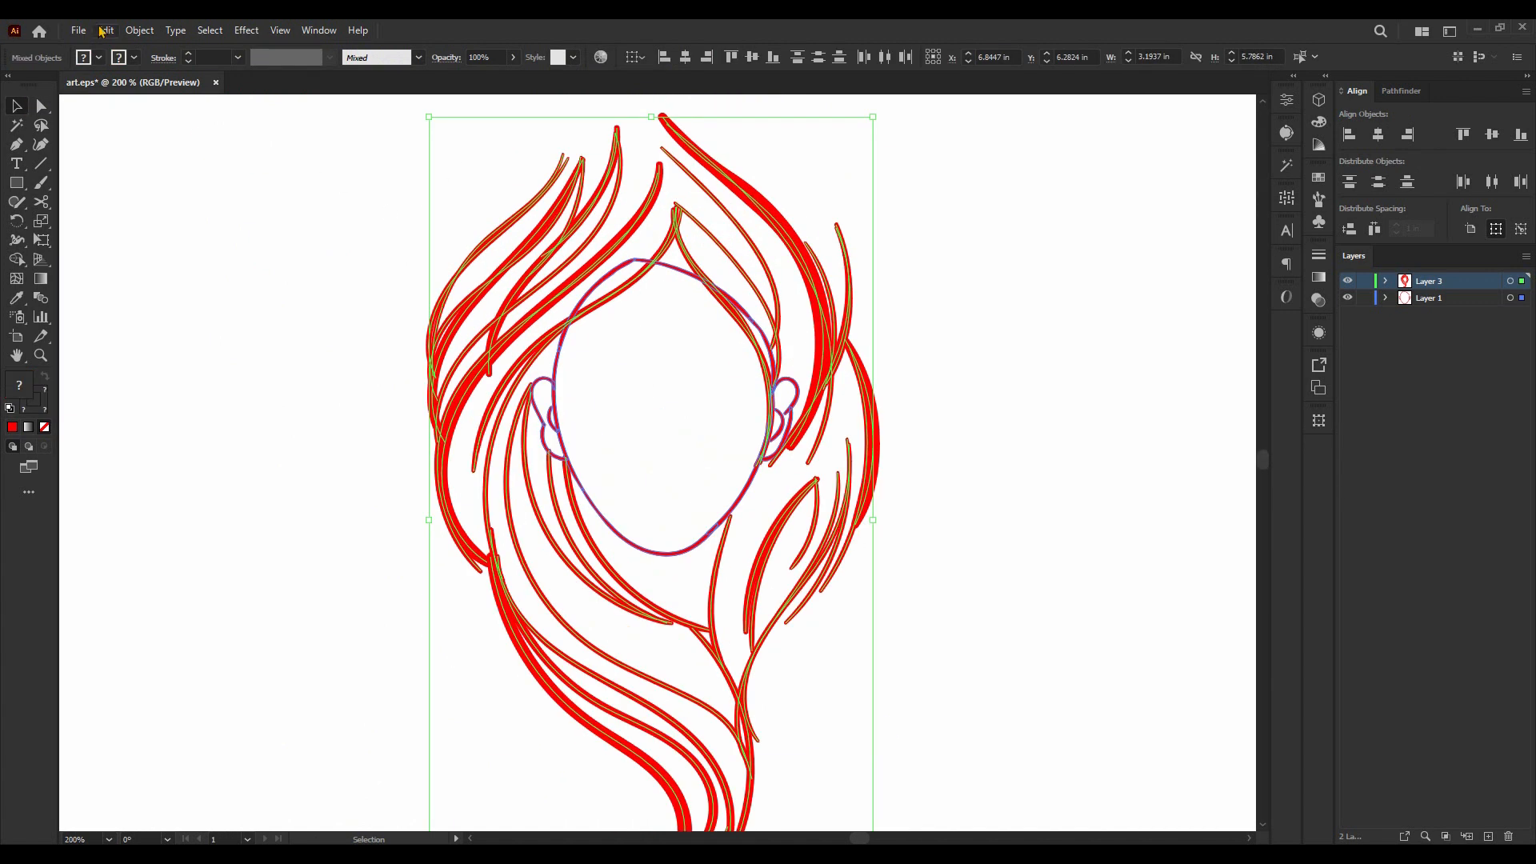
{"action": "left_click", "coordinate": [140, 30]}
{"action": "left_click", "coordinate": [196, 239]}
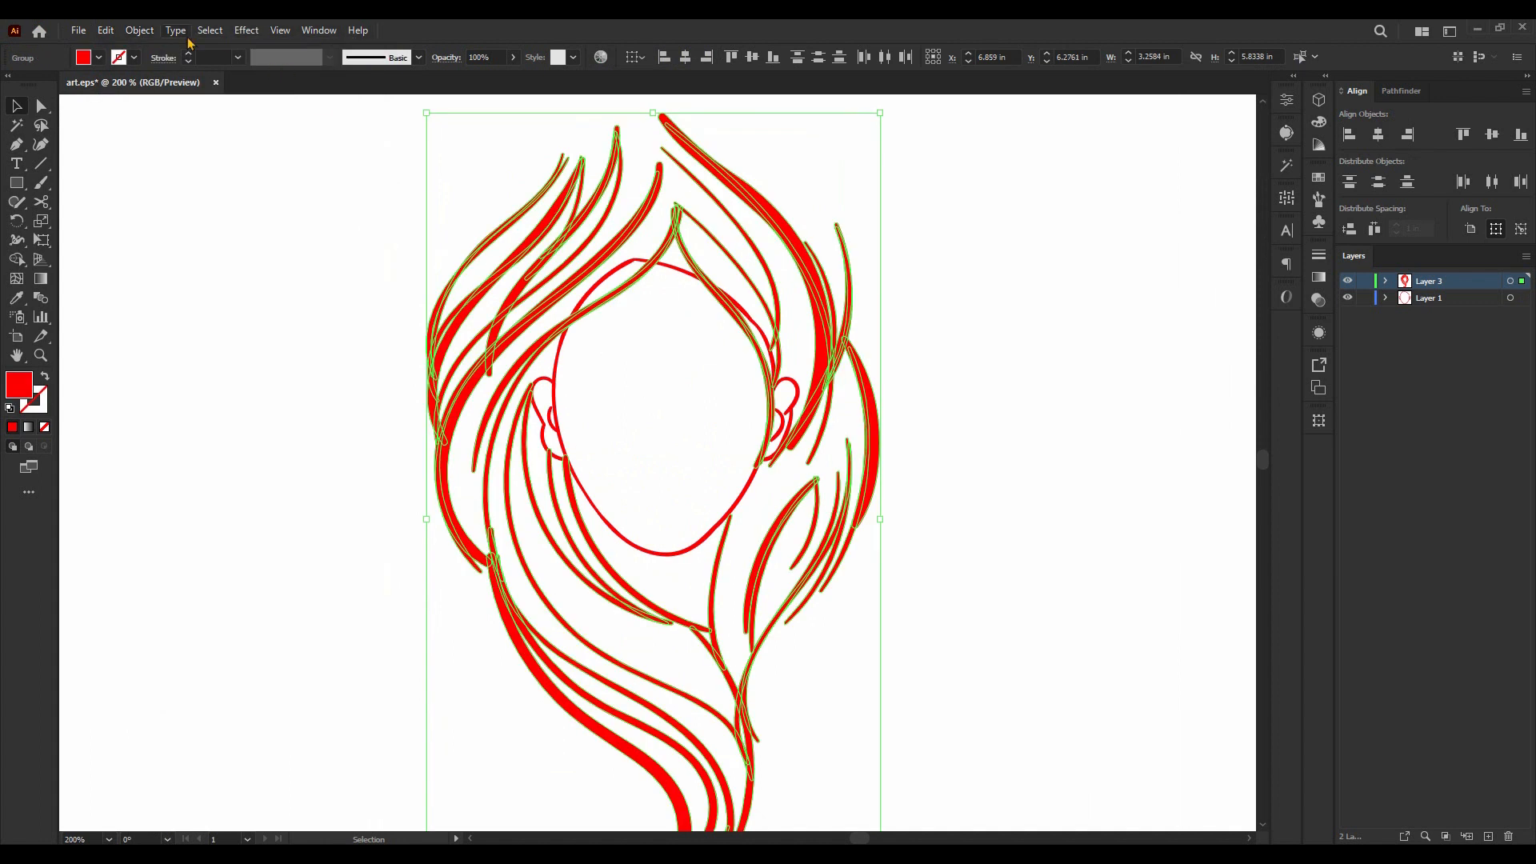
{"action": "left_click", "coordinate": [152, 31]}
{"action": "left_click", "coordinate": [214, 220]}
- Select the hair together with the face outline and remove the outline segment left of the parting with Shape Builder
{"action": "key", "text": "shift+m"}
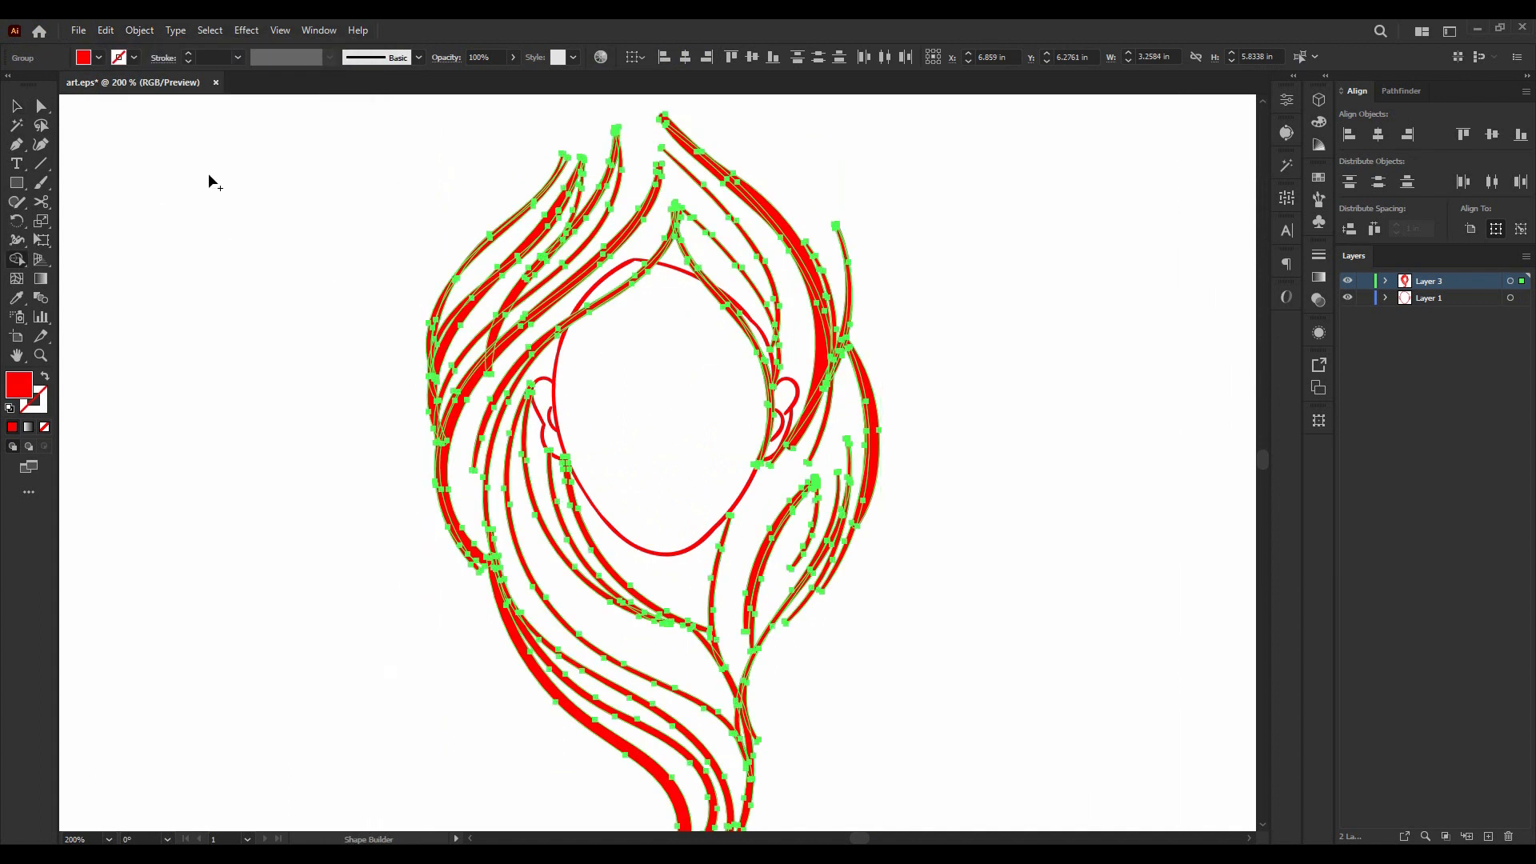
{"action": "scroll", "coordinate": [503, 208], "scroll_direction": "down", "scroll_amount": 2}
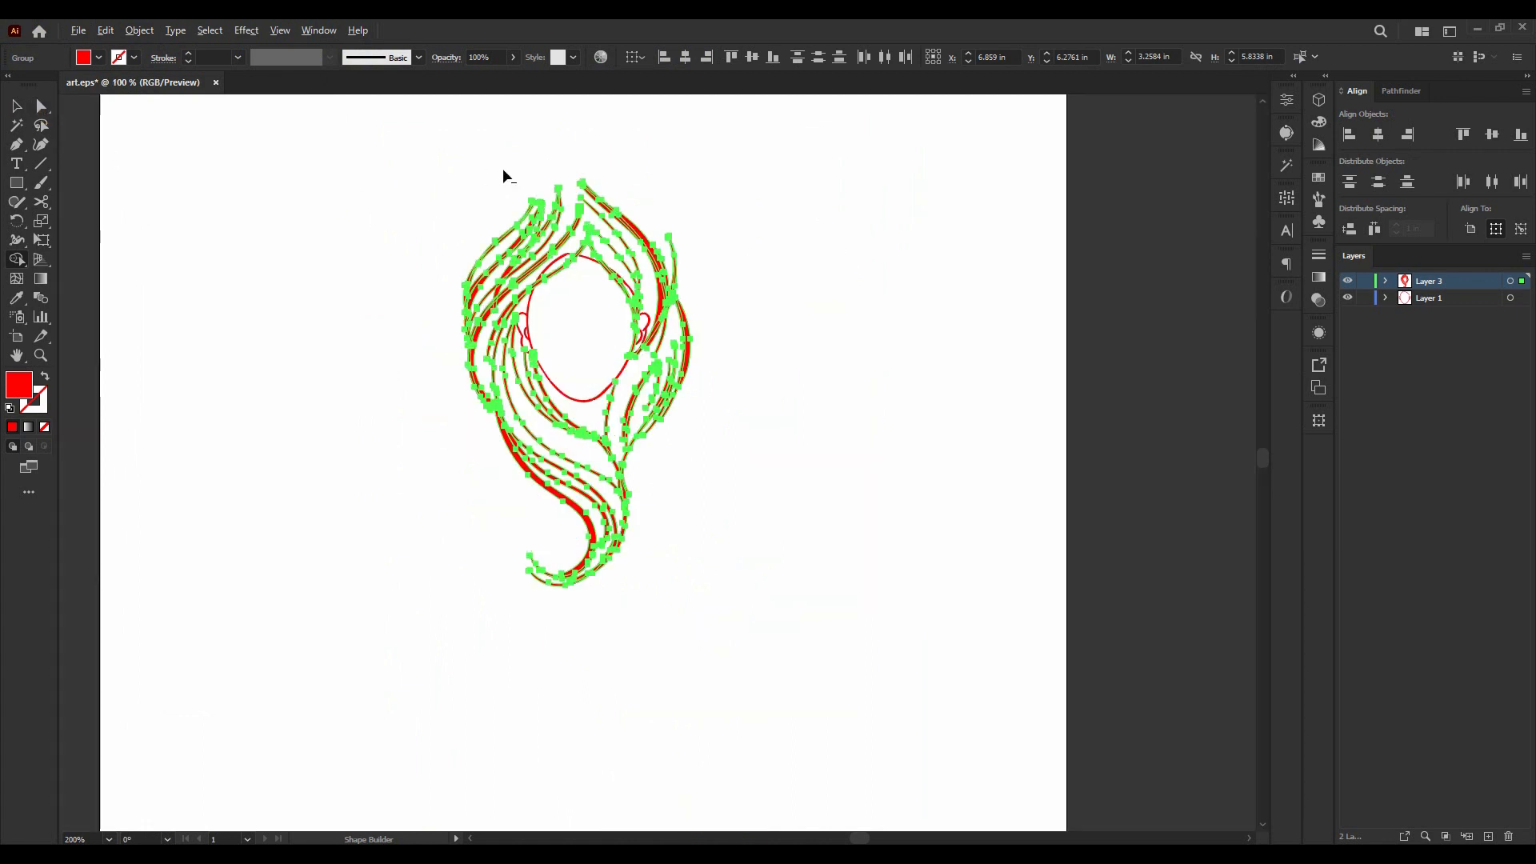
{"action": "key", "text": "v"}
{"action": "left_click_drag", "start_coordinate": [155, 99], "coordinate": [842, 588]}
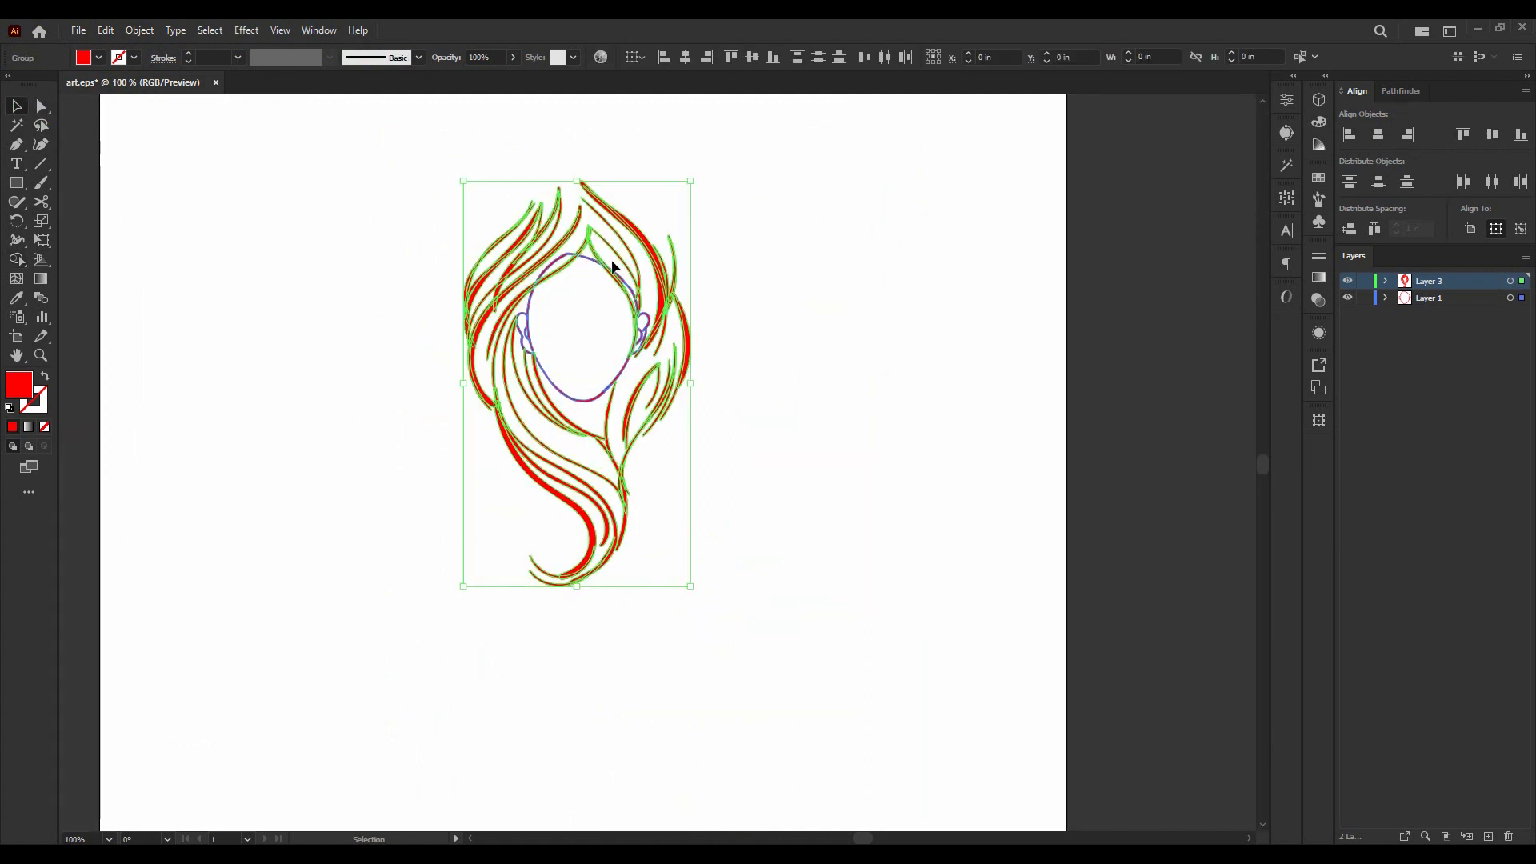
{"action": "scroll", "coordinate": [600, 253], "scroll_direction": "up", "scroll_amount": 1}
{"action": "key", "text": "shift+m"}
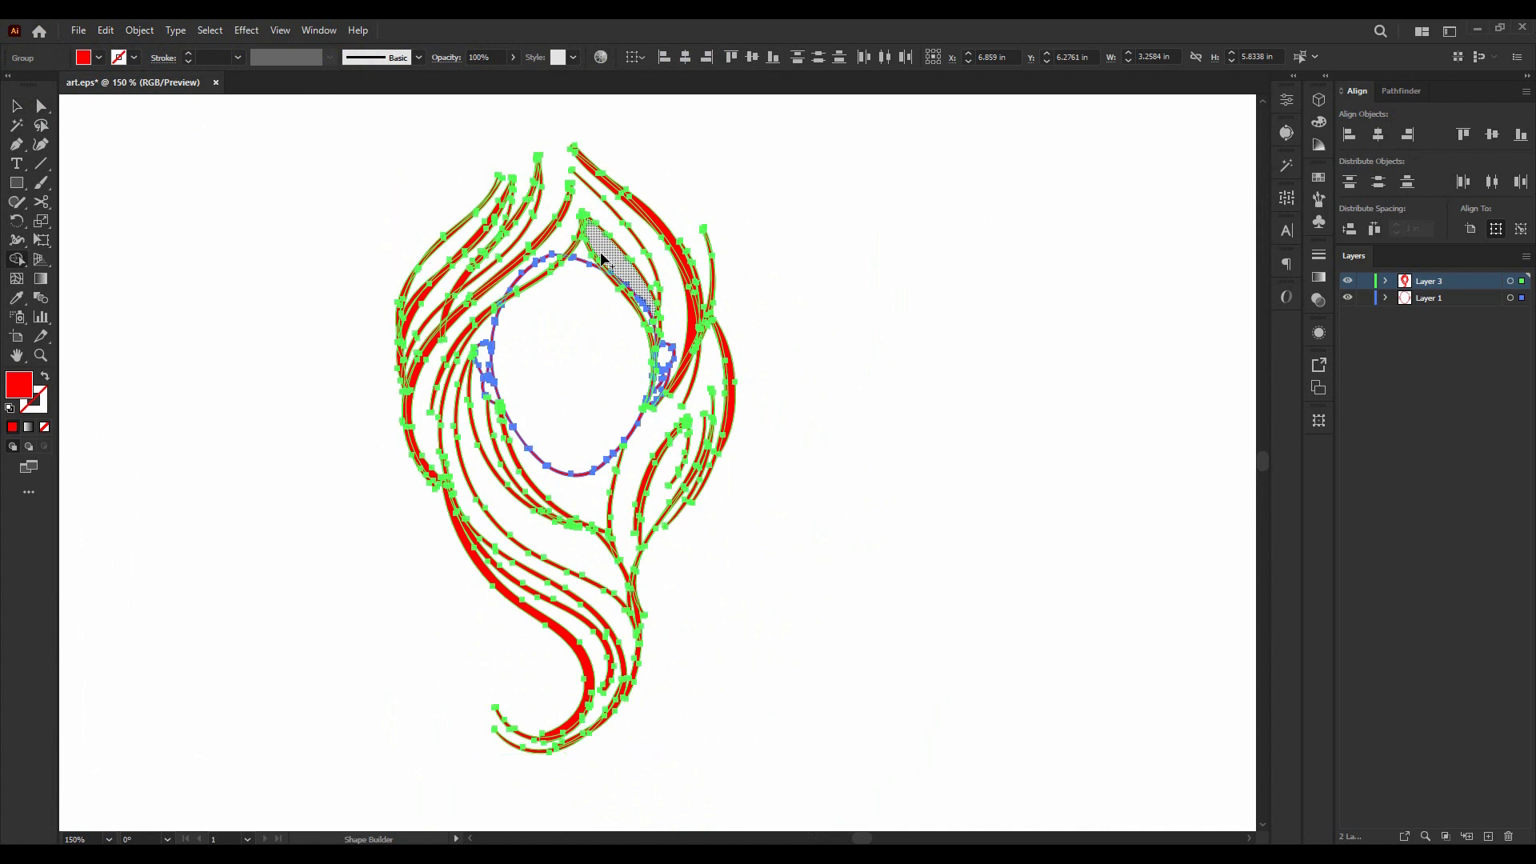
{"action": "scroll", "coordinate": [532, 217], "scroll_direction": "up", "scroll_amount": 2}
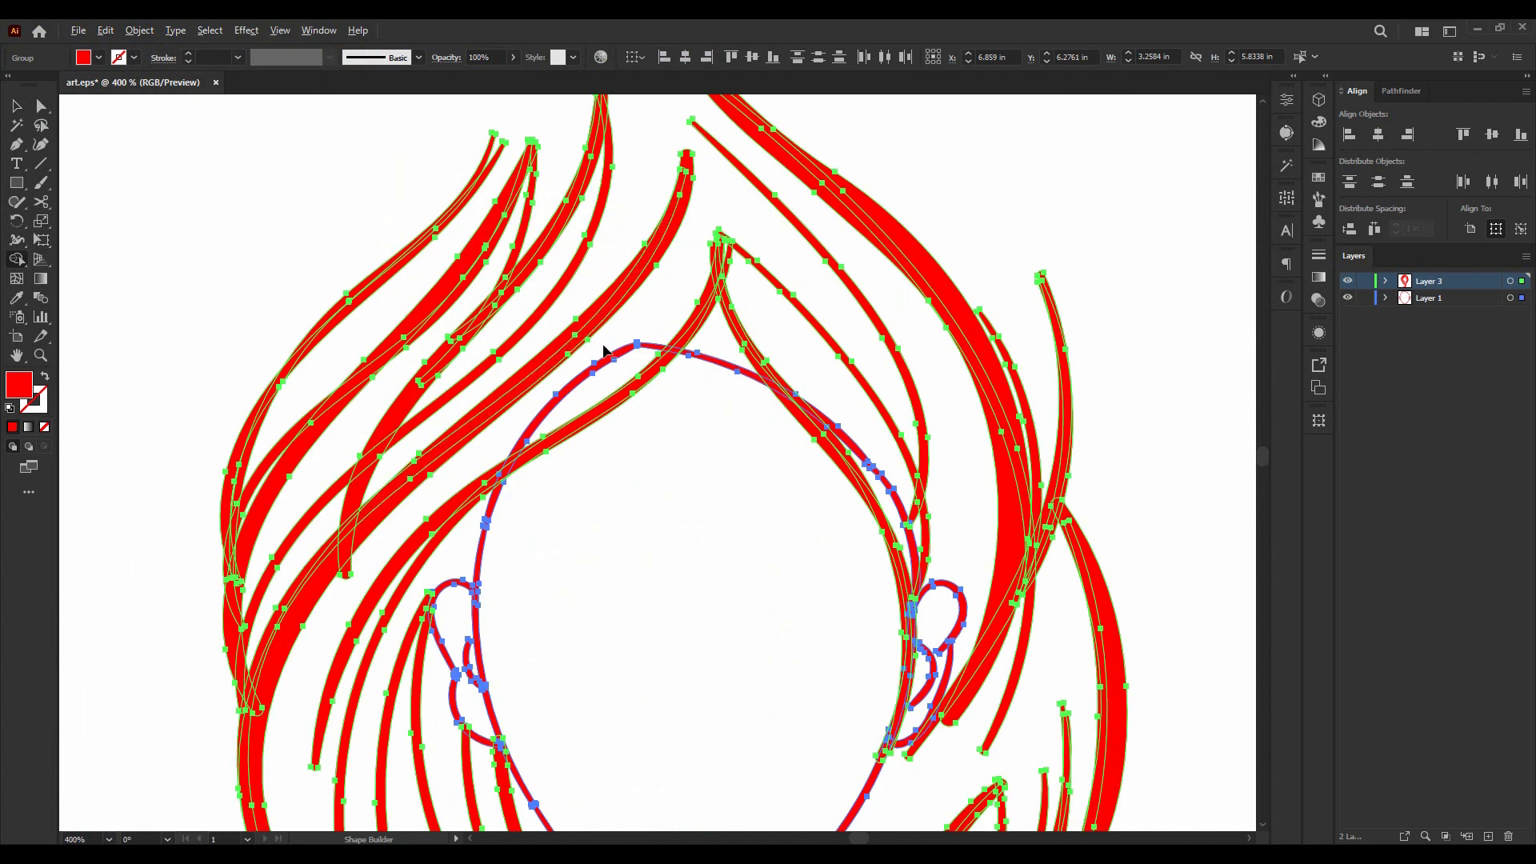
{"action": "scroll", "coordinate": [603, 343], "scroll_direction": "up", "scroll_amount": 2}
{"action": "left_click", "coordinate": [708, 333], "text": "alt"}
{"action": "scroll", "coordinate": [641, 341], "scroll_direction": "down", "scroll_amount": 4}
{"action": "scroll", "coordinate": [684, 341], "scroll_direction": "up", "scroll_amount": 4}
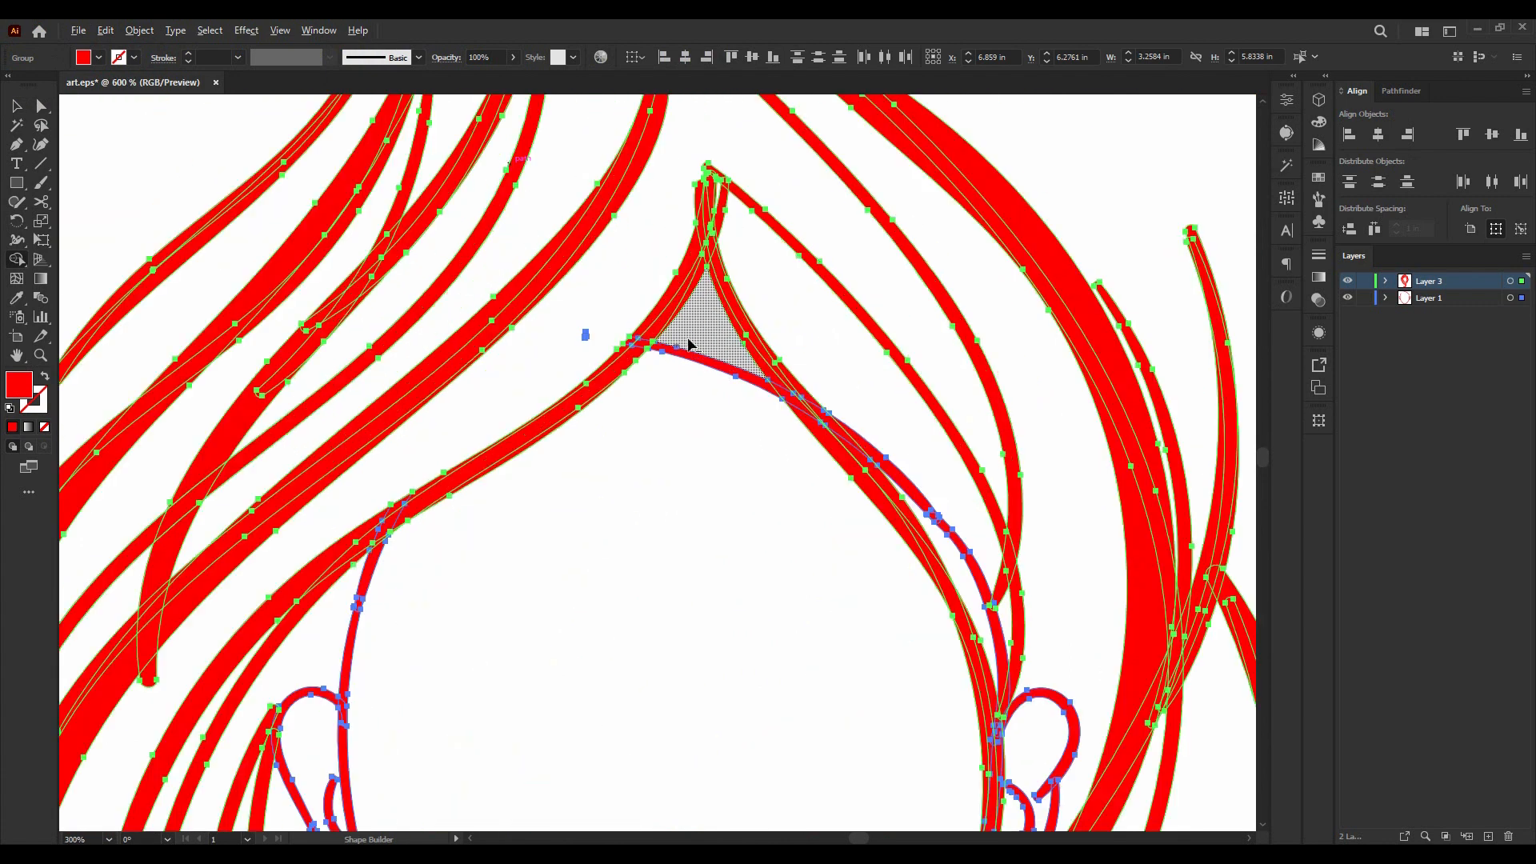
{"action": "left_click_drag", "start_coordinate": [543, 318], "coordinate": [454, 342]}
{"action": "scroll", "coordinate": [713, 352], "scroll_direction": "down", "scroll_amount": 4}
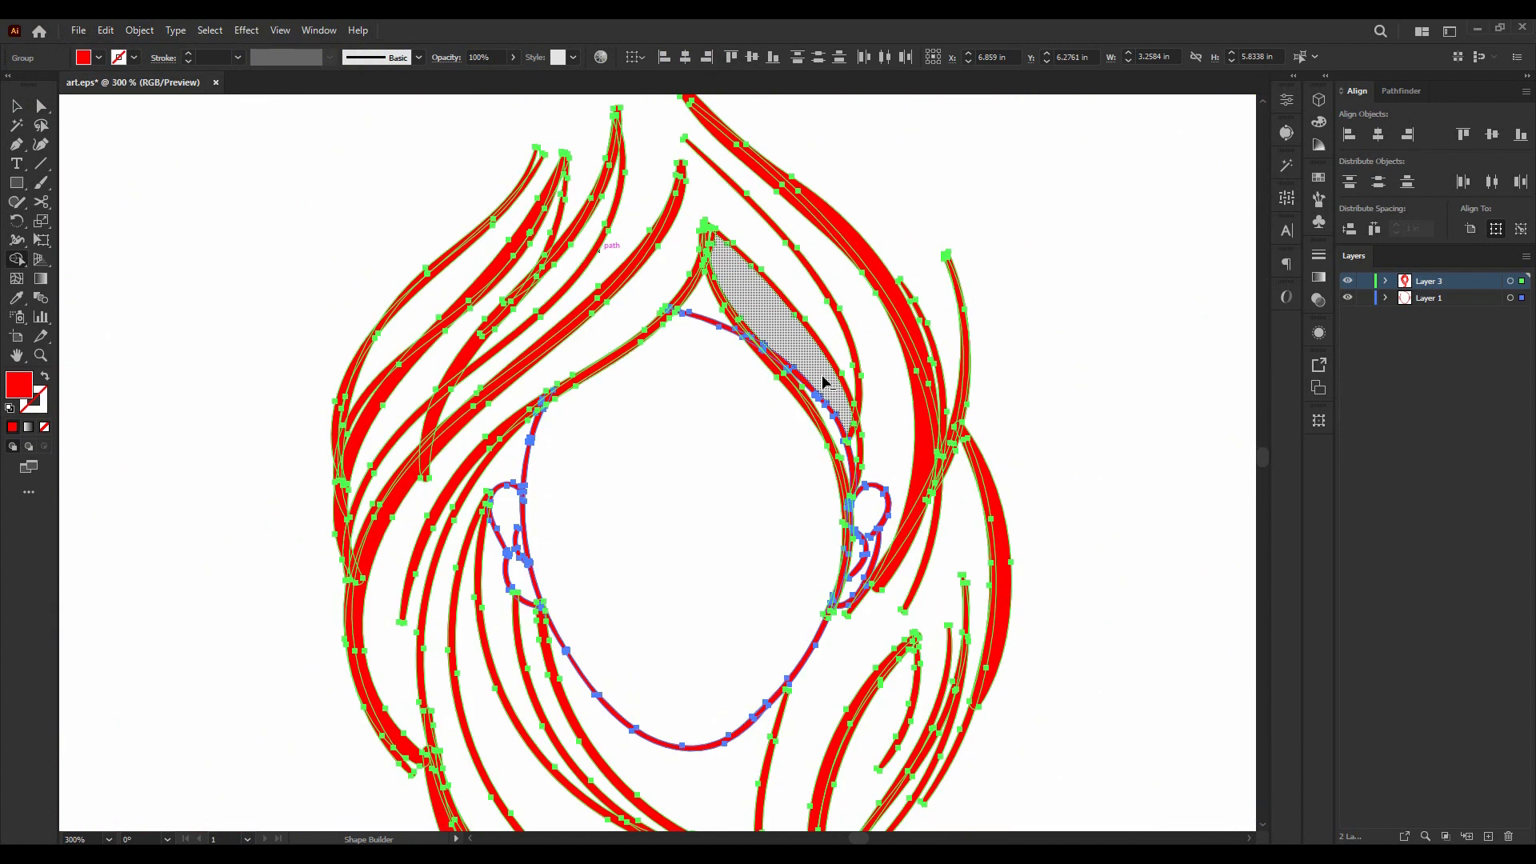
- Remove the face outline segments and leftover fragment showing outside the hairline strand on the right of the parting
{"action": "scroll", "coordinate": [822, 382], "scroll_direction": "up", "scroll_amount": 4}
{"action": "left_click", "coordinate": [724, 385], "text": "alt"}
{"action": "left_click", "coordinate": [816, 505], "text": "alt"}
{"action": "scroll", "coordinate": [834, 466], "scroll_direction": "down", "scroll_amount": 1}
{"action": "scroll", "coordinate": [838, 472], "scroll_direction": "down", "scroll_amount": 2}
{"action": "left_click", "coordinate": [885, 483], "text": "alt"}
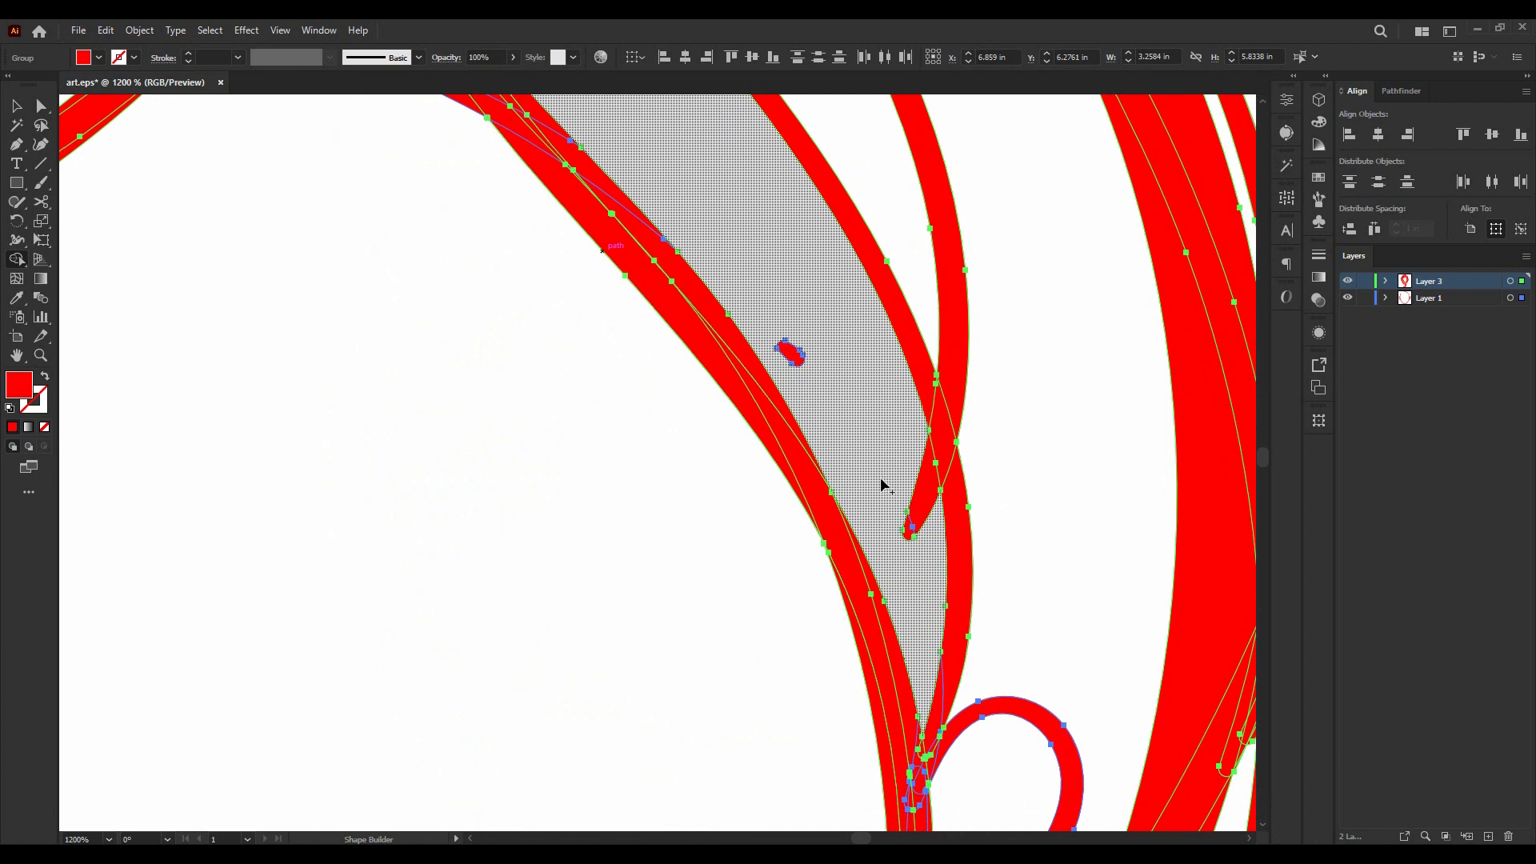
{"action": "scroll", "coordinate": [884, 483], "scroll_direction": "down", "scroll_amount": 1}
{"action": "left_click", "coordinate": [794, 314], "text": "alt"}
- Cut away the strand part and tip protruding to the right of the neck crossing with Shape Builder
{"action": "scroll", "coordinate": [874, 411], "scroll_direction": "down", "scroll_amount": 4}
{"action": "scroll", "coordinate": [874, 388], "scroll_direction": "up", "scroll_amount": 3}
{"action": "scroll", "coordinate": [874, 416], "scroll_direction": "down", "scroll_amount": 4}
{"action": "scroll", "coordinate": [704, 384], "scroll_direction": "up", "scroll_amount": 3}
{"action": "scroll", "coordinate": [895, 213], "scroll_direction": "up", "scroll_amount": 1}
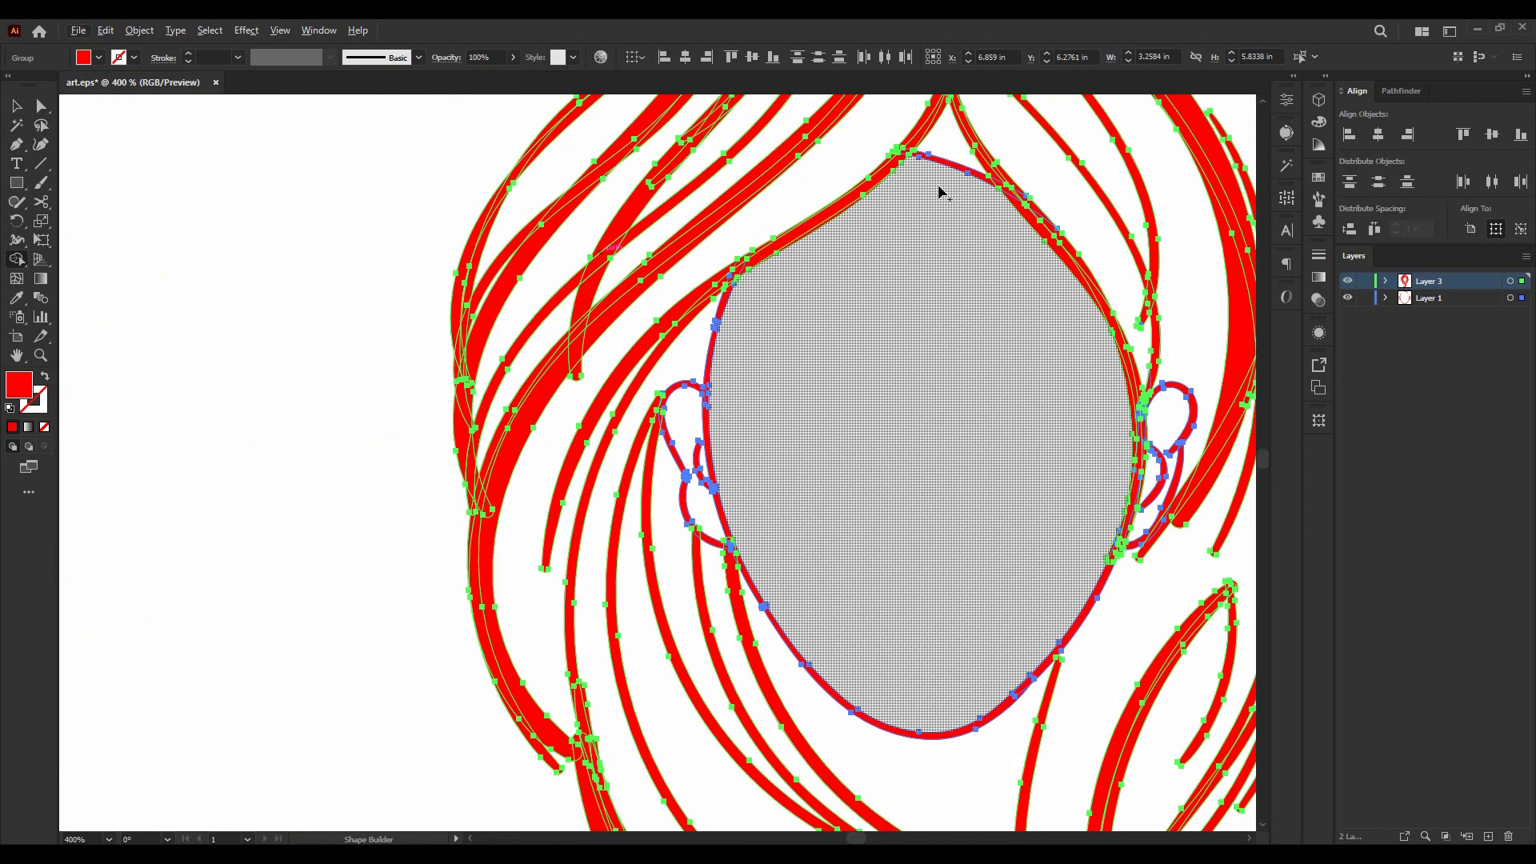
{"action": "scroll", "coordinate": [940, 192], "scroll_direction": "down", "scroll_amount": 2}
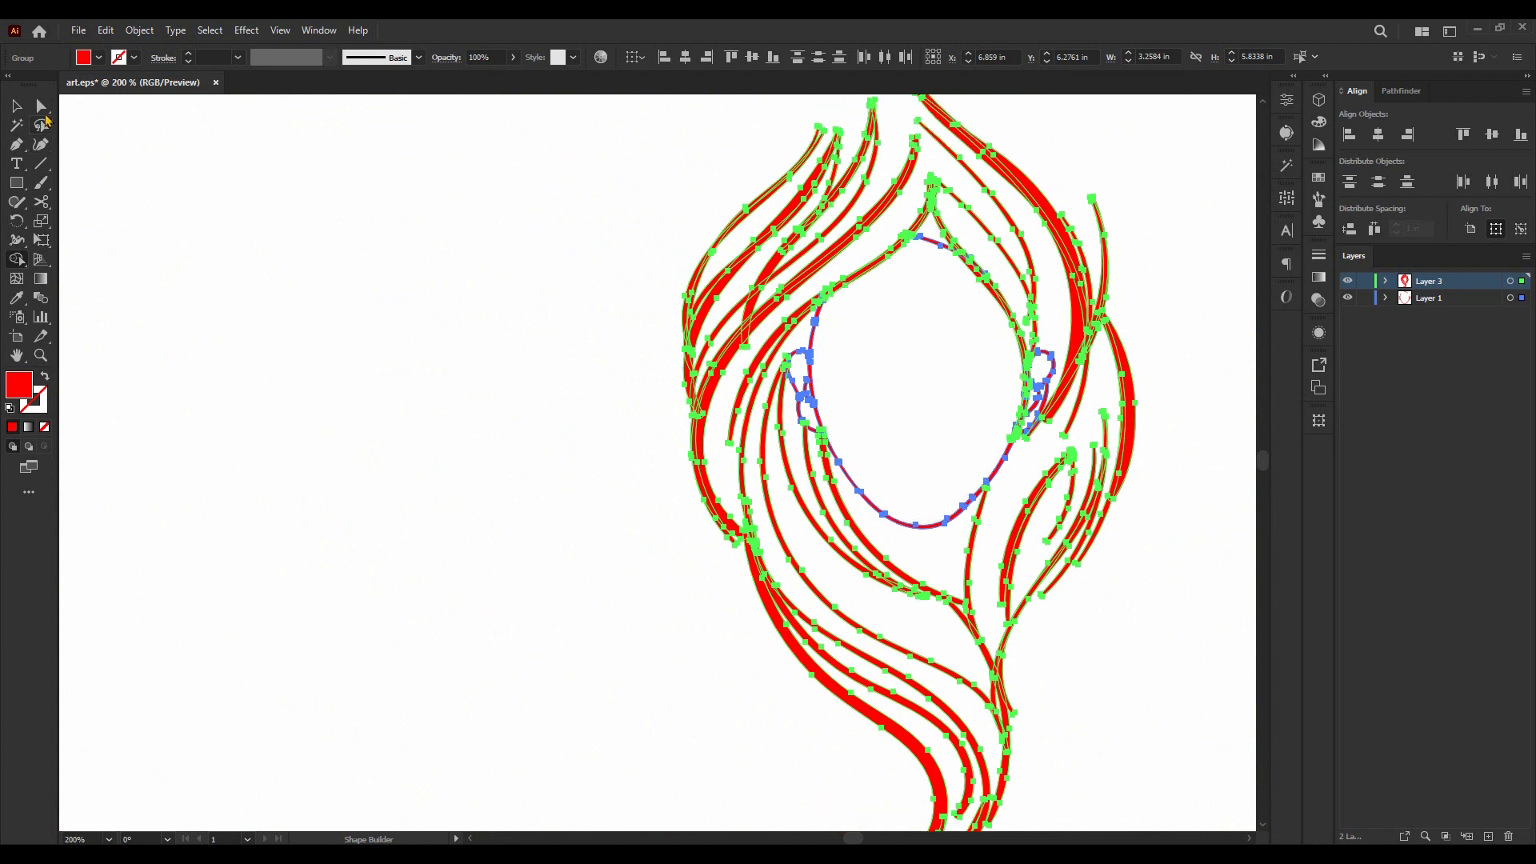
{"action": "left_click", "coordinate": [40, 108]}
{"action": "scroll", "coordinate": [628, 318], "scroll_direction": "down", "scroll_amount": 2}
{"action": "scroll", "coordinate": [938, 464], "scroll_direction": "up", "scroll_amount": 2}
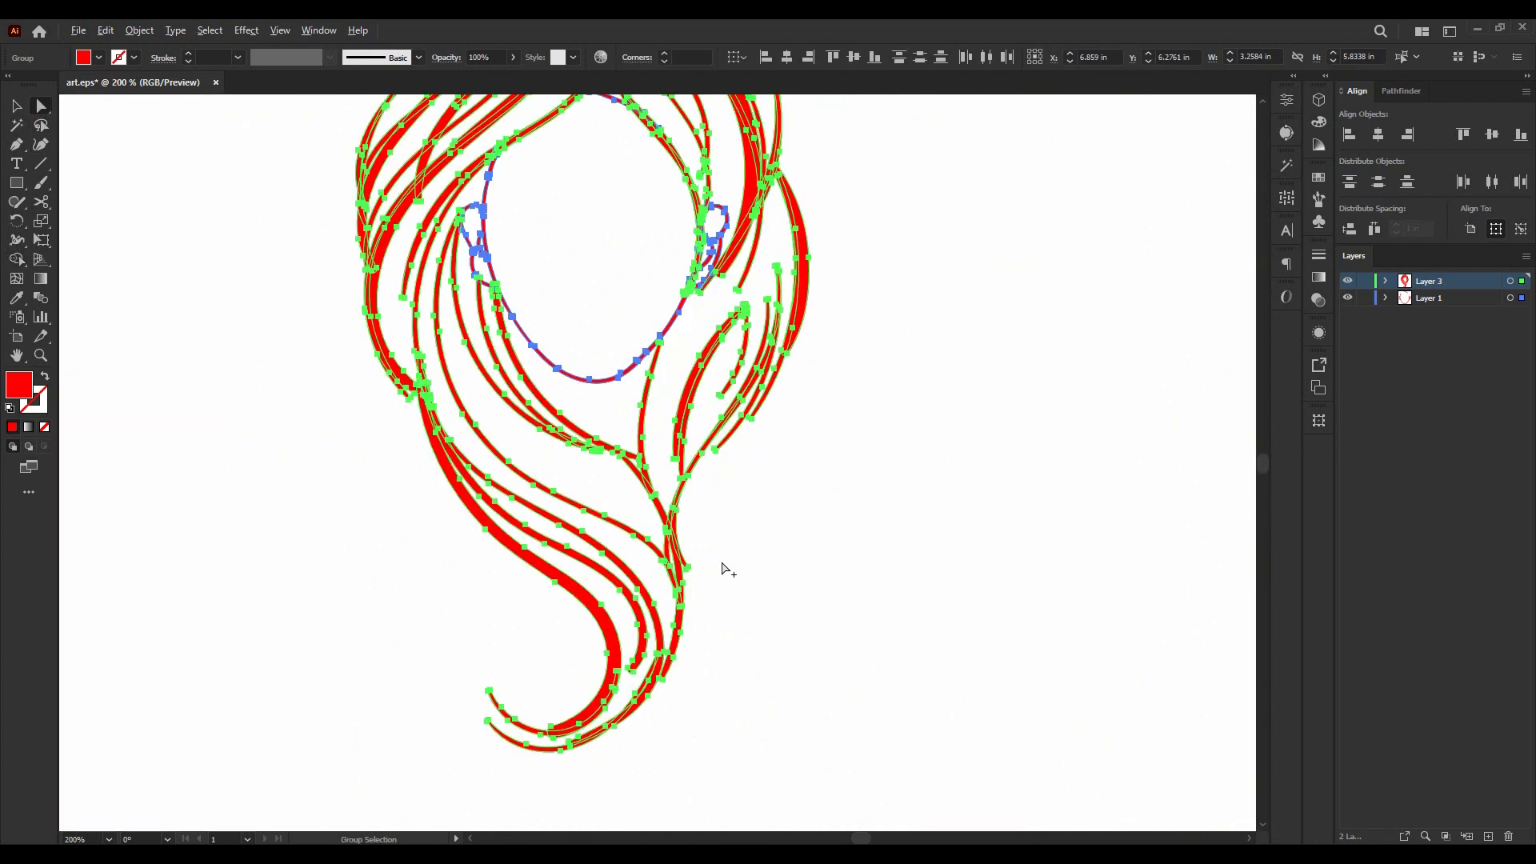
{"action": "scroll", "coordinate": [727, 570], "scroll_direction": "up", "scroll_amount": 6}
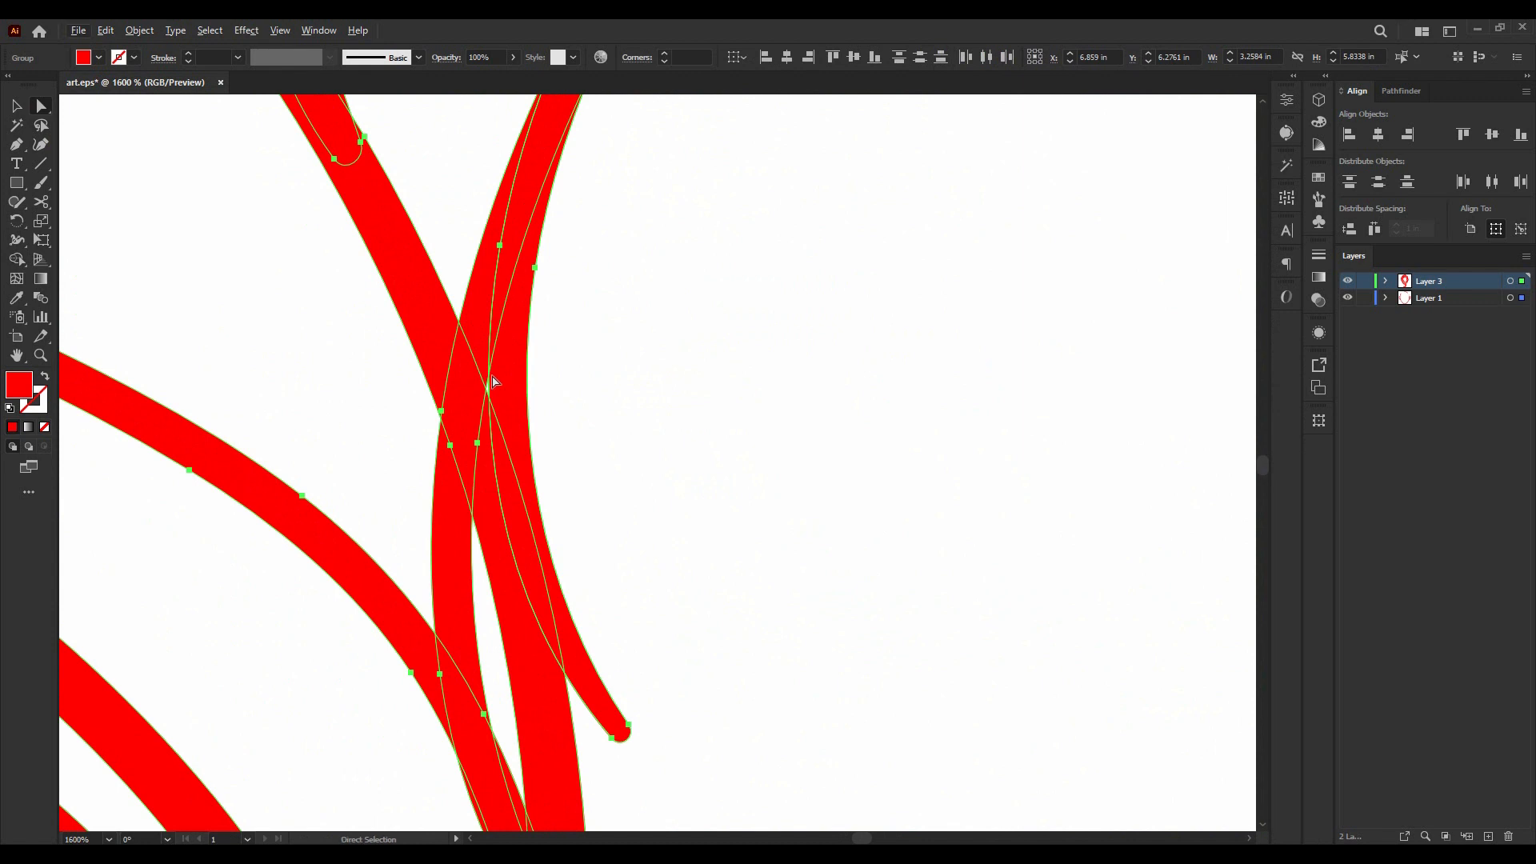
{"action": "left_click", "coordinate": [16, 106]}
{"action": "key", "text": "shift+m"}
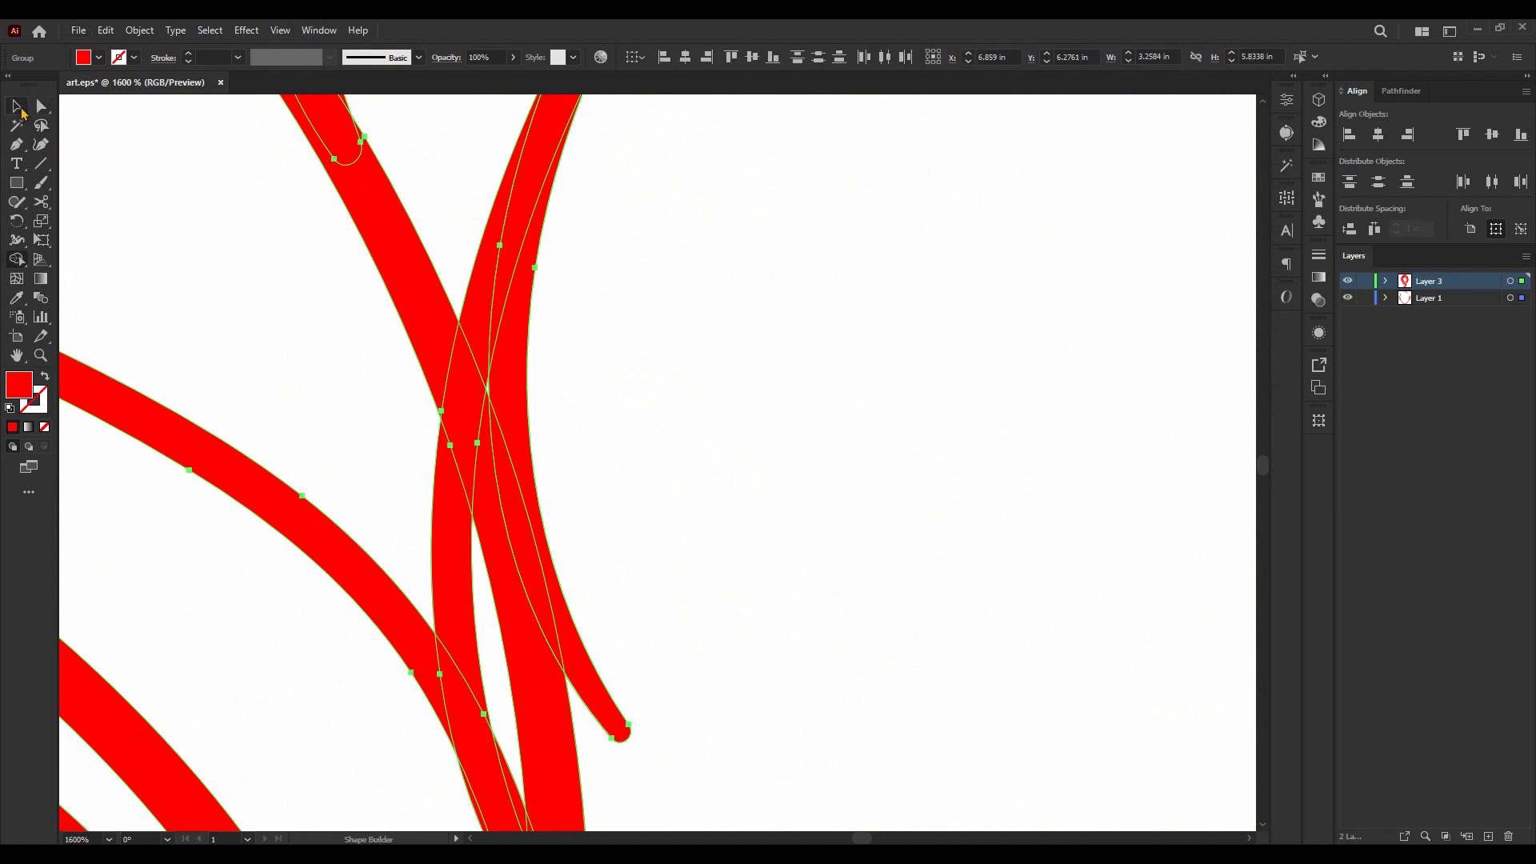
{"action": "left_click", "coordinate": [504, 396], "text": "alt"}
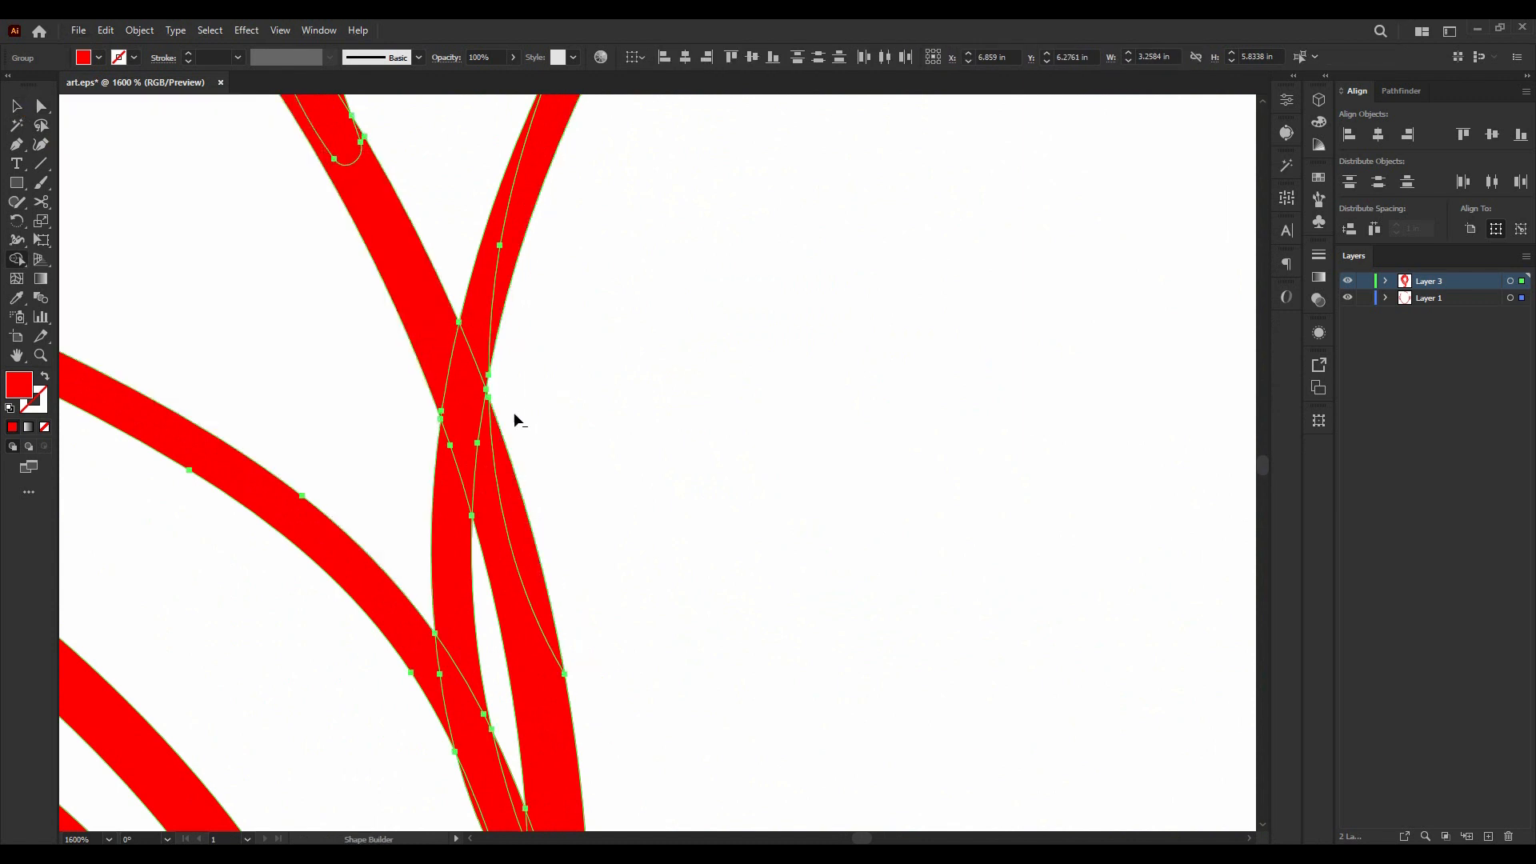
- Remove the small rounded strand end poking out at the tip of the leaf-shaped lock below the right ear
{"action": "scroll", "coordinate": [705, 490], "scroll_direction": "down", "scroll_amount": 4}
{"action": "scroll", "coordinate": [843, 295], "scroll_direction": "up", "scroll_amount": 2}
{"action": "scroll", "coordinate": [788, 326], "scroll_direction": "up", "scroll_amount": 3}
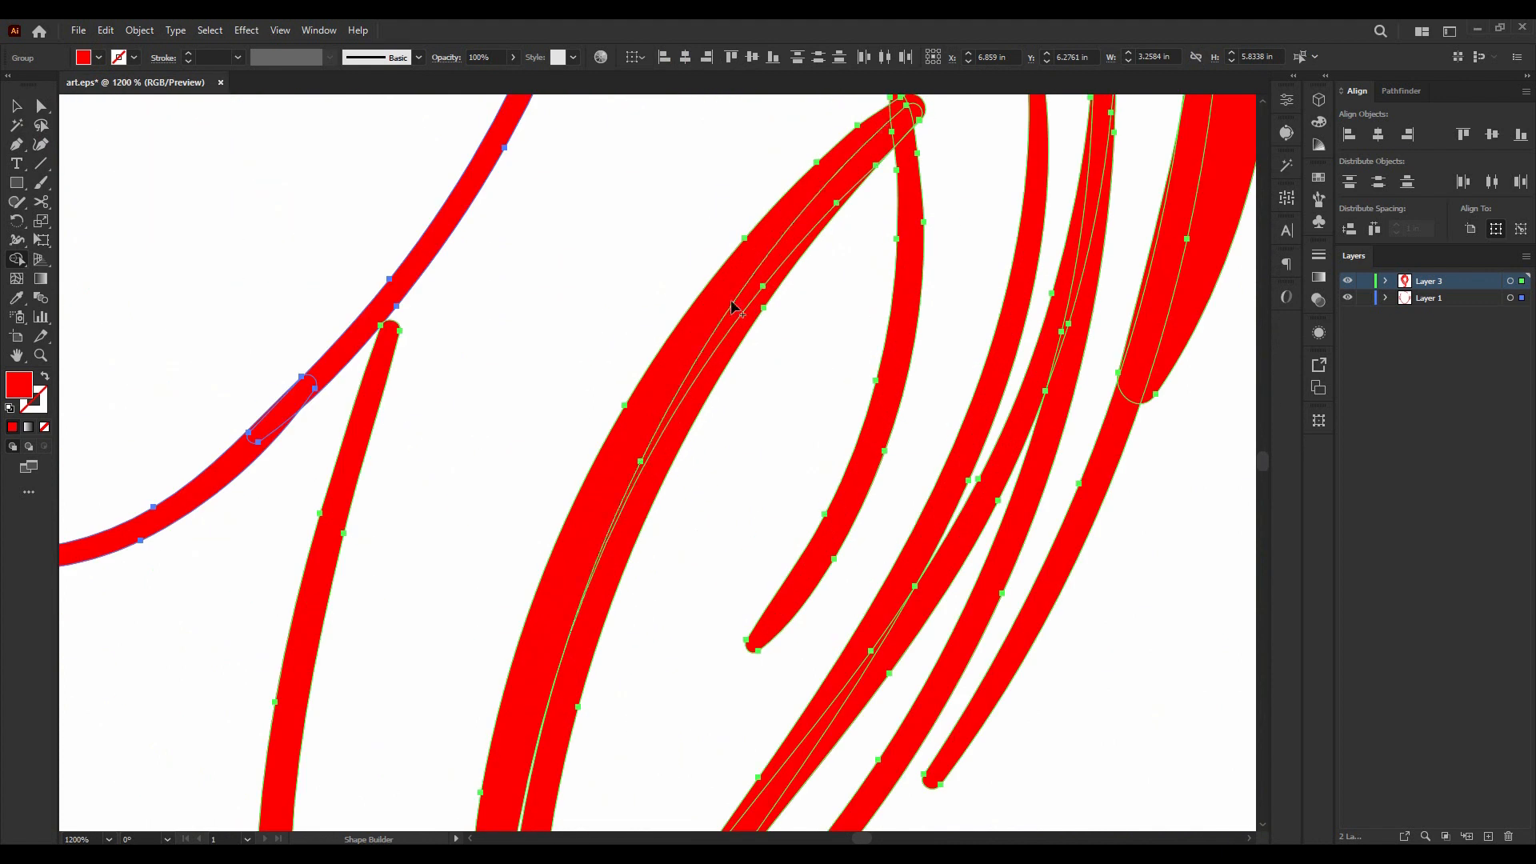
{"action": "scroll", "coordinate": [847, 240], "scroll_direction": "down", "scroll_amount": 2}
{"action": "scroll", "coordinate": [826, 257], "scroll_direction": "up", "scroll_amount": 4}
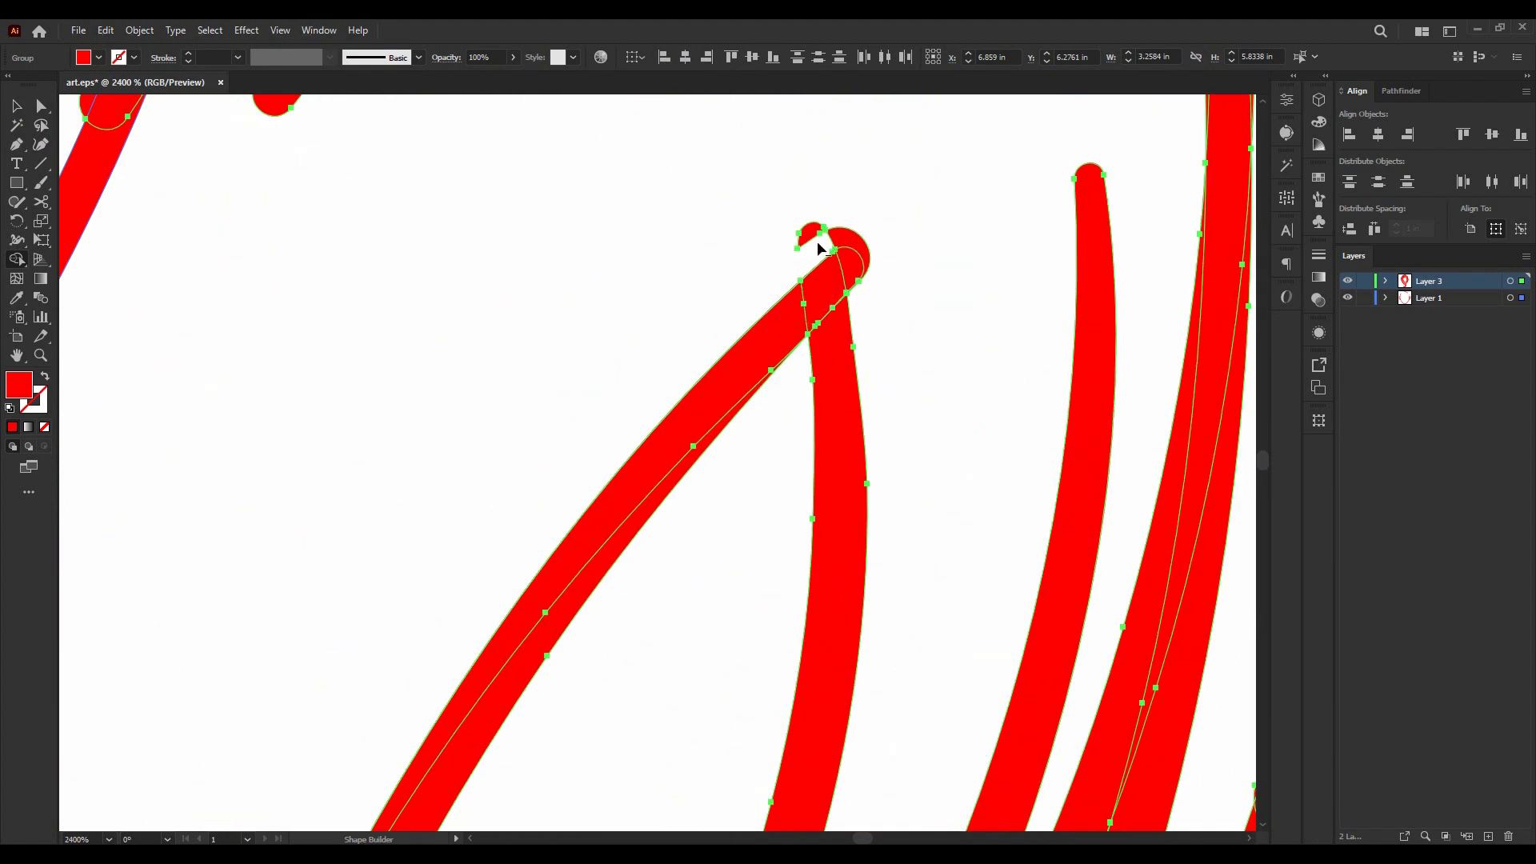
{"action": "left_click", "coordinate": [815, 234], "text": "alt"}
{"action": "scroll", "coordinate": [936, 319], "scroll_direction": "down", "scroll_amount": 6}
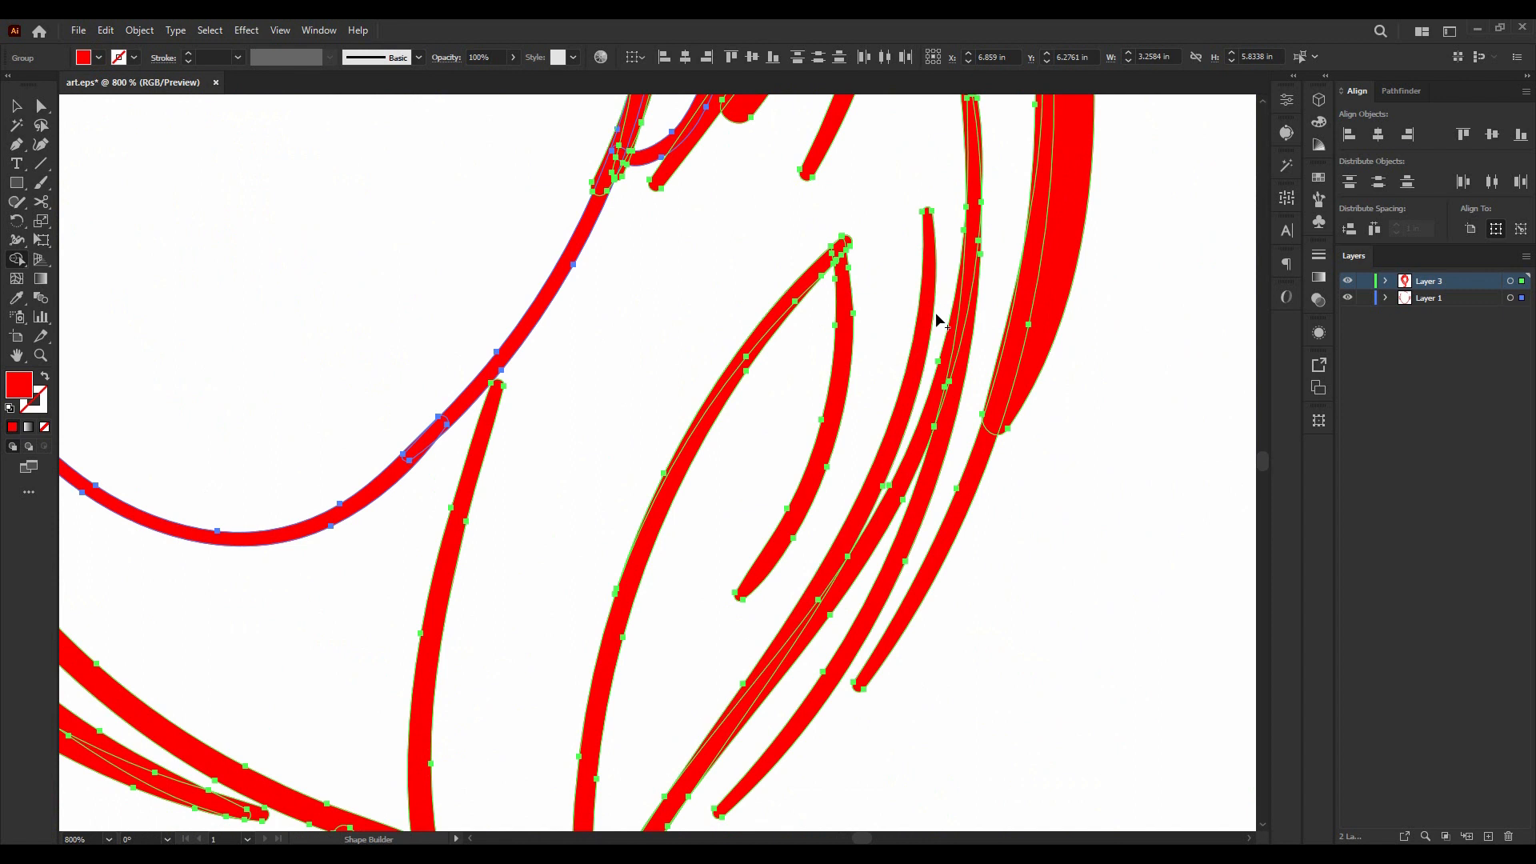
- Trim away the thick part of the outermost lock on the right side of the hair, leaving a thin strand
{"action": "scroll", "coordinate": [995, 316], "scroll_direction": "up", "scroll_amount": 3}
{"action": "scroll", "coordinate": [971, 333], "scroll_direction": "down", "scroll_amount": 4}
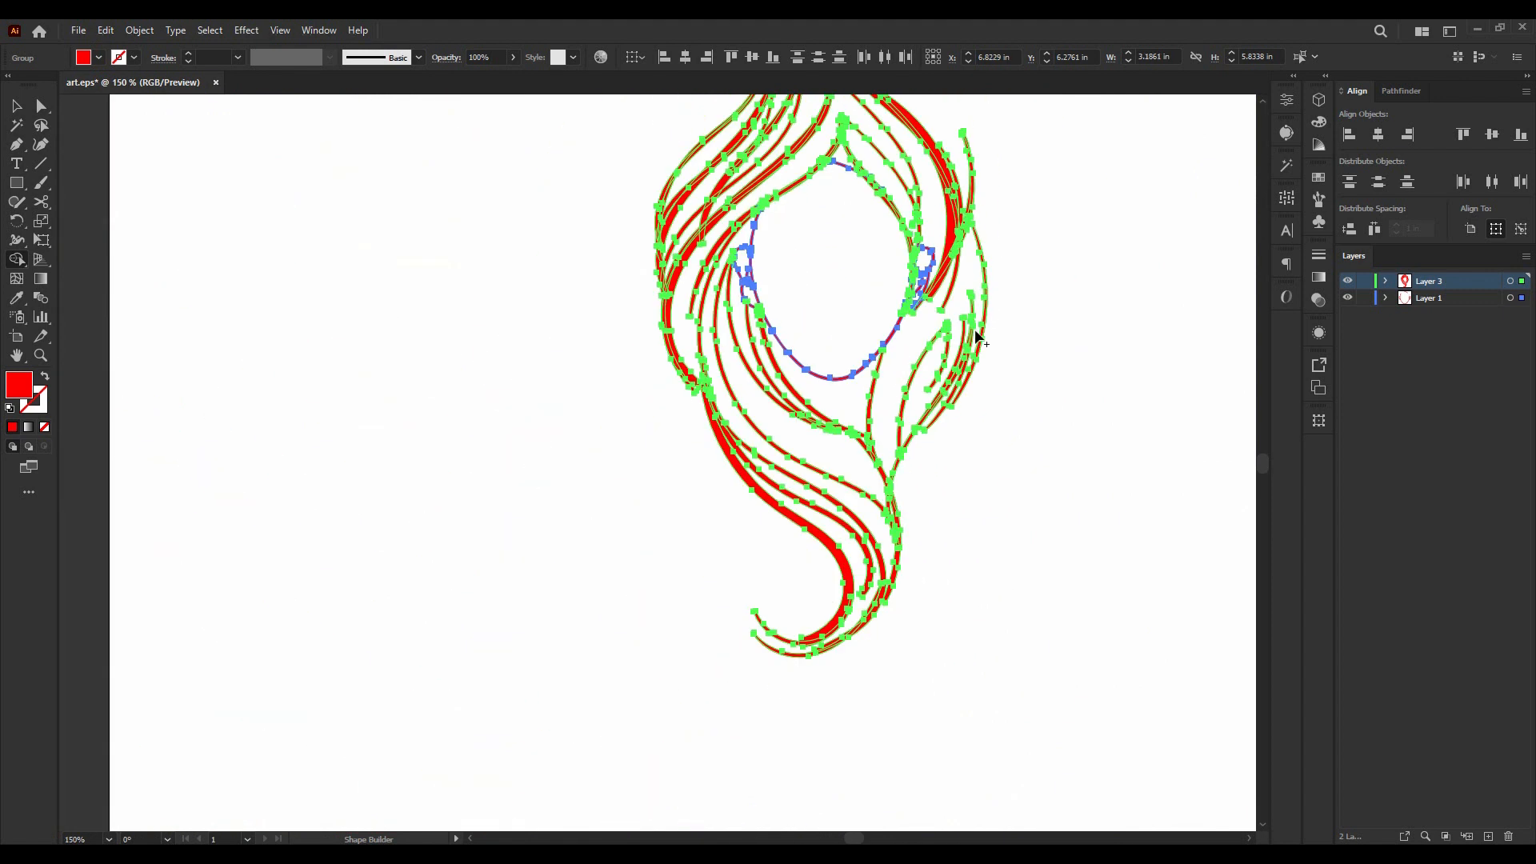
{"action": "scroll", "coordinate": [964, 223], "scroll_direction": "up", "scroll_amount": 3}
{"action": "scroll", "coordinate": [850, 332], "scroll_direction": "down", "scroll_amount": 1}
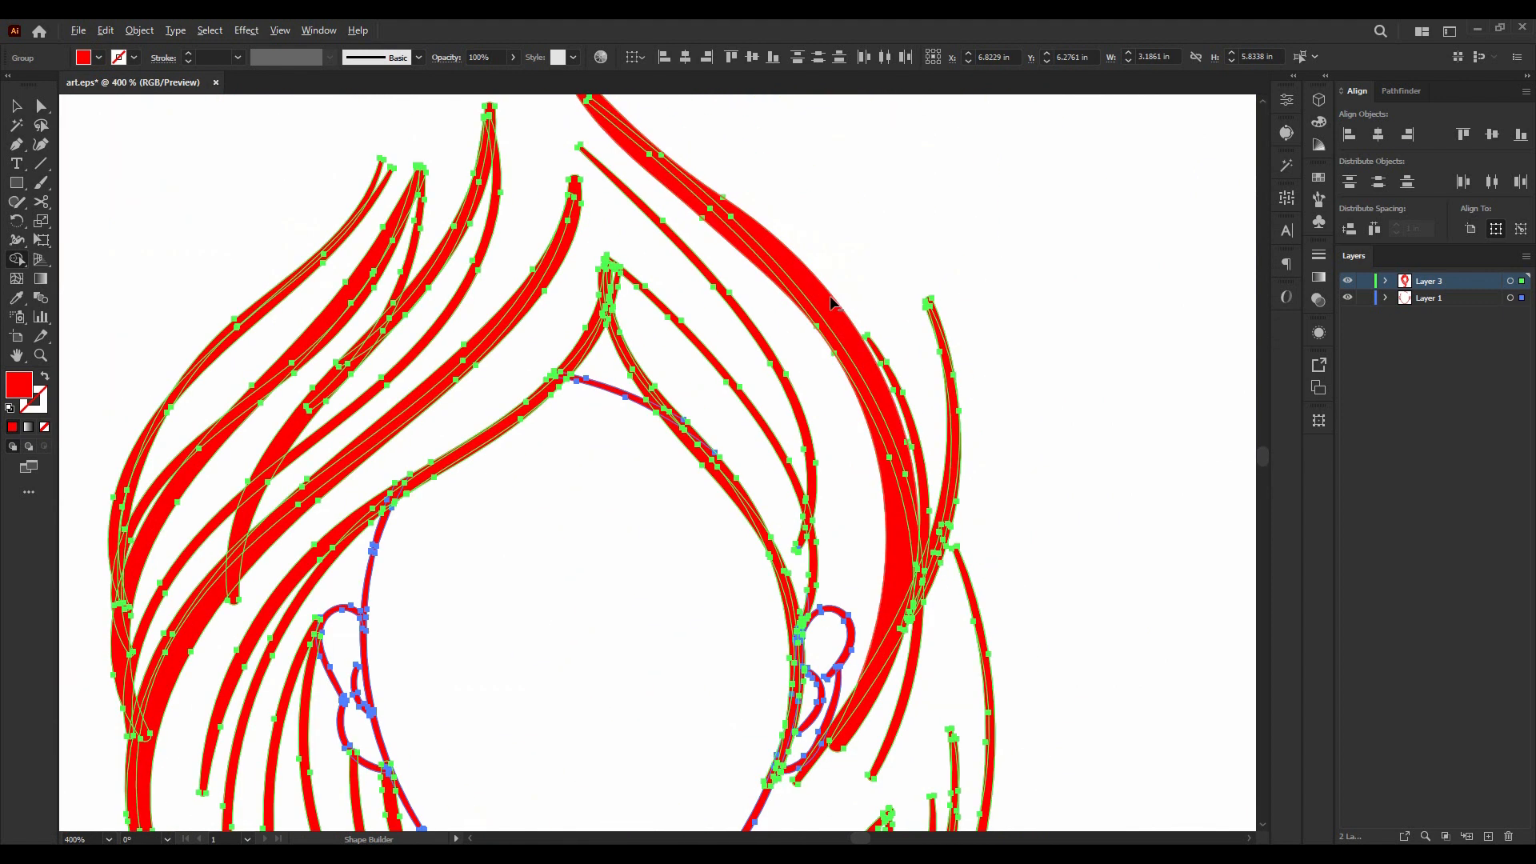
{"action": "scroll", "coordinate": [925, 160], "scroll_direction": "down", "scroll_amount": 3}
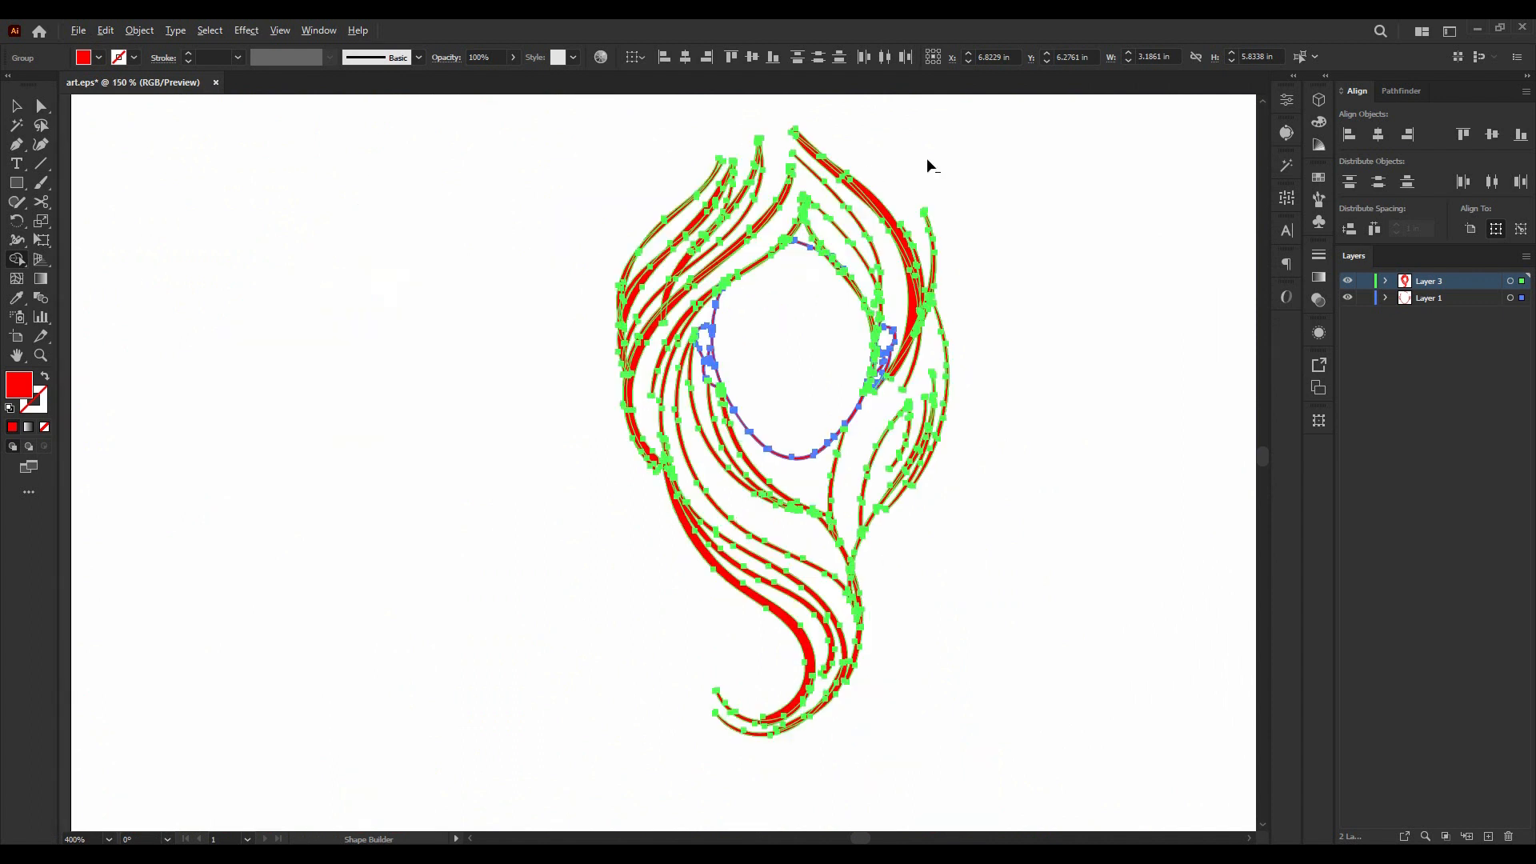
- Examine the remaining strand overlaps along the left side and around the neck crossing, and deselect the drawing
{"action": "scroll", "coordinate": [696, 264], "scroll_direction": "up", "scroll_amount": 5}
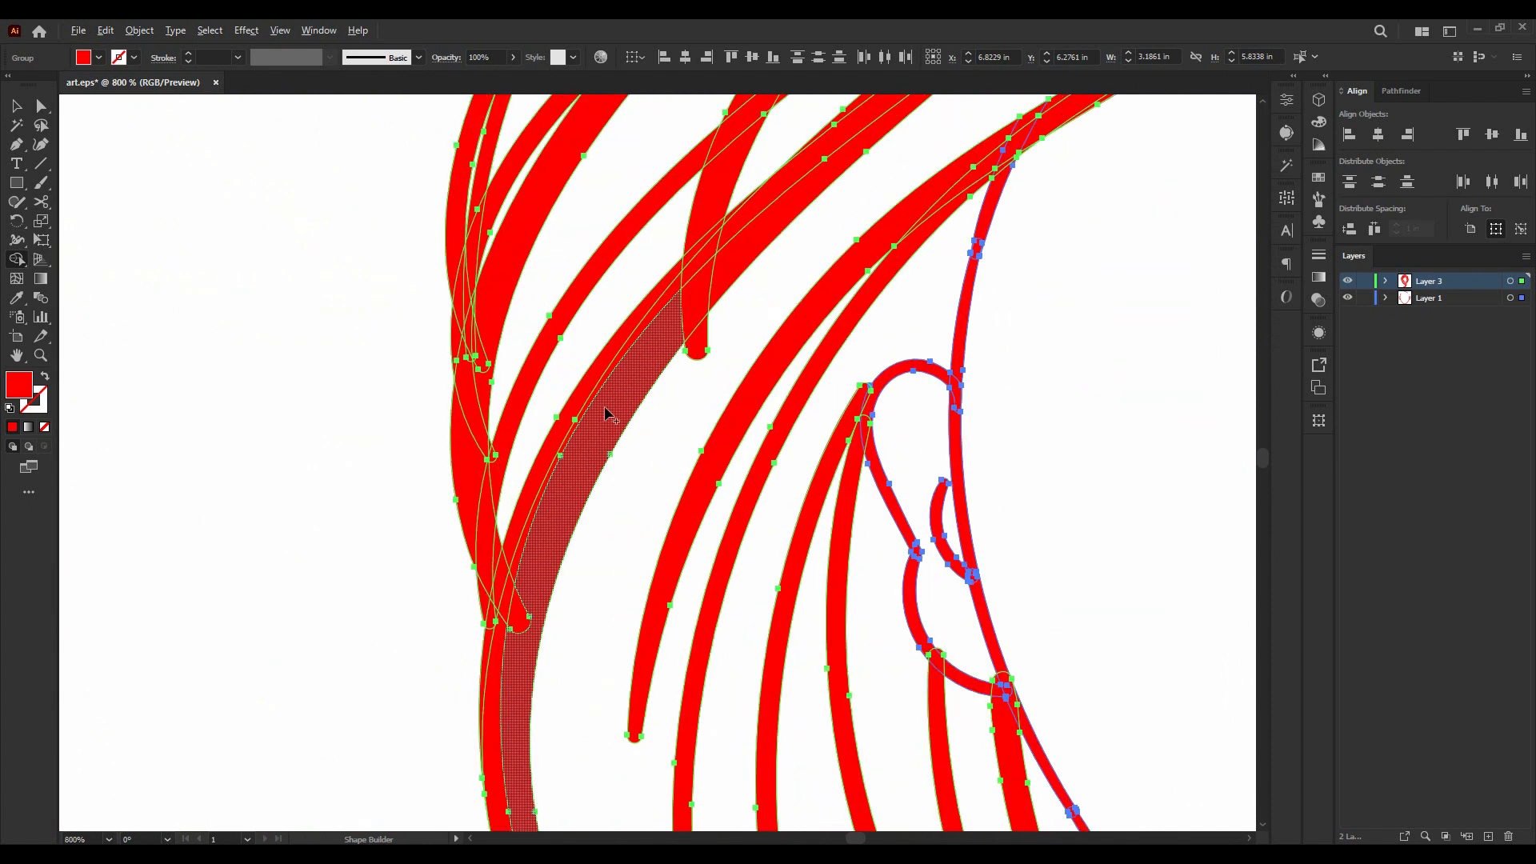
{"action": "scroll", "coordinate": [606, 412], "scroll_direction": "down", "scroll_amount": 4}
{"action": "scroll", "coordinate": [788, 637], "scroll_direction": "down", "scroll_amount": 2}
{"action": "scroll", "coordinate": [890, 593], "scroll_direction": "up", "scroll_amount": 4}
{"action": "scroll", "coordinate": [889, 593], "scroll_direction": "down", "scroll_amount": 4}
{"action": "scroll", "coordinate": [936, 477], "scroll_direction": "up", "scroll_amount": 5}
{"action": "scroll", "coordinate": [800, 572], "scroll_direction": "down", "scroll_amount": 2}
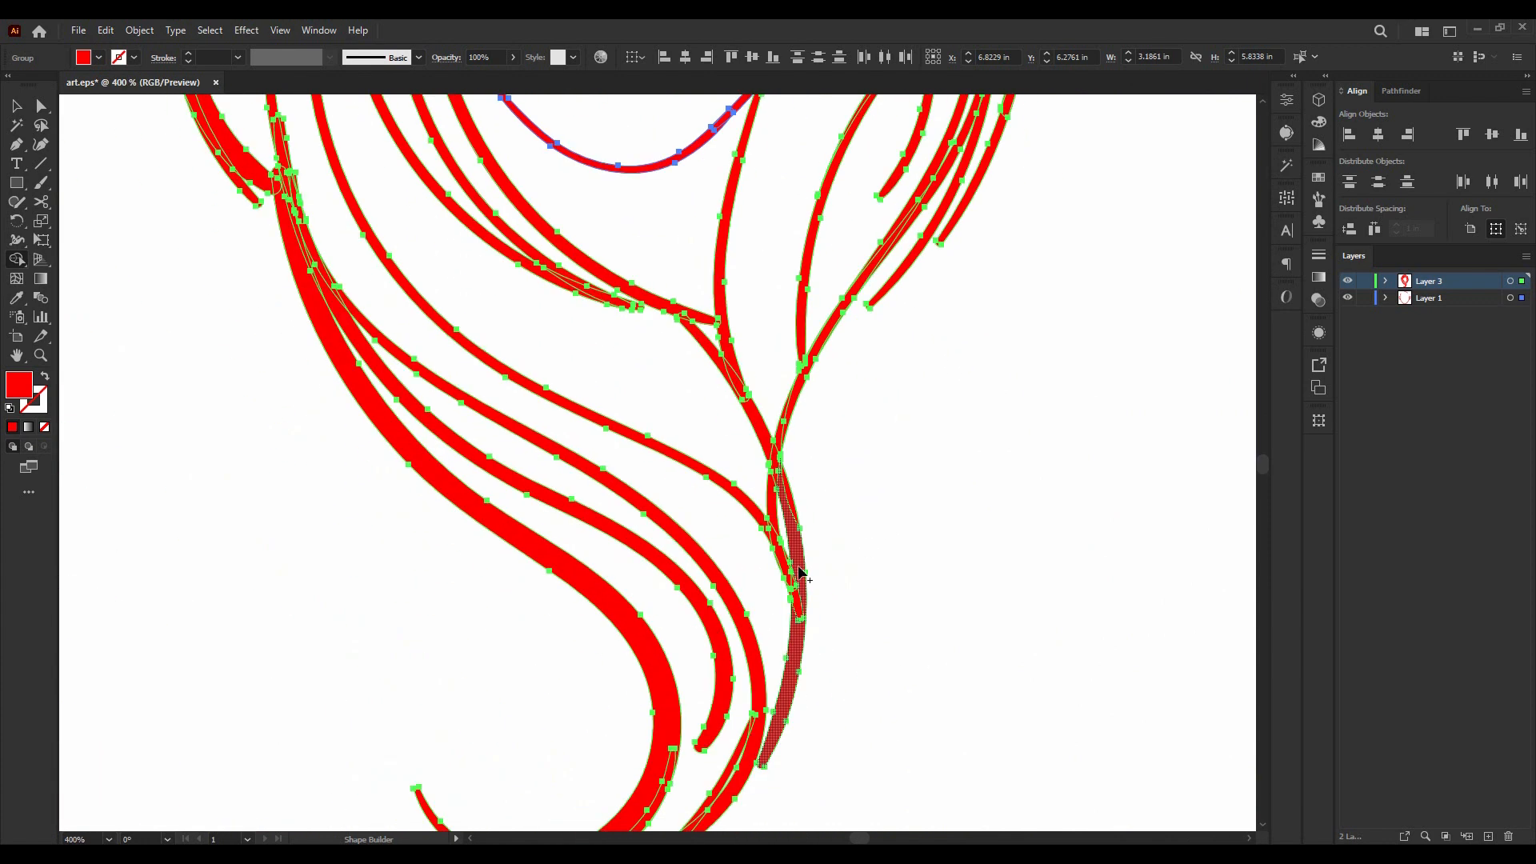
{"action": "key", "text": "v"}
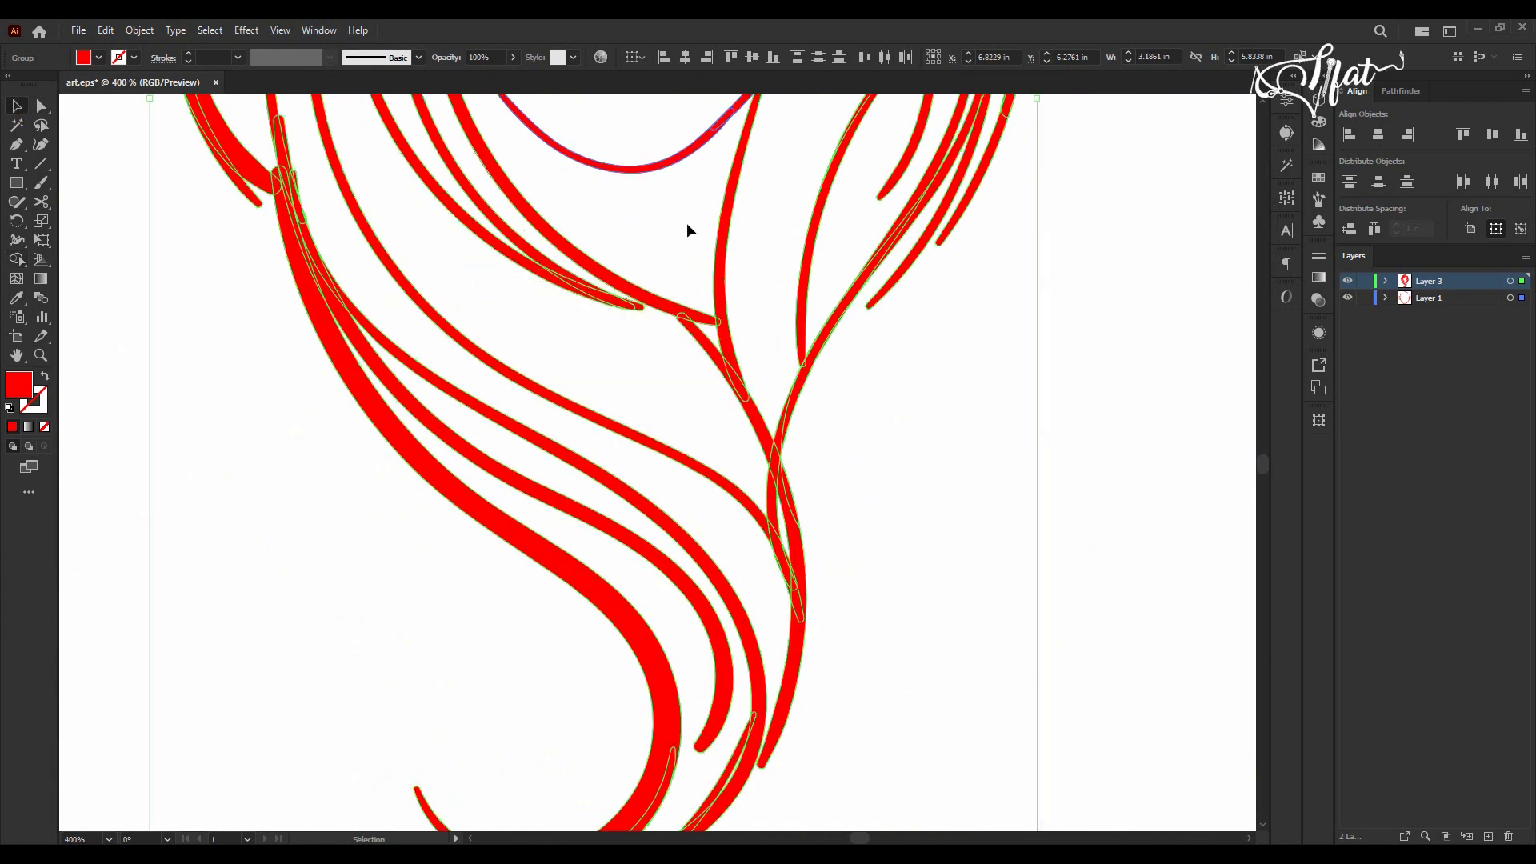
{"action": "scroll", "coordinate": [689, 229], "scroll_direction": "down", "scroll_amount": 4}
{"action": "left_click", "coordinate": [843, 277]}
{"action": "scroll", "coordinate": [843, 277], "scroll_direction": "up", "scroll_amount": 9}
{"action": "scroll", "coordinate": [564, 214], "scroll_direction": "up", "scroll_amount": 1}
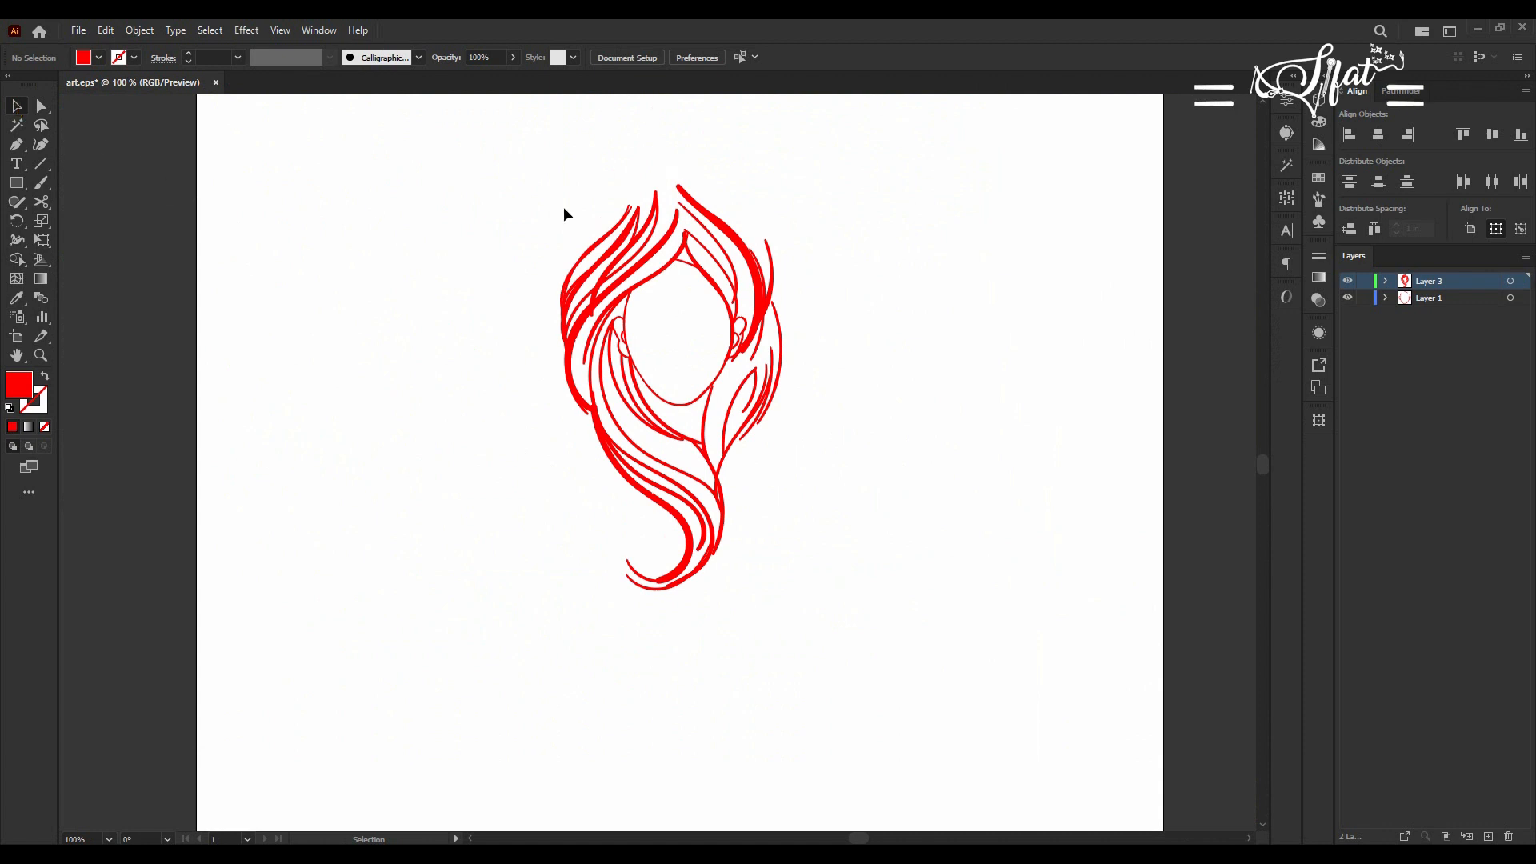
- Change the fill of the whole drawing to black and deselect it
{"action": "key", "text": "ctrl+minus"}
{"action": "key", "text": "ctrl+a"}
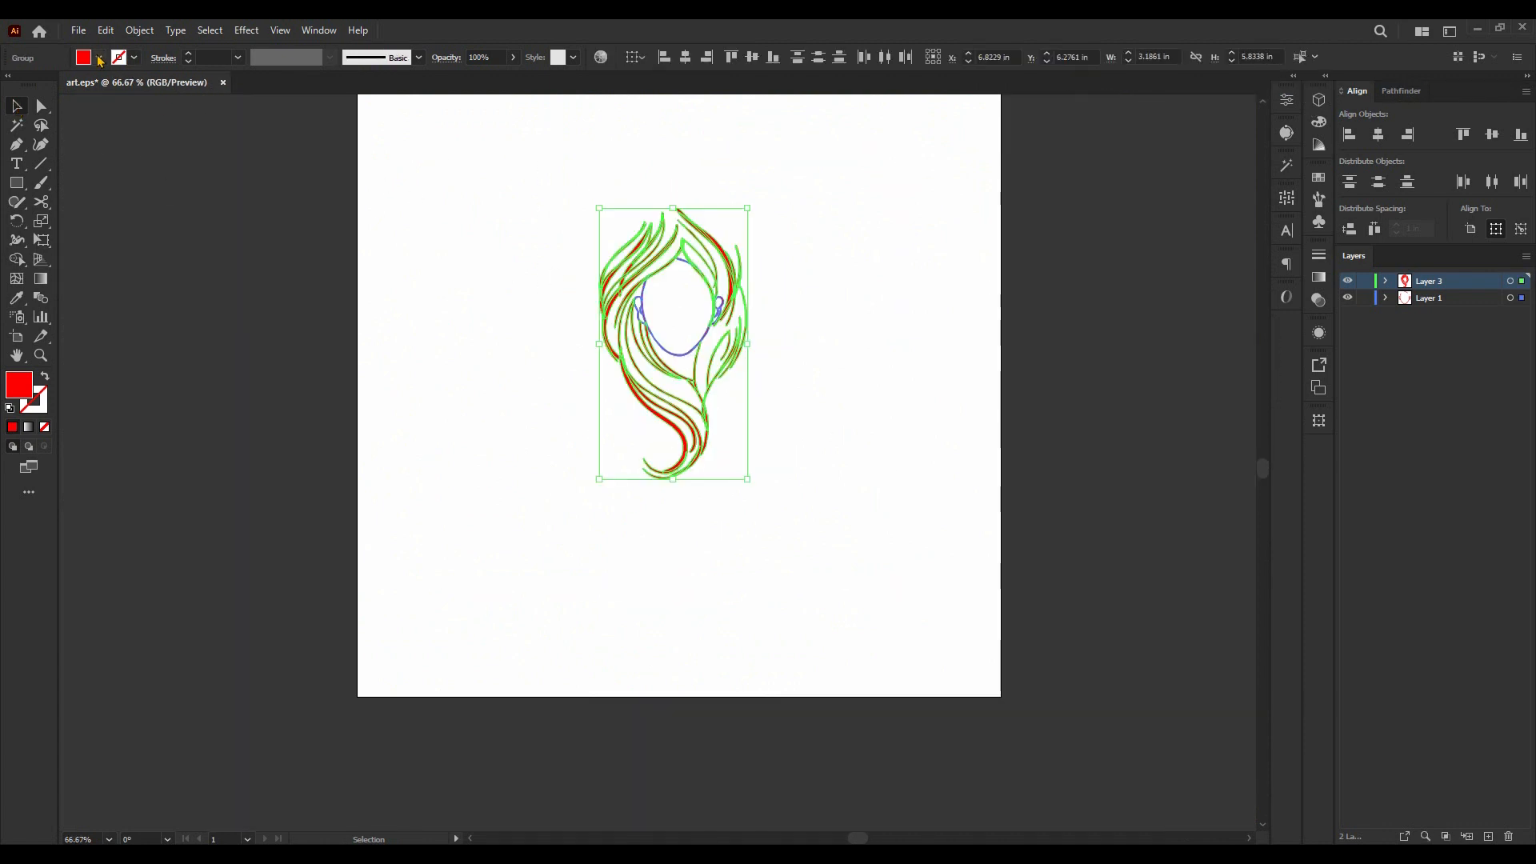
{"action": "left_click", "coordinate": [100, 61]}
{"action": "left_click", "coordinate": [50, 88]}
{"action": "left_click", "coordinate": [576, 206]}
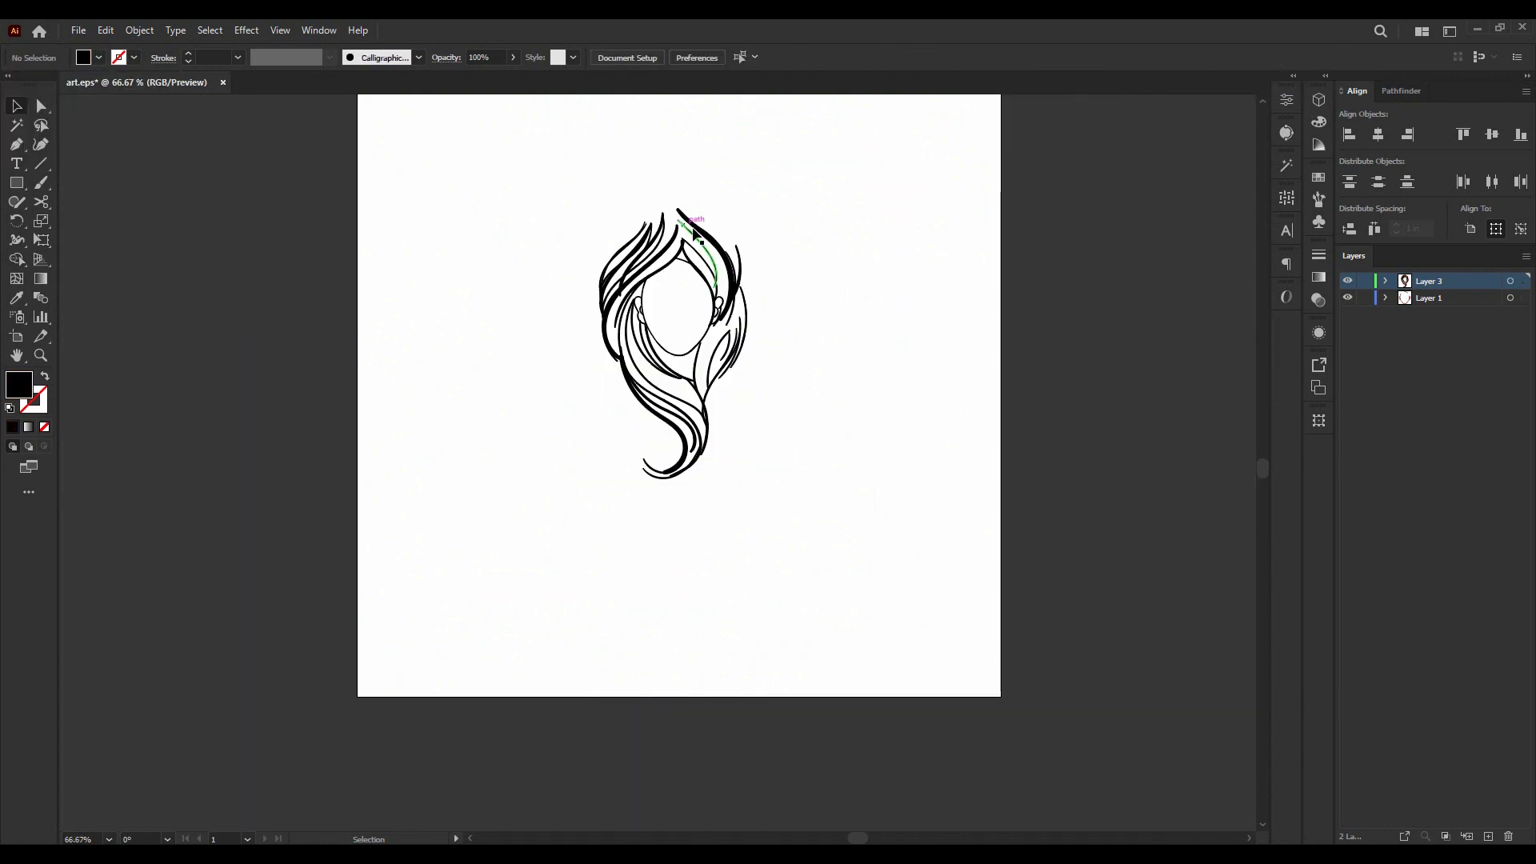
- Enlarge the whole drawing, position it in the middle of the artboard, and deselect it
{"action": "scroll", "coordinate": [491, 222], "scroll_direction": "up", "scroll_amount": 1}
{"action": "left_click_drag", "start_coordinate": [491, 224], "coordinate": [874, 665]}
{"action": "left_click_drag", "start_coordinate": [672, 282], "coordinate": [679, 192]}
{"action": "left_click", "coordinate": [987, 275]}
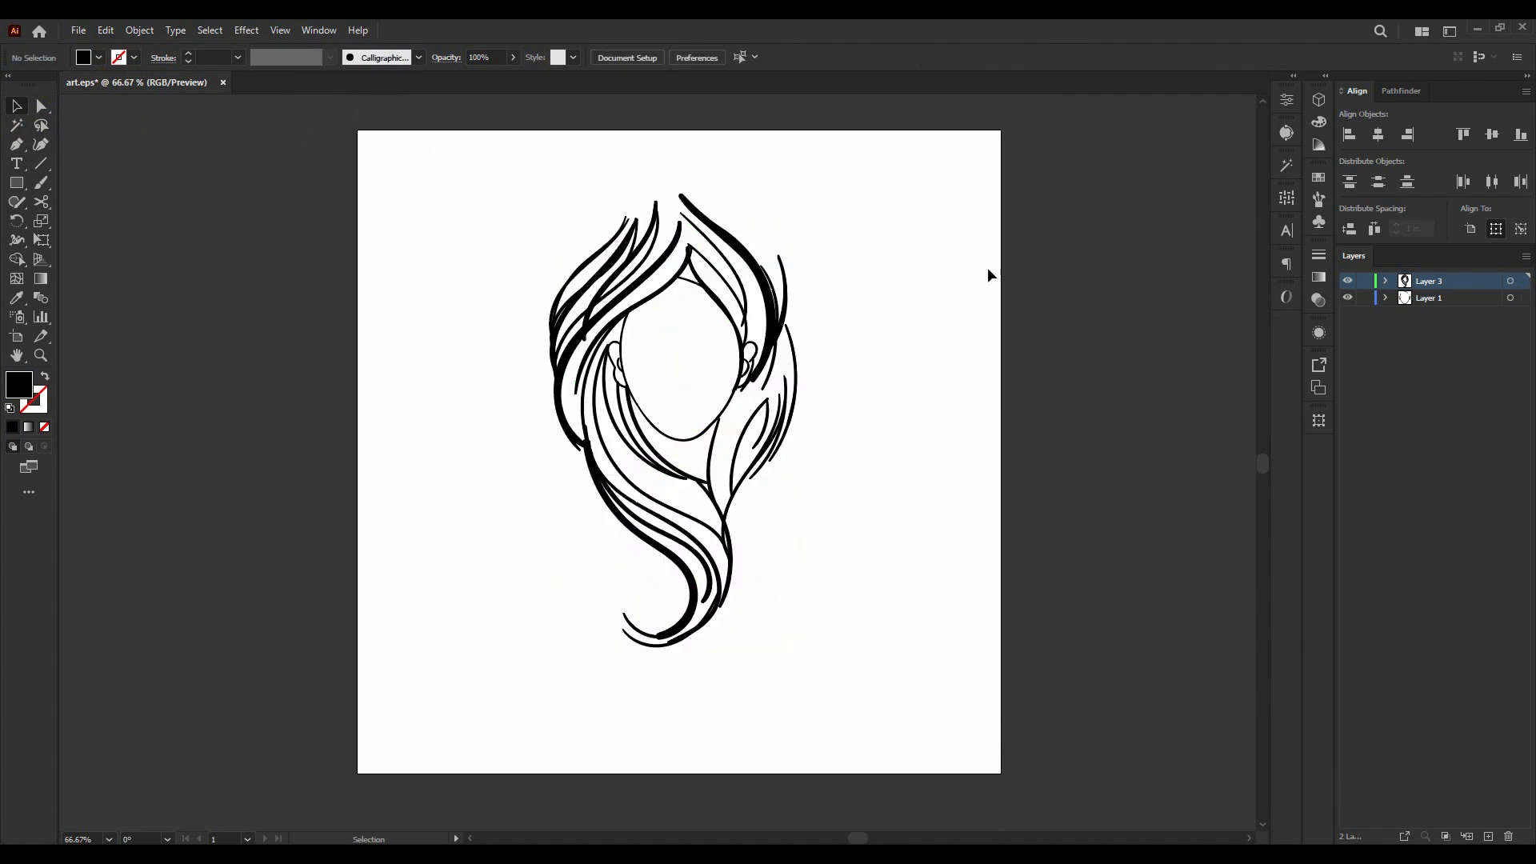